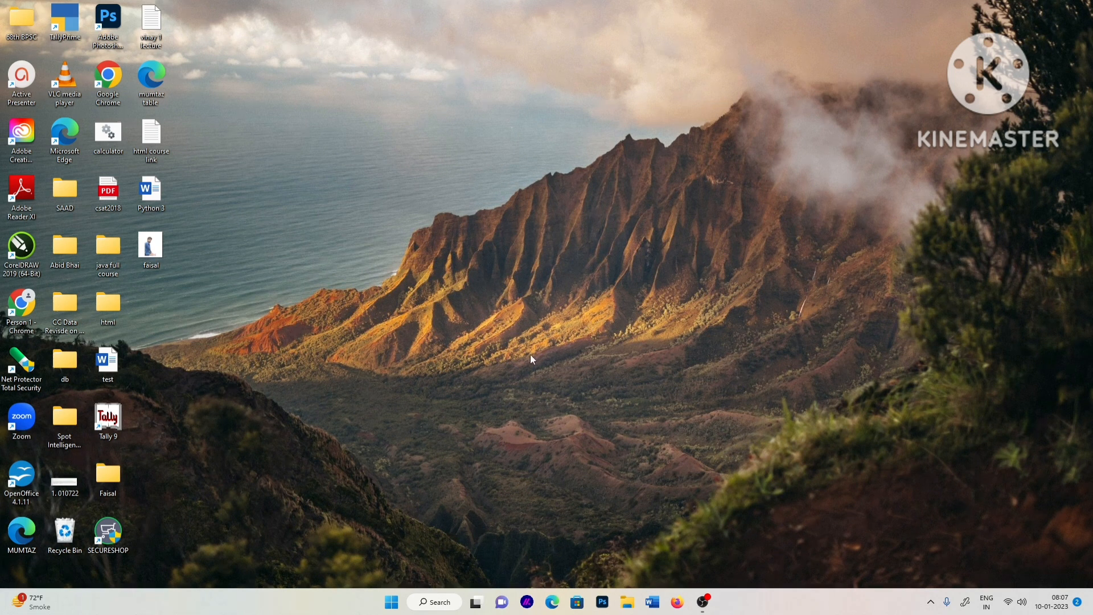
Launch Word from the pinned apps, then close it from its start screen
left_click(391, 605)
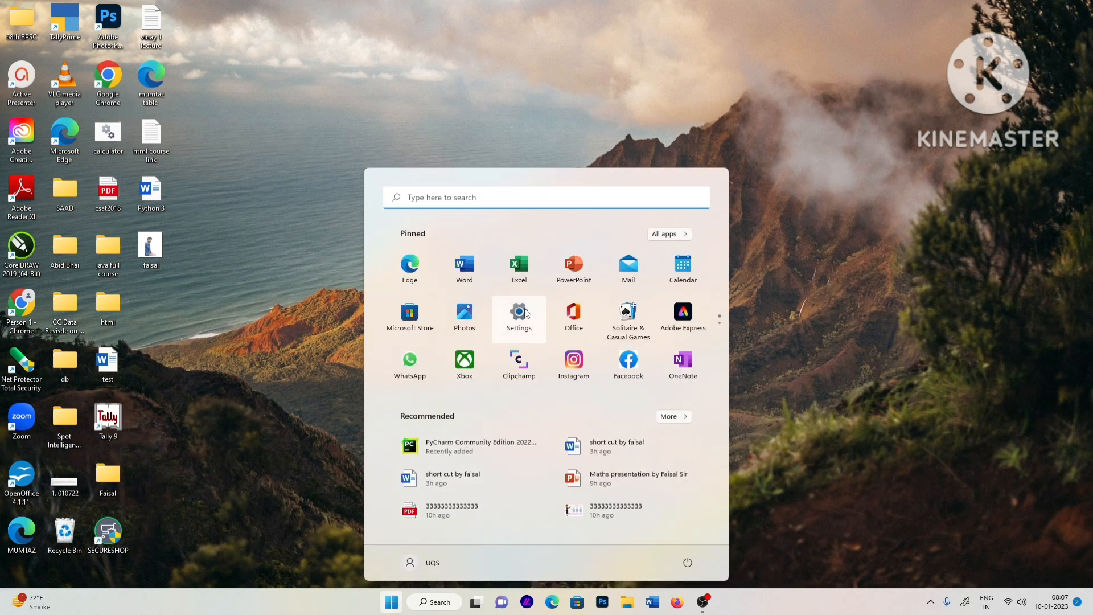
left_click(468, 281)
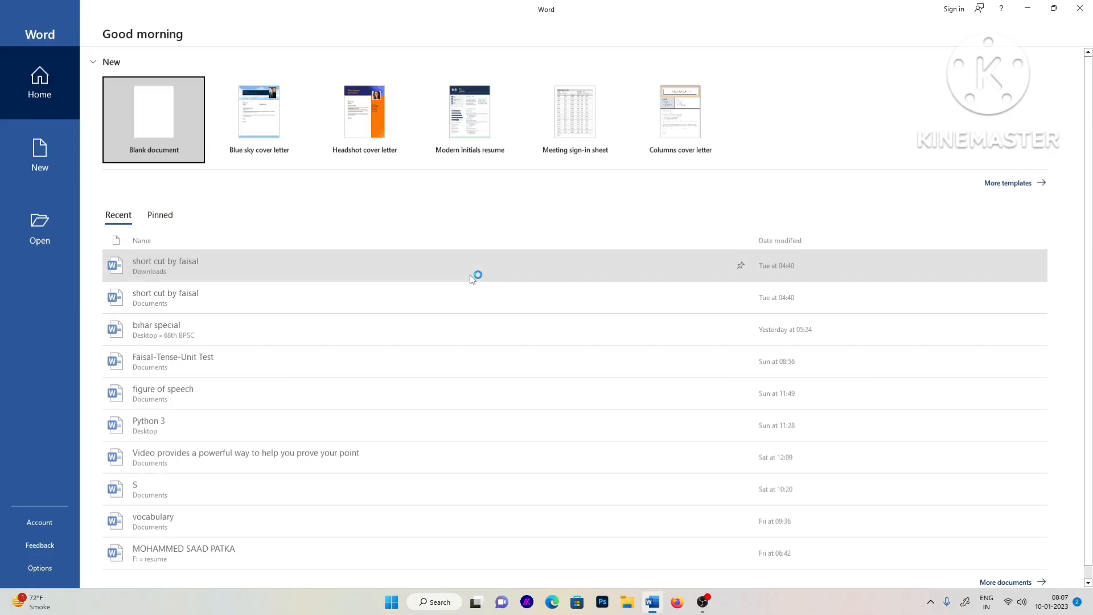
left_click(1080, 8)
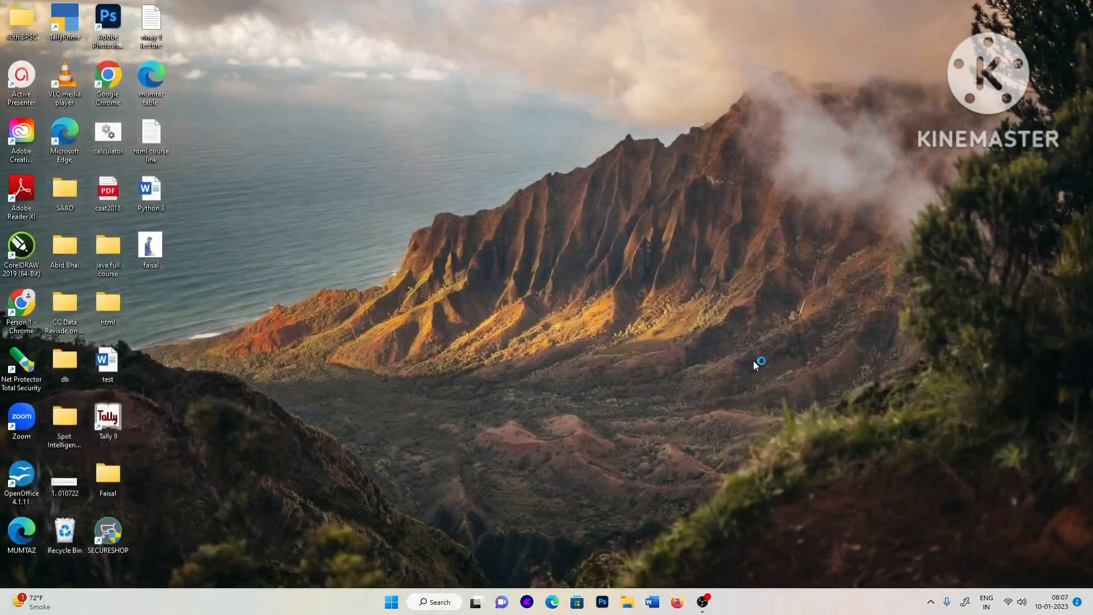
Find Word by searching Windows for "word", launch it, and close it again
left_click(391, 602)
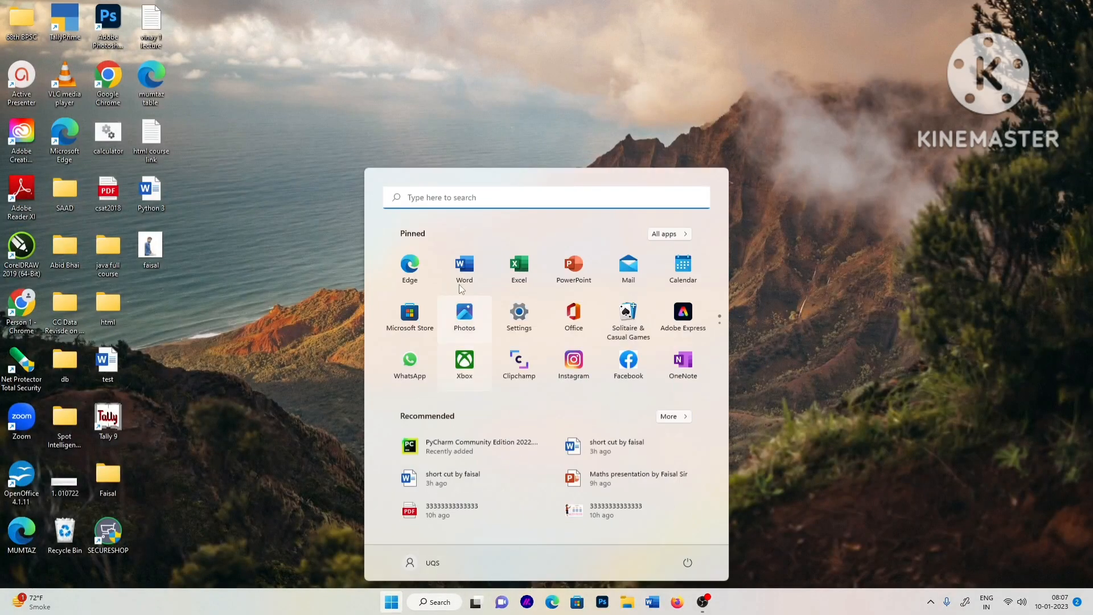
left_click(463, 199)
type("word")
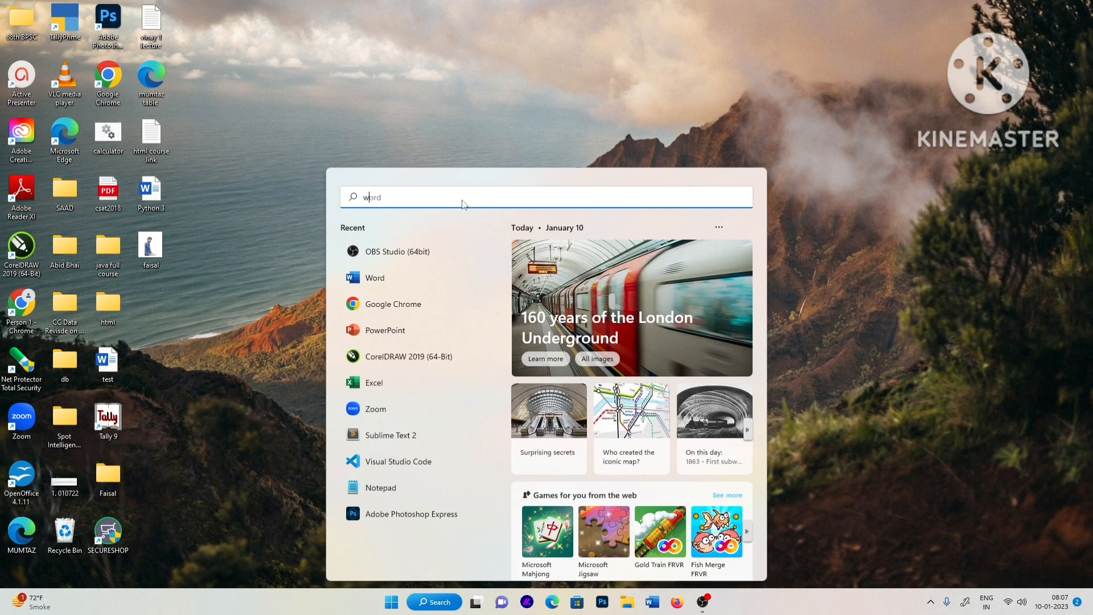
key("Return")
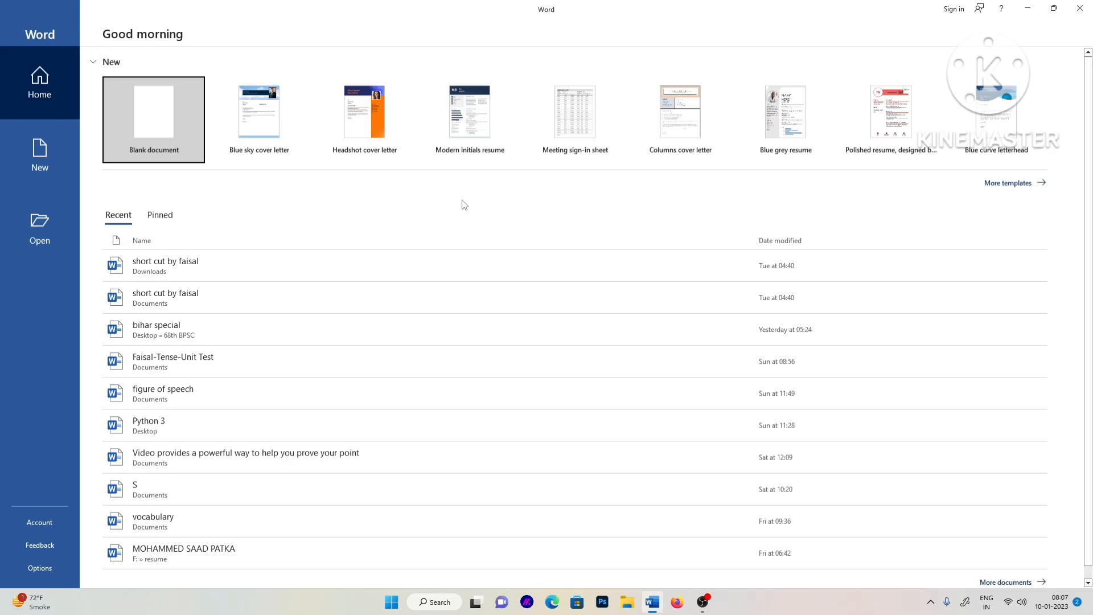
key("Return")
left_click(1079, 7)
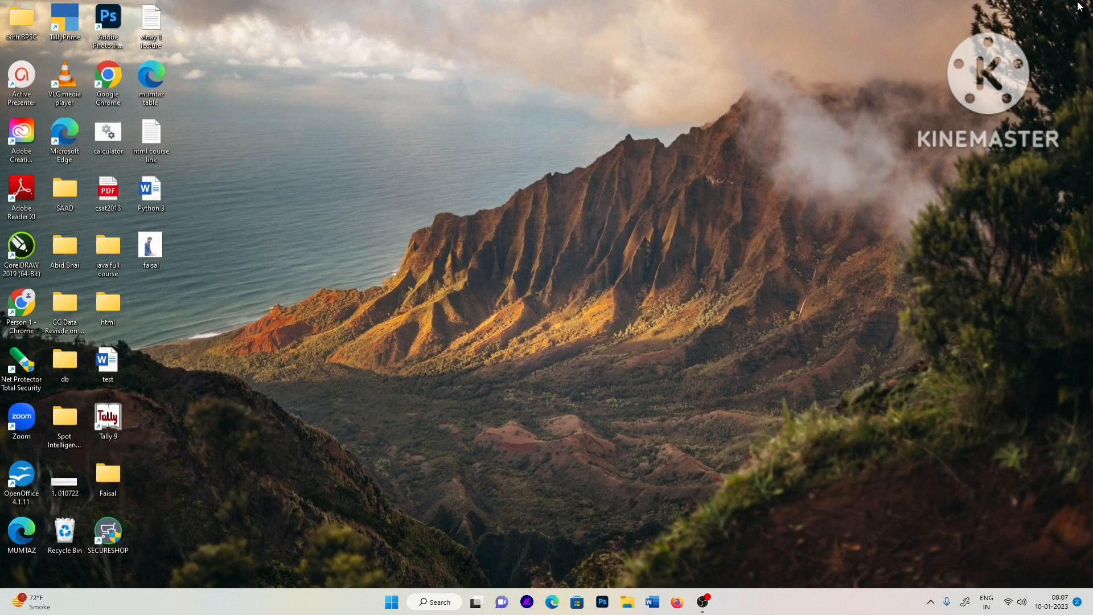
Launch Word through the Windows Run dialog with the command winword
key("super+r")
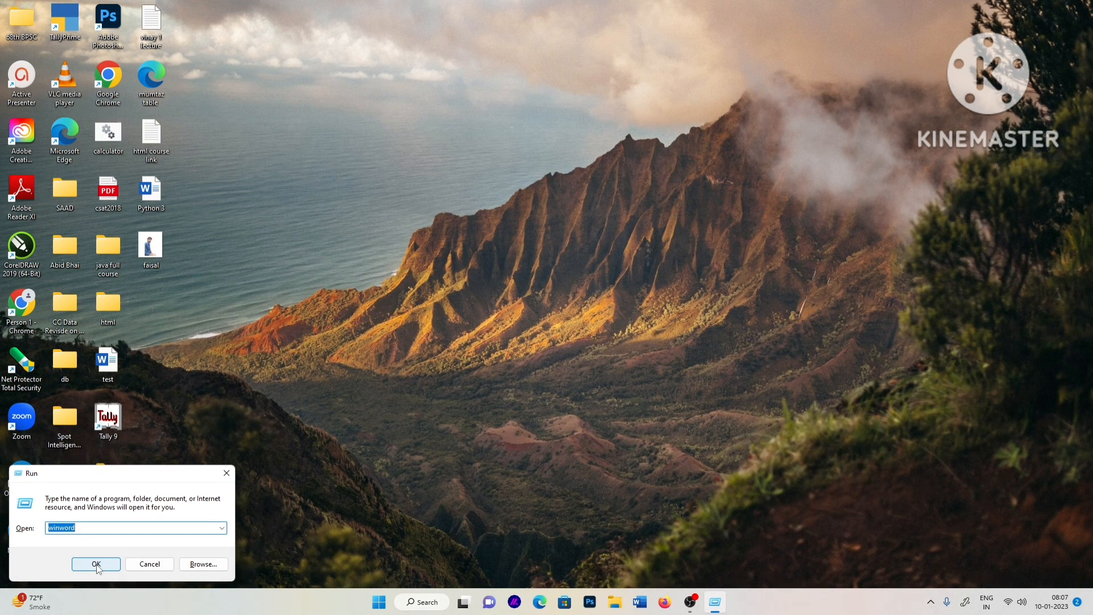
left_click(104, 528)
key("BackSpace")
key("BackSpace")
key("BackSpace")
key("BackSpace")
key("BackSpace")
key("BackSpace")
key("BackSpace")
type("win")
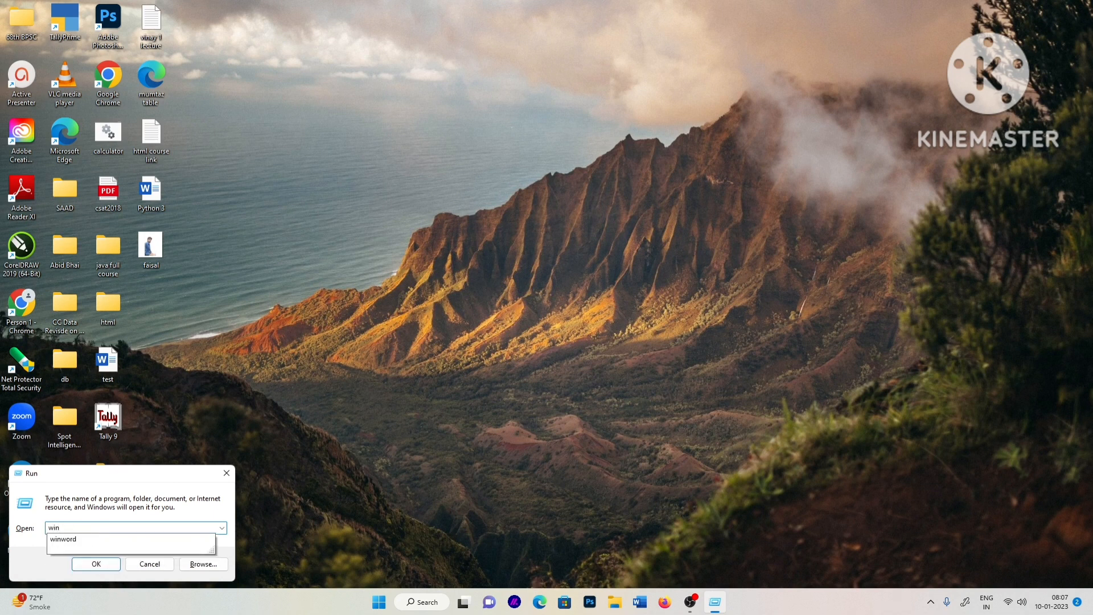
left_click(87, 541)
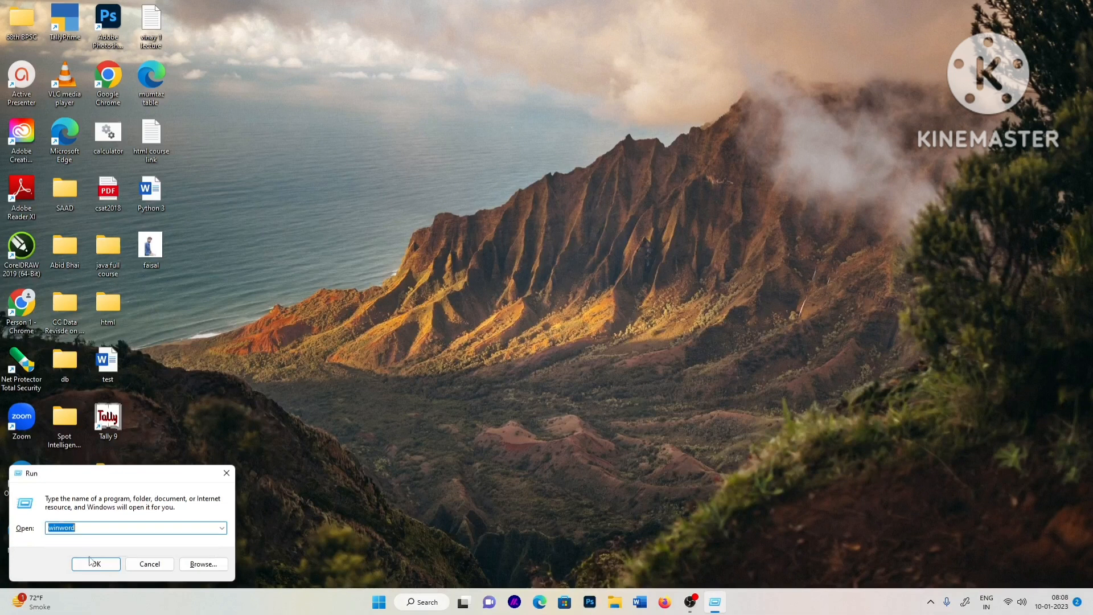
left_click(91, 565)
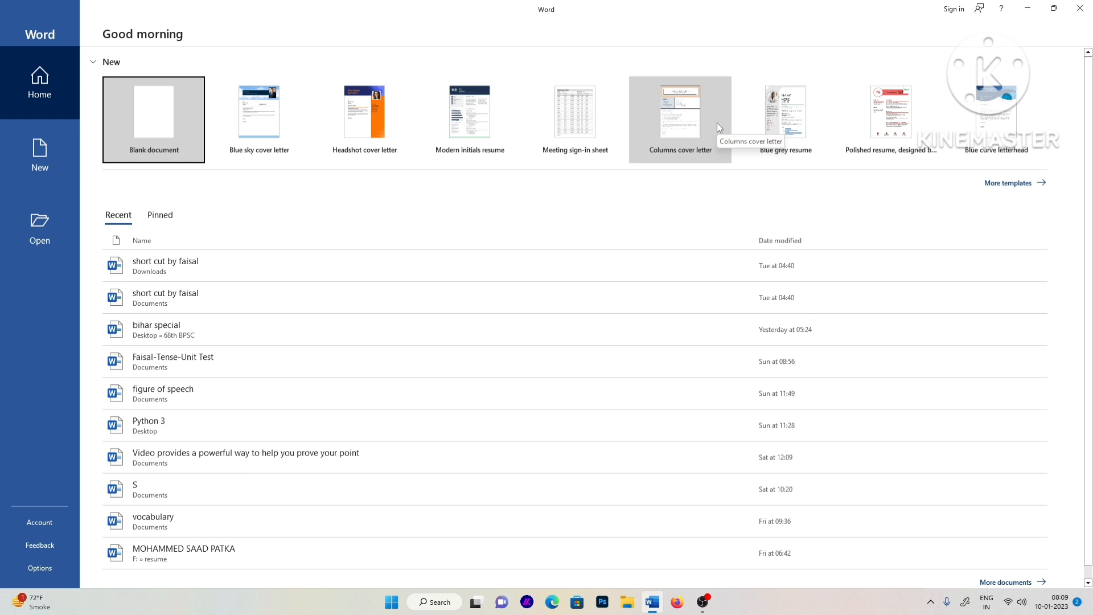
Browse more Word templates, look through the Business category, and return to the template overview
left_click(1010, 183)
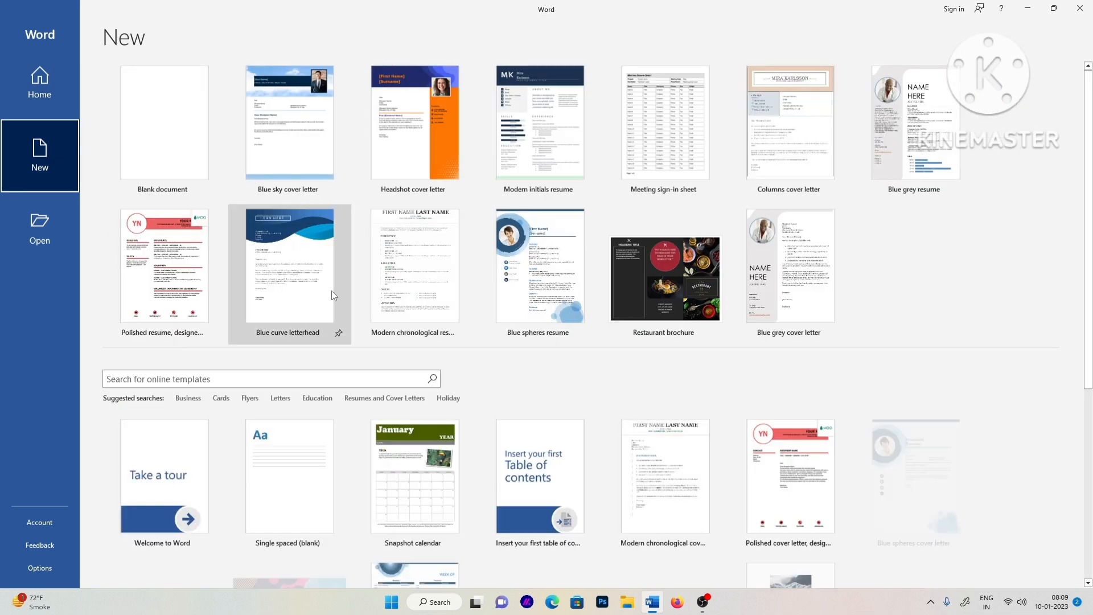
scroll(372, 379, "down", 2)
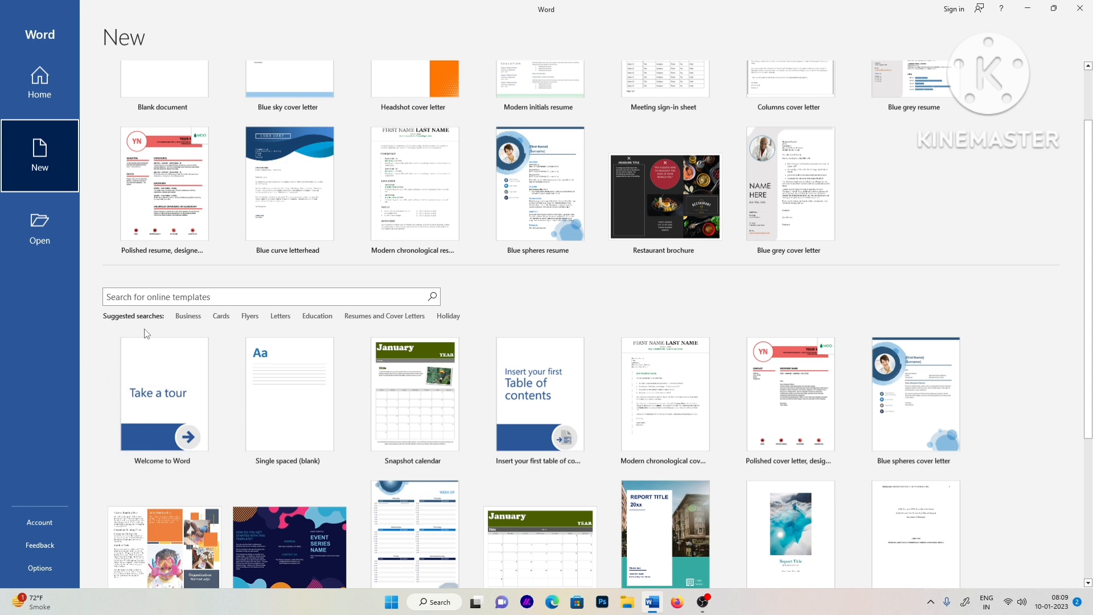
left_click(188, 316)
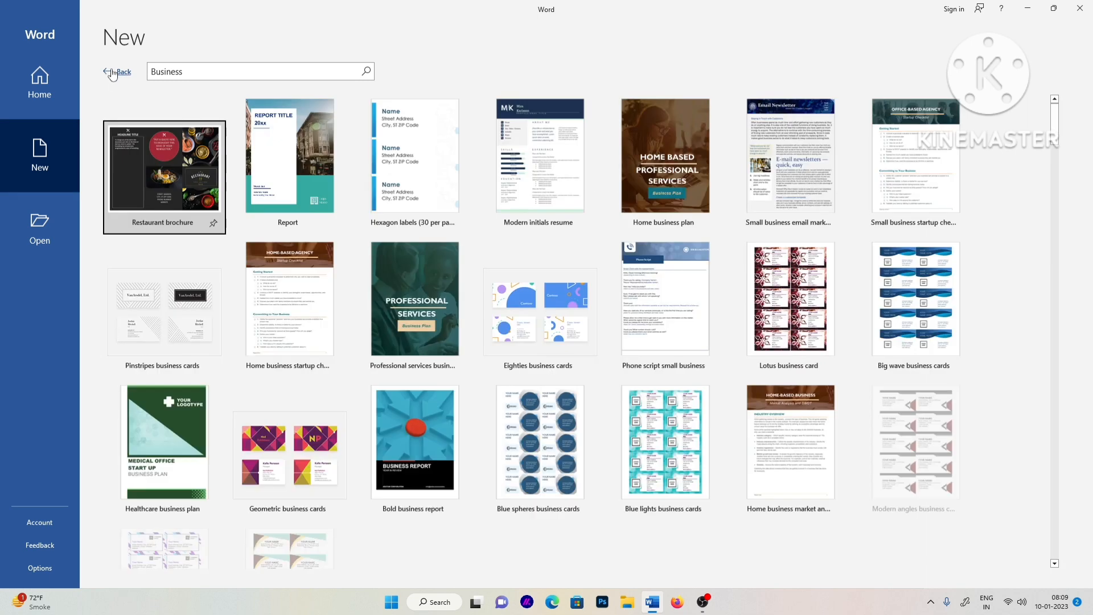
scroll(653, 426, "down", 1)
scroll(651, 422, "down", 6)
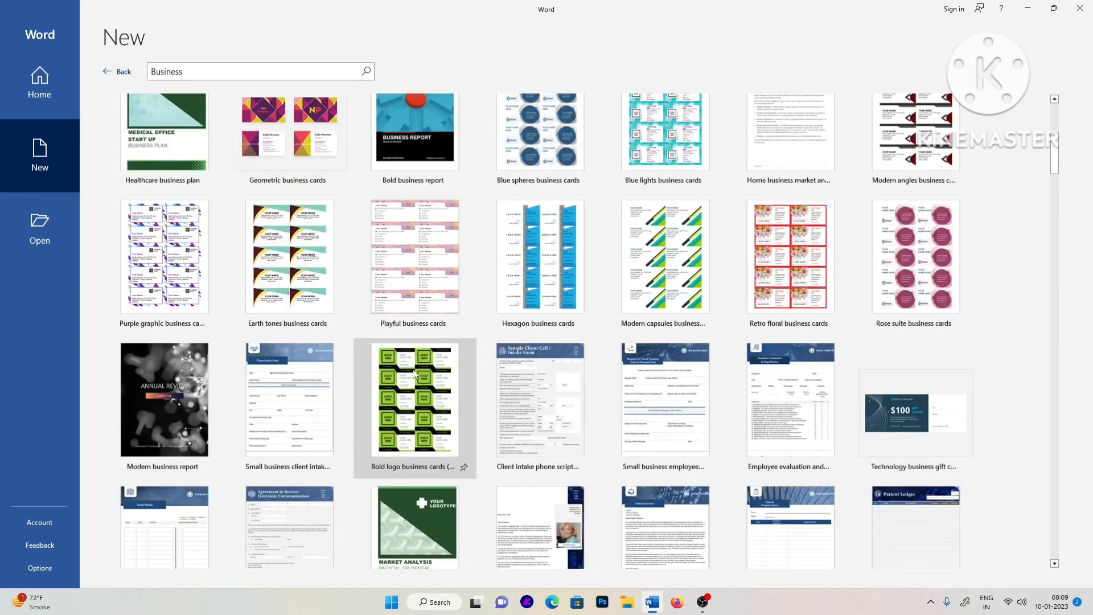
scroll(377, 319, "up", 4)
left_click(104, 68)
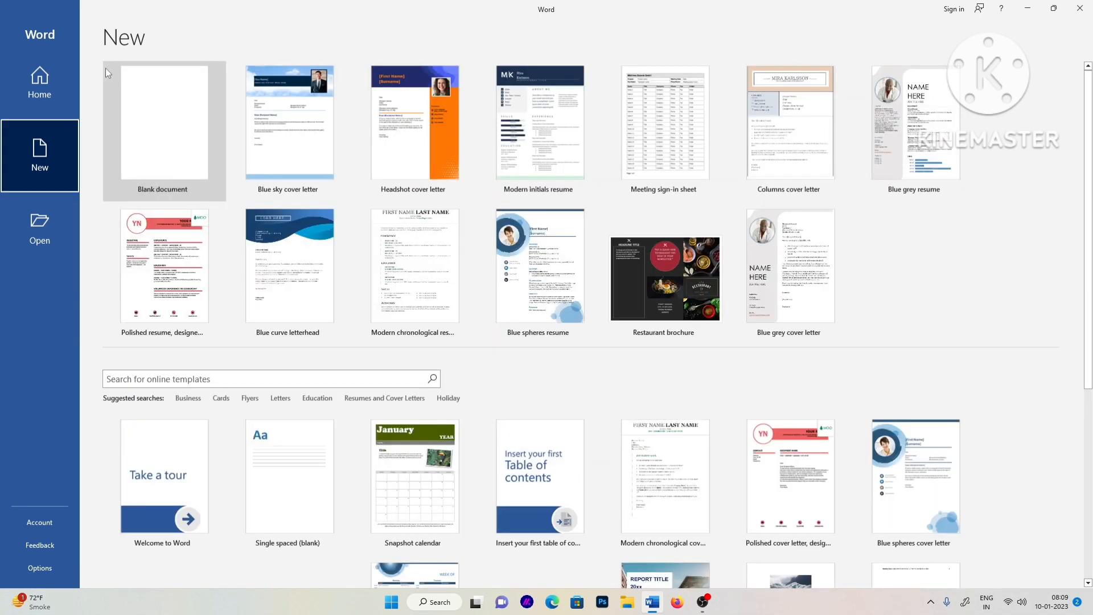
View the Cards and the Resumes and Cover Letters templates, preview the Photo cover letter, and return to the overview
left_click(221, 398)
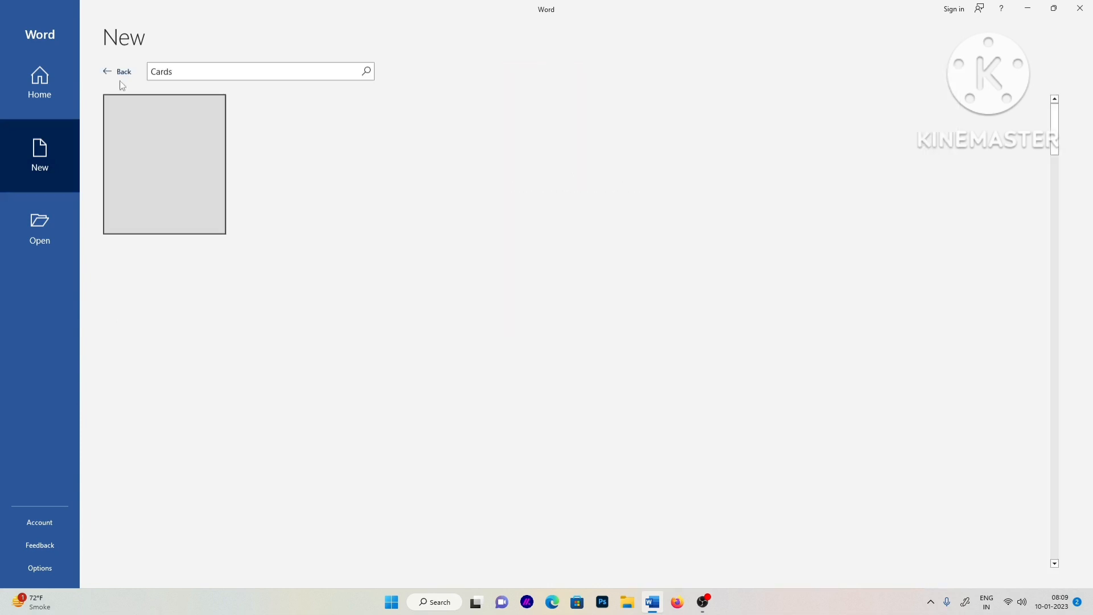
left_click(105, 71)
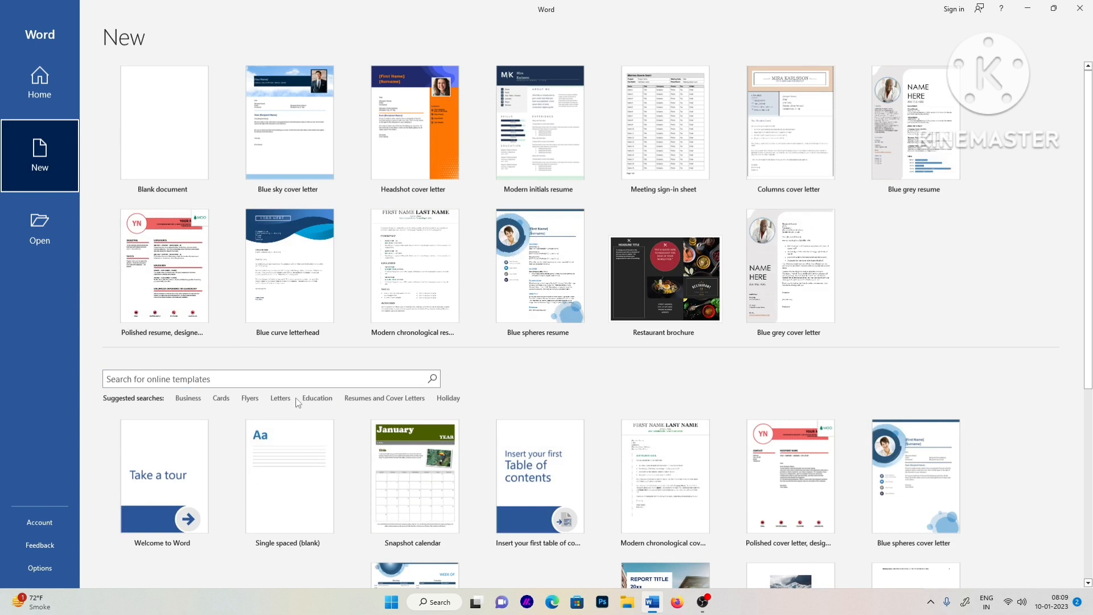
left_click(377, 398)
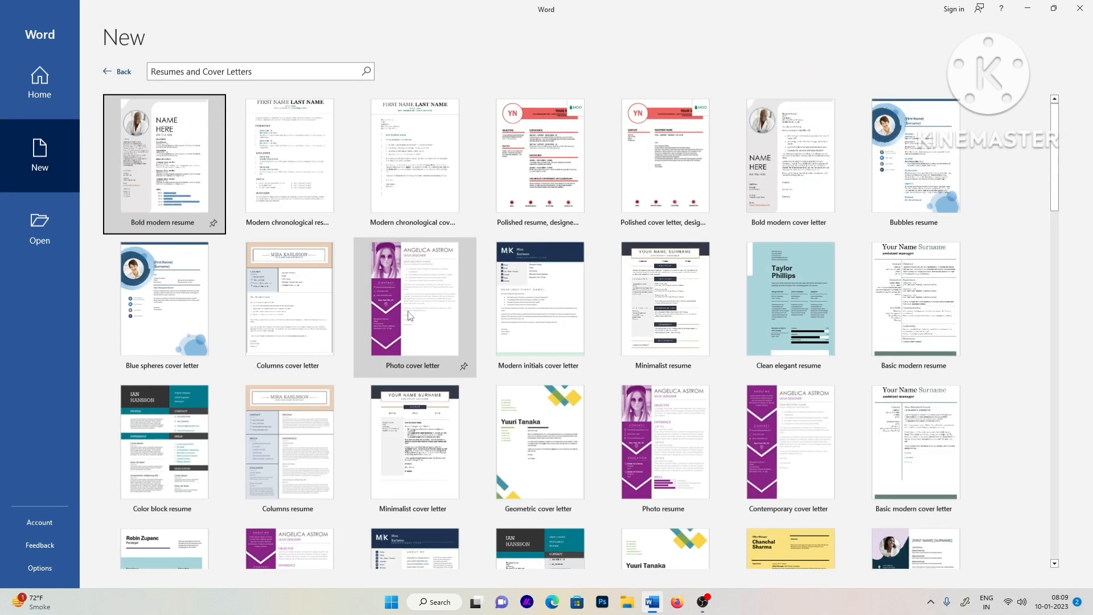
left_click(407, 303)
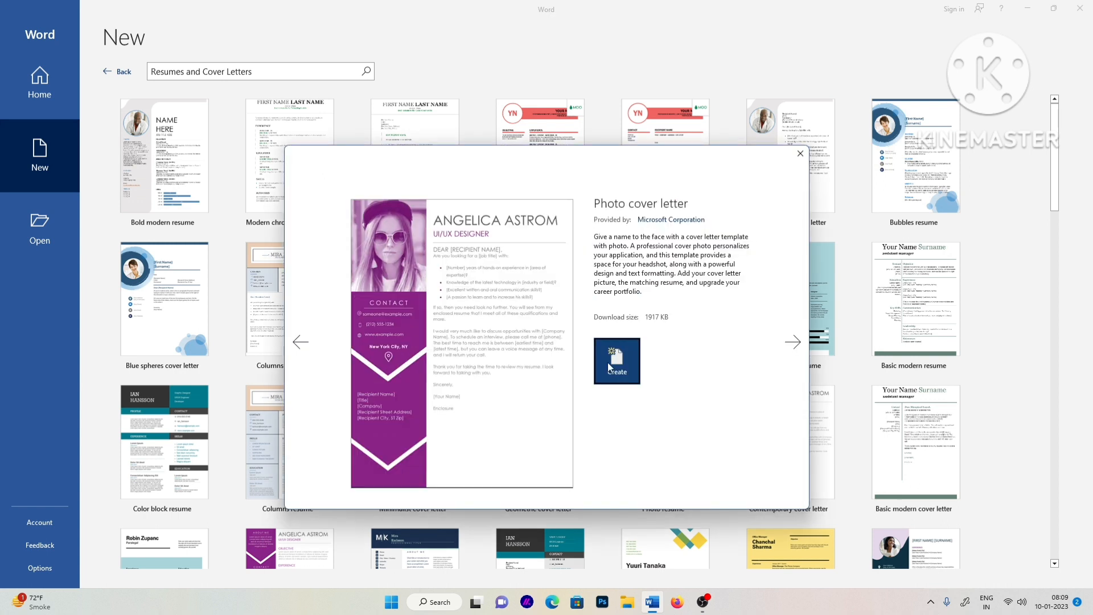
left_click(800, 155)
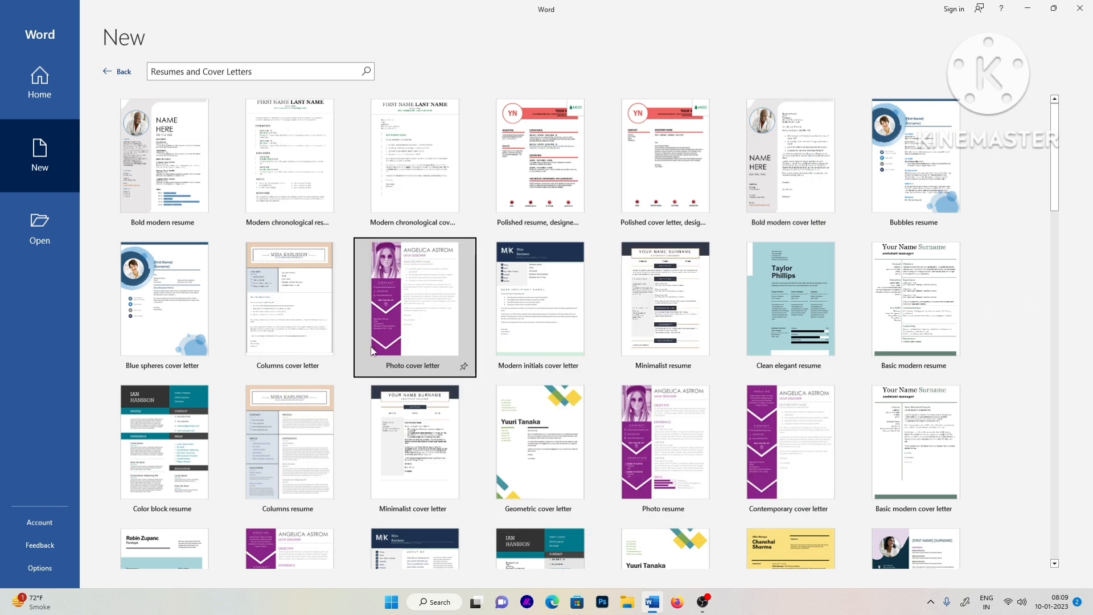
left_click(106, 69)
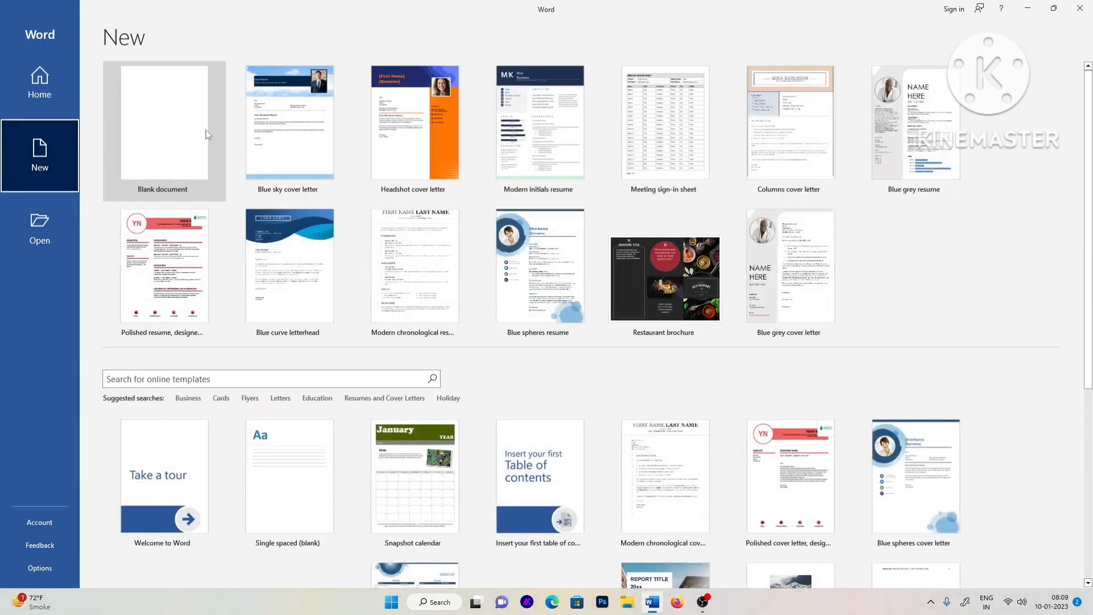
Create a blank document and add the Email and Draw Table commands to the Quick Access Toolbar
left_click(168, 147)
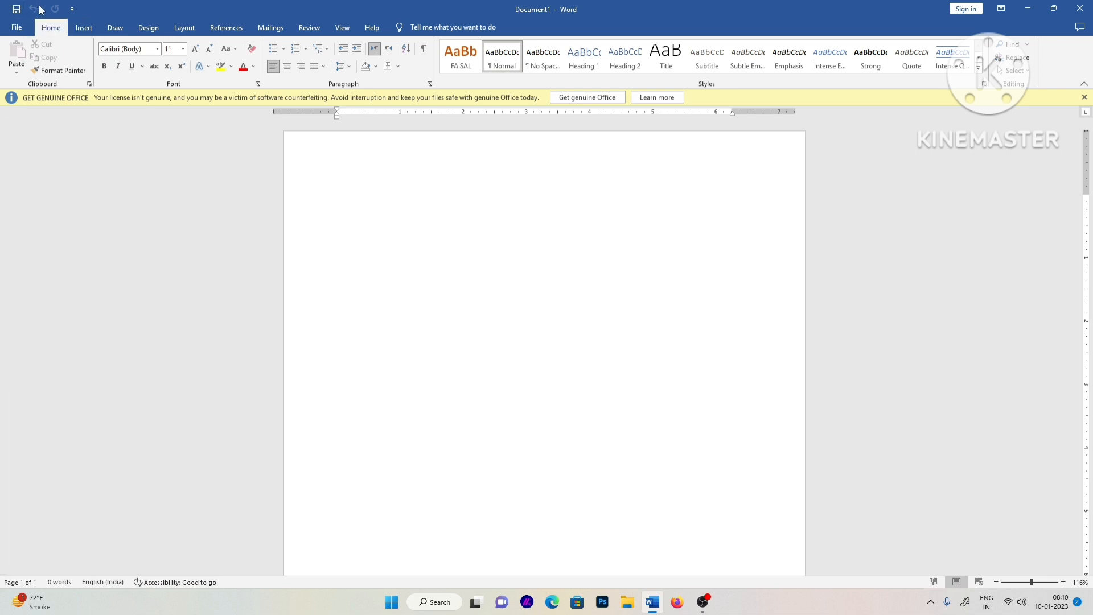
left_click(72, 10)
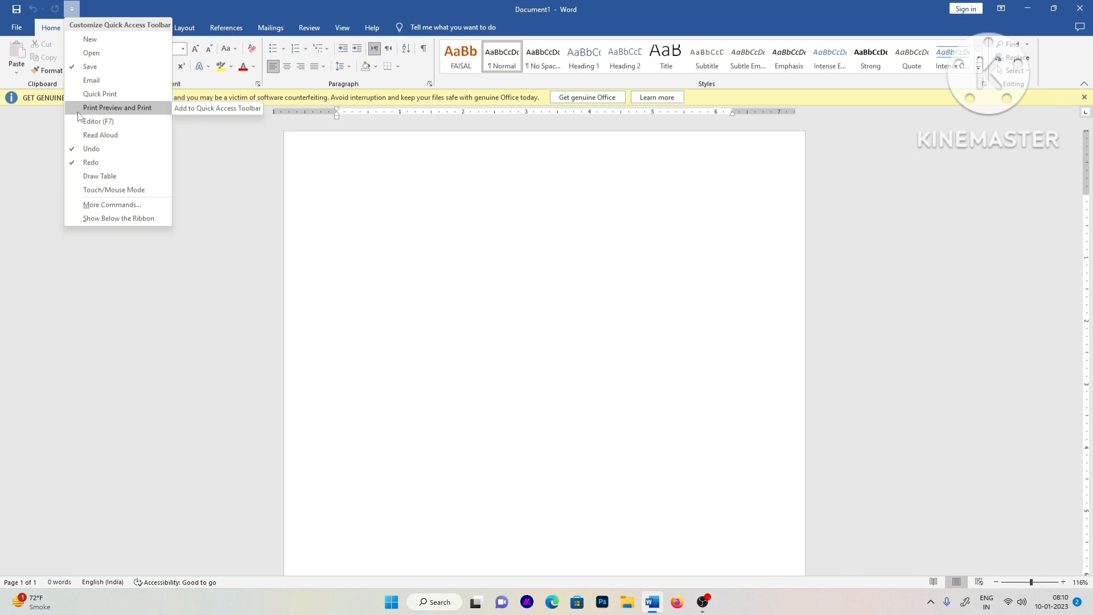
left_click(91, 80)
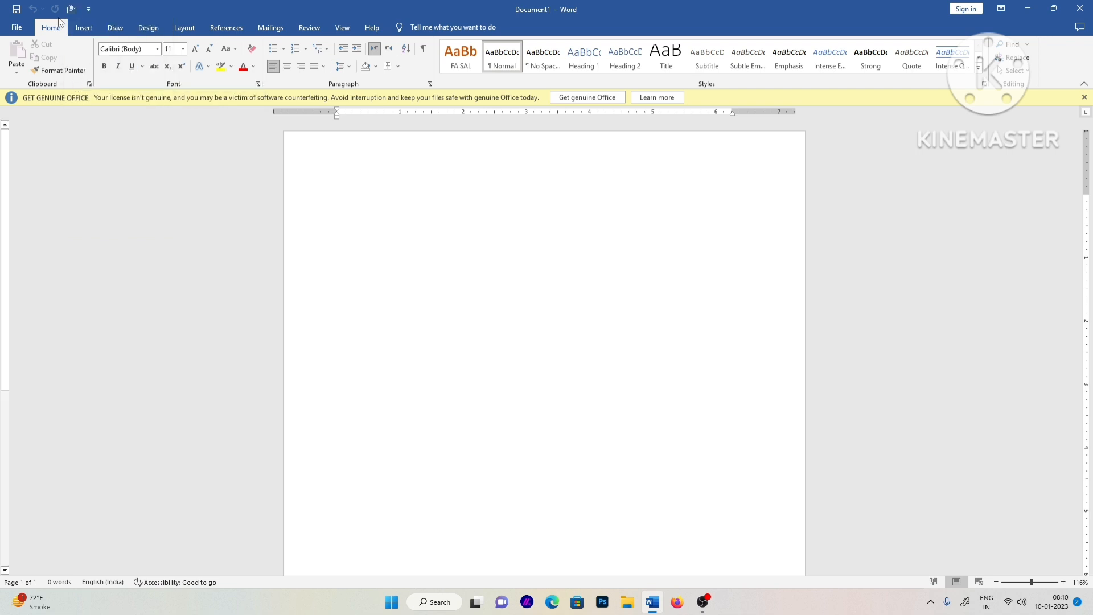
left_click(88, 9)
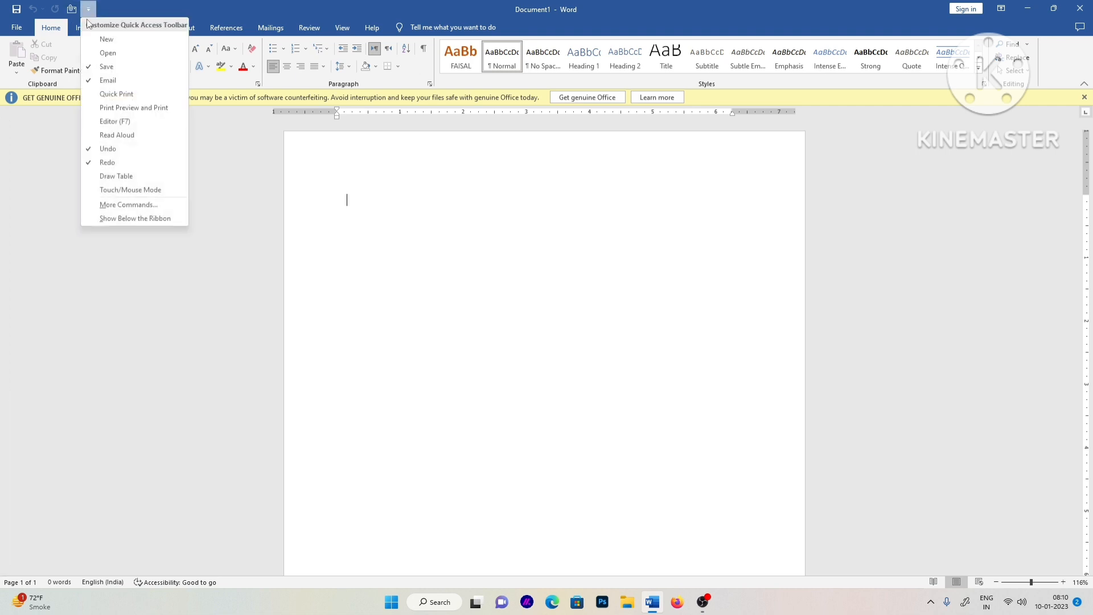
left_click(98, 177)
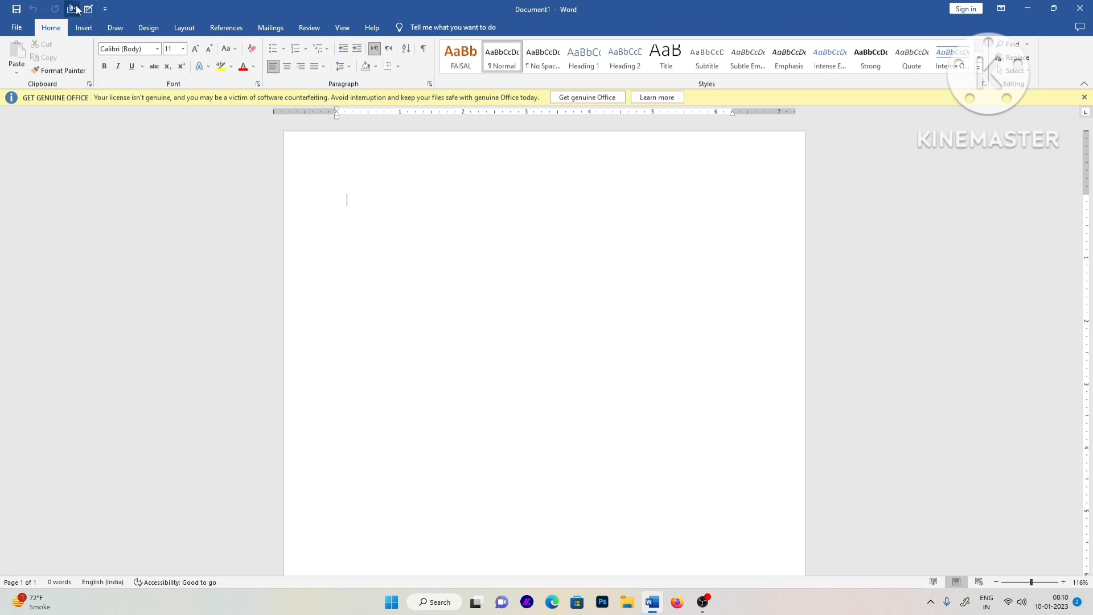
Show the Quick Access Toolbar below the ribbon, then return it above the ribbon
left_click(104, 9)
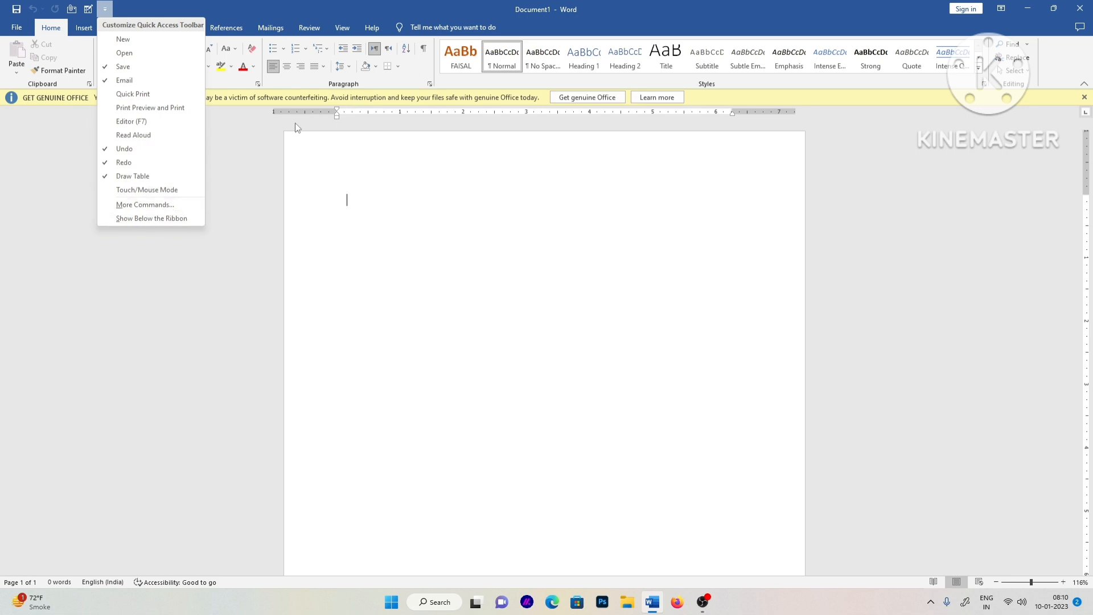
left_click(137, 217)
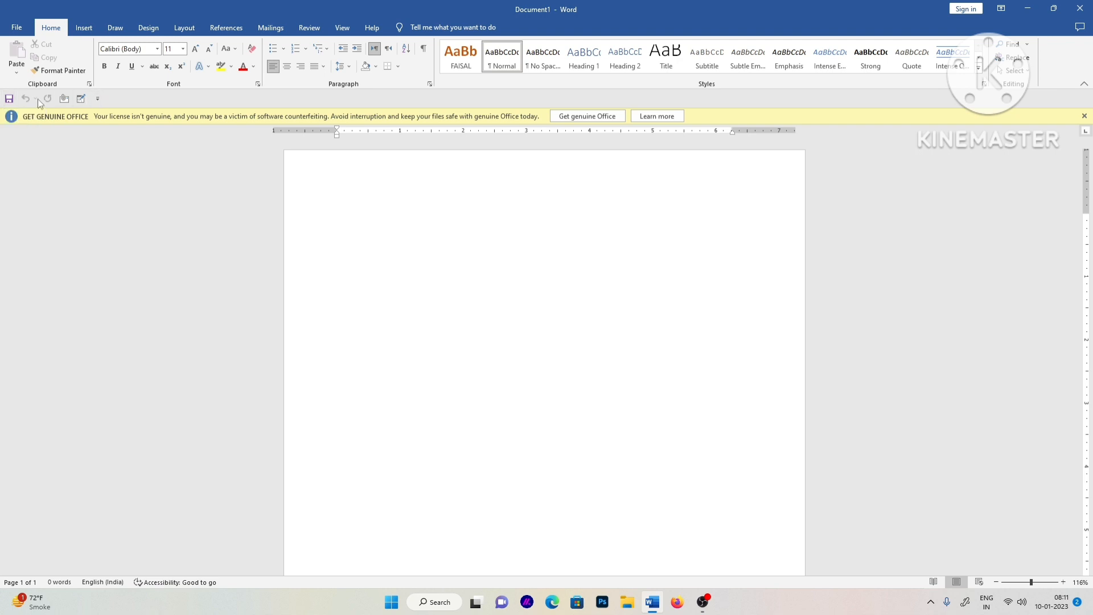
left_click(97, 100)
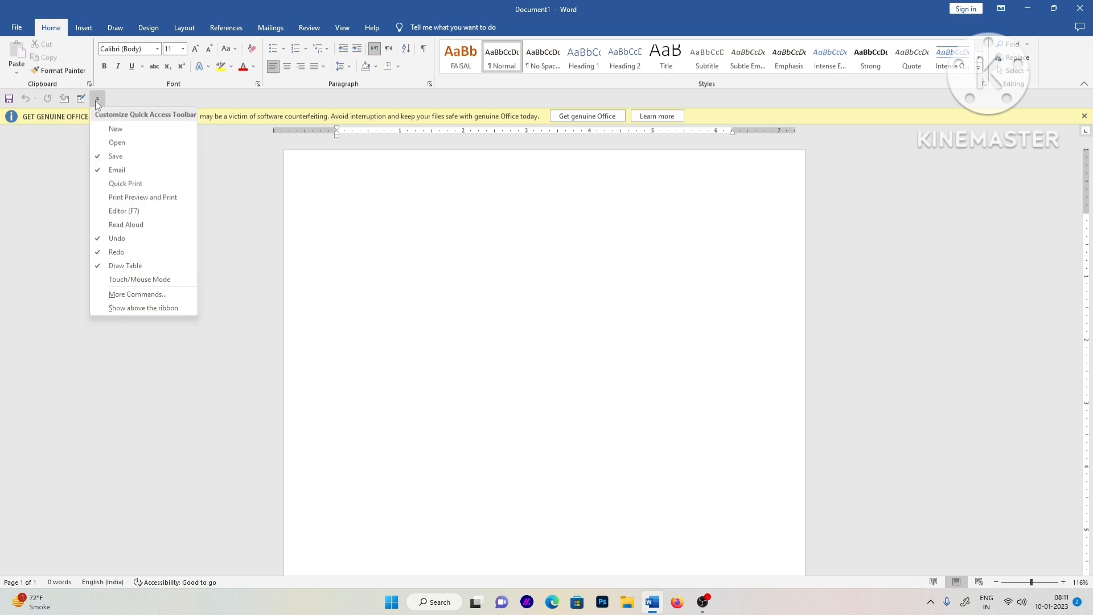
left_click(142, 309)
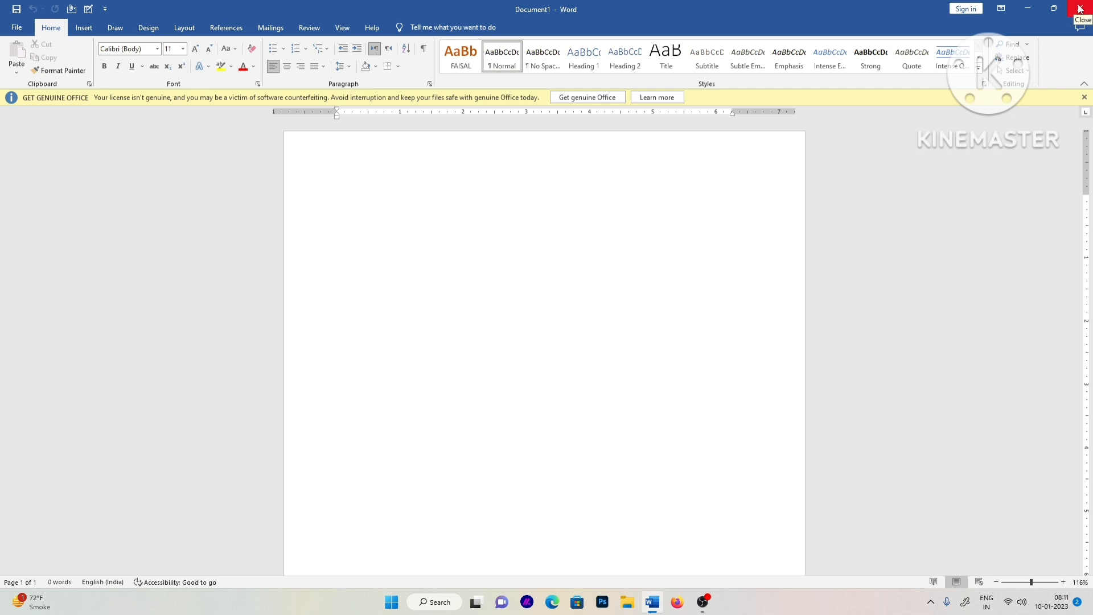
Restore the Word window to its smaller size and maximize it again
mouse_move(1053, 11)
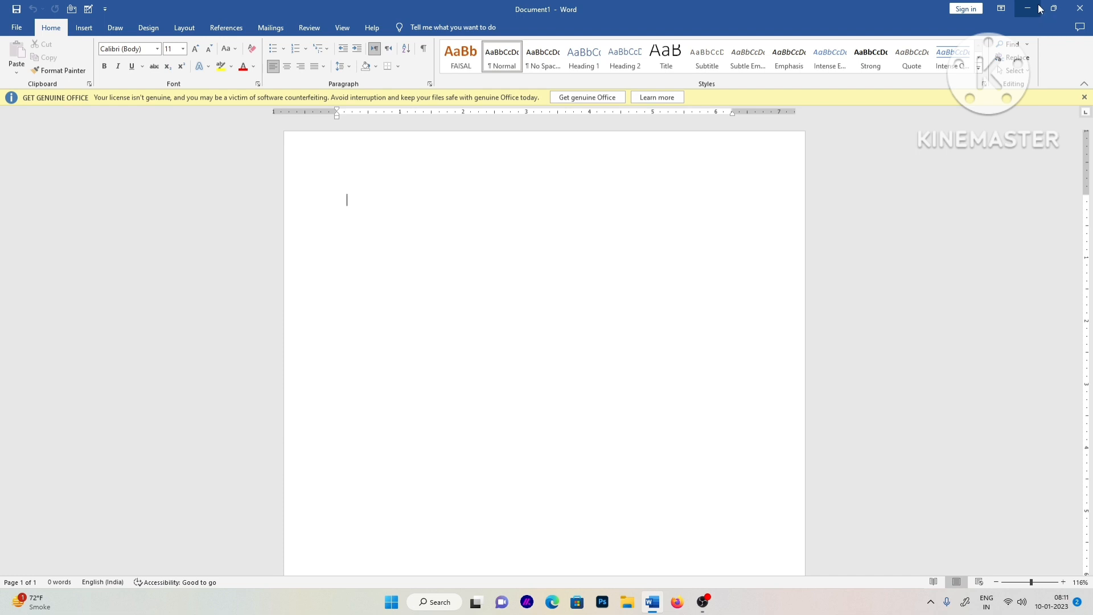
key("alt+space")
key("r")
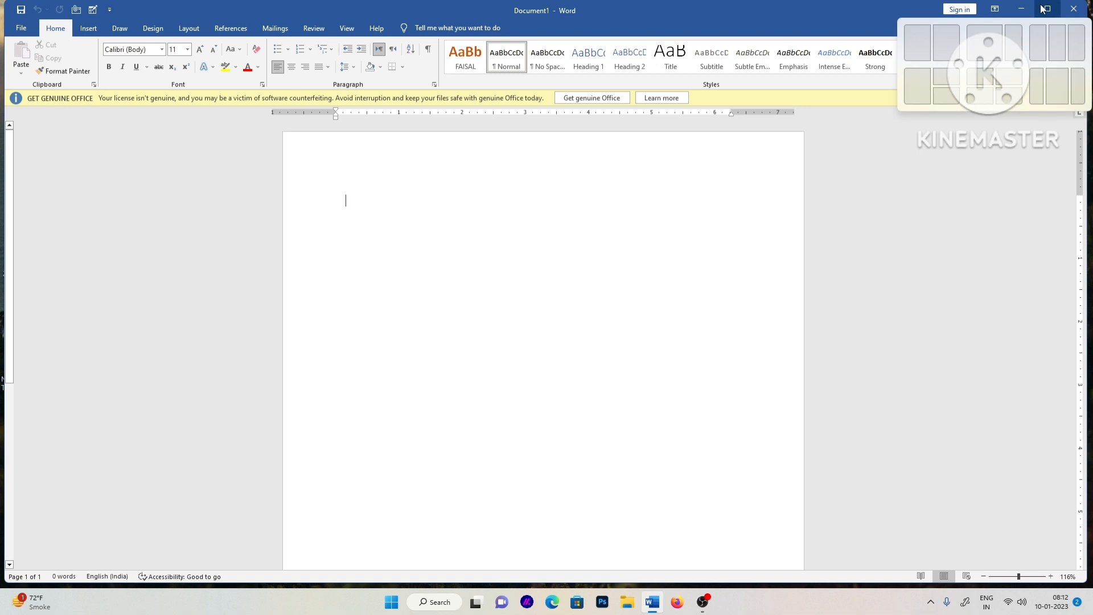
left_click(1046, 8)
left_click(1054, 8)
Close the Word window with the blank document
mouse_move(1046, 9)
key("alt+space")
key("c")
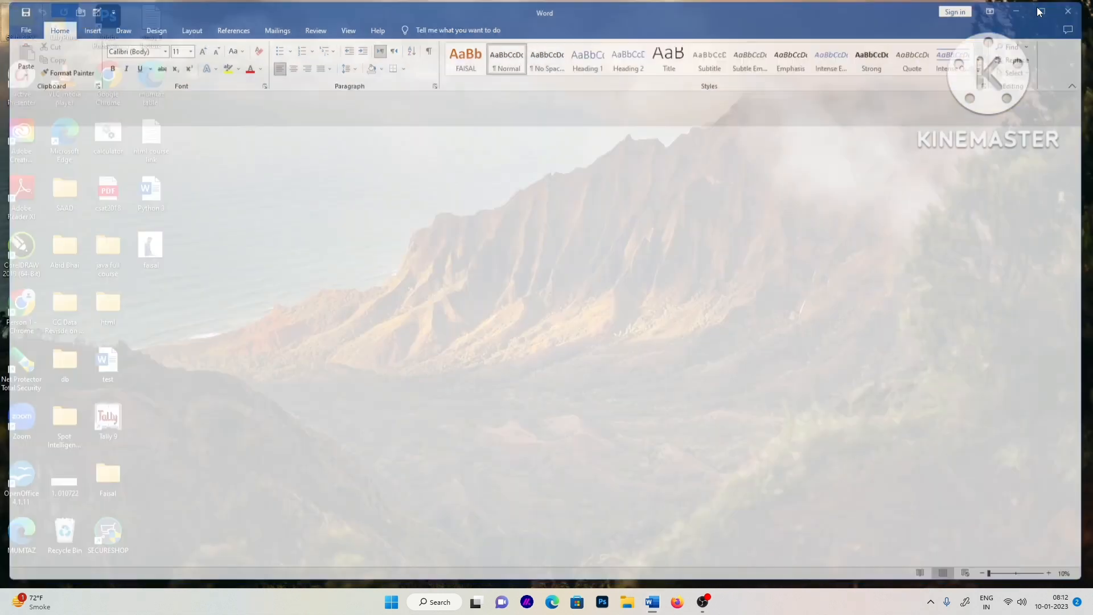
Launch Word through the Windows search, create a blank document, and close the window again
key("super")
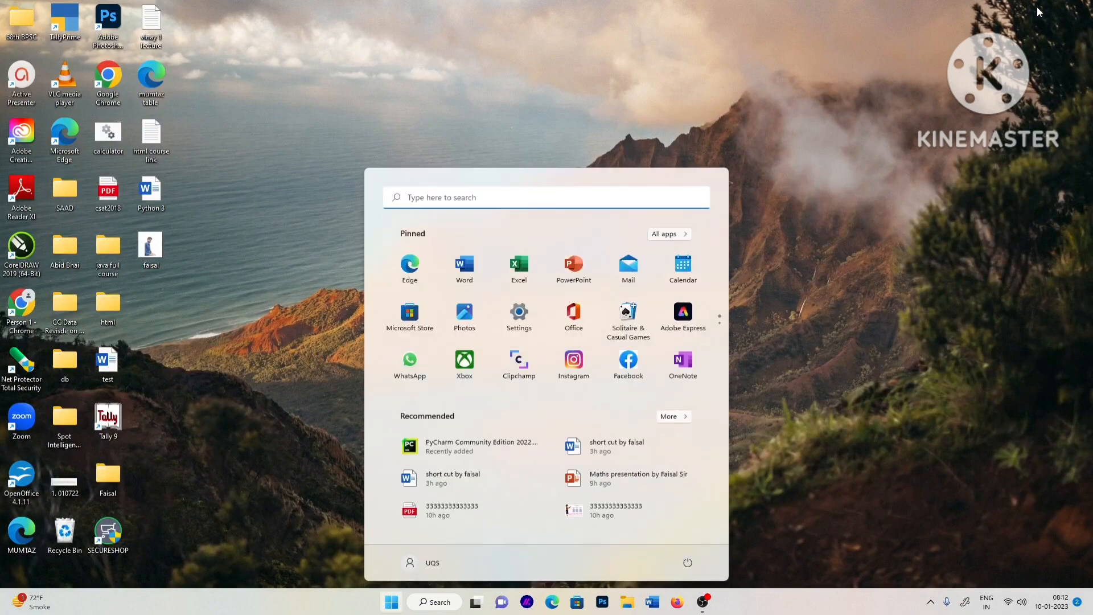
type("w")
key("Return")
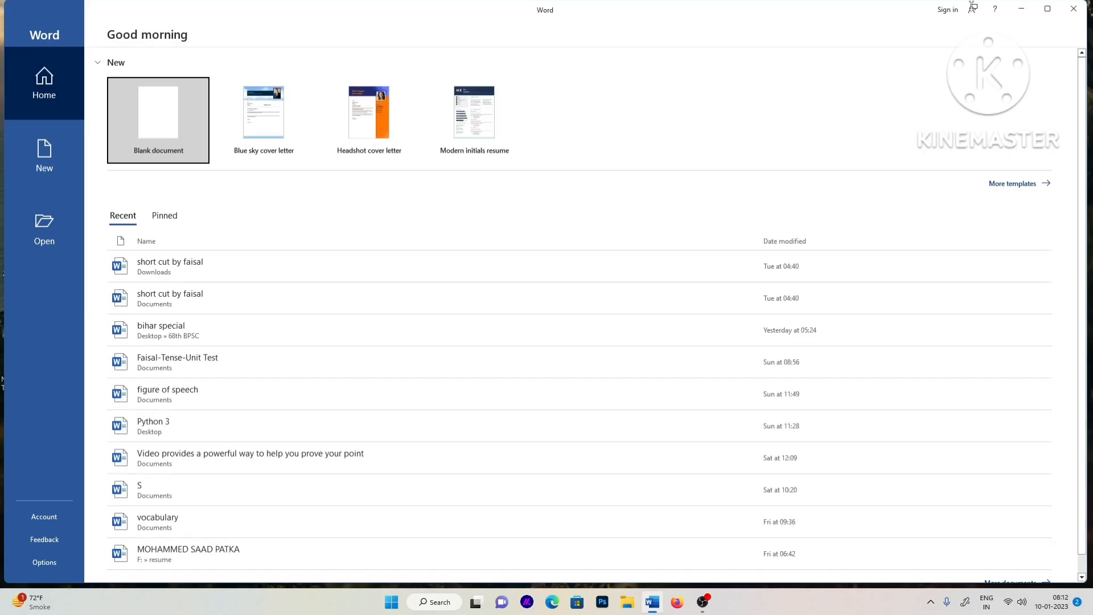
left_click(199, 97)
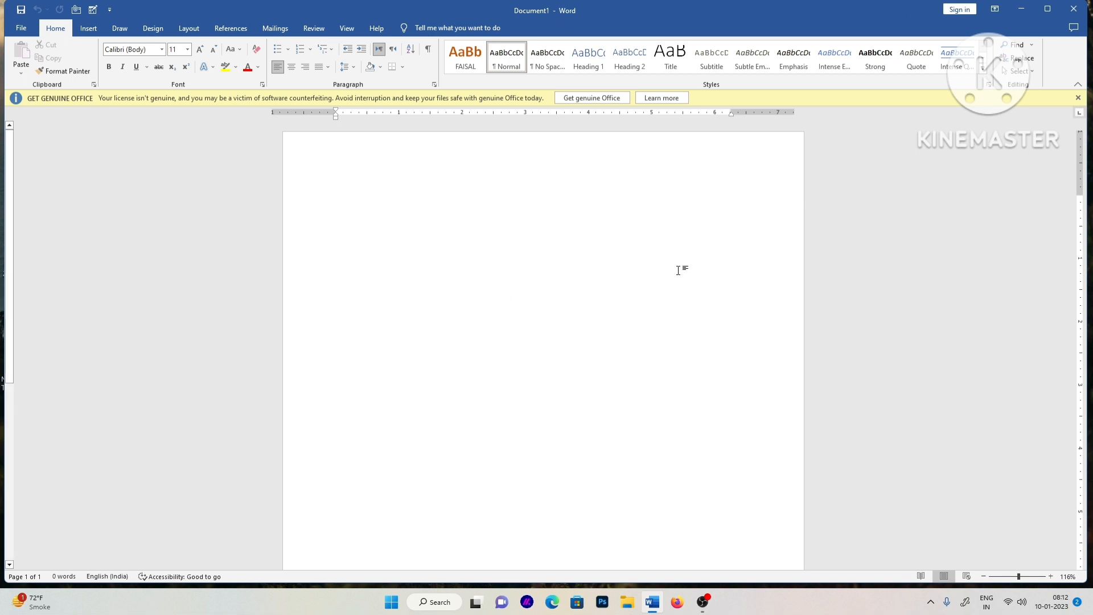
key("alt+F4")
Find Word by searching for "w" in Windows, launch it again, and create a new blank document
key("super")
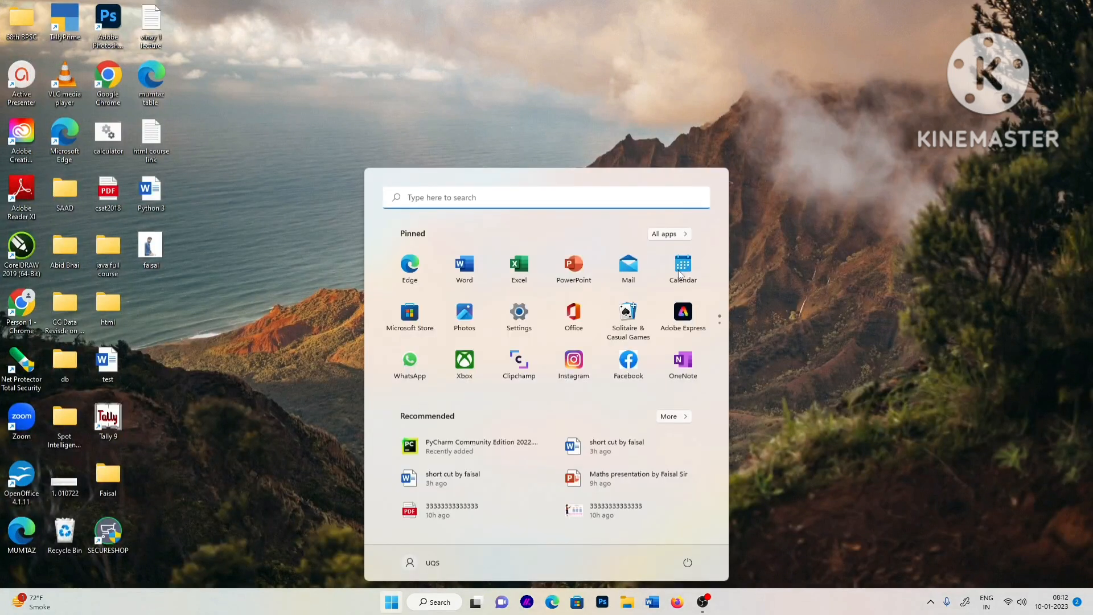
type("w")
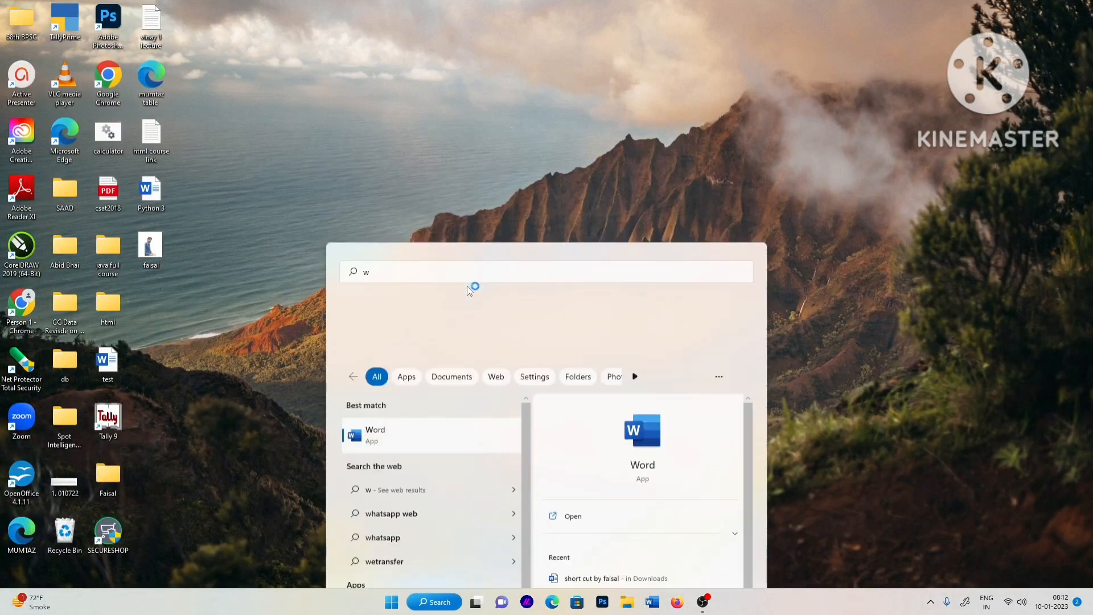
left_click(472, 287)
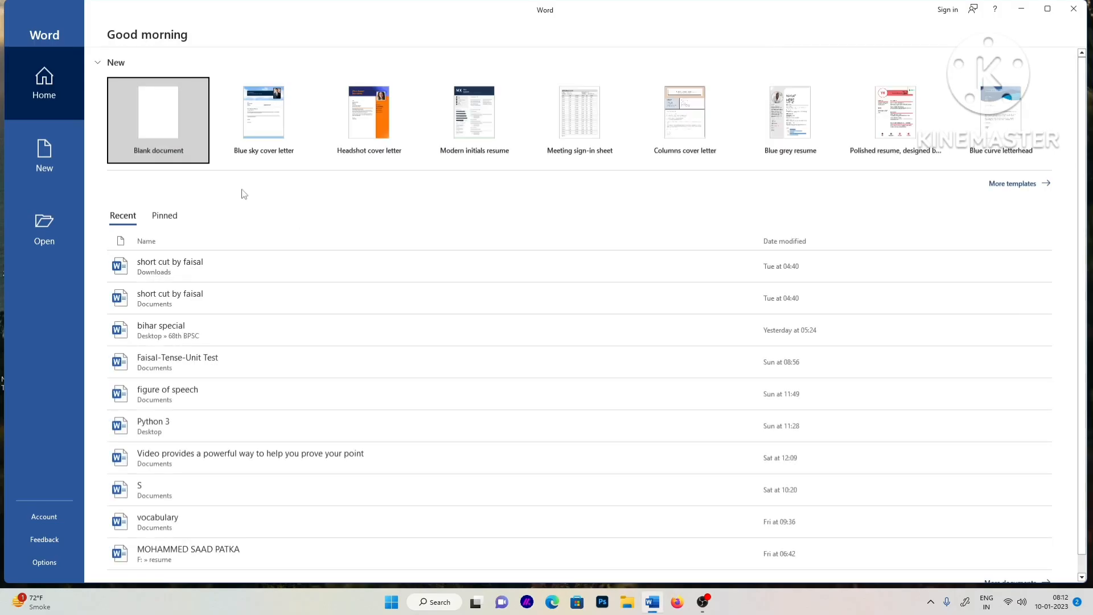
left_click(169, 126)
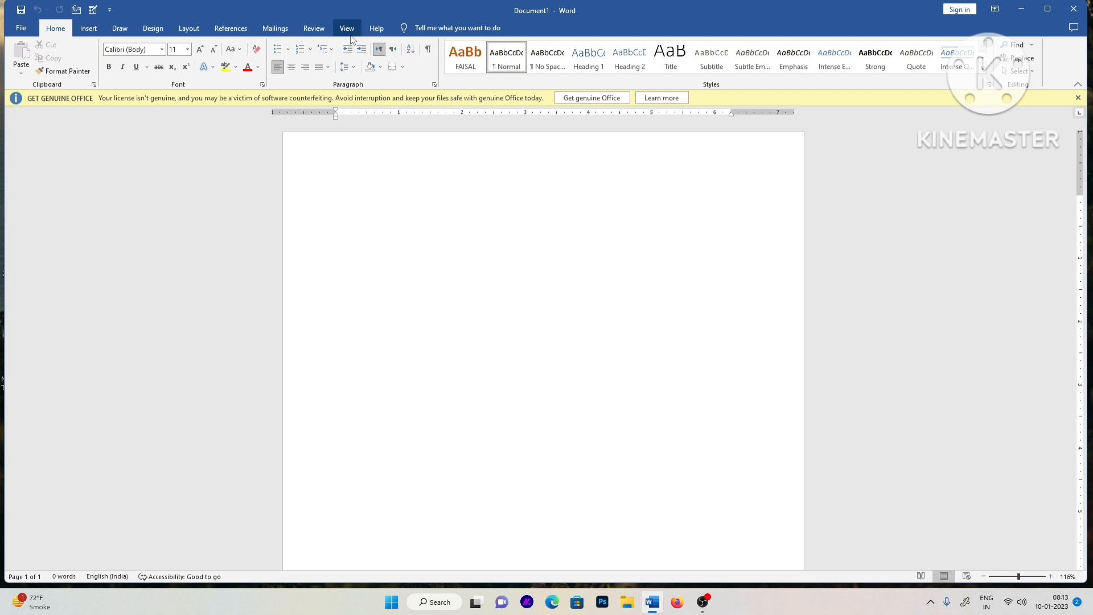
Hide the rulers around the blank document, then show them again
left_click(348, 30)
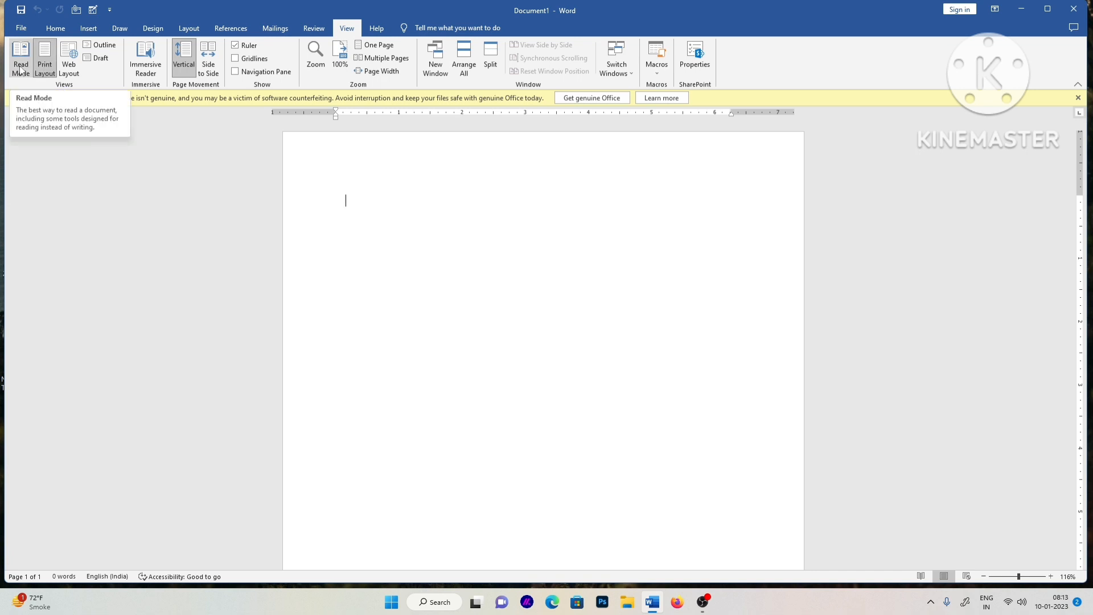
left_click(234, 45)
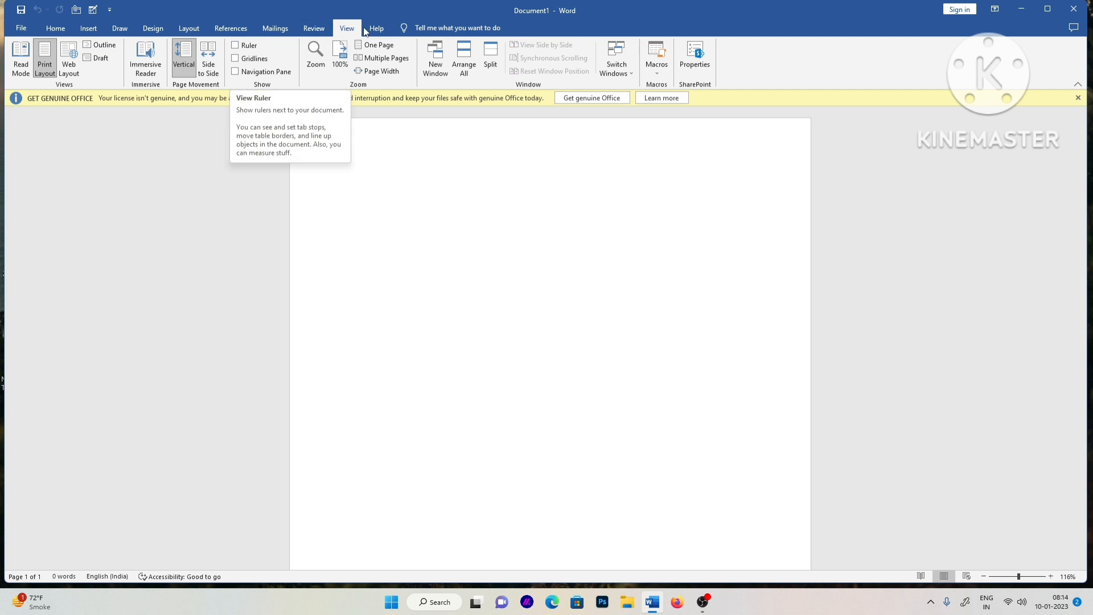
left_click(235, 47)
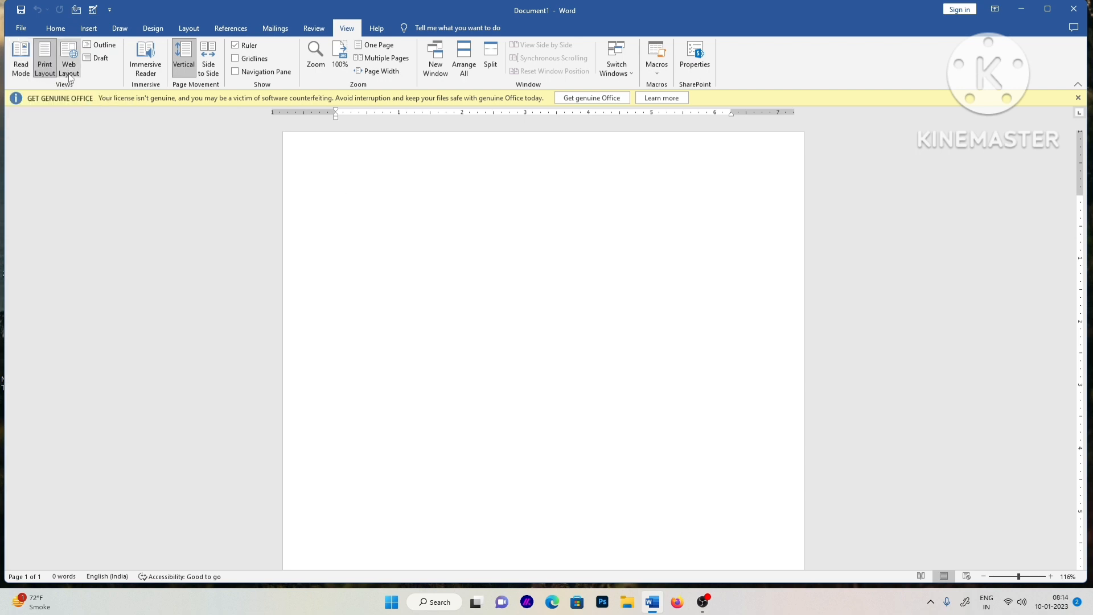
Switch the blank document to Read Mode, look over the page, and return to Print Layout
left_click(22, 66)
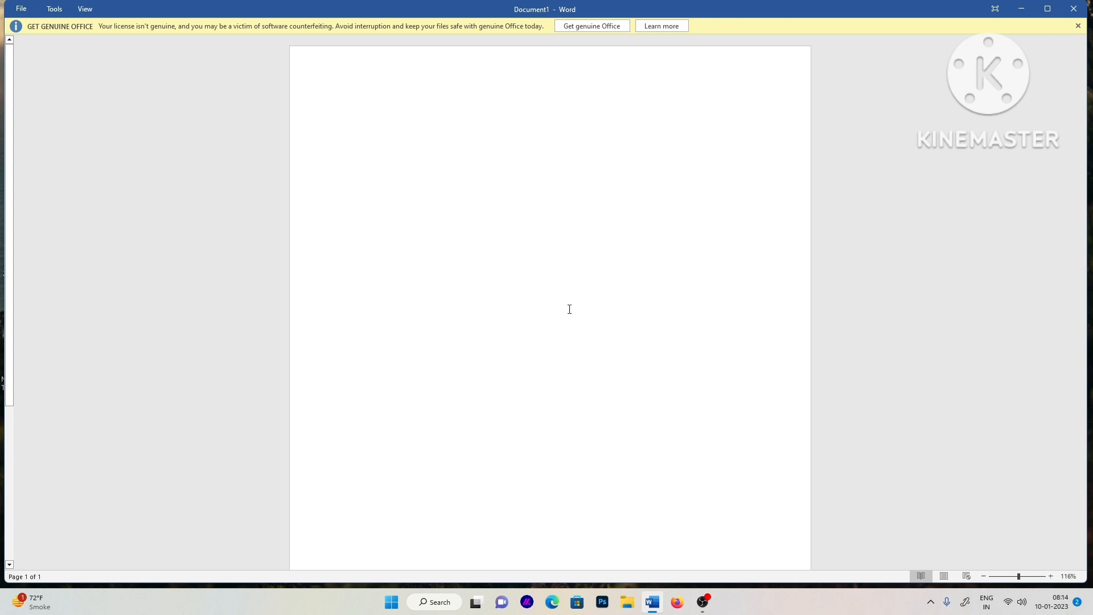
scroll(569, 309, "down", 2)
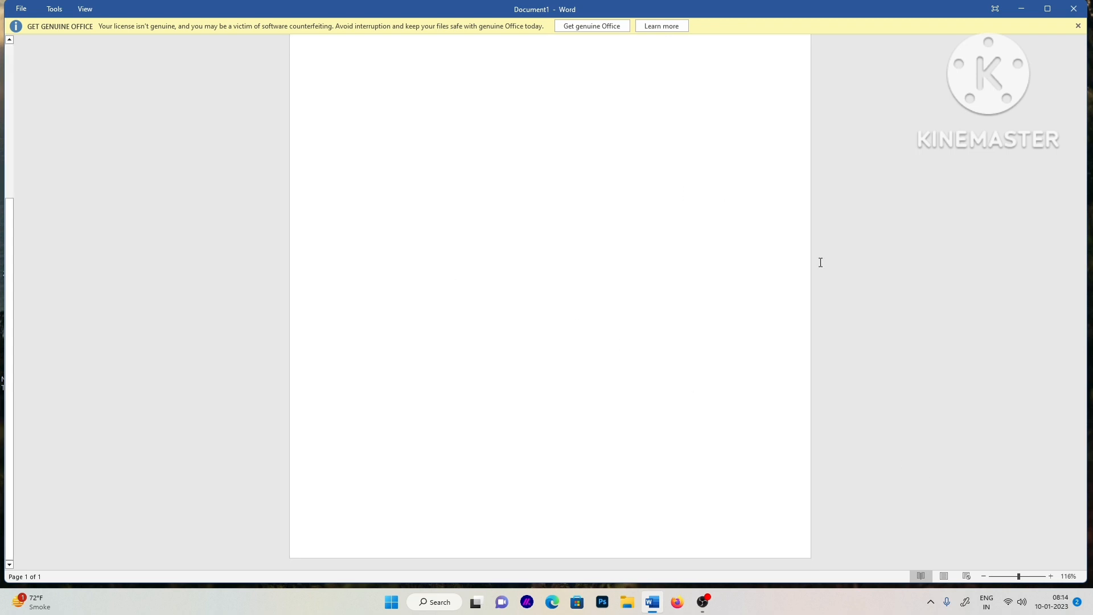
left_click(943, 576)
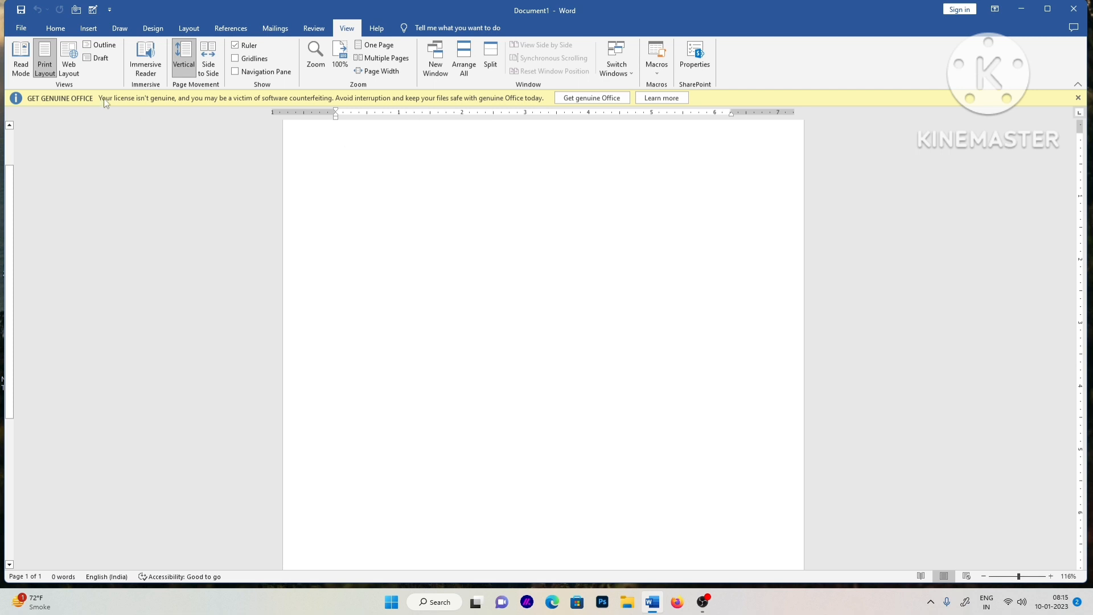
Open Word's advanced options and examine the measurement units offered in the Display section
left_click(19, 27)
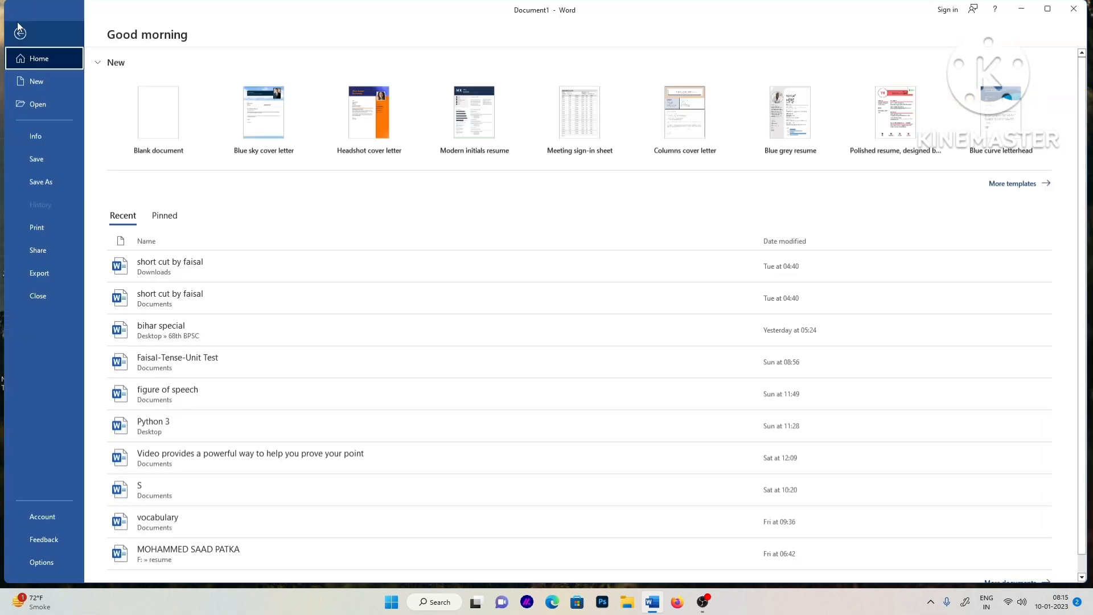
left_click(46, 560)
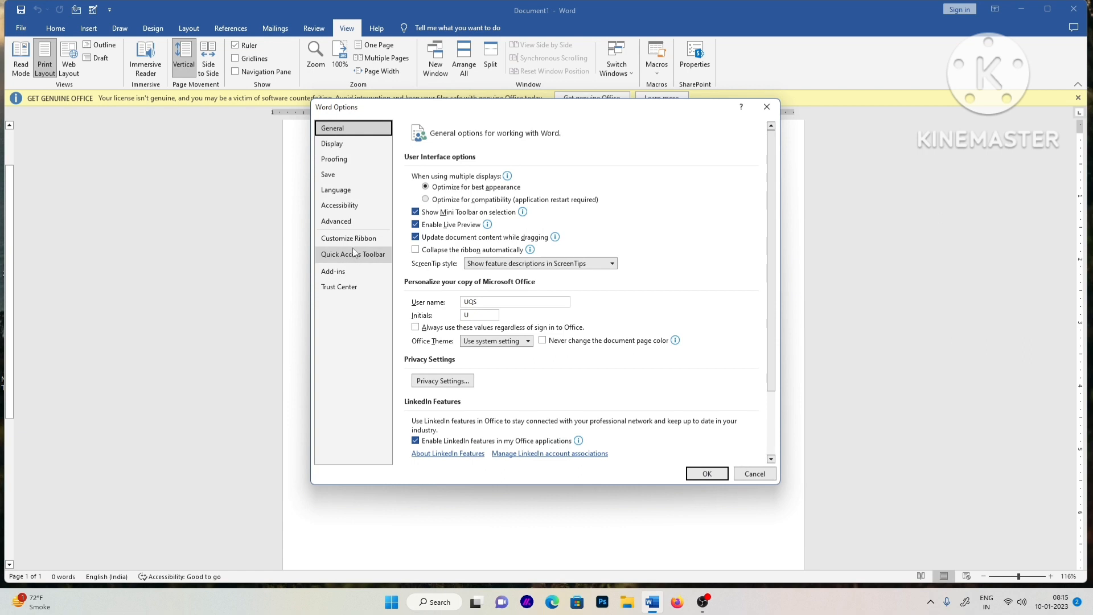
left_click(348, 222)
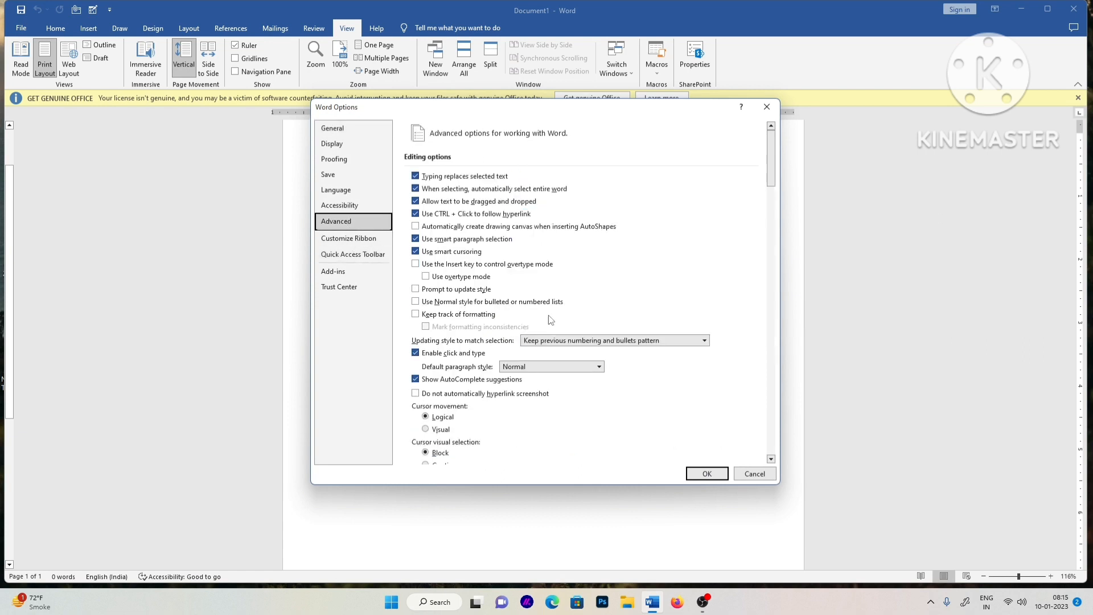
scroll(539, 312, "down", 2)
scroll(539, 316, "down", 8)
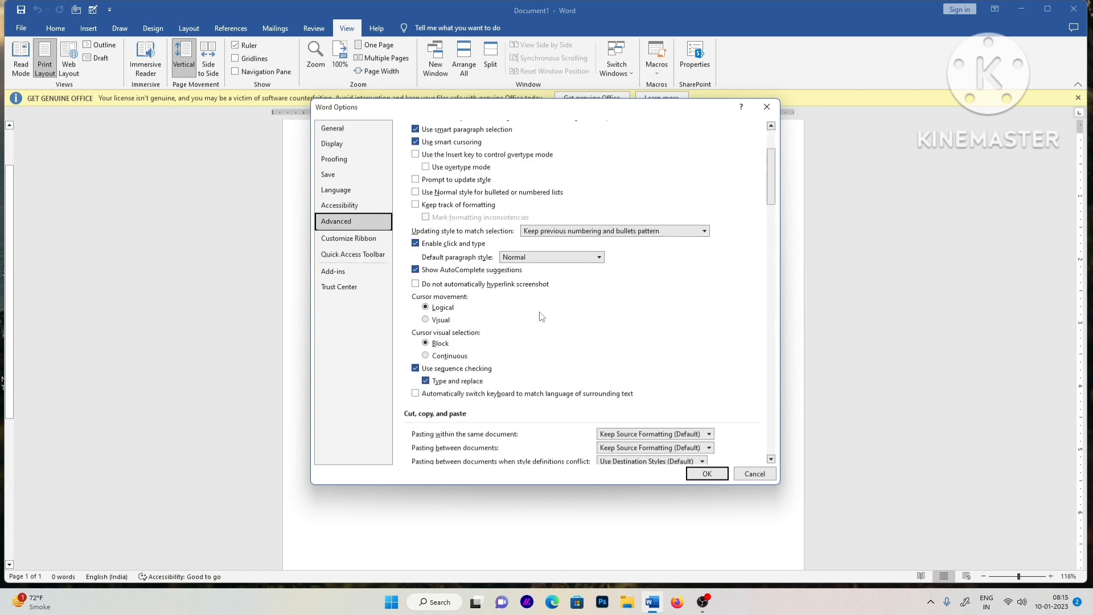
scroll(540, 316, "down", 11)
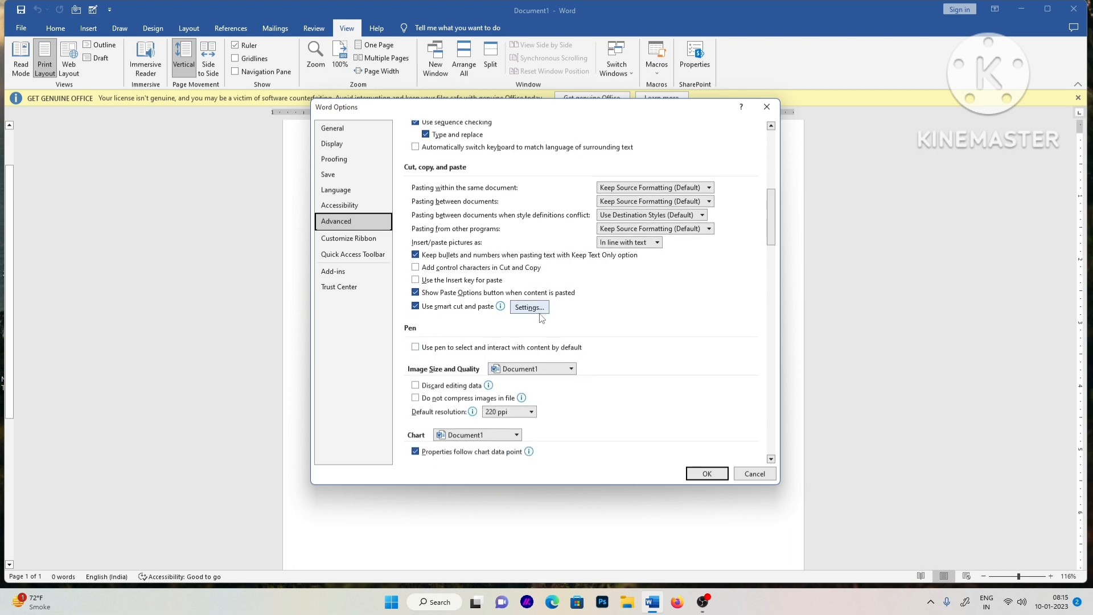
scroll(540, 318, "down", 7)
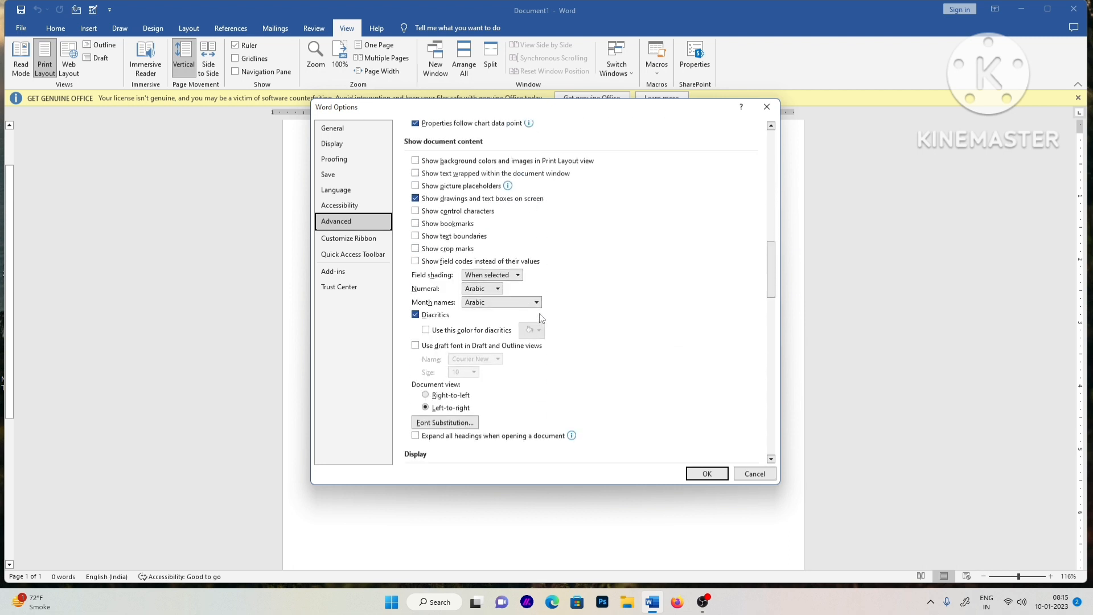
scroll(541, 318, "down", 1)
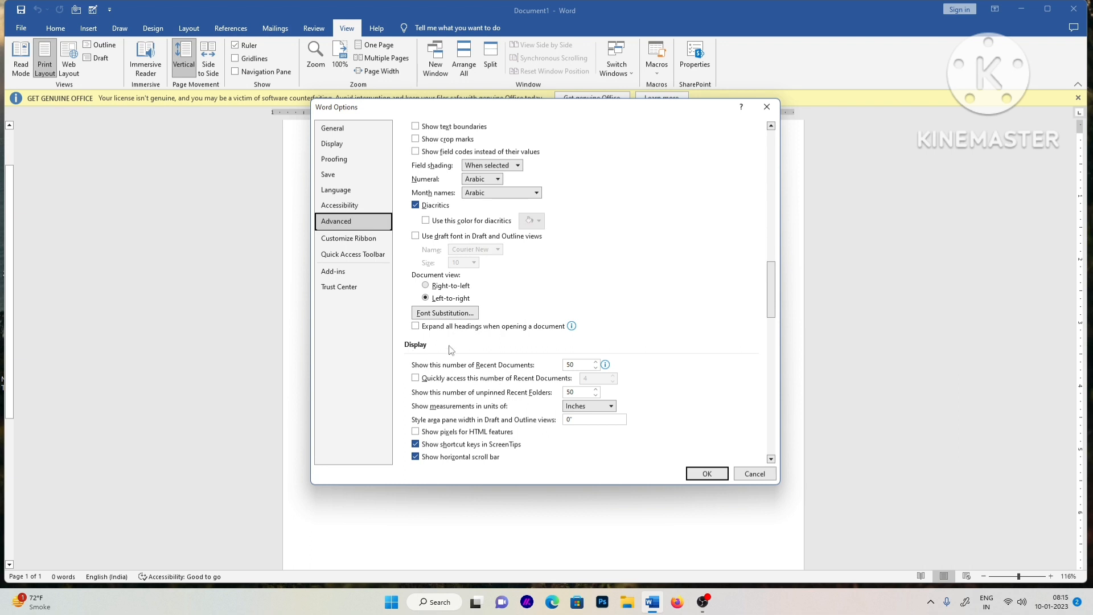
scroll(452, 350, "down", 1)
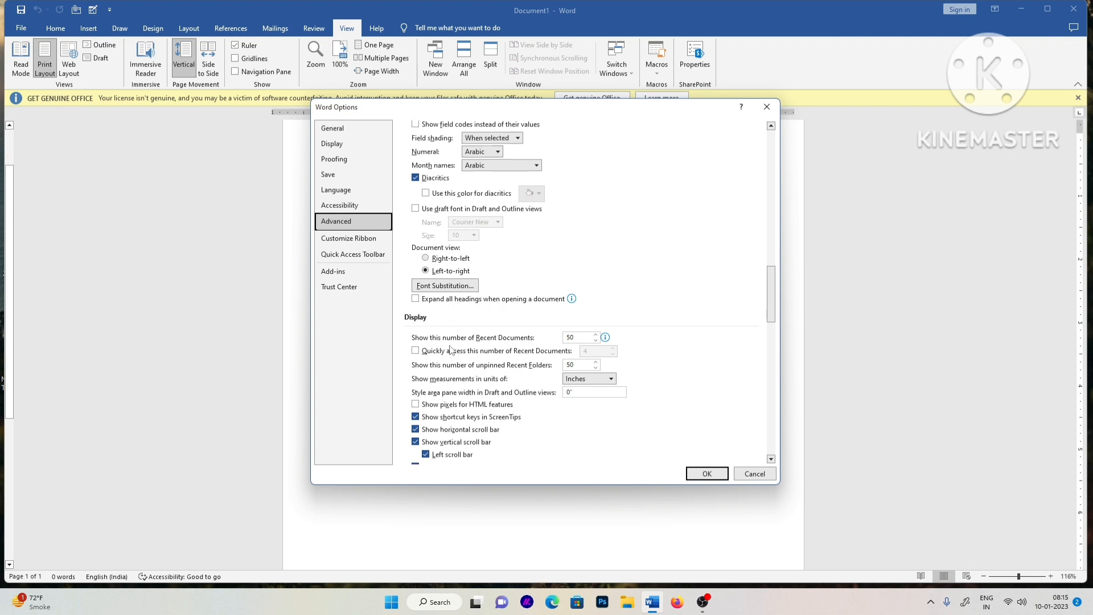
left_click(611, 379)
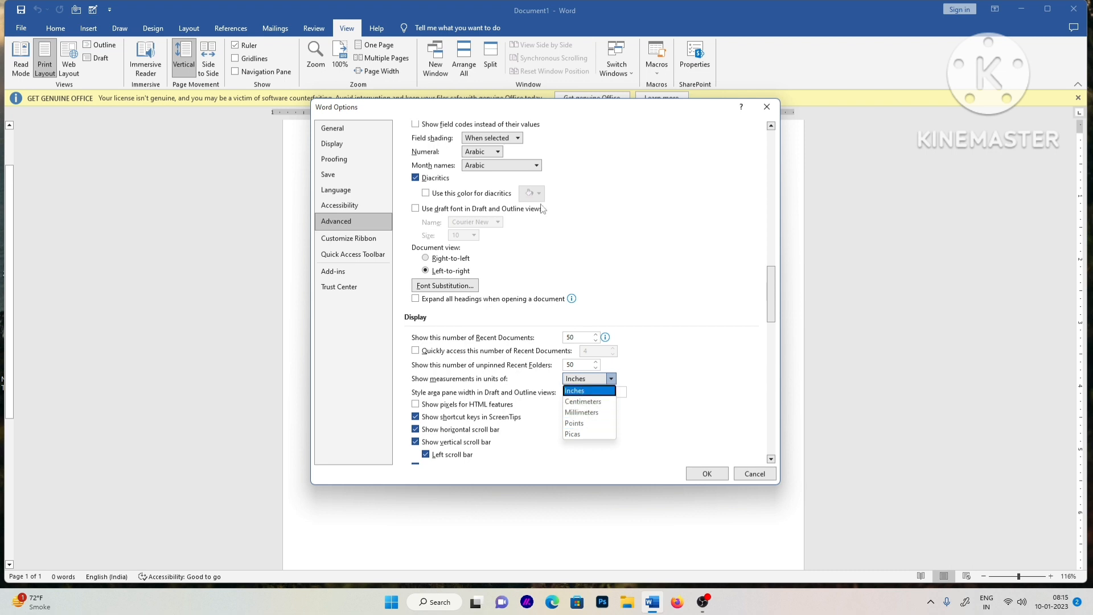
left_click(532, 106)
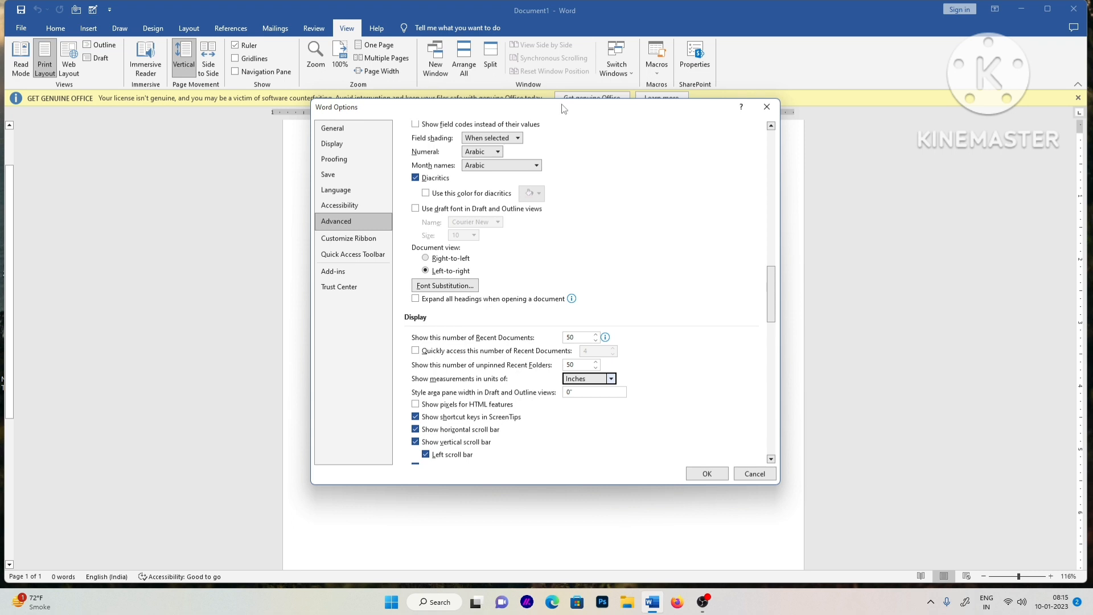
Move the Word Options dialog clear of the ruler and set the measurement units to Centimeters
left_click_drag(561, 109, 375, 185)
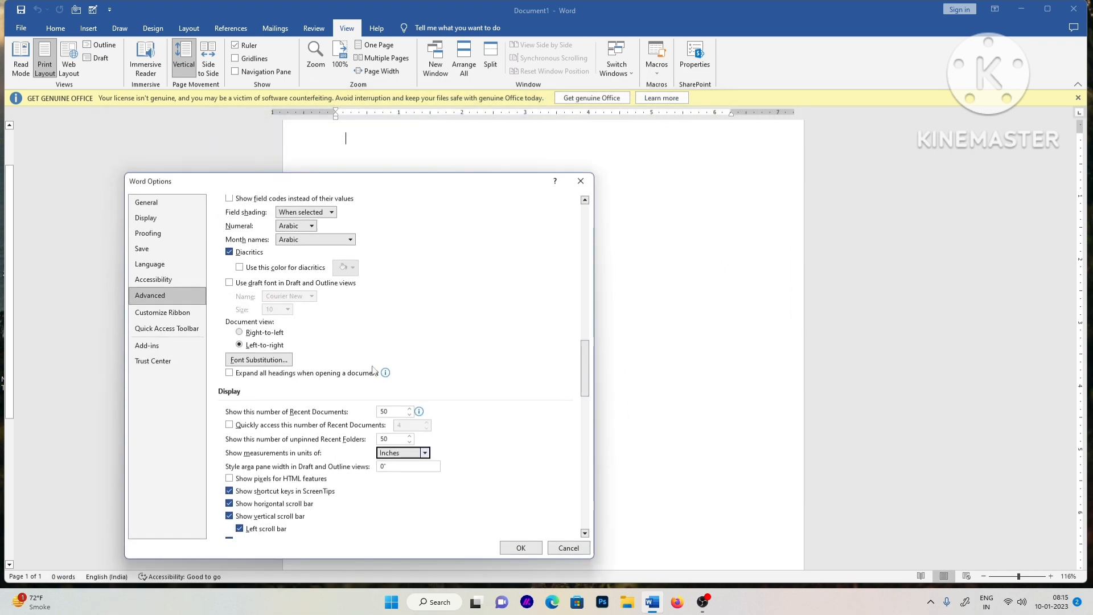
left_click(425, 454)
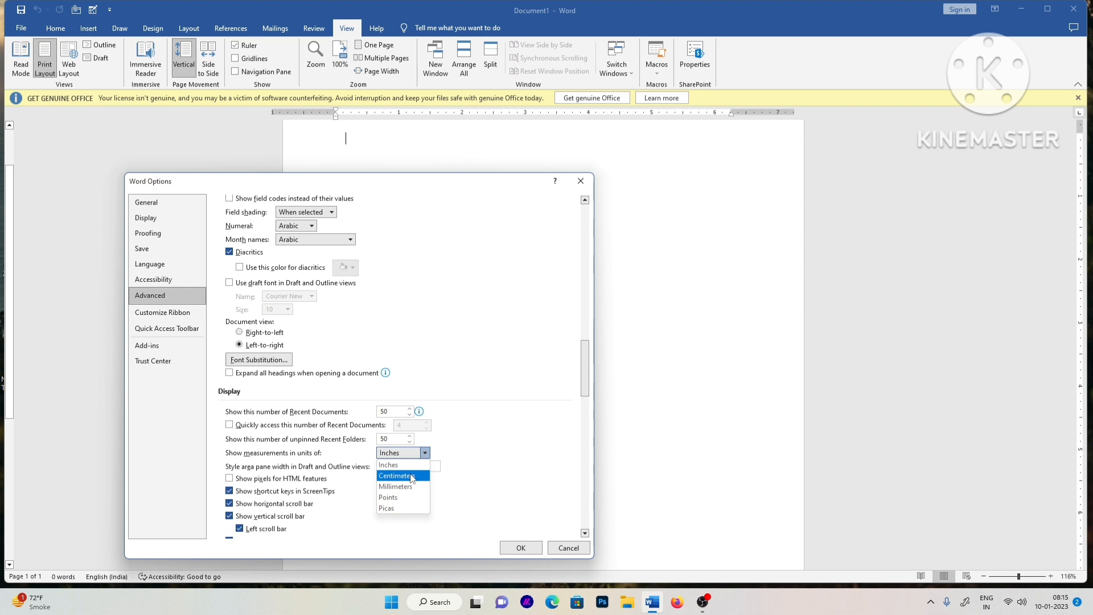
left_click(413, 476)
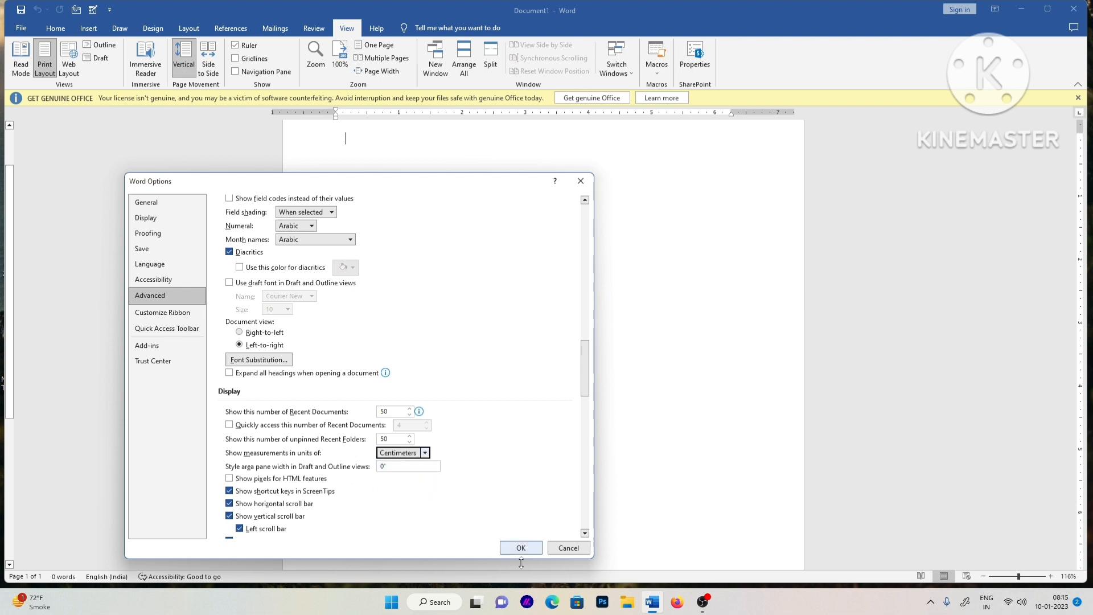
left_click(521, 548)
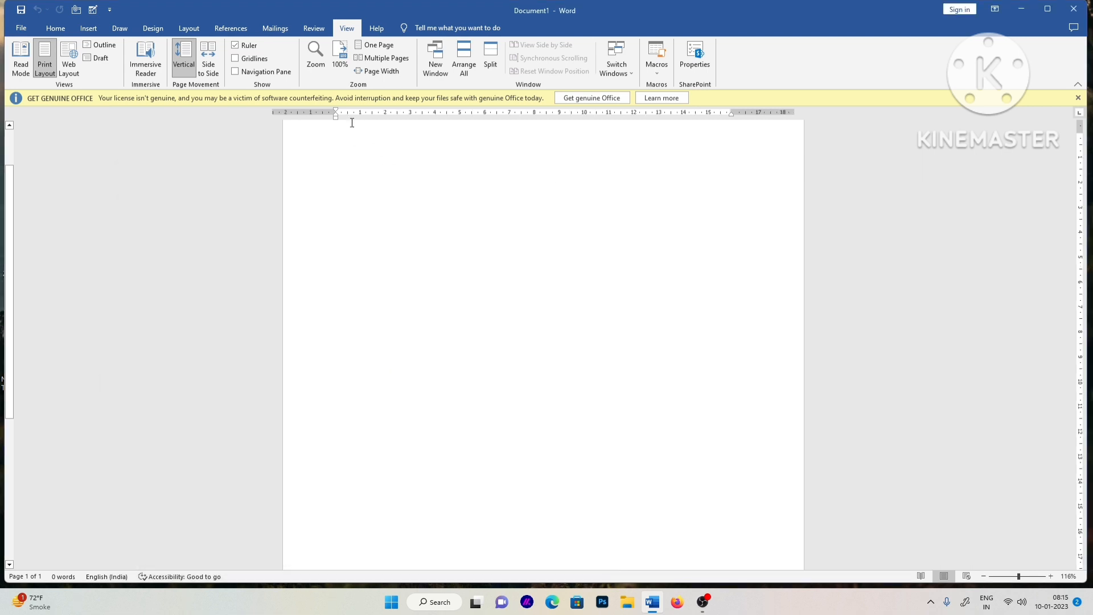
Place left tab stops on the horizontal ruler near the 1 cm and 2 cm marks
left_click(386, 114)
left_click(365, 115)
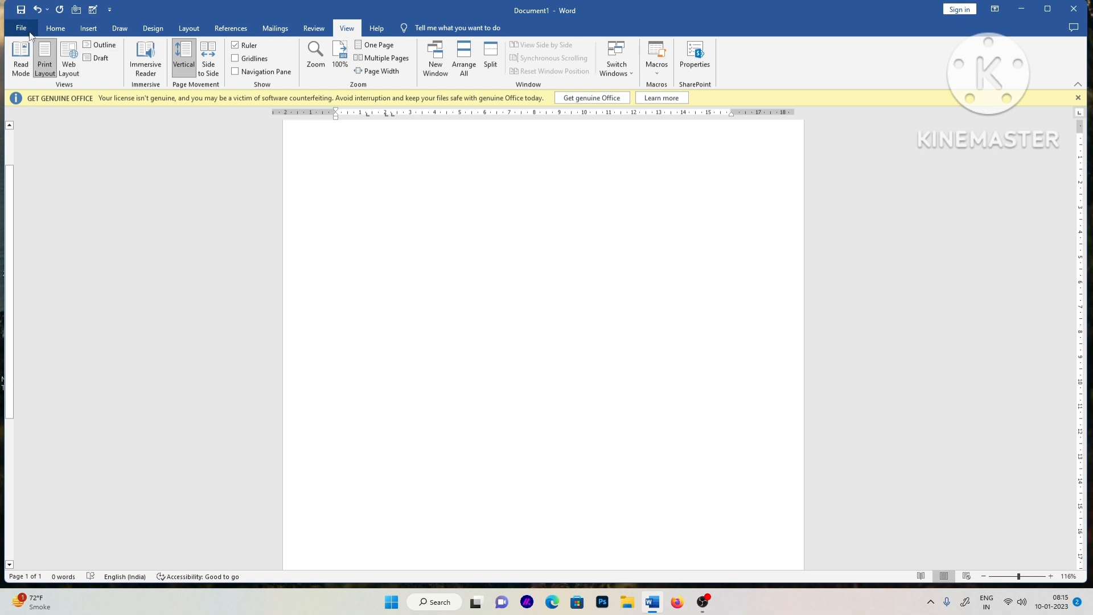
Set the measurement units to Inches in the Display section of Word's advanced options and apply the change
left_click(20, 26)
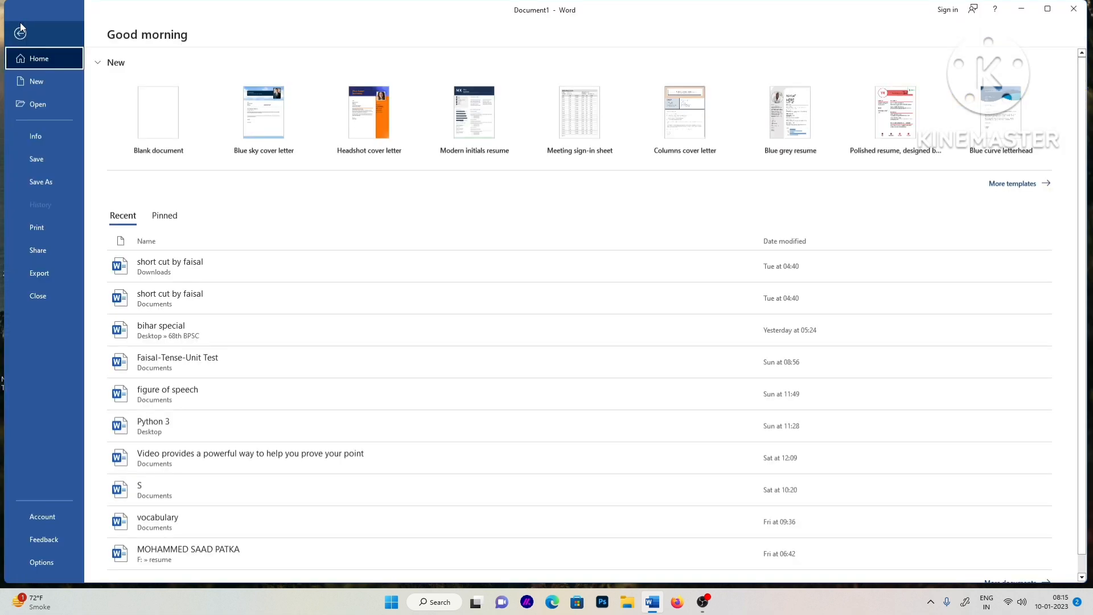
left_click(48, 568)
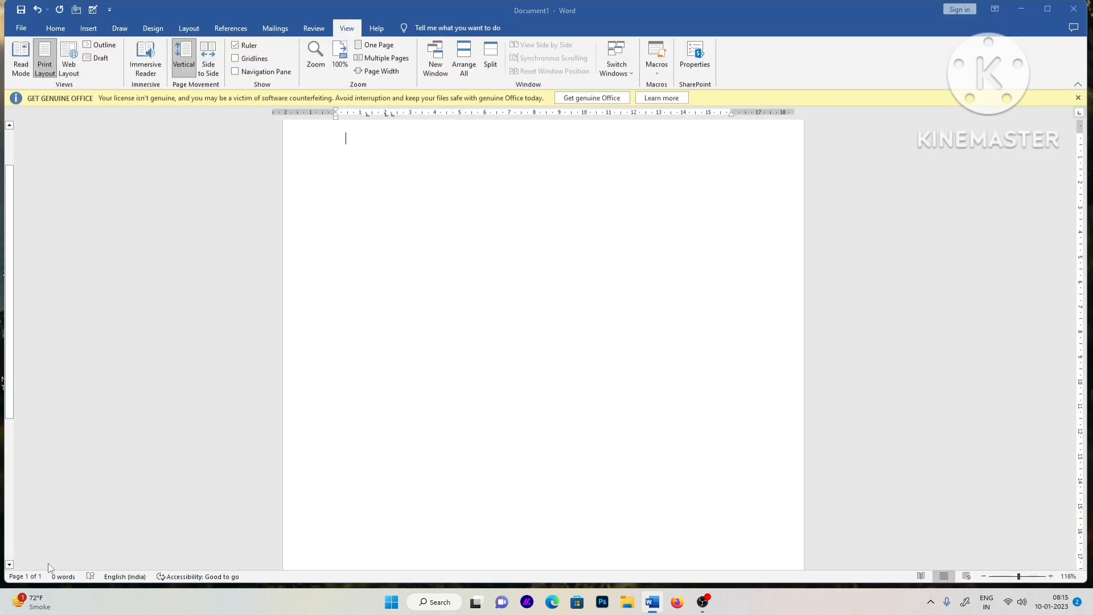
left_click(336, 221)
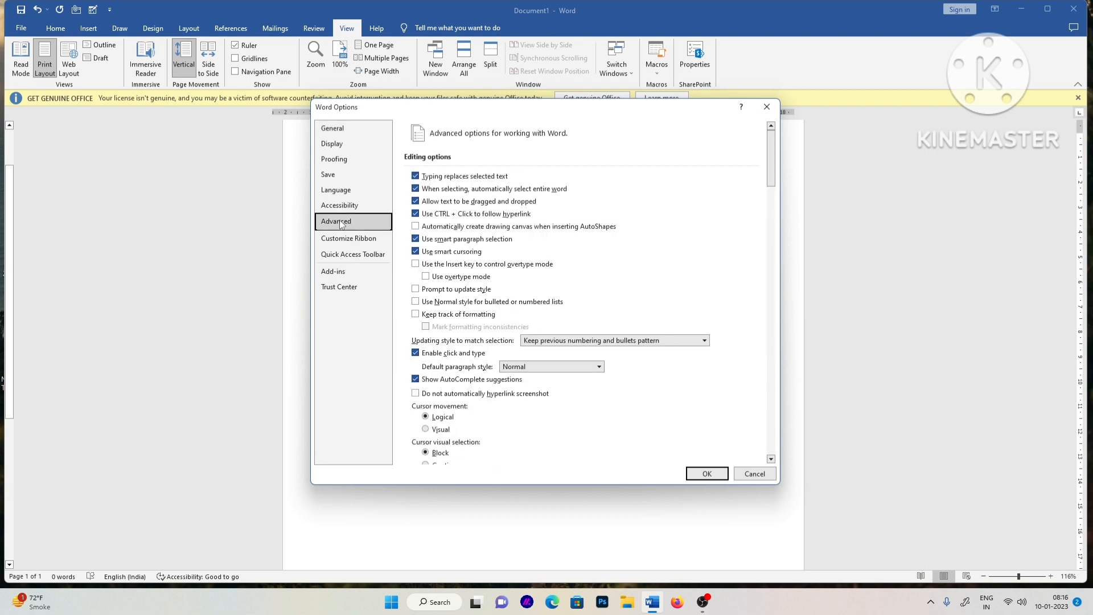
scroll(568, 294, "down", 5)
scroll(568, 294, "down", 5)
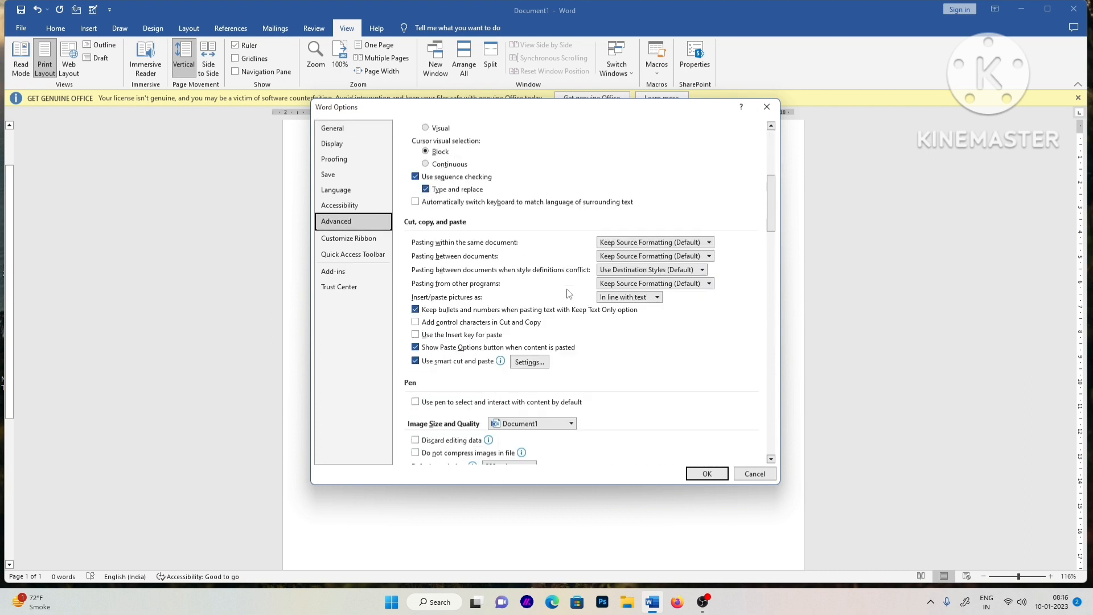
scroll(568, 294, "down", 5)
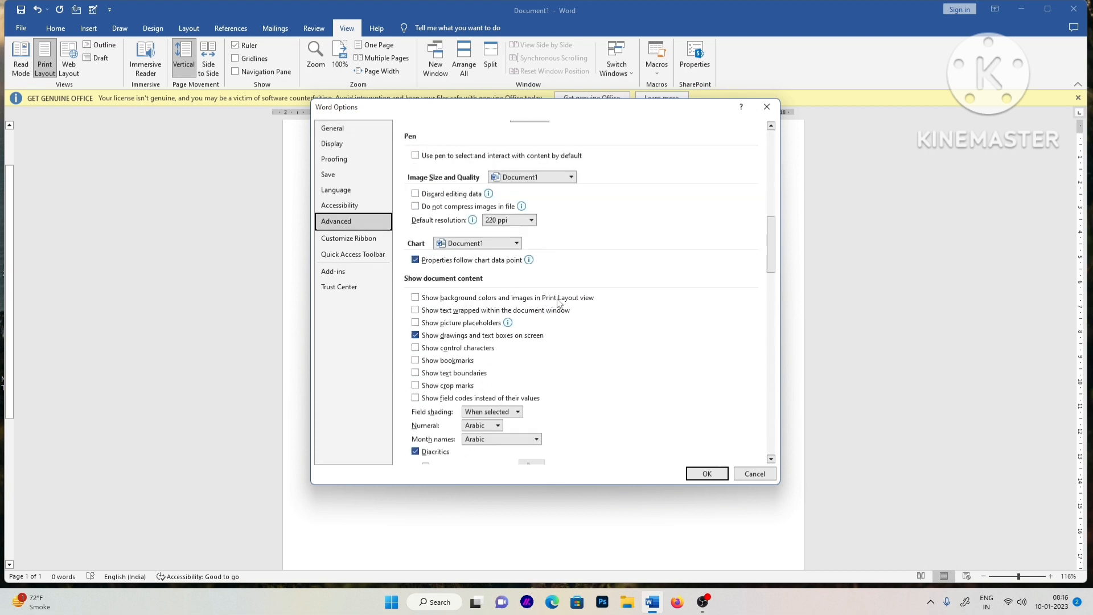
scroll(557, 304, "down", 6)
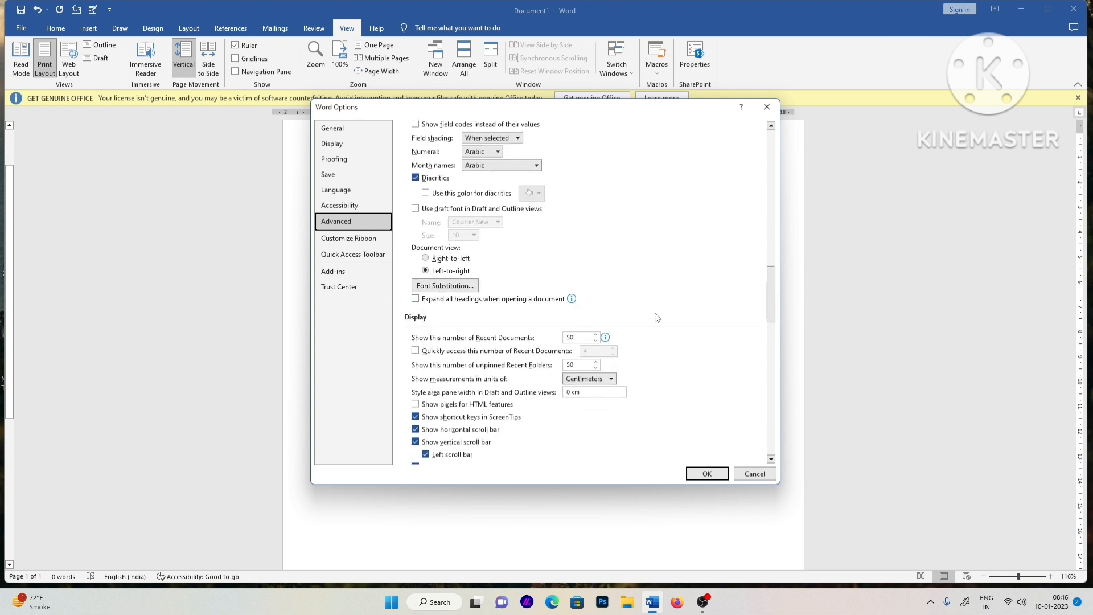
left_click(611, 378)
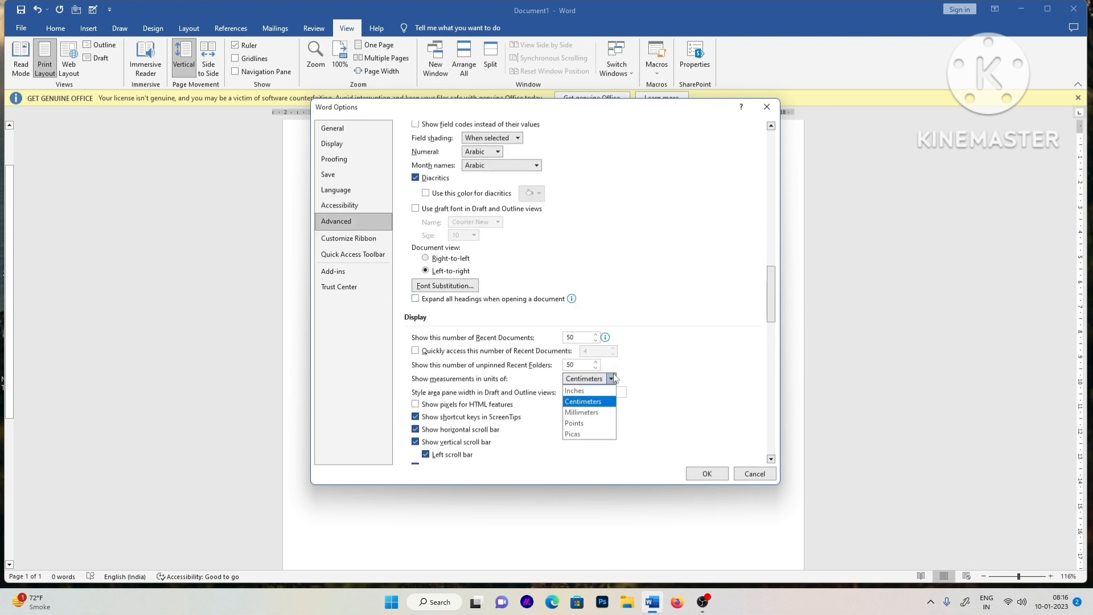
left_click(594, 395)
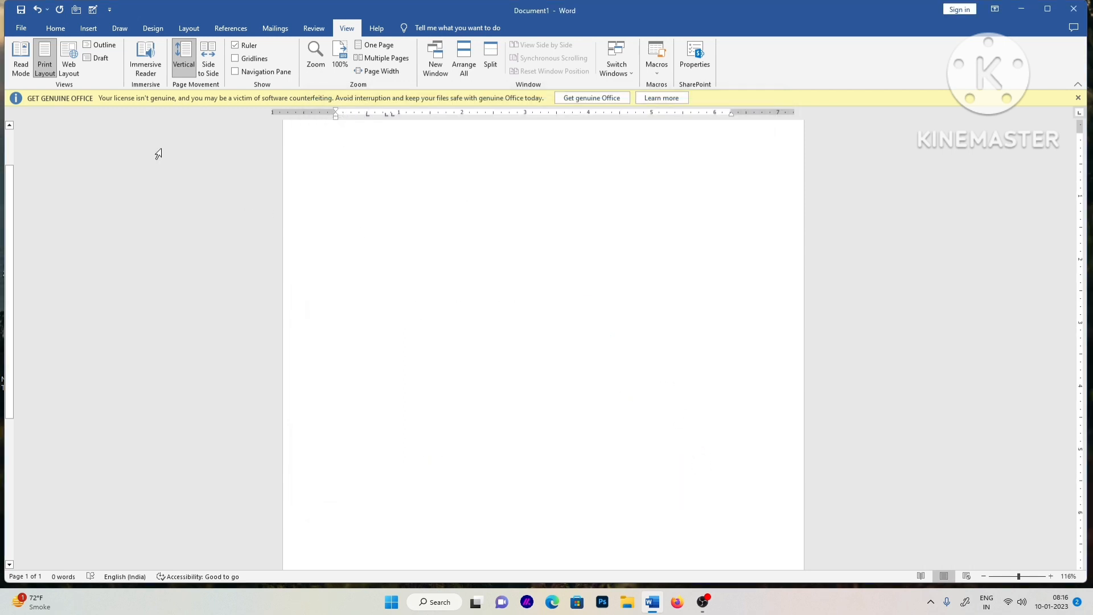
Generate default sample text twice with =rand() and delete all of it from the document
left_click(54, 29)
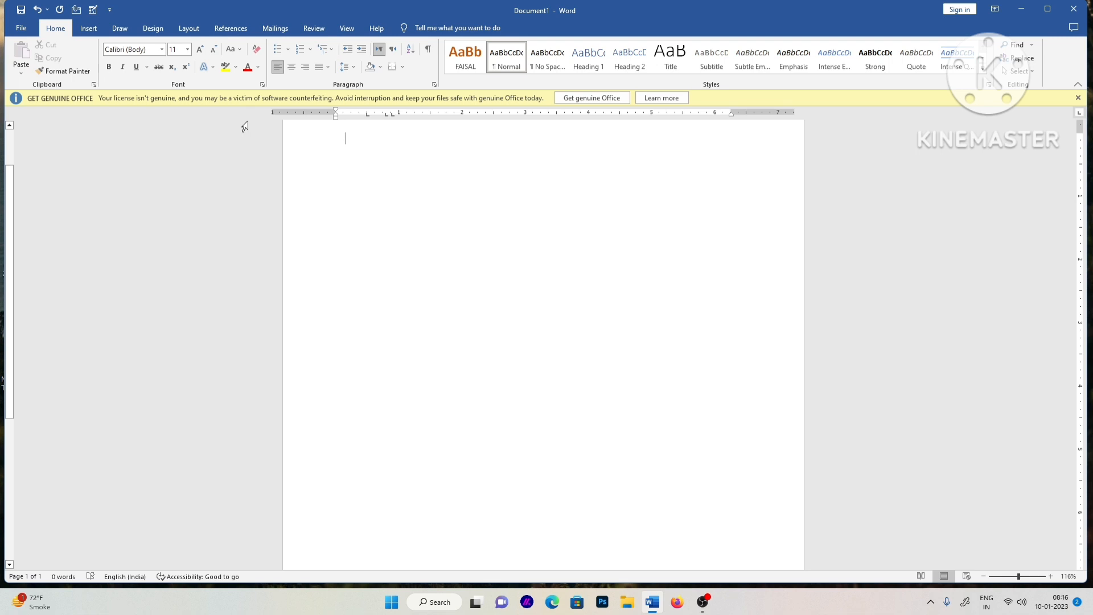
type("=rand()")
key("Return")
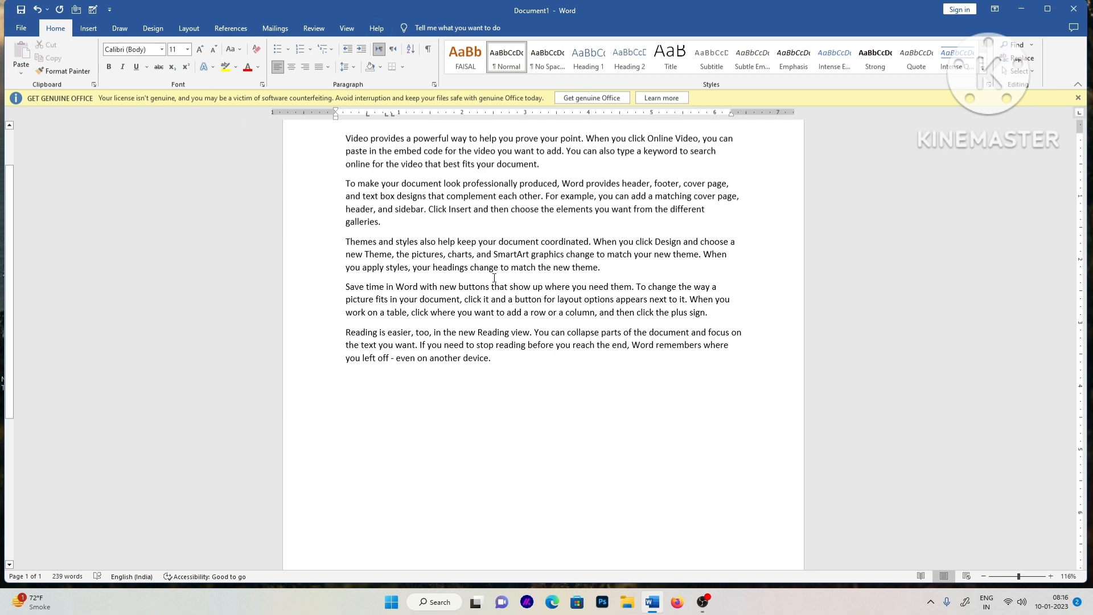
type("=rand()")
key("Return")
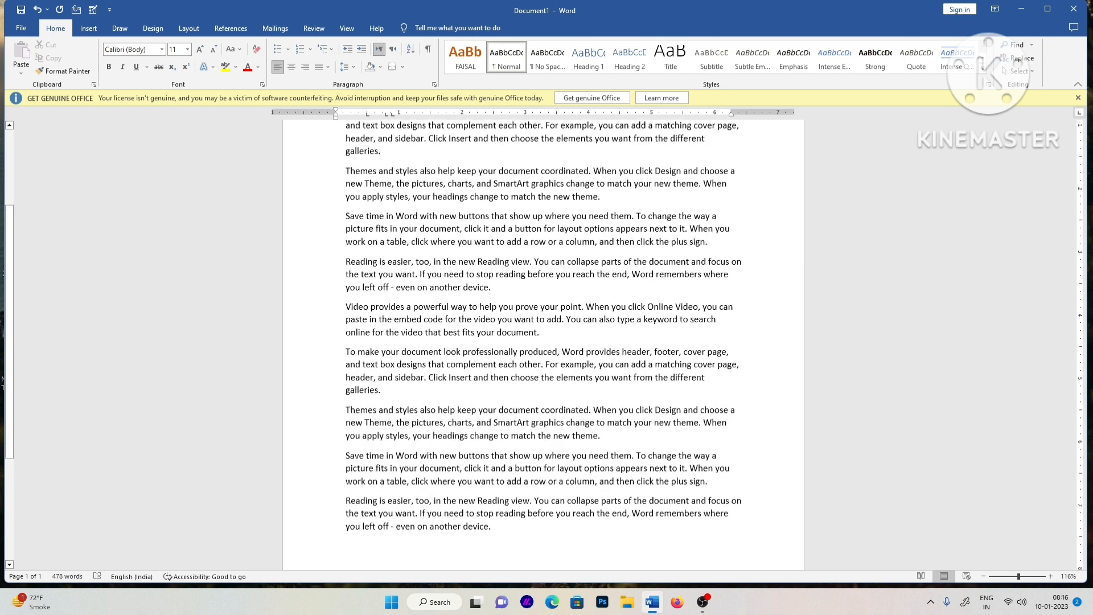
key("ctrl+a")
key("Delete")
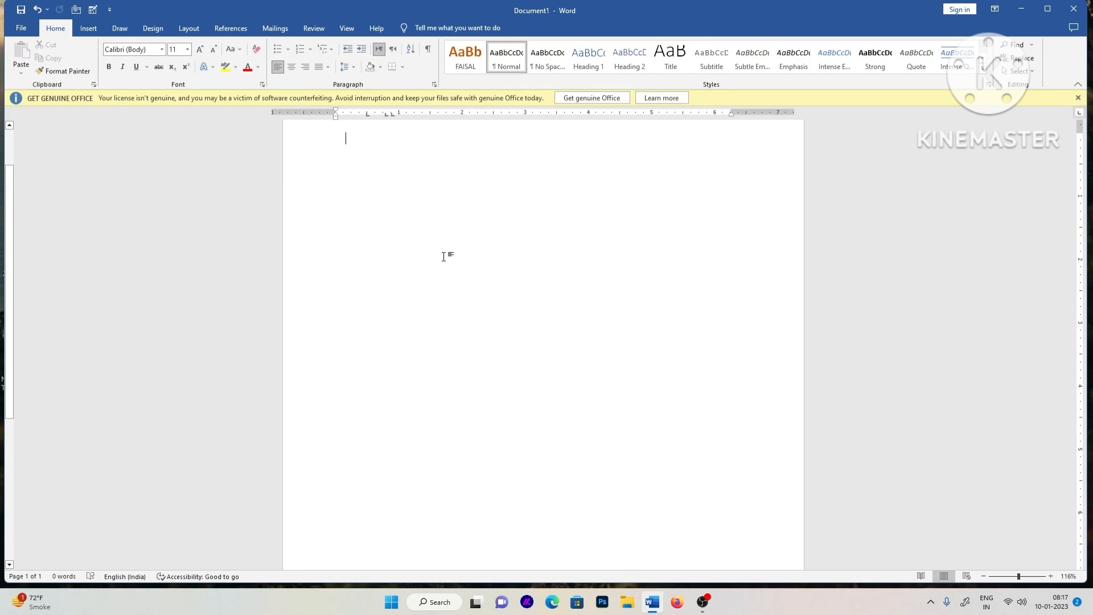
Generate one sample paragraph of two sentences with =rand(1,2) and delete it
type("=ran")
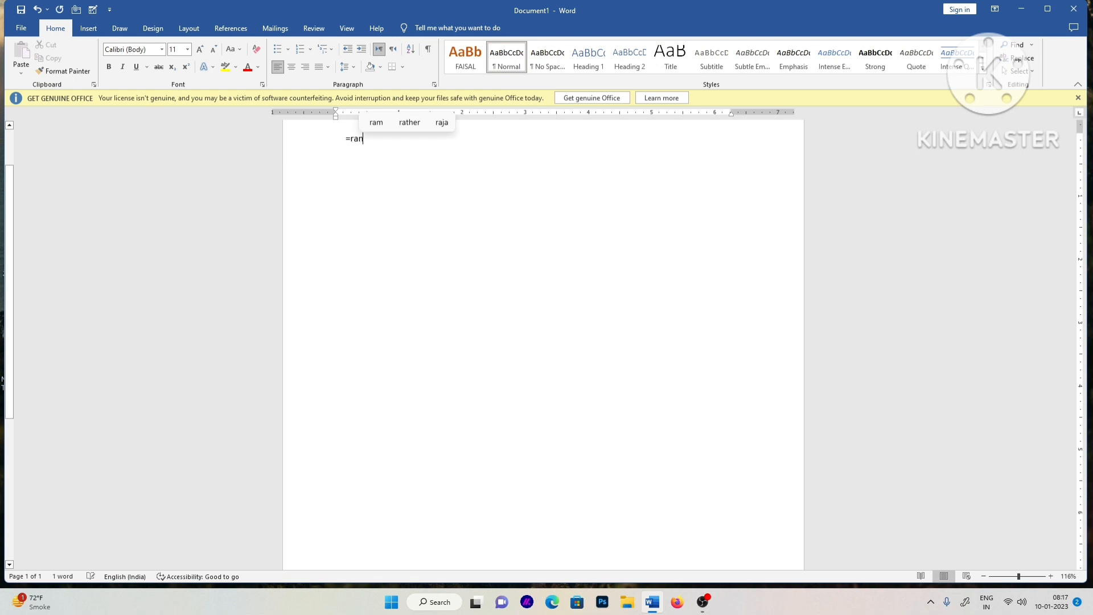
type("d(1,2")
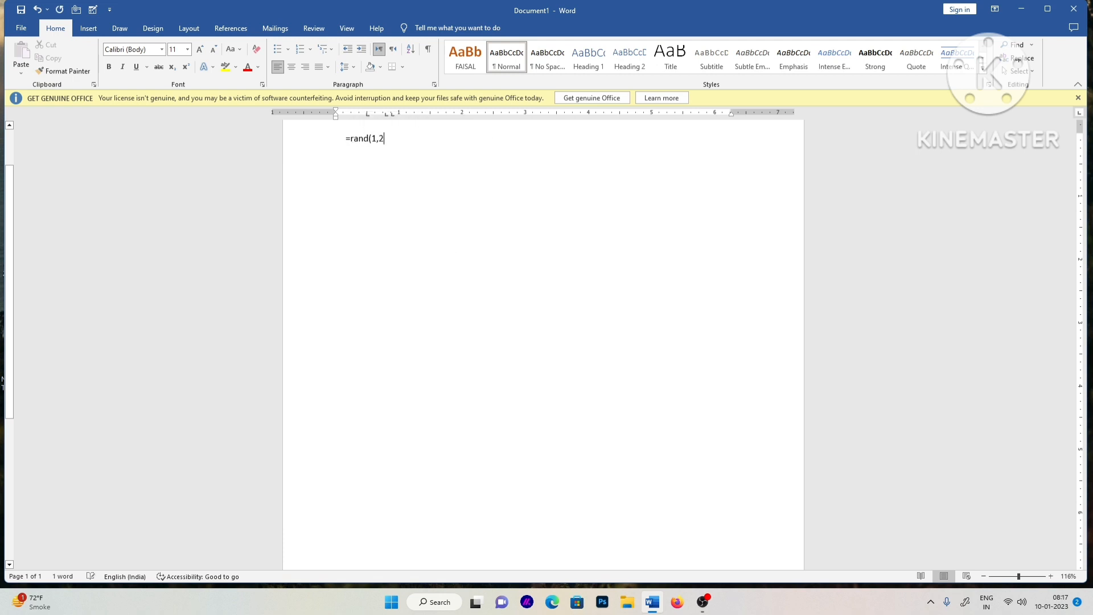
type(")")
key("Return")
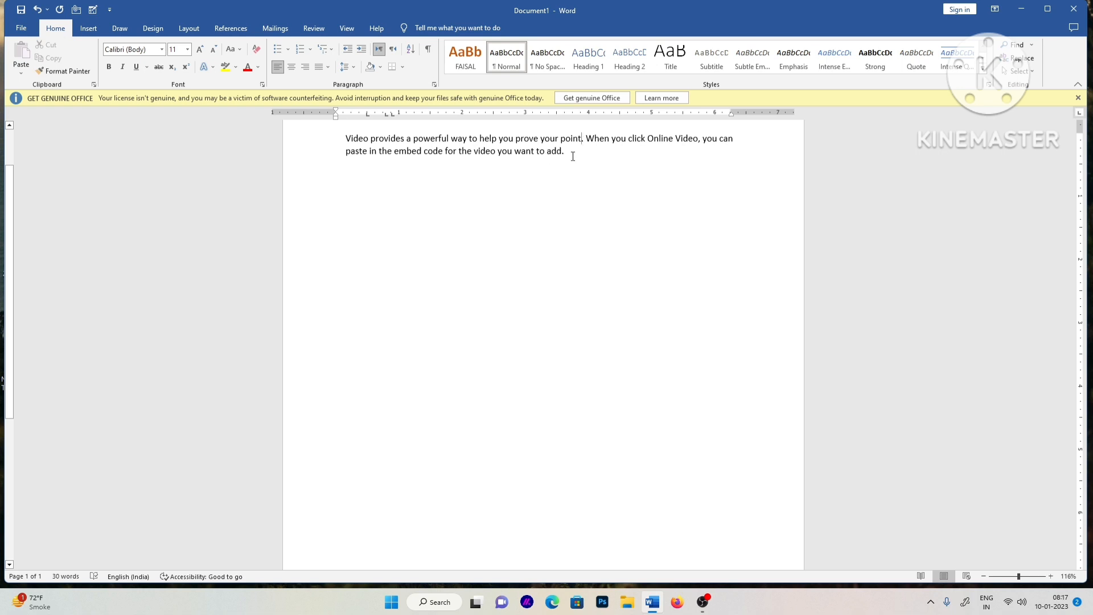
triple_click(314, 134)
key("Delete")
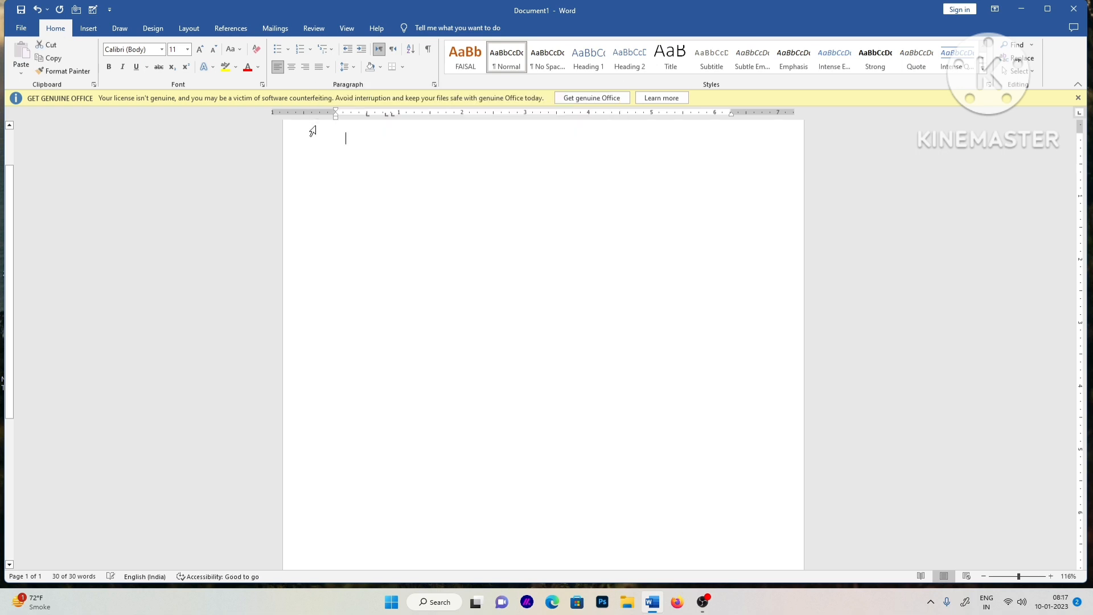
Generate three sample paragraphs of two sentences each with =rand(3,2) and clear the page
type("=ran")
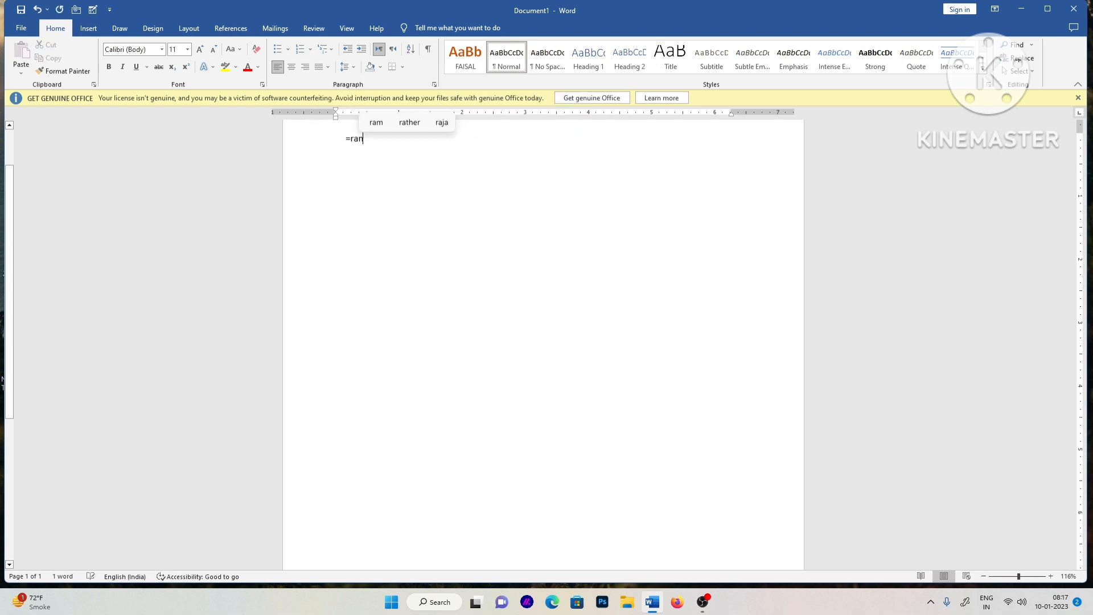
type("d(3")
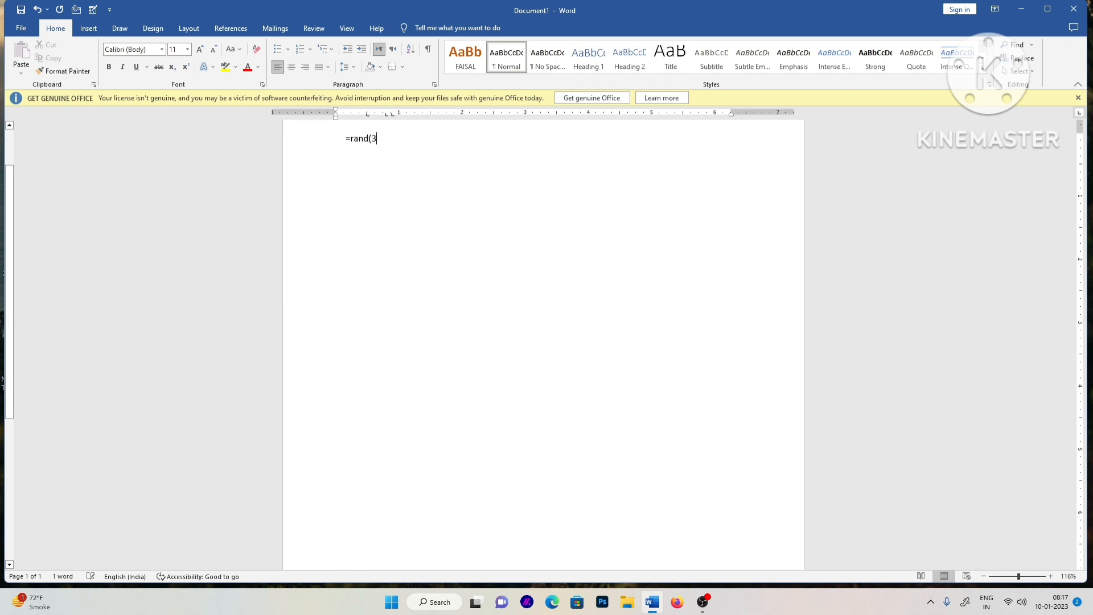
type(",2)")
key("Return")
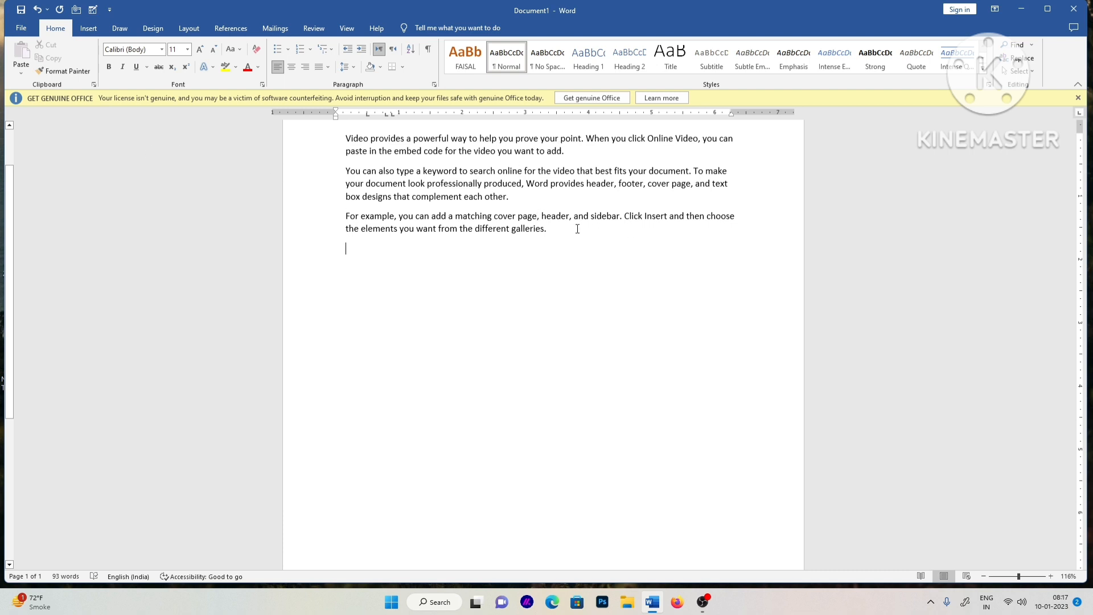
key("ctrl+a")
key("Delete")
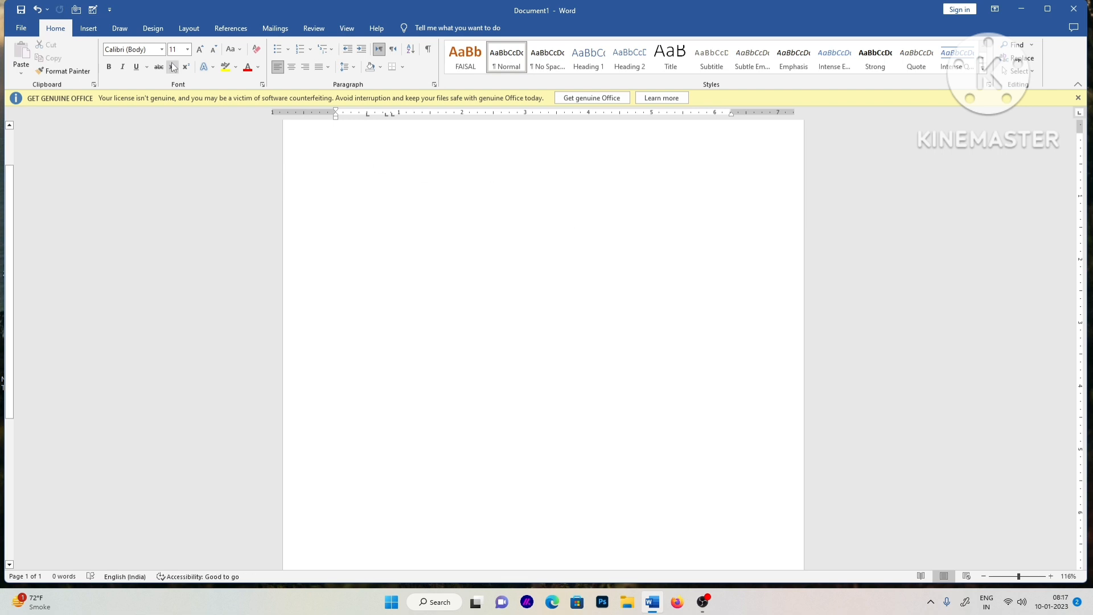
Fill the empty page with default sample paragraphs using =rand()
type("=rand()")
key("Return")
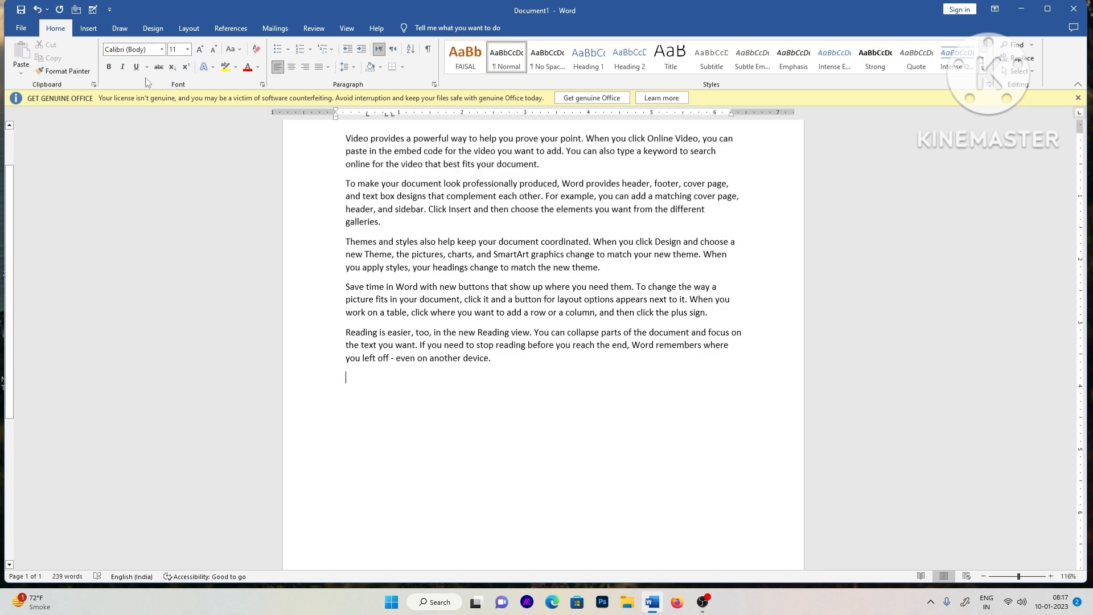
scroll(194, 102, "up", 2)
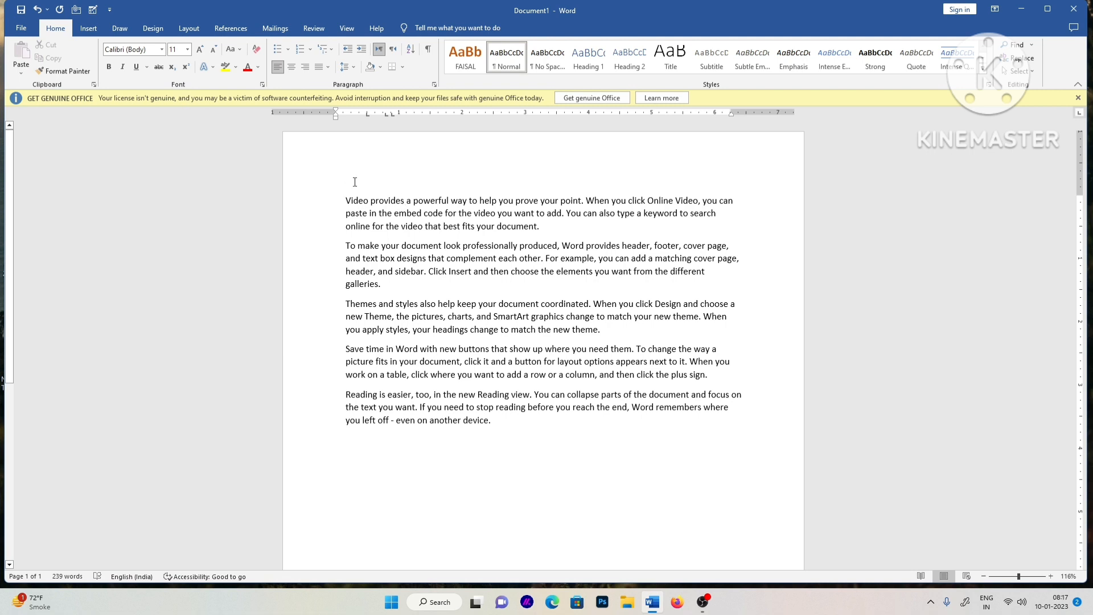
Add the line "This is my word" above the first sample paragraph, correcting its misspelling
key("Return")
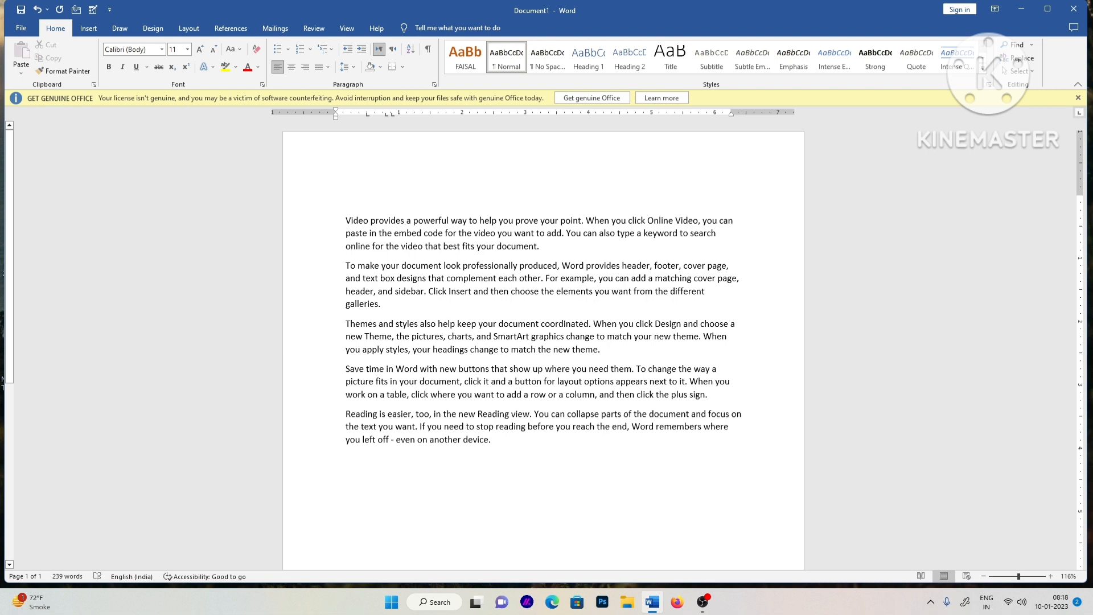
type("This I smy word")
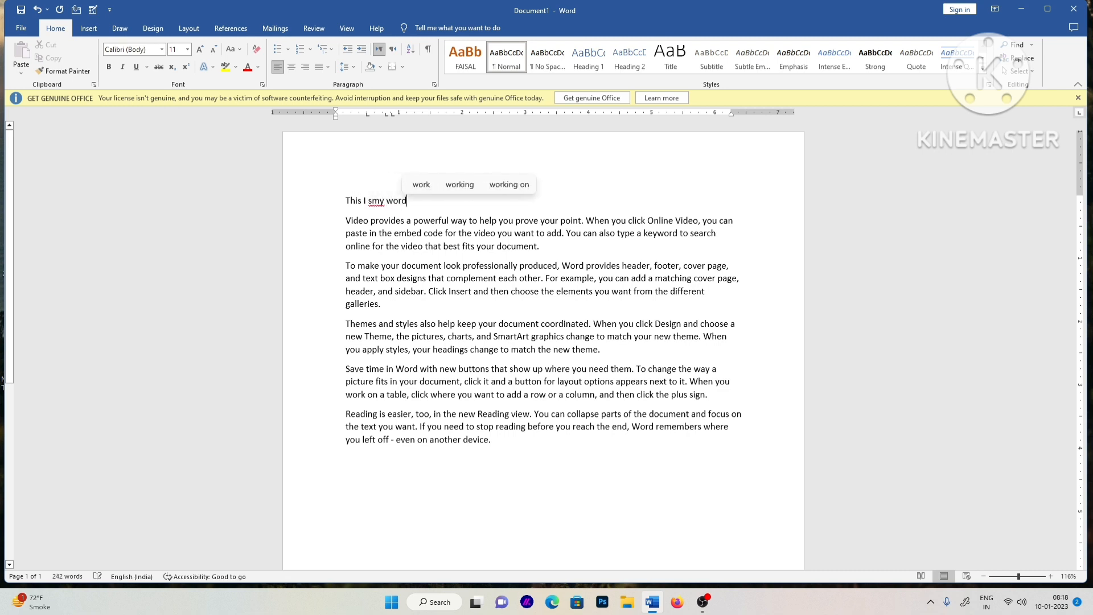
key("Left")
key("Left")
key("Left")
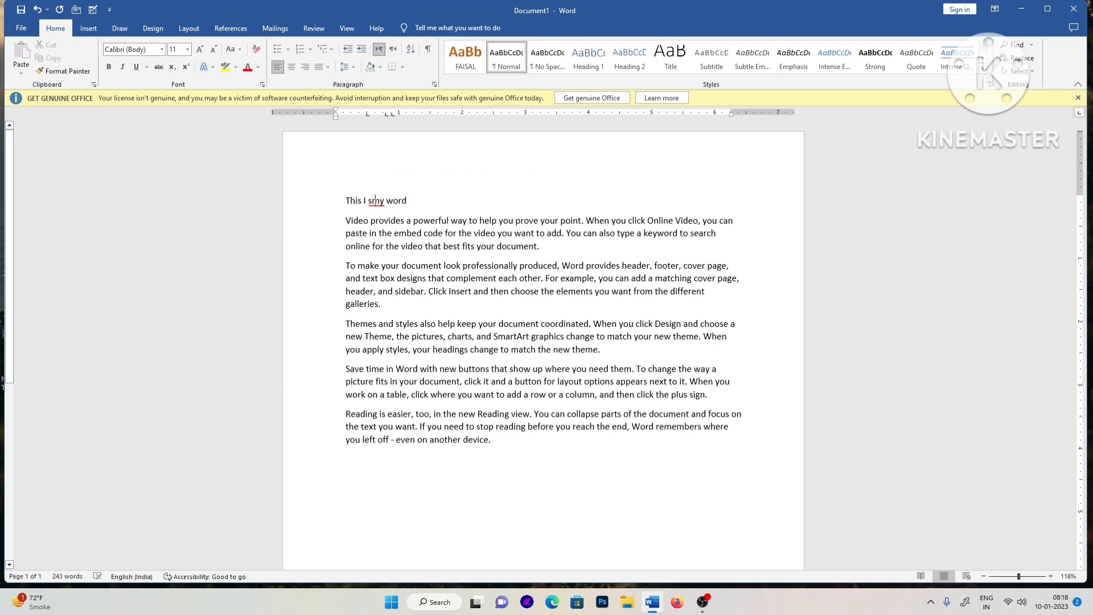
key("BackSpace")
key("BackSpace")
key("BackSpace")
type("is")
Format the line "This is my word" in Bernard MT Condensed at size 36
left_click_drag(411, 202, 347, 202)
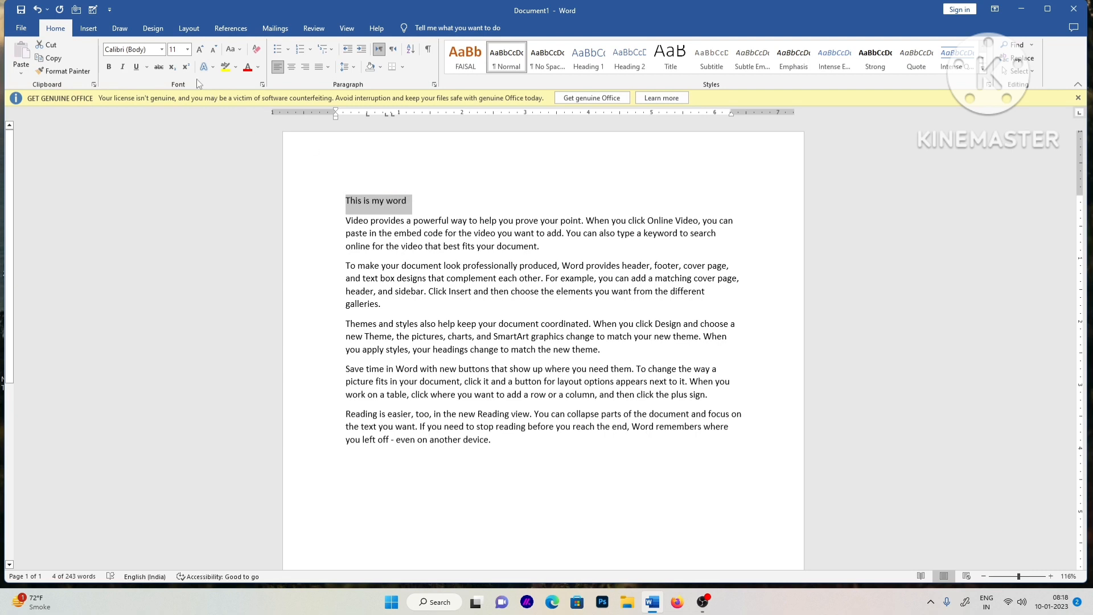
left_click(164, 50)
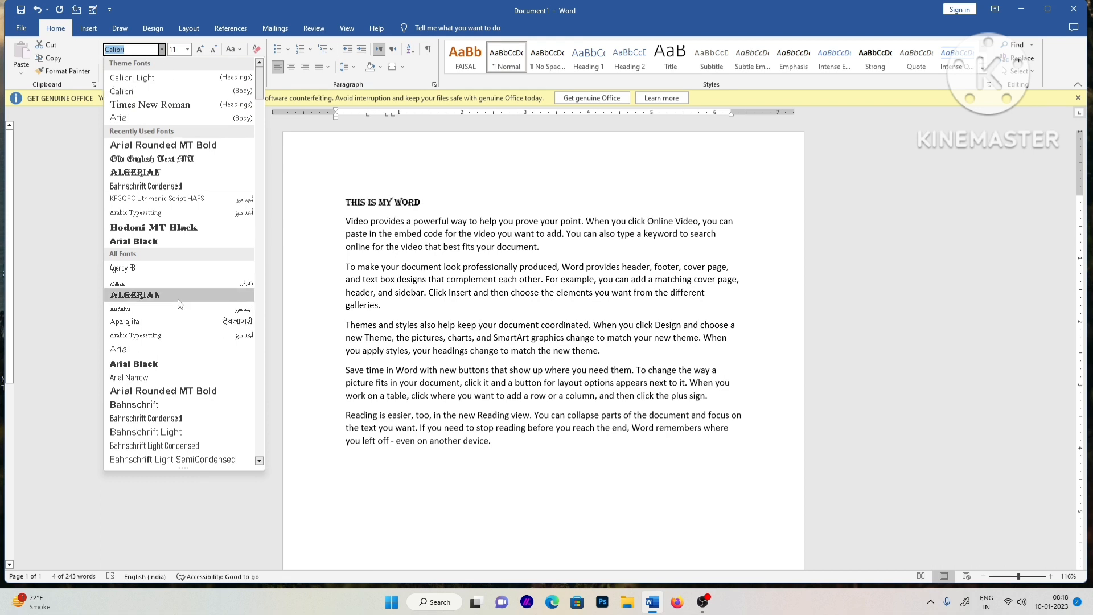
scroll(186, 337, "down", 5)
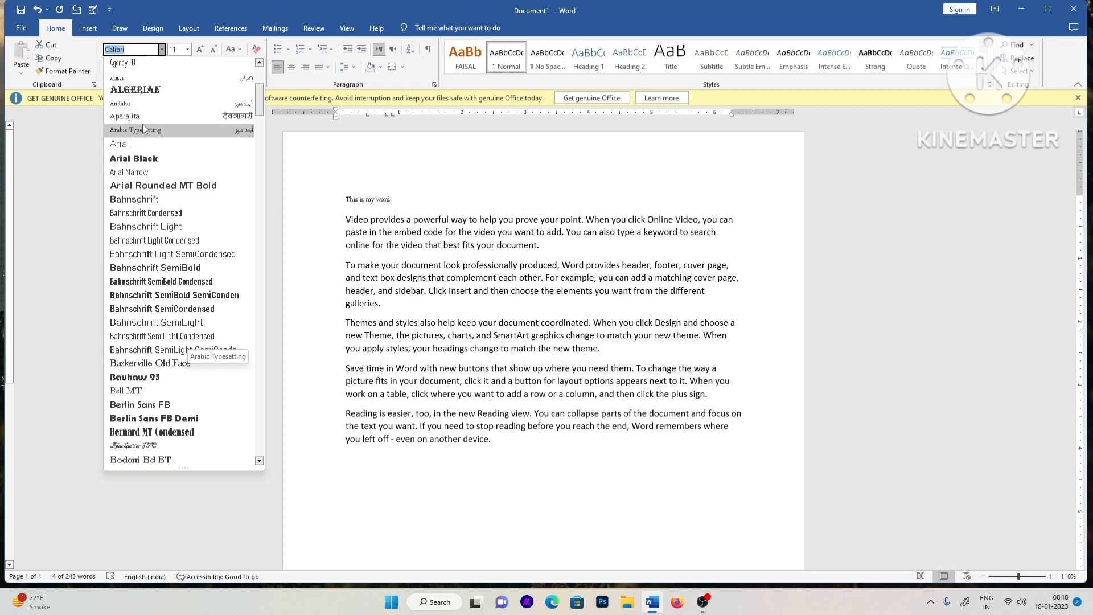
left_click(172, 431)
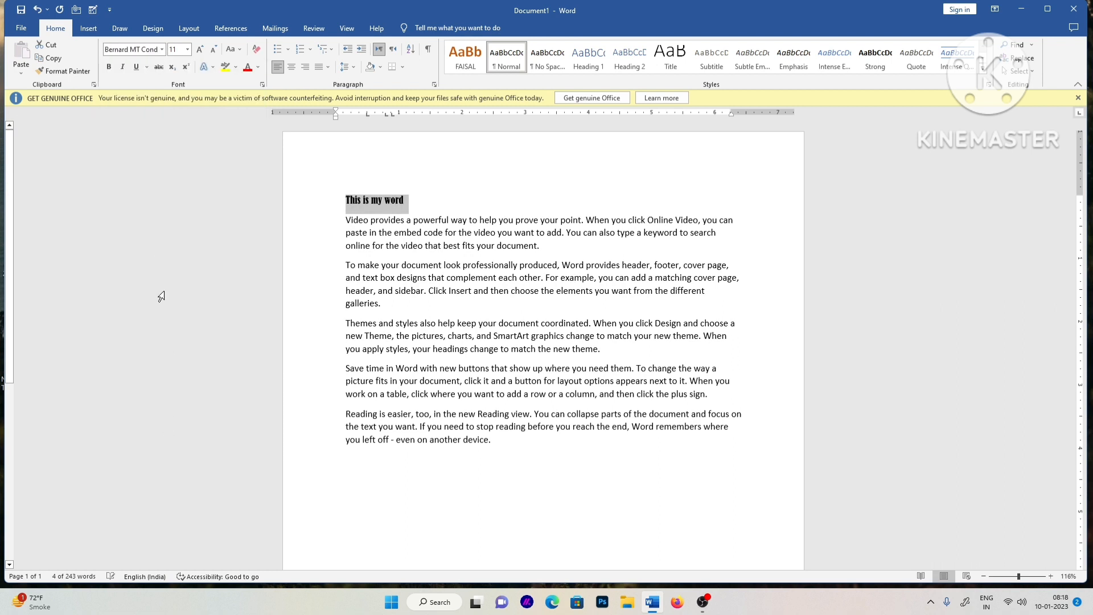
left_click(188, 50)
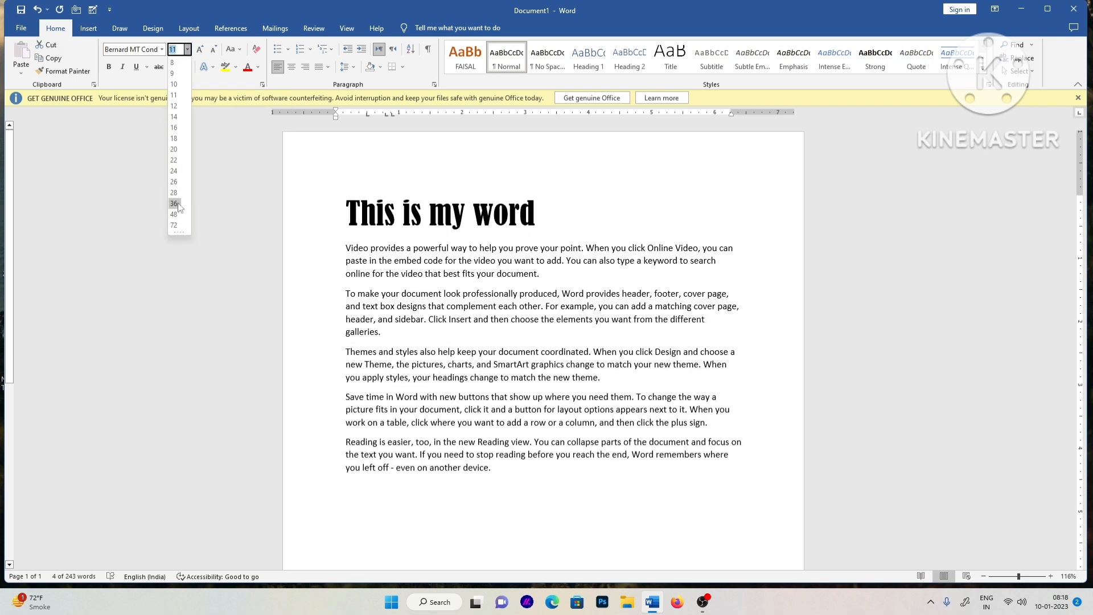
left_click(175, 203)
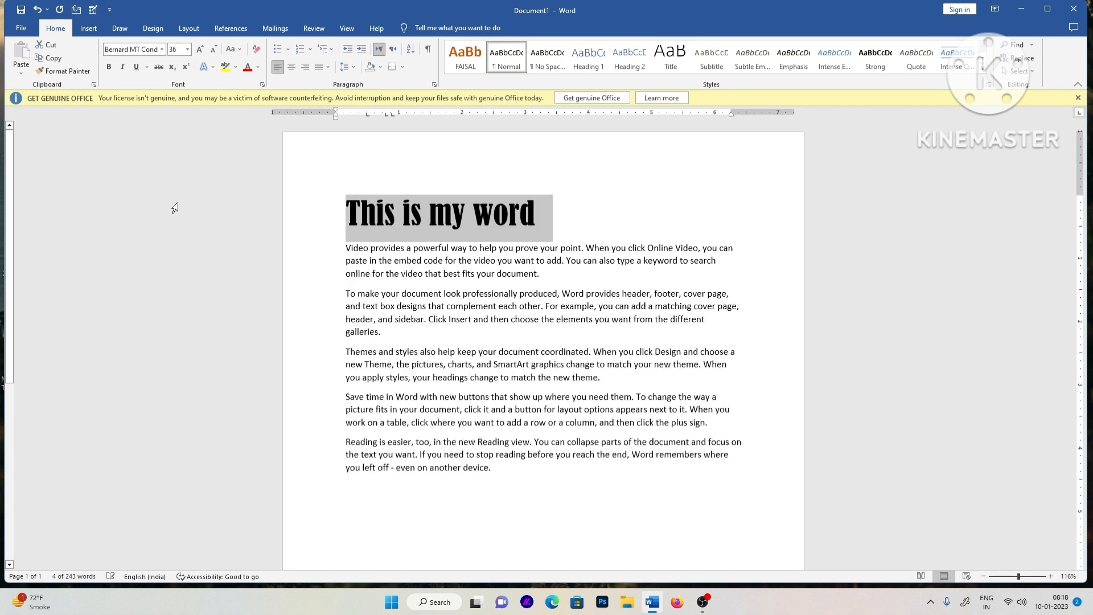
Set the font size of the line "This is my word" to 100
left_click(176, 49)
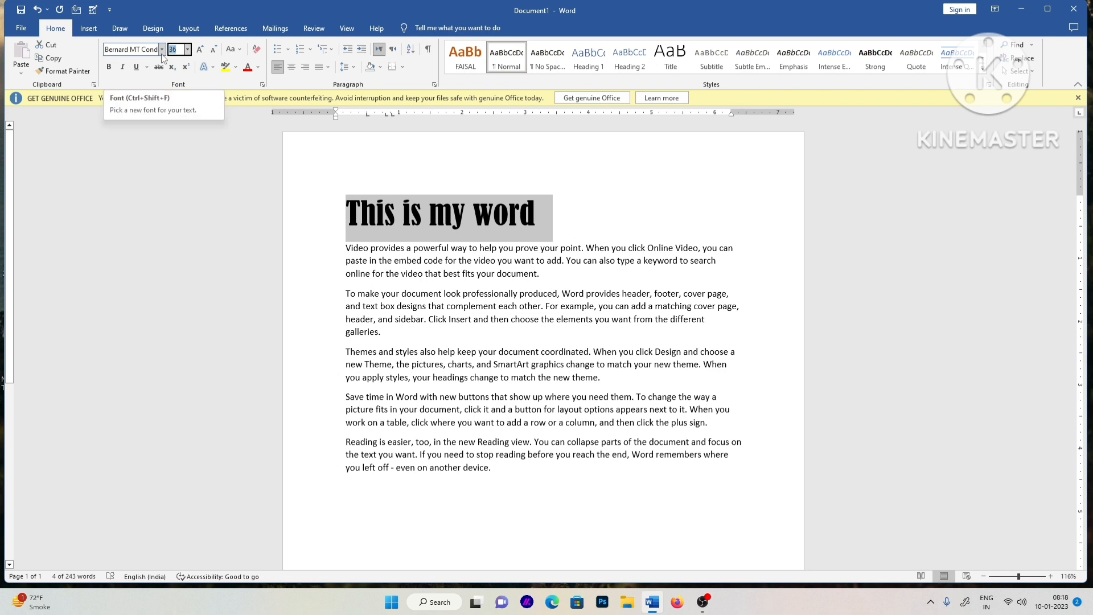
type("100")
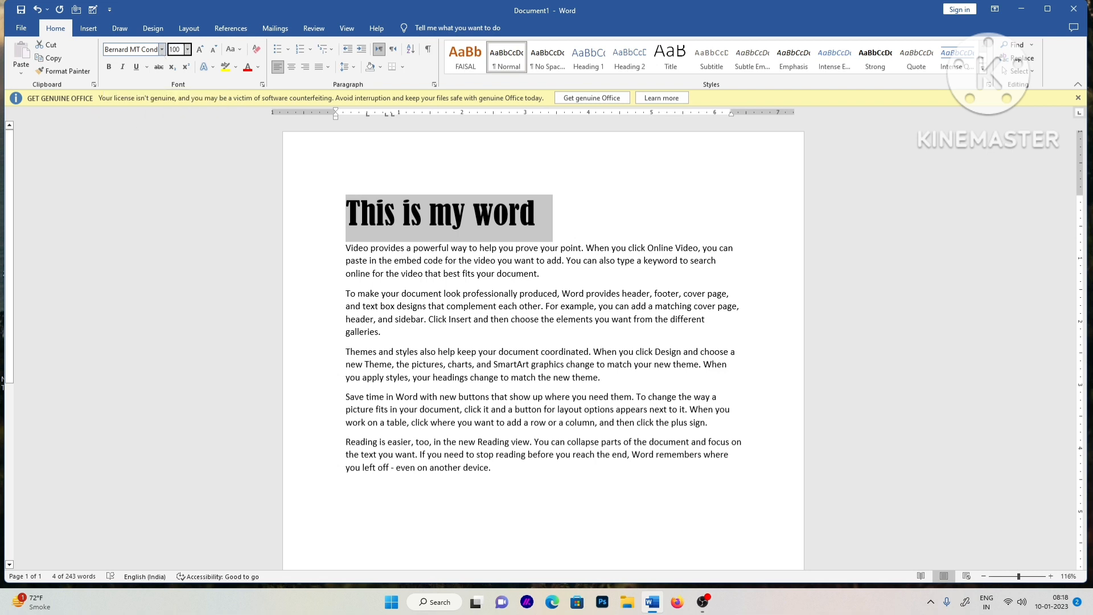
key("Return")
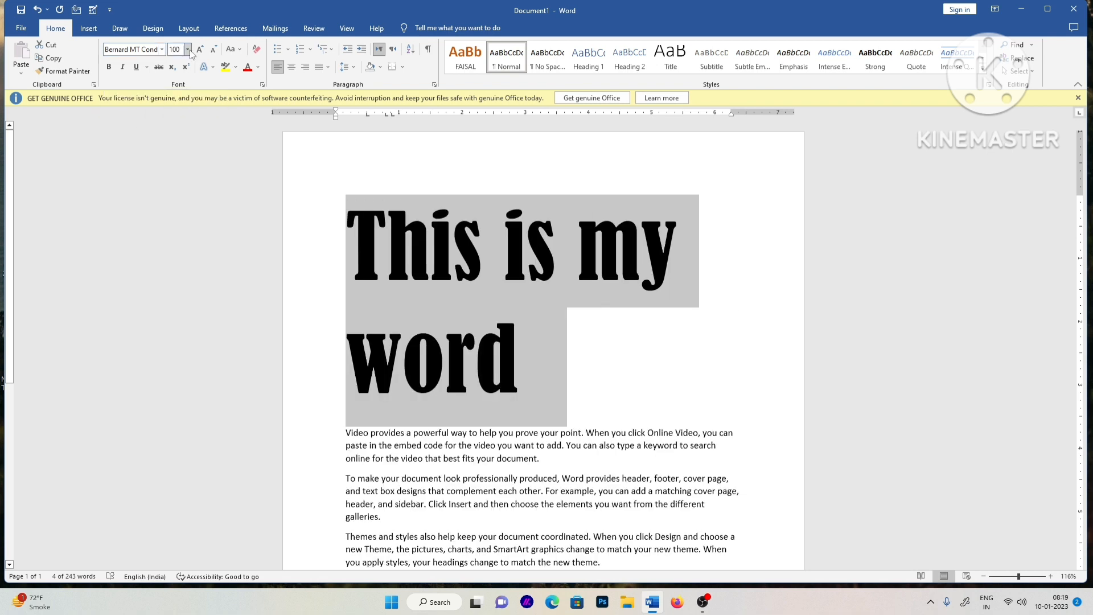
Try to set the font size of the line "This is my word" to 1639
left_click(183, 48)
type("1639")
key("Return")
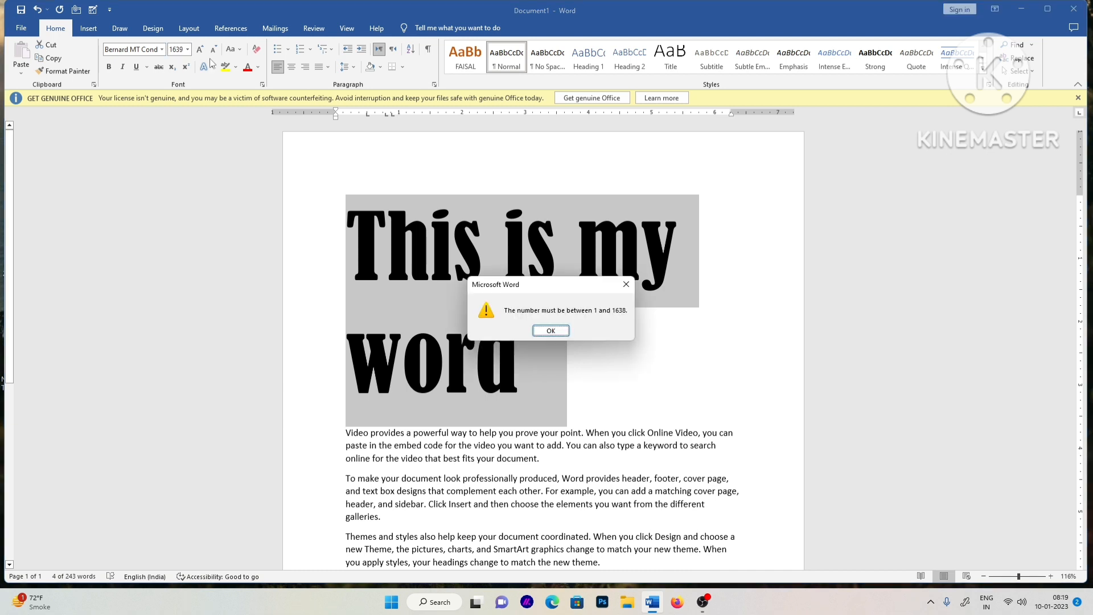
Set the font size of the line "This is my word" to 1638 and look through the enlarged letters
left_click(551, 331)
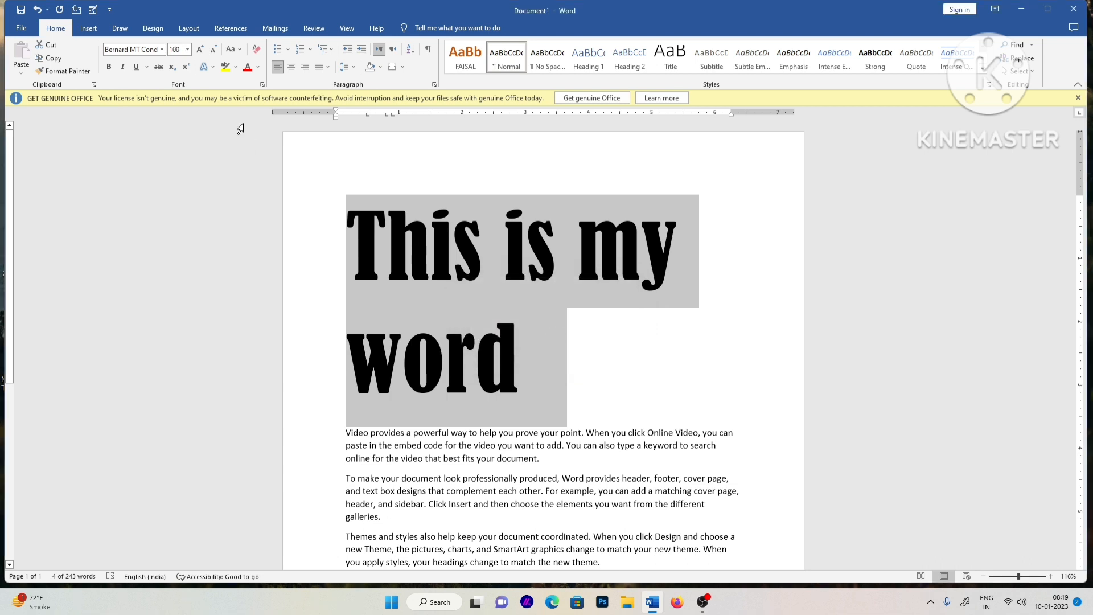
left_click(180, 50)
type("1638")
key("Return")
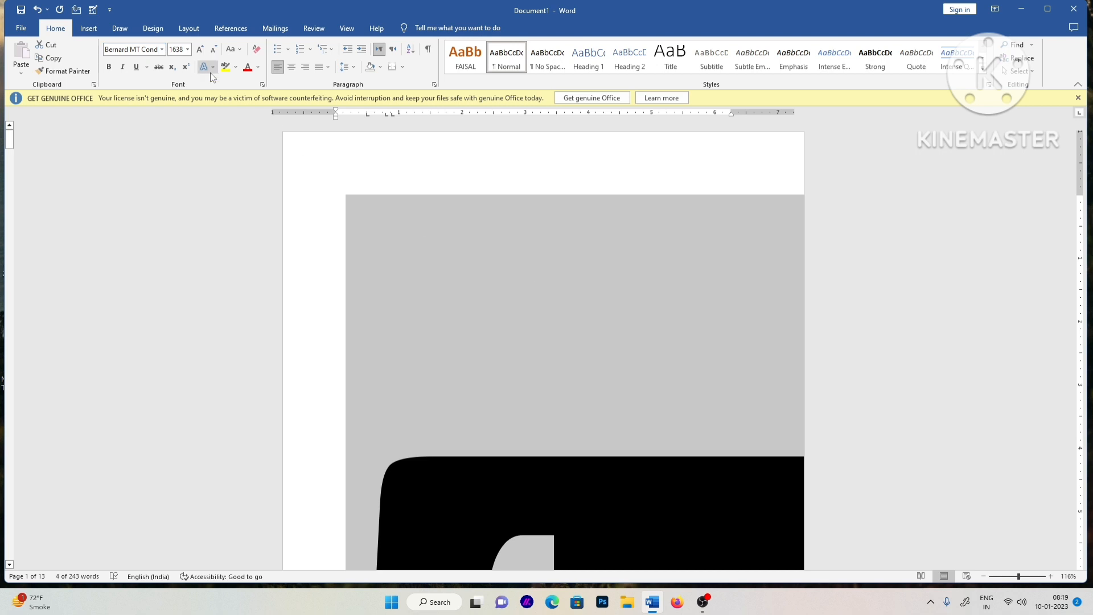
scroll(644, 459, "down", 10)
scroll(643, 421, "down", 15)
scroll(670, 353, "up", 1)
Set the font size of the line "This is my word" to 15
left_click(178, 49)
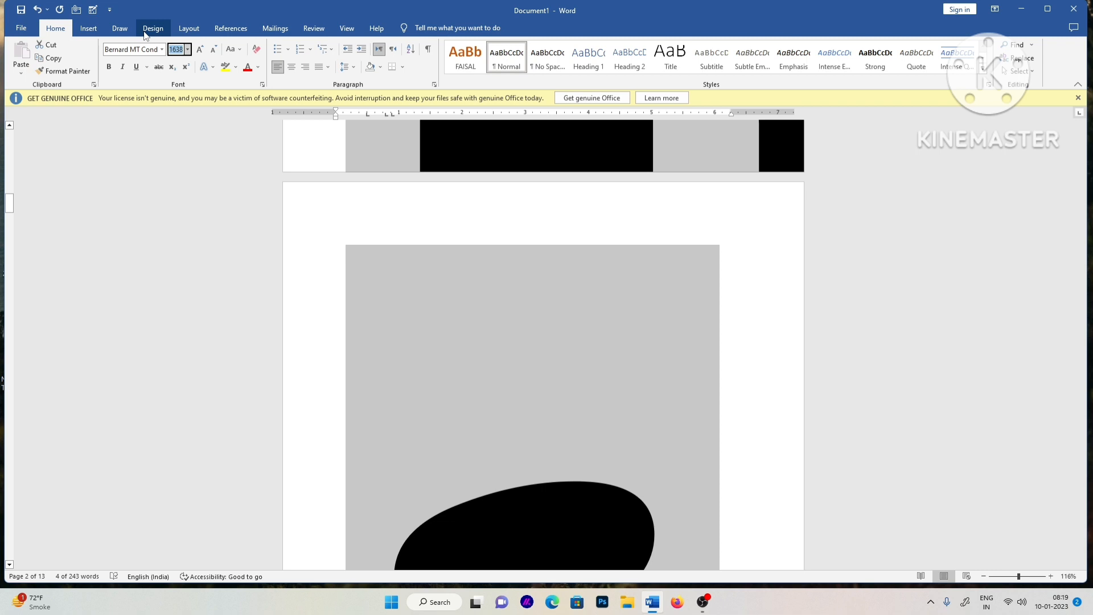
type("15")
key("Return")
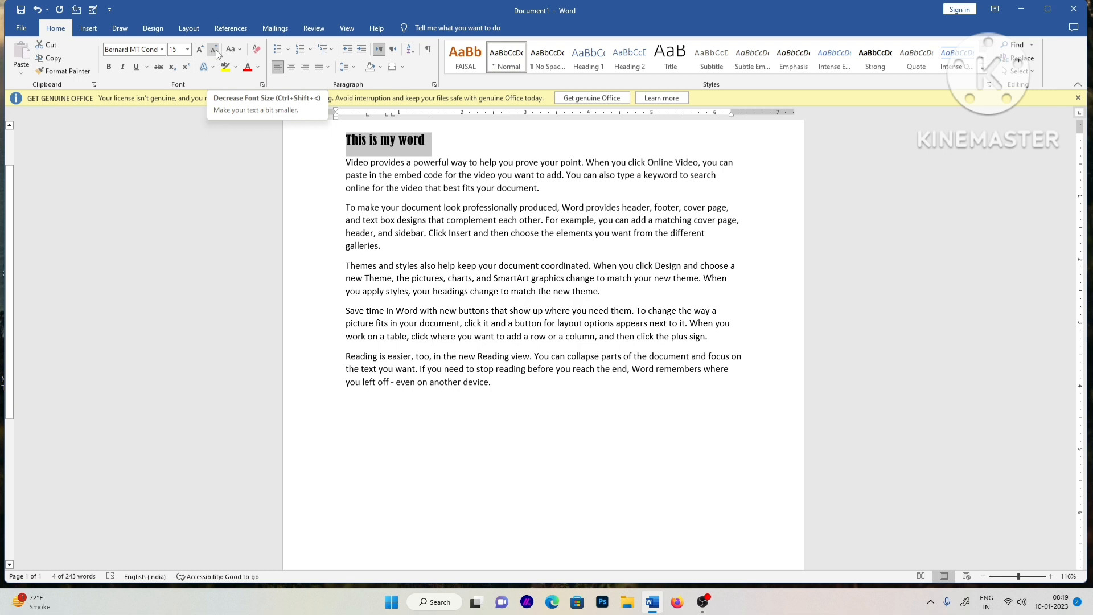
Enlarge the line "This is my word" repeatedly with Increase Font Size until it wraps onto two lines
left_click(201, 50)
left_click(200, 49)
left_click(200, 50)
left_click(200, 49)
left_click(200, 49)
left_click(201, 49)
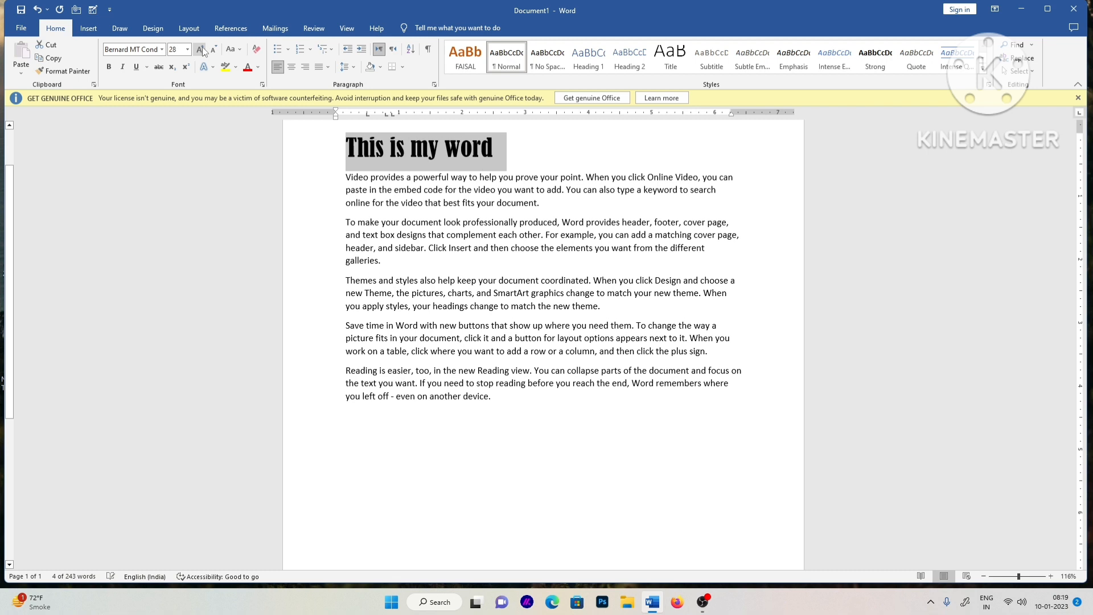
left_click(200, 49)
left_click(200, 50)
left_click(200, 49)
left_click(201, 50)
left_click(200, 50)
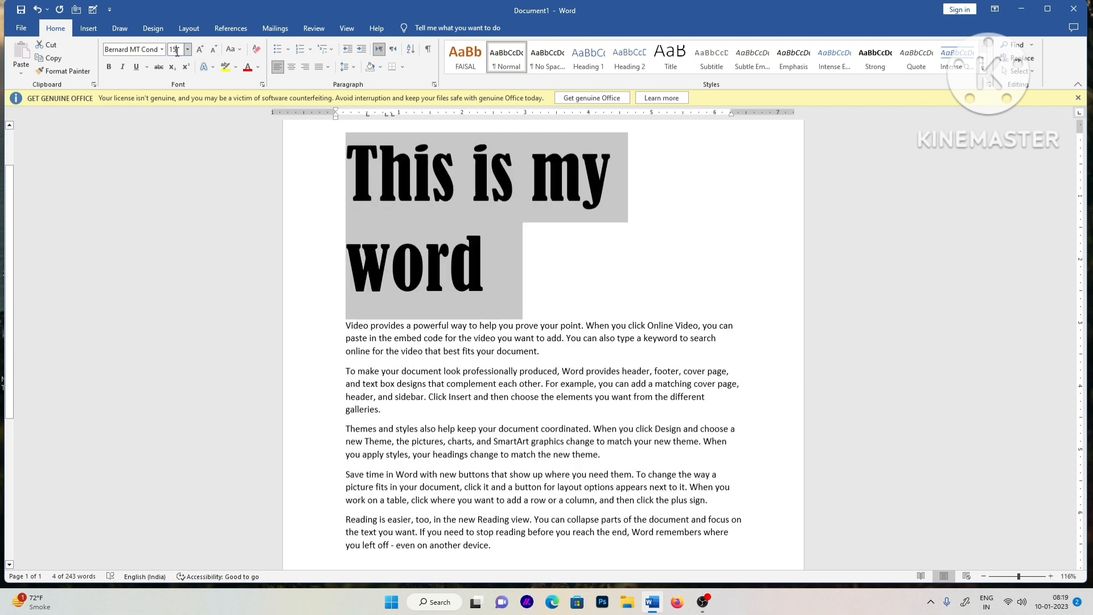
Shrink the line "This is my word" gradually with Decrease Font Size until its size is 22
left_click(214, 50)
left_click(214, 50)
left_click(213, 50)
left_click(214, 50)
left_click(214, 50)
left_click(214, 50)
left_click(214, 50)
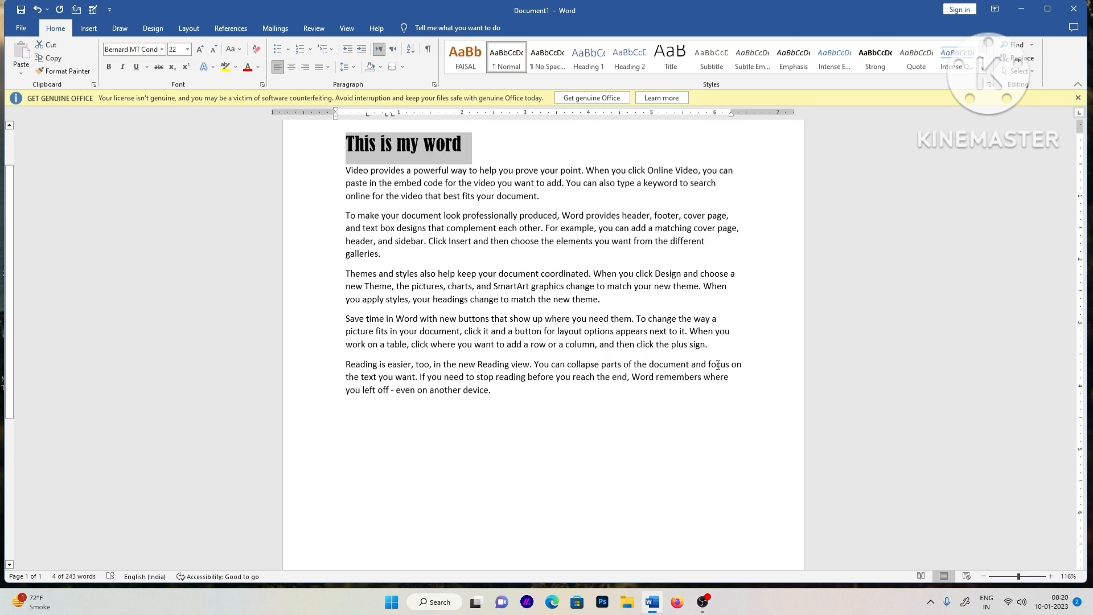
Bold "You can collapse parts of the document and focus on" in the last paragraph and "To make your document lo" in the second
left_click_drag(745, 364, 534, 364)
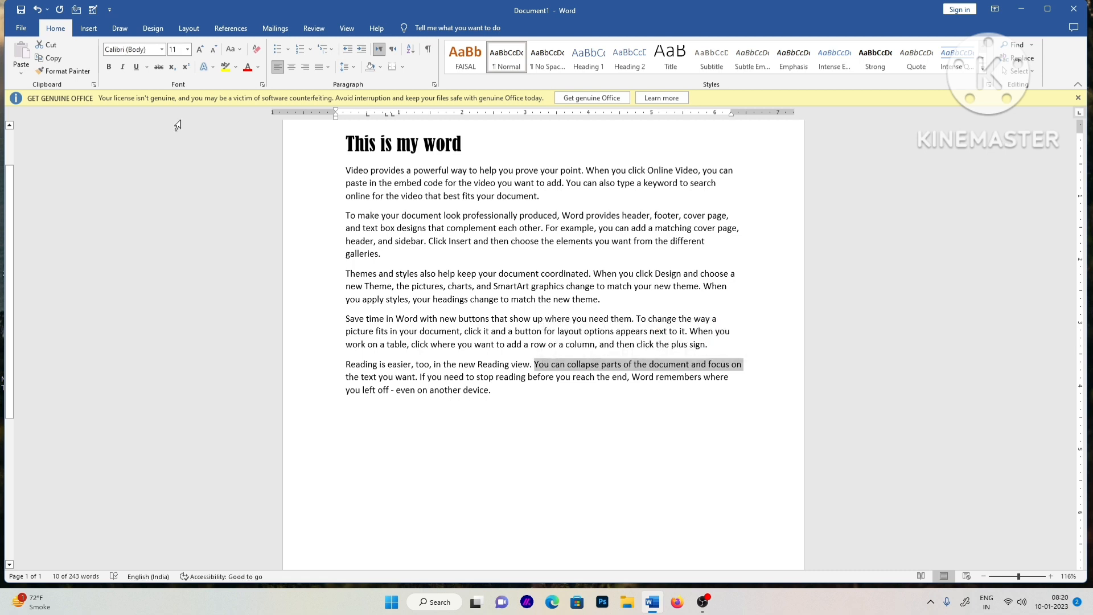
left_click(109, 67)
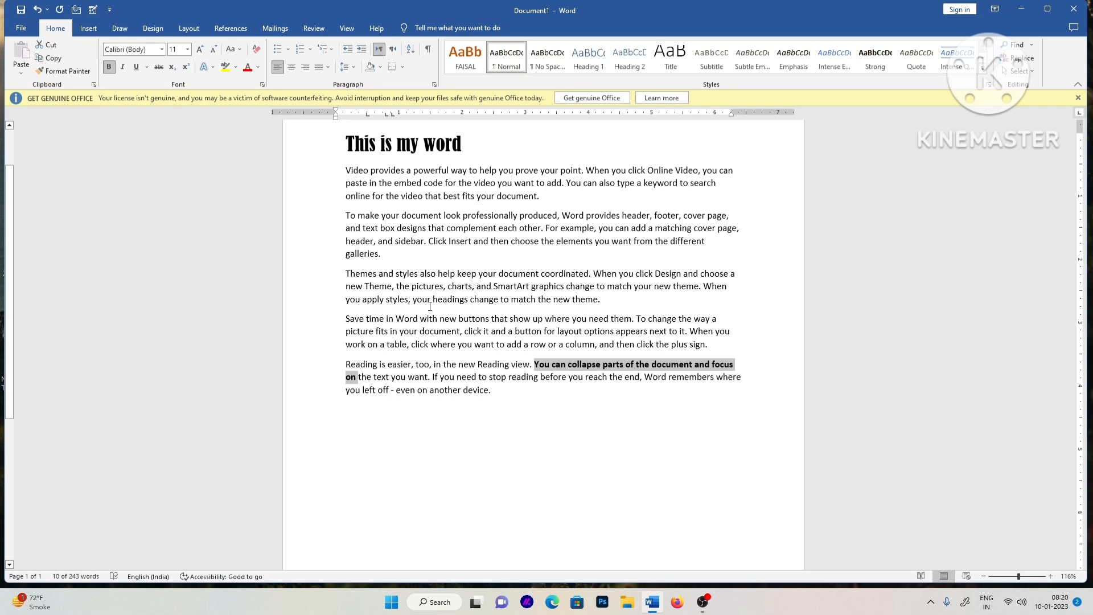
left_click_drag(347, 214, 452, 223)
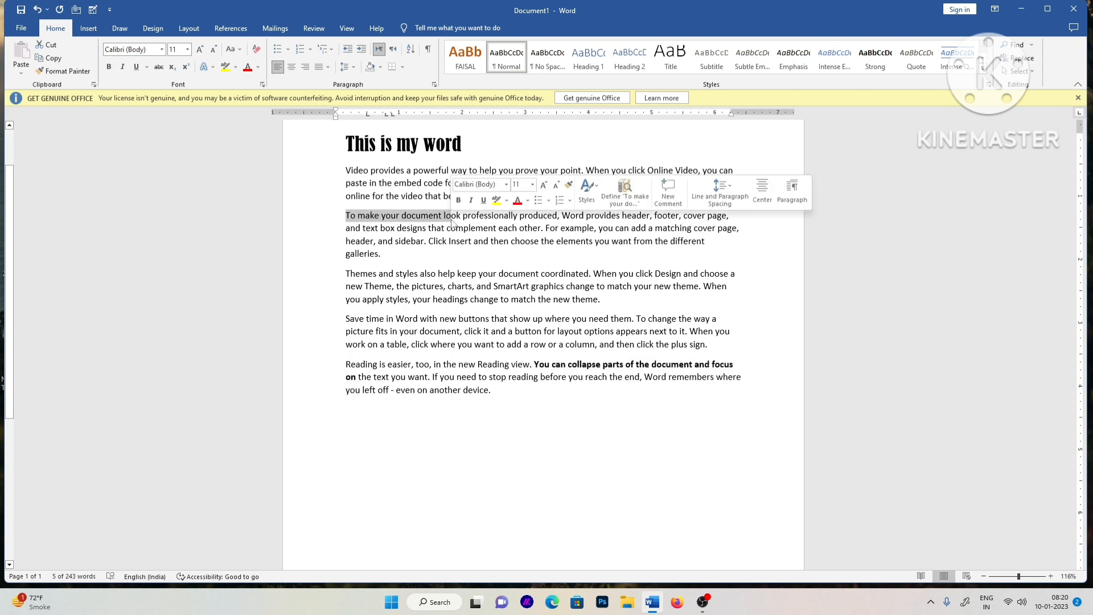
key("ctrl+b")
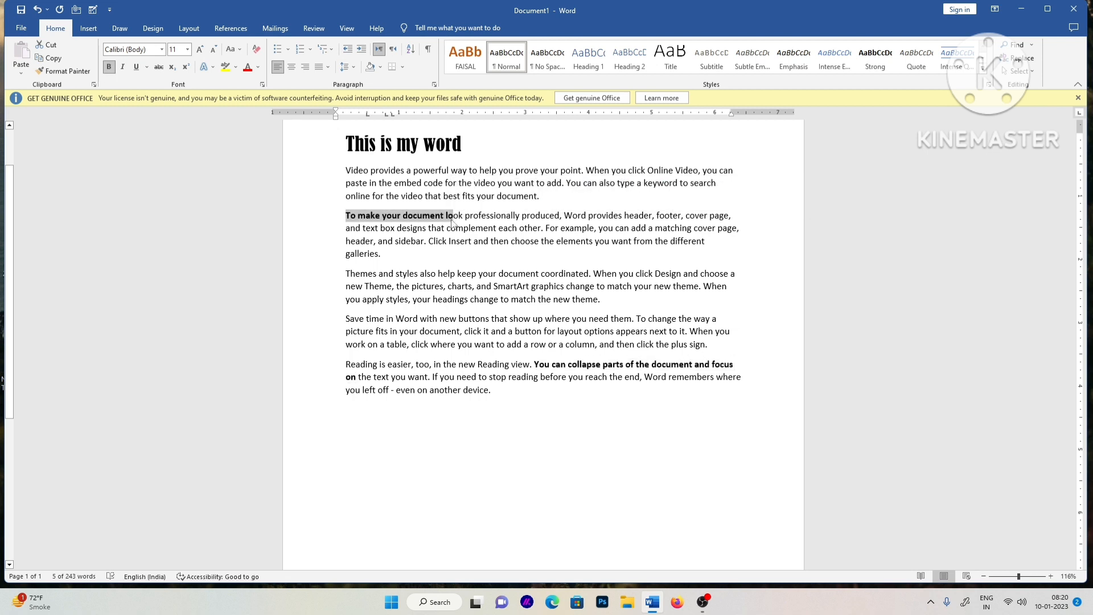
Italicize the heading line "This is my word"
key("ctrl+Home")
key("shift+Right")
key("shift+Right")
key("ctrl+shift+Right")
key("ctrl+shift+Right")
key("ctrl+shift+Right")
key("ctrl+shift+Right")
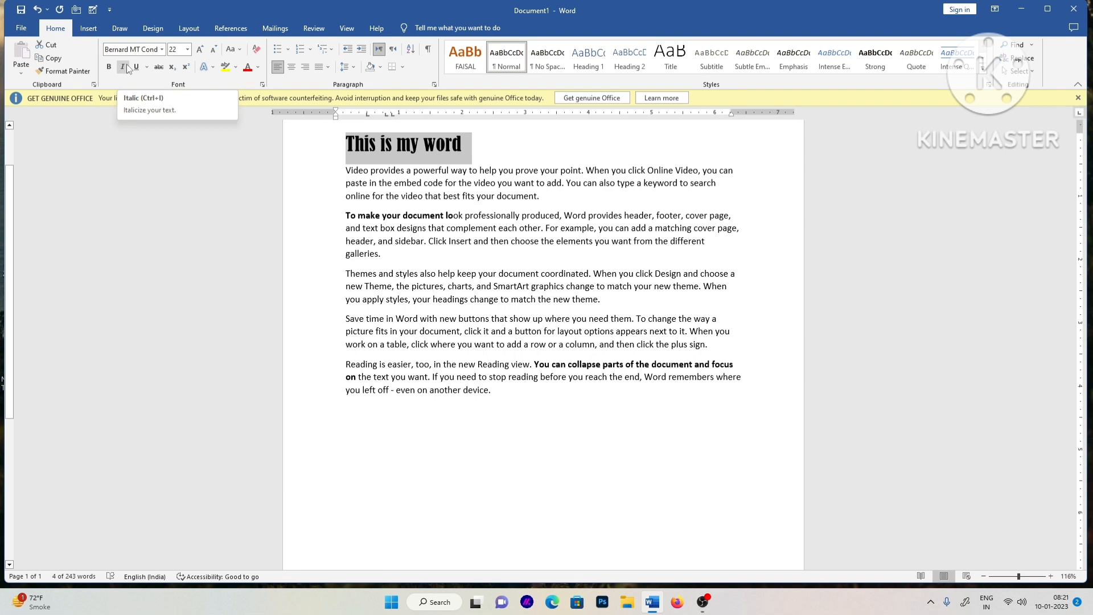
left_click(122, 67)
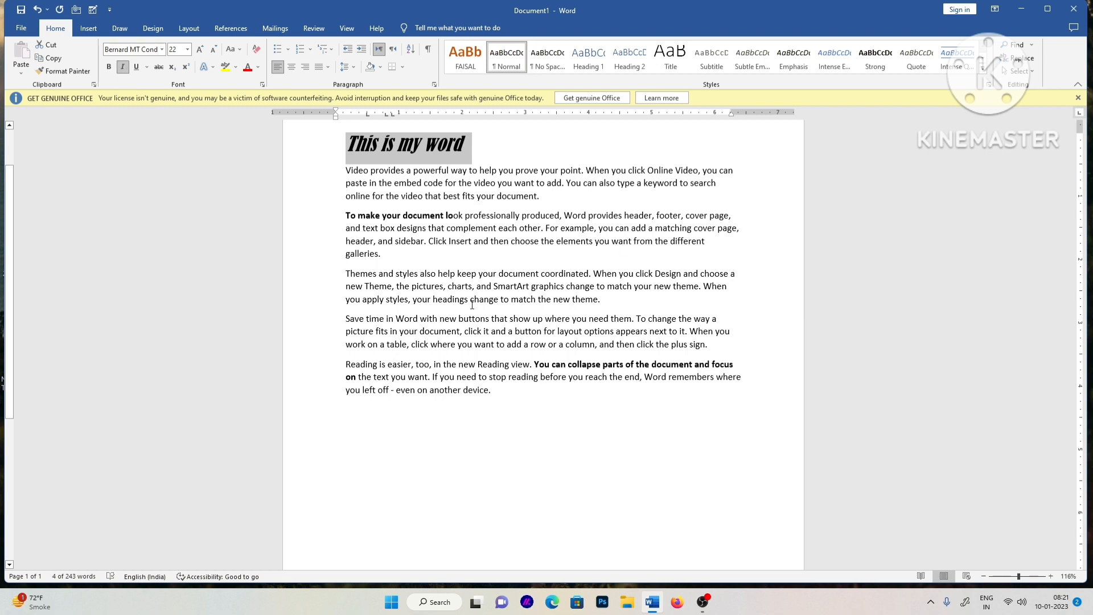
Underline "Themes and styles also help keep your document coordinated" in the third paragraph and inspect the underline up close
left_click_drag(346, 273, 568, 275)
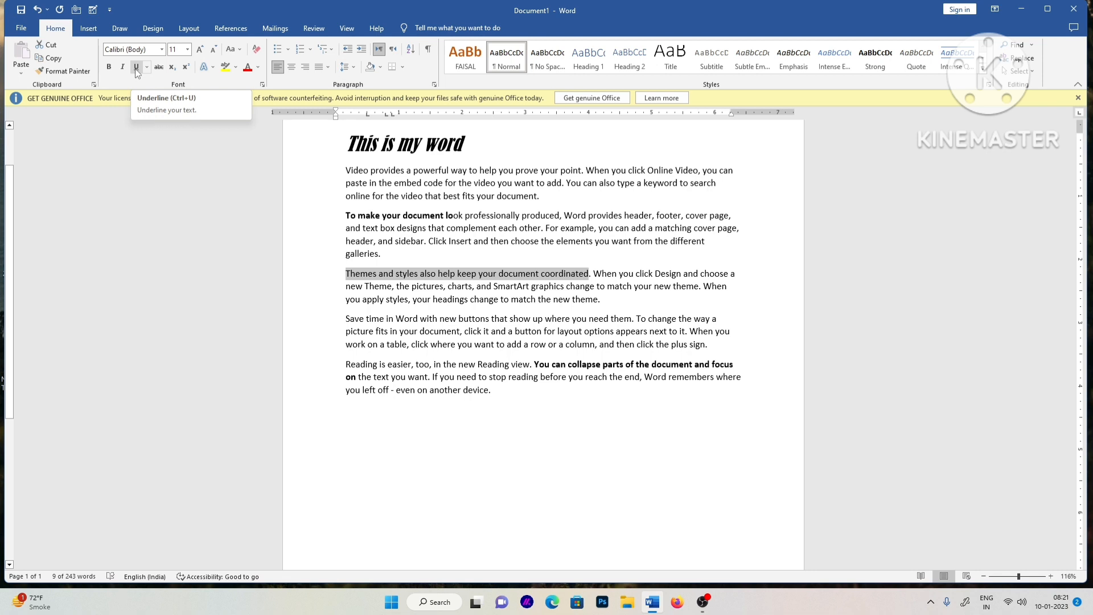
left_click(136, 67)
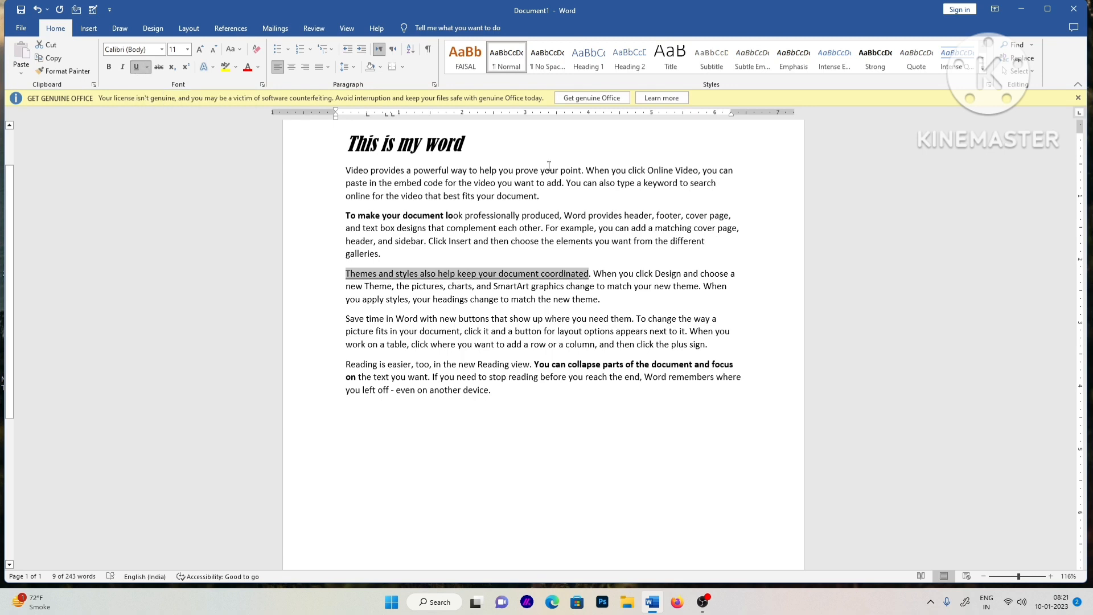
scroll(669, 363, "up", 12)
scroll(669, 362, "up", 4)
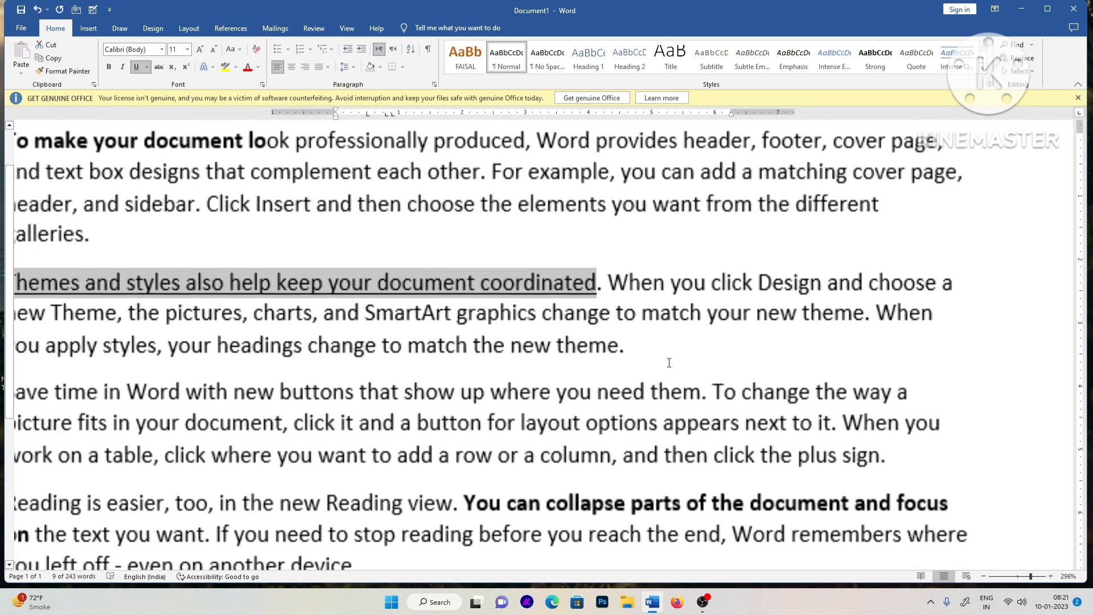
scroll(412, 342, "down", 1)
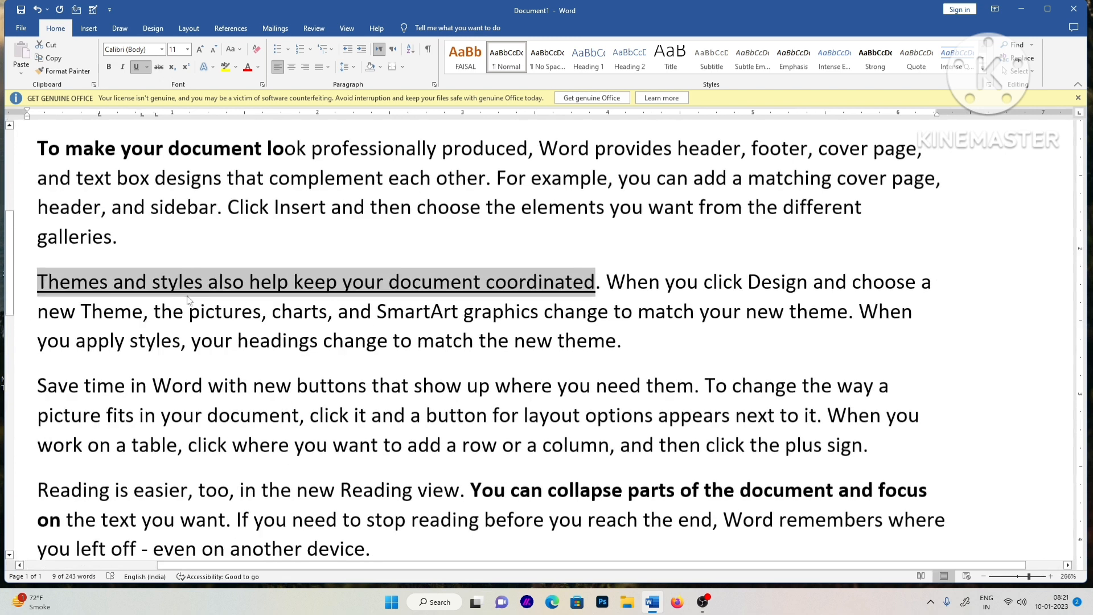
left_click(403, 322)
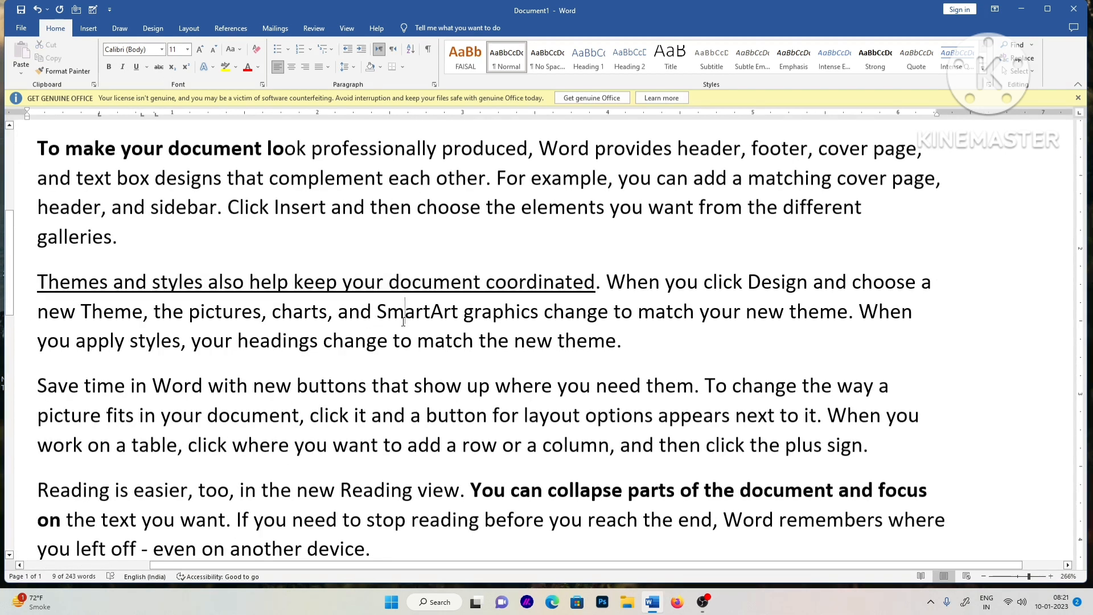
Underline the sentence "Save time in Word with new buttons that show up where you need them." in a custom light turquoise colour
key("ctrl+Down")
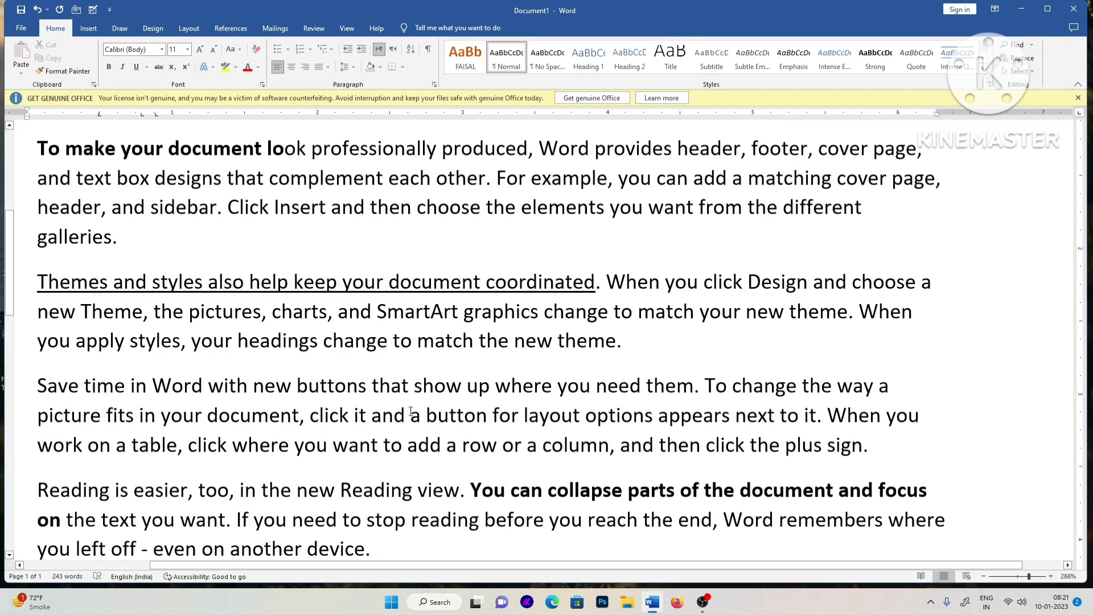
left_click(415, 389, "ctrl")
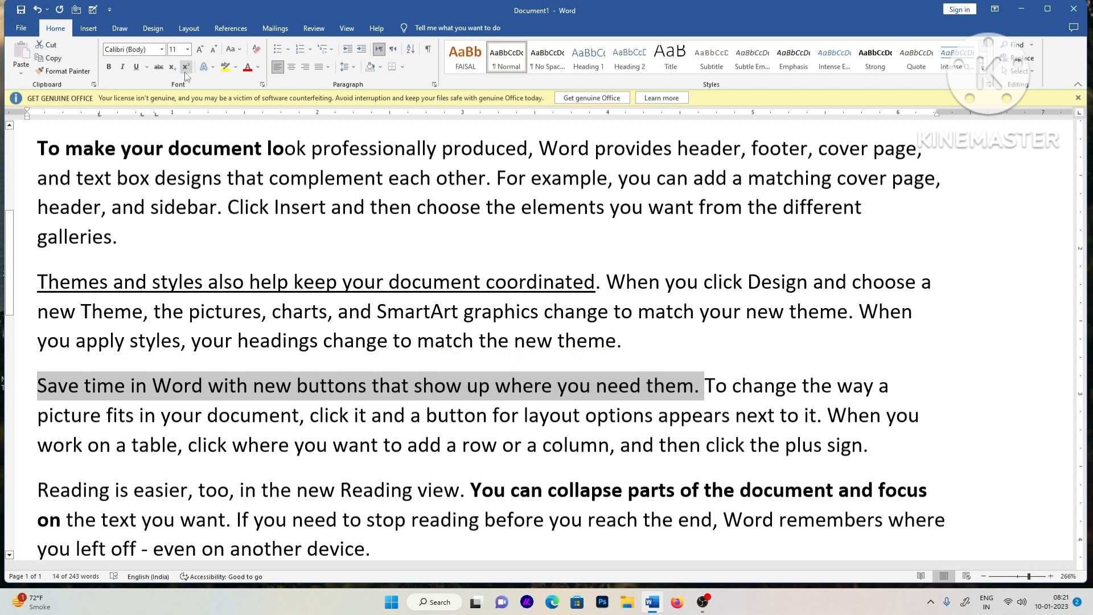
left_click(146, 67)
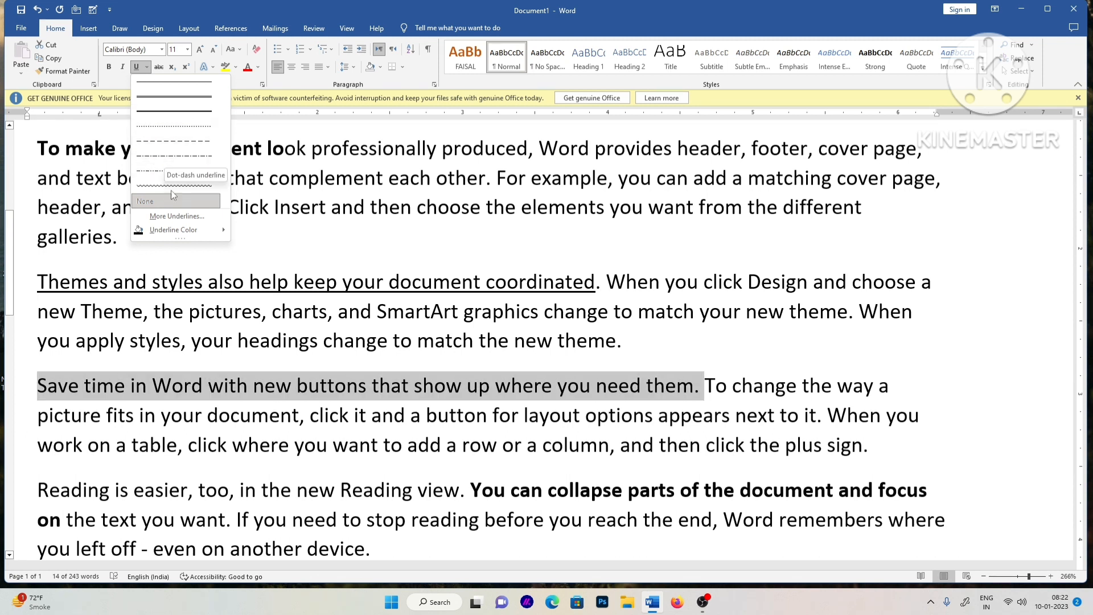
mouse_move(194, 235)
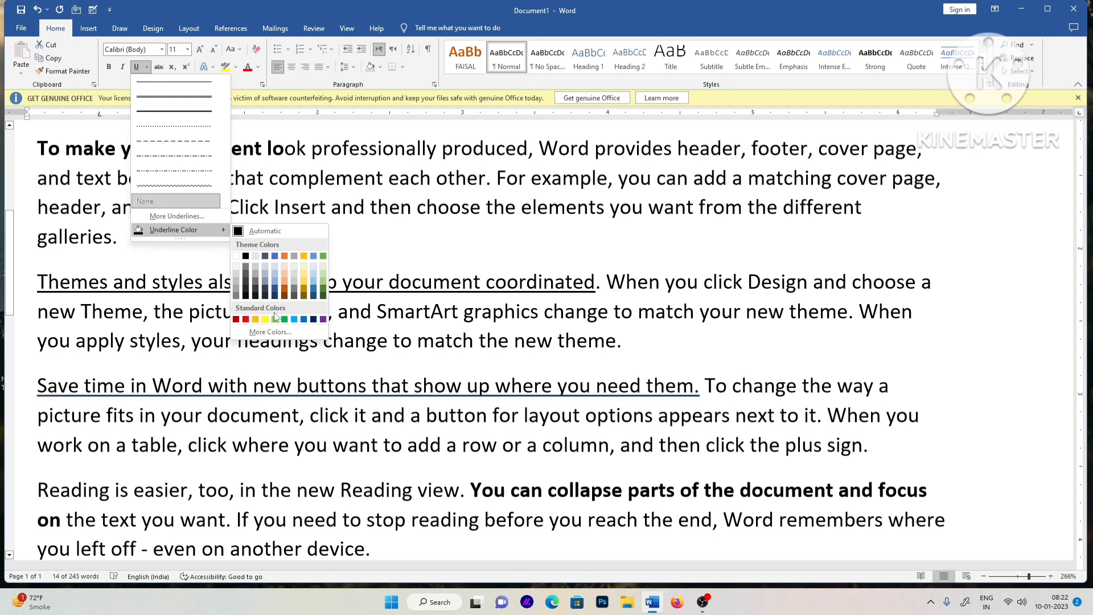
left_click(272, 331)
left_click(532, 300)
left_click(537, 280)
left_click(540, 259)
left_click(545, 279)
left_click(500, 300)
left_click(501, 284)
left_click(546, 278)
left_click(513, 266)
left_click(616, 212)
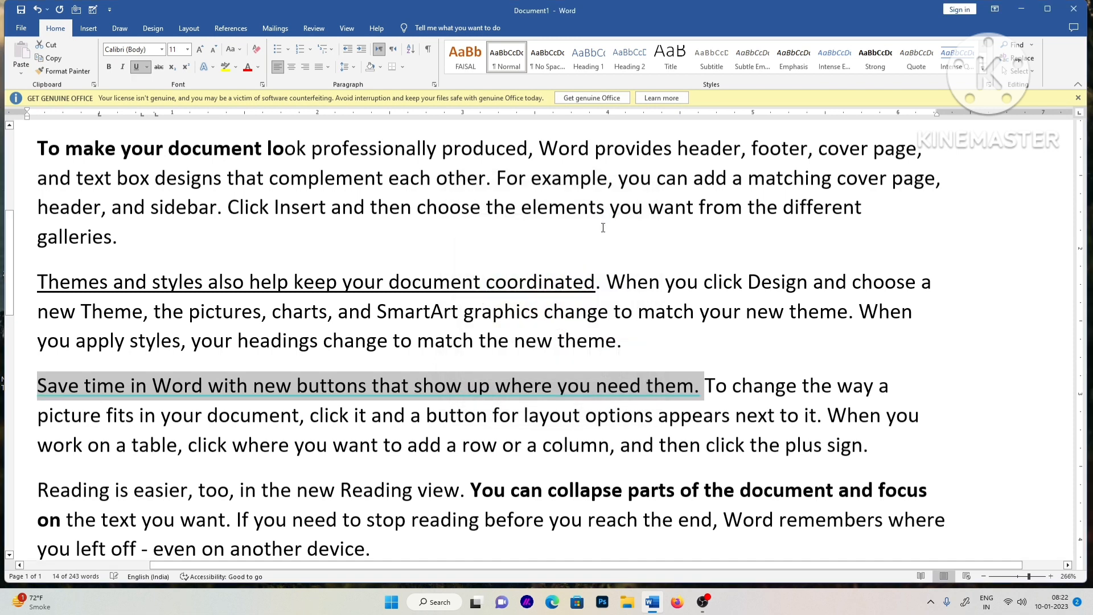
Change the underline style of the "Save time in Word" sentence to Words only and inspect the gaps between words
left_click(147, 67)
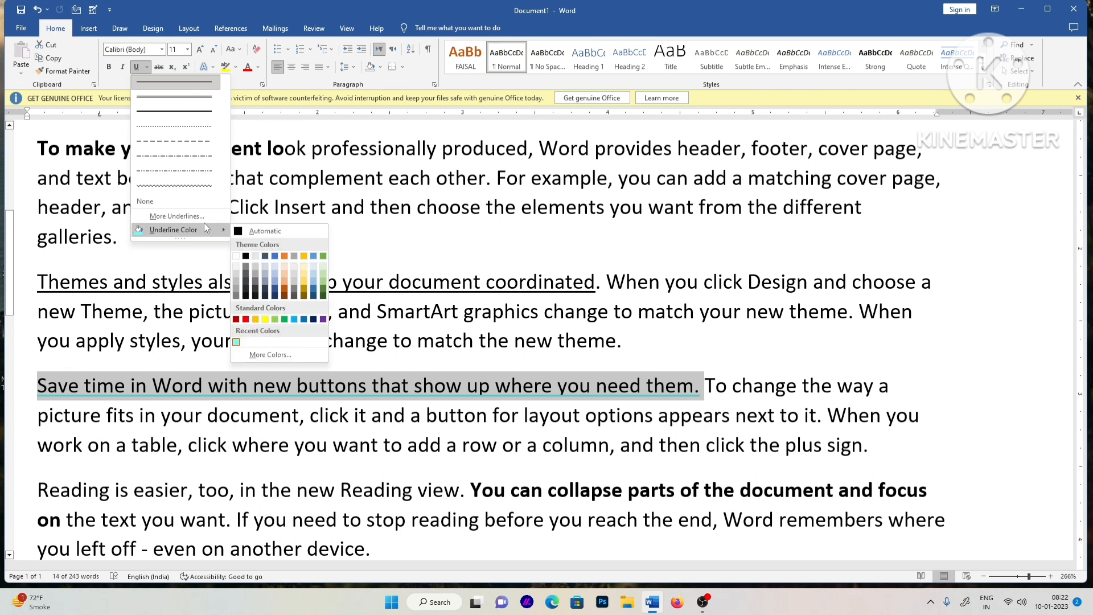
left_click(176, 217)
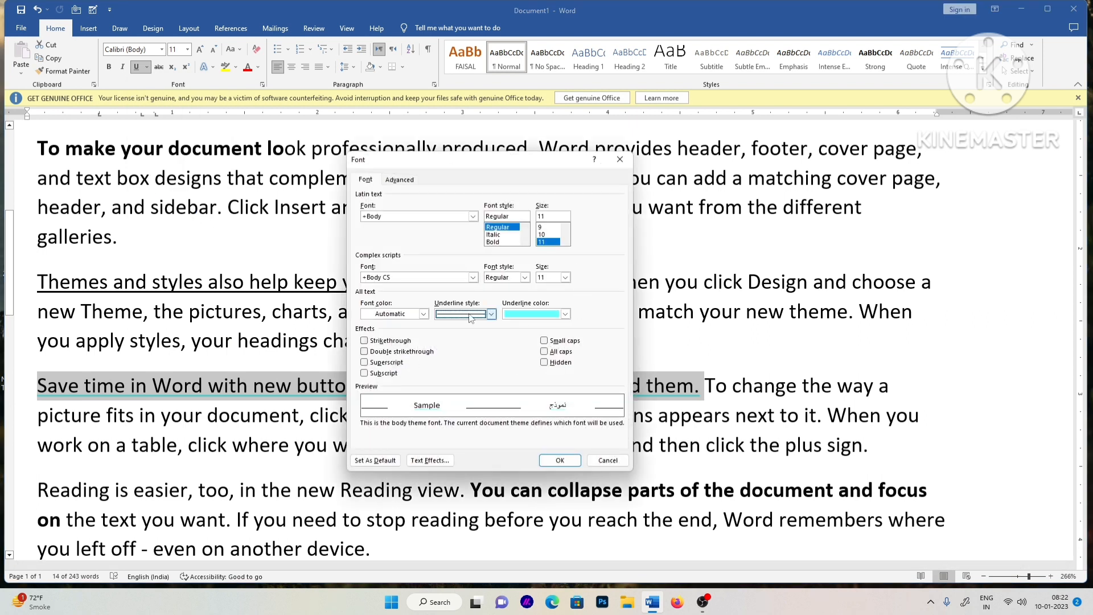
left_click(490, 315)
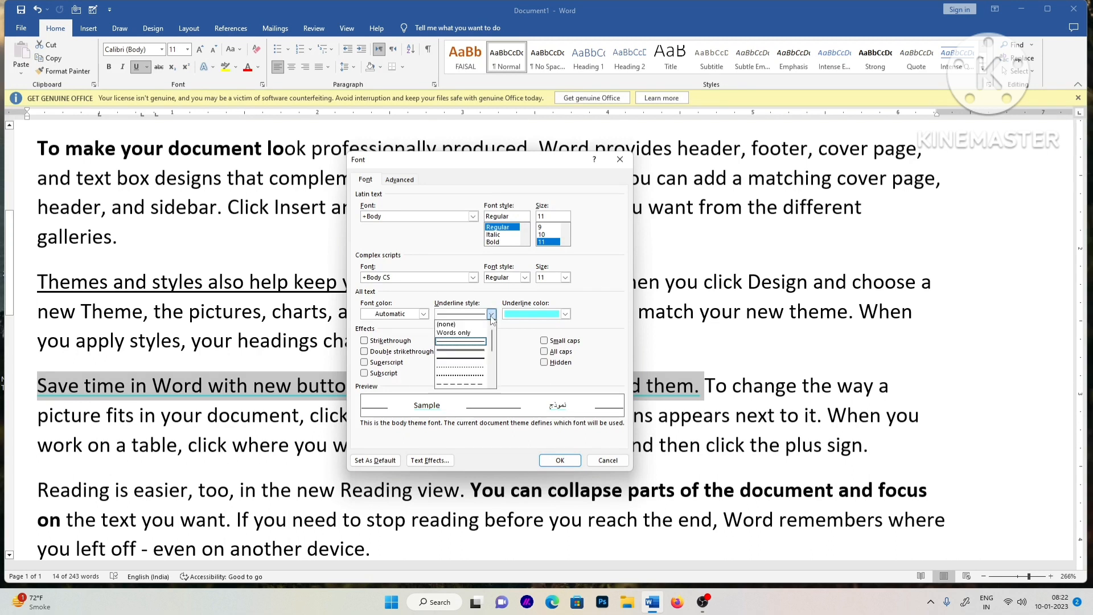
left_click(454, 334)
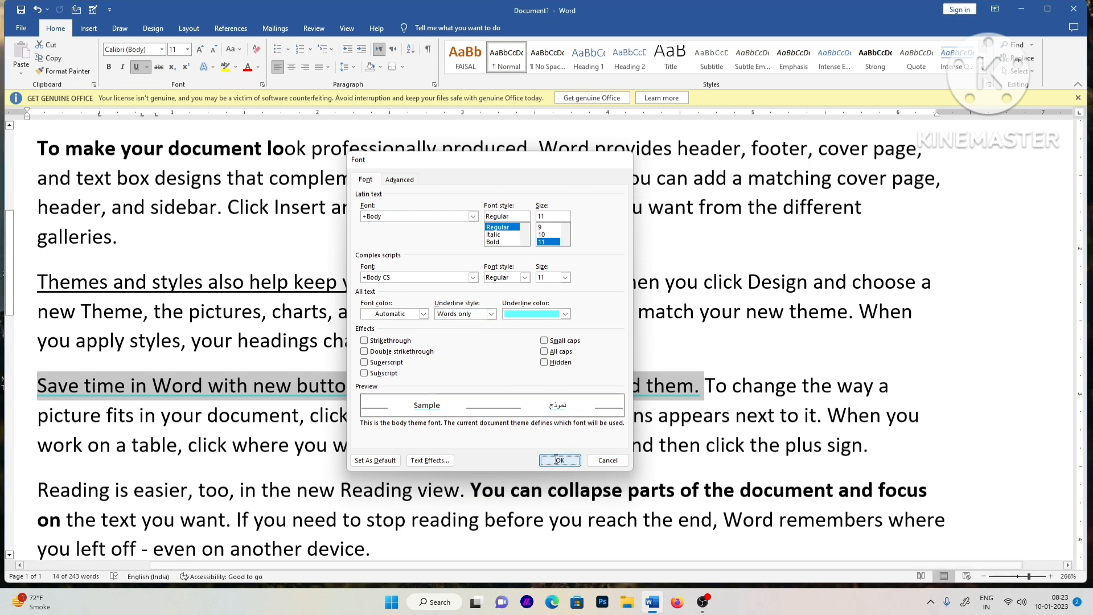
left_click(558, 461)
scroll(528, 408, "up", 1)
scroll(529, 408, "up", 3)
left_click(644, 466)
left_click(693, 472)
left_click(488, 462)
left_click(442, 461)
left_click(264, 459)
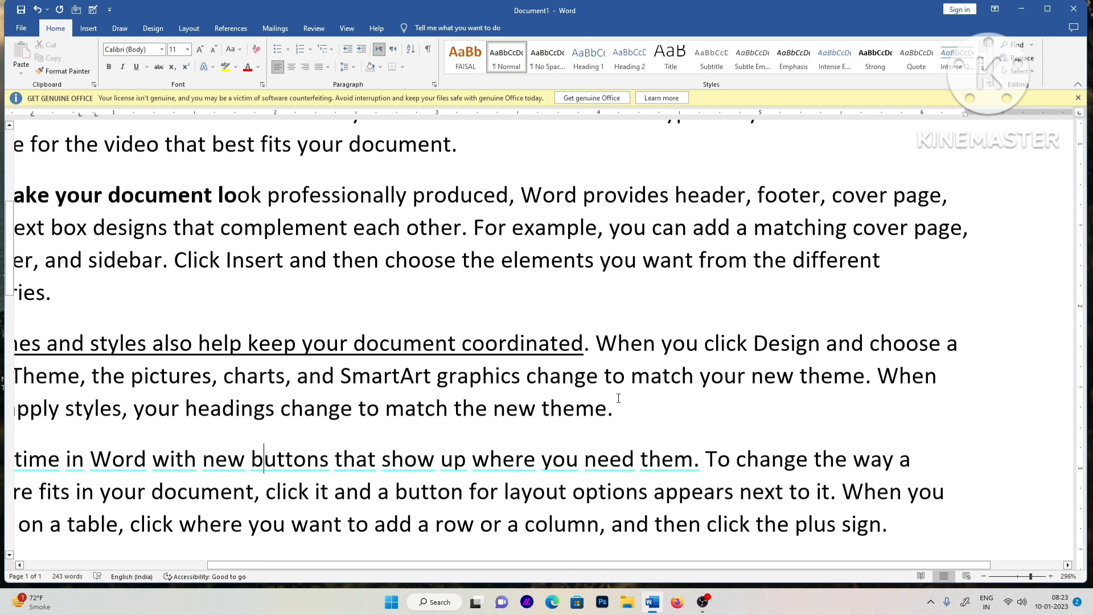
Examine the bold and underlined text in the sample paragraphs at several zoom levels
left_click(1018, 577)
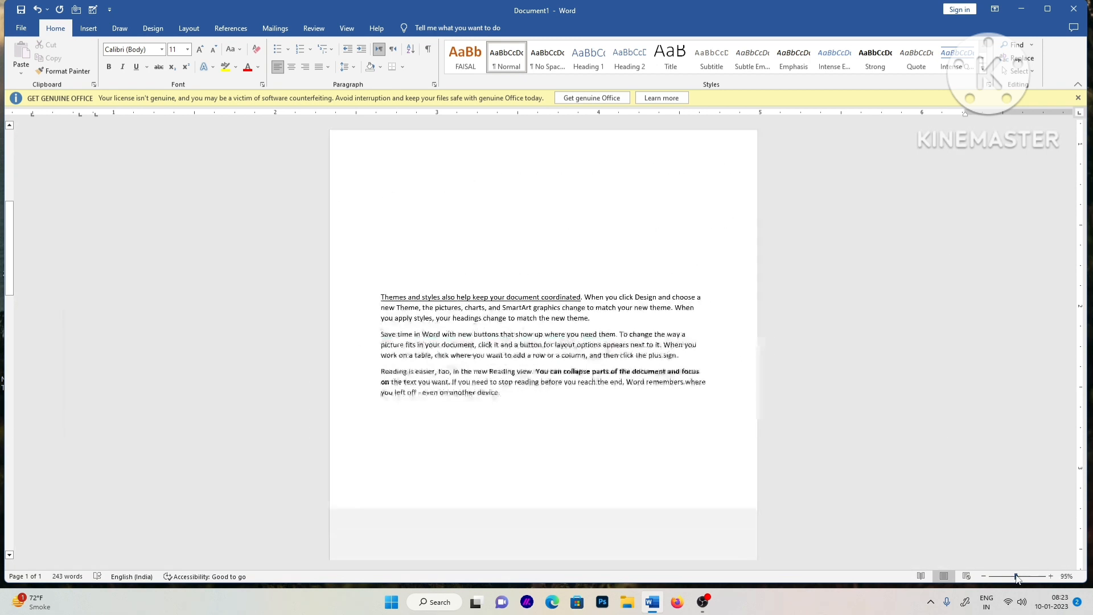
scroll(681, 438, "up", 14, "ctrl")
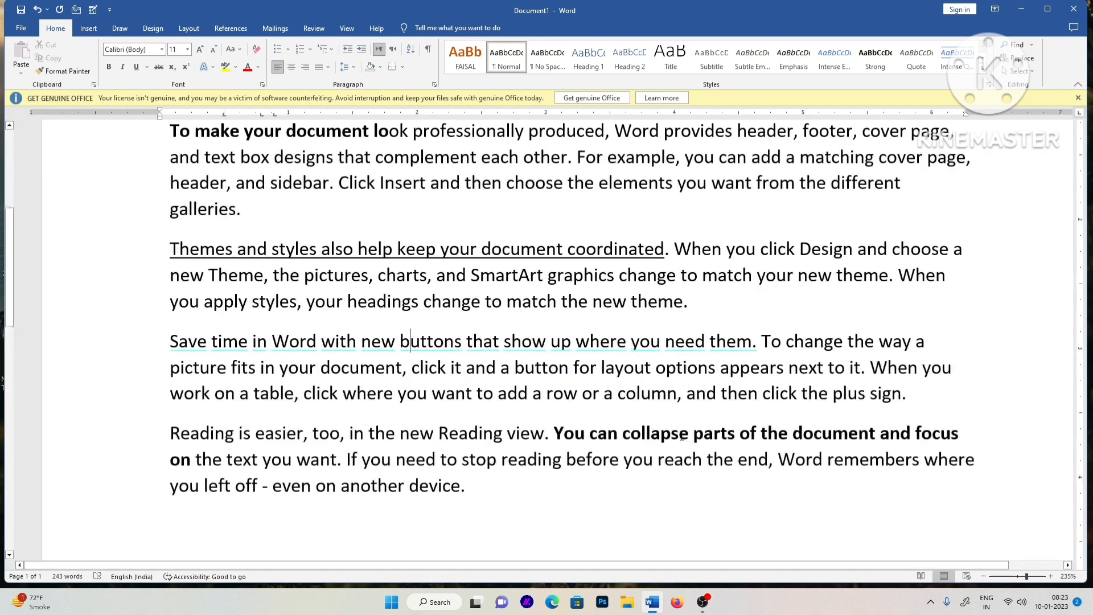
scroll(681, 437, "down", 8, "ctrl")
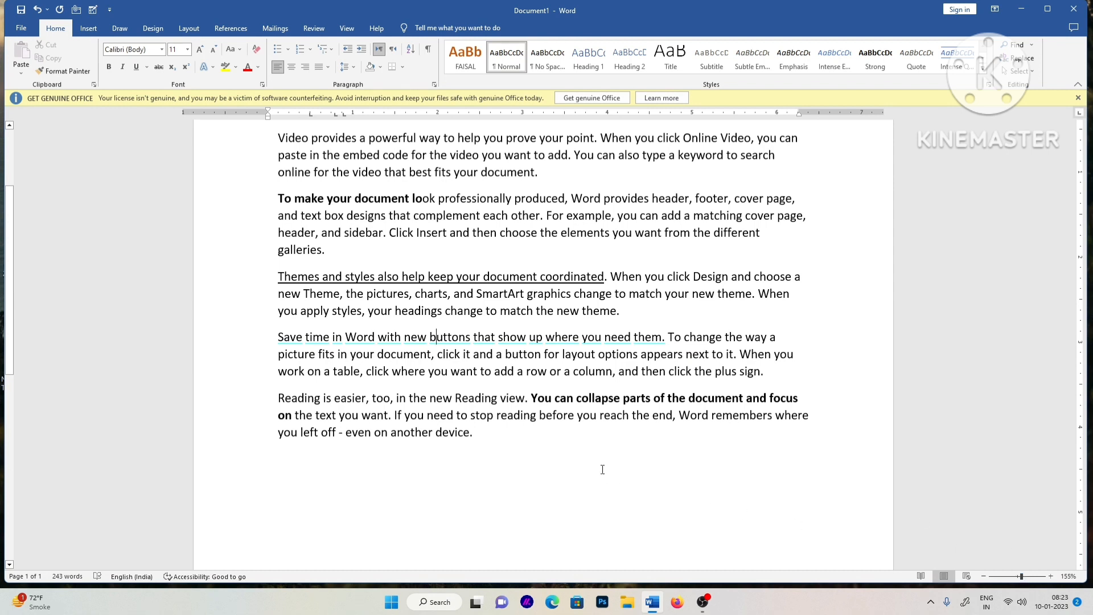
scroll(602, 469, "down", 2, "ctrl")
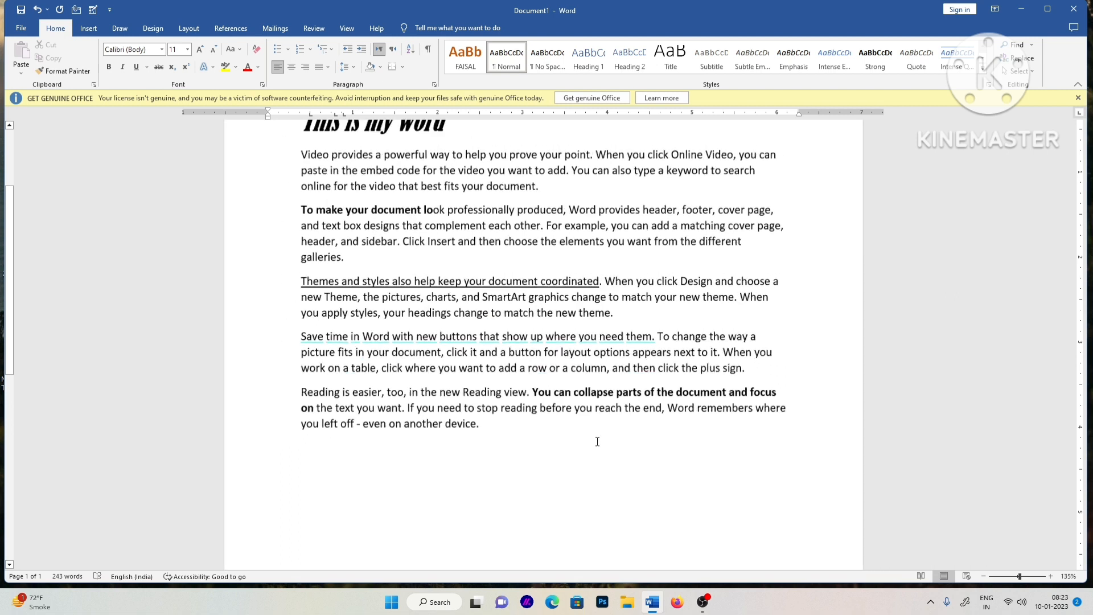
scroll(597, 442, "up", 8, "ctrl")
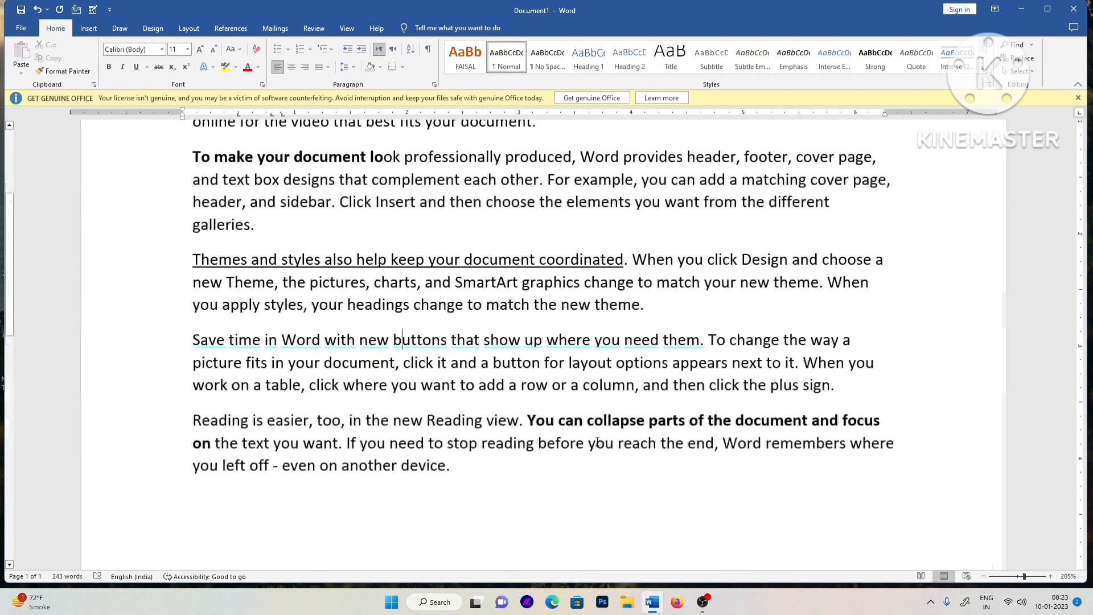
scroll(597, 442, "down", 8, "ctrl")
scroll(598, 442, "up", 9, "ctrl")
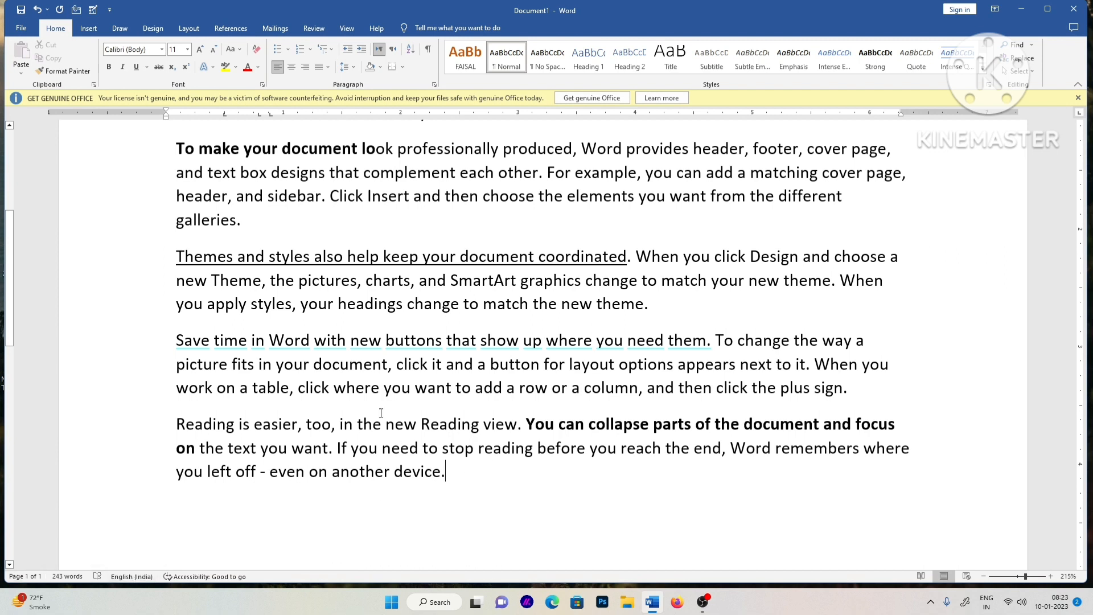
scroll(385, 409, "down", 5)
scroll(384, 410, "up", 8)
scroll(384, 410, "down", 10)
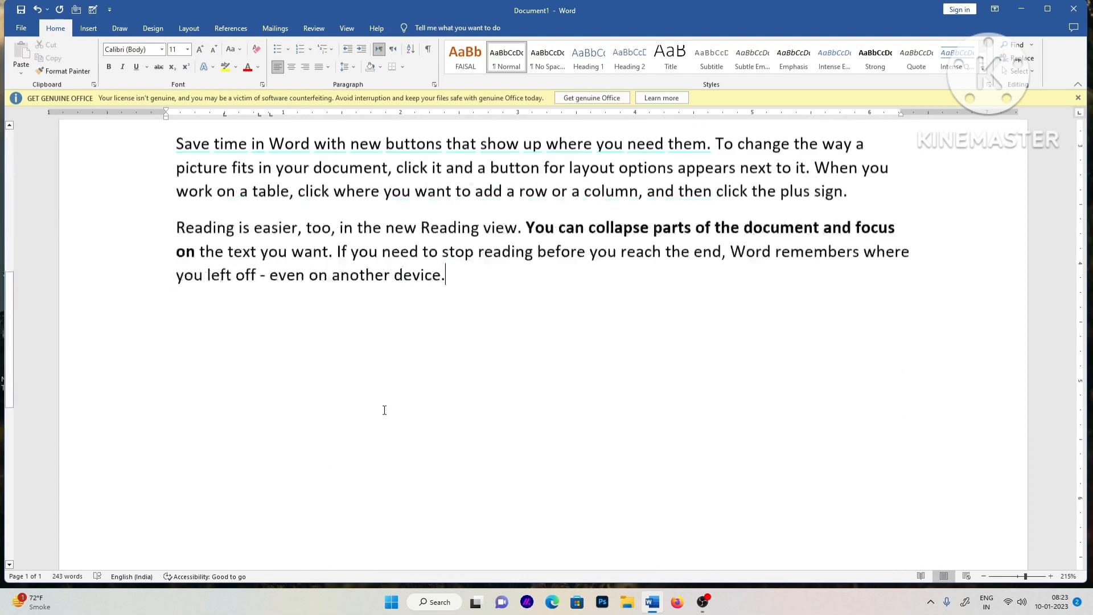
Add blank lines after the last paragraph until the document extends to six pages
scroll(384, 410, "down", 2)
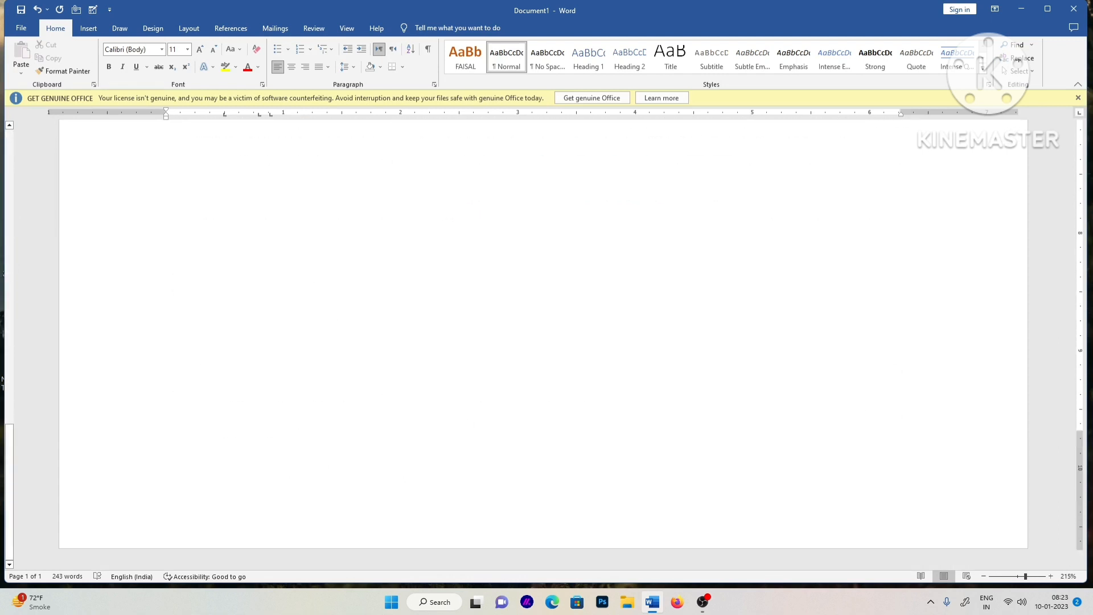
left_click(1019, 576)
scroll(649, 375, "up", 5)
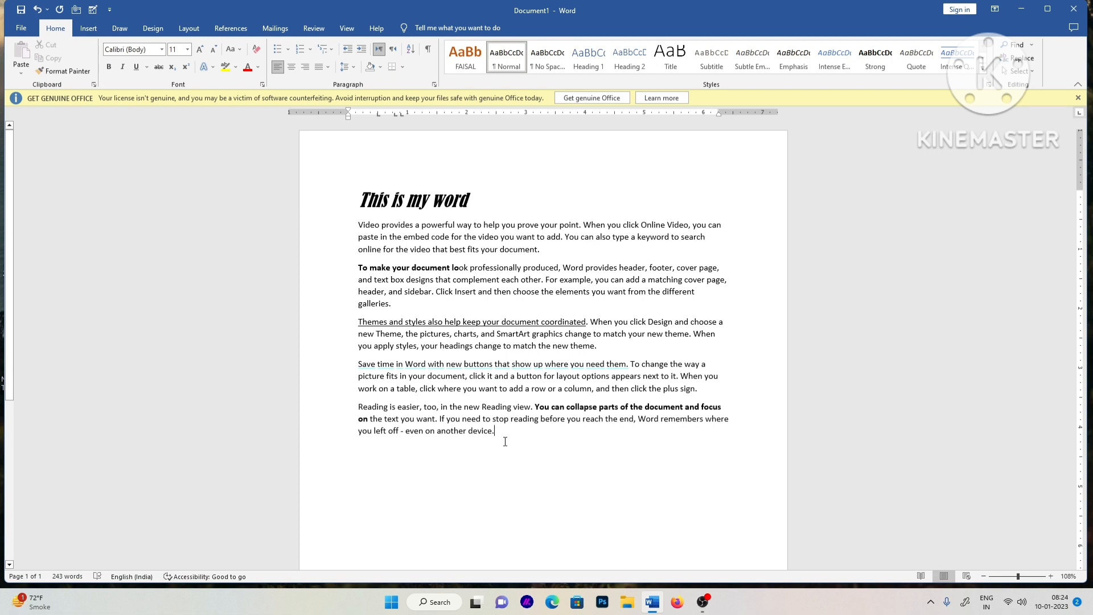
key("Return")
key("Return")
key("Return")
key("Return")
key("Return")
key("Return")
key("Return")
key("Return")
key("Return")
key("Return")
key("Return")
key("Return")
key("Return")
key("Return")
key("Return")
key("Return")
key("Return")
key("Return")
key("Return")
key("Return")
key("Return")
key("Return")
key("Return")
key("Return")
key("Return")
key("Return")
key("Return")
key("Return")
key("Return")
key("Return")
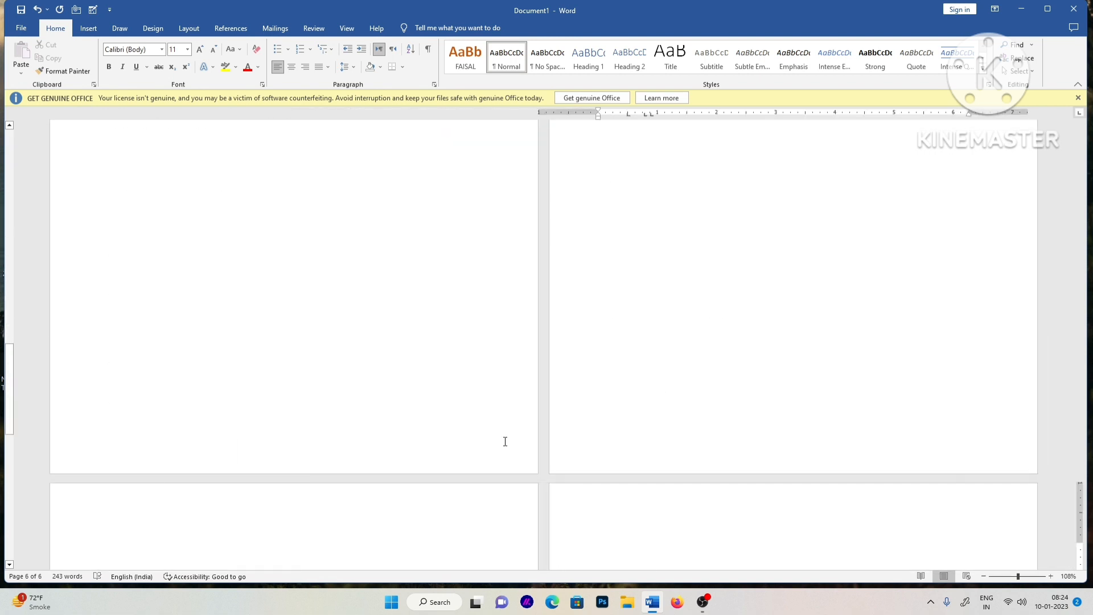
scroll(740, 341, "up", 5)
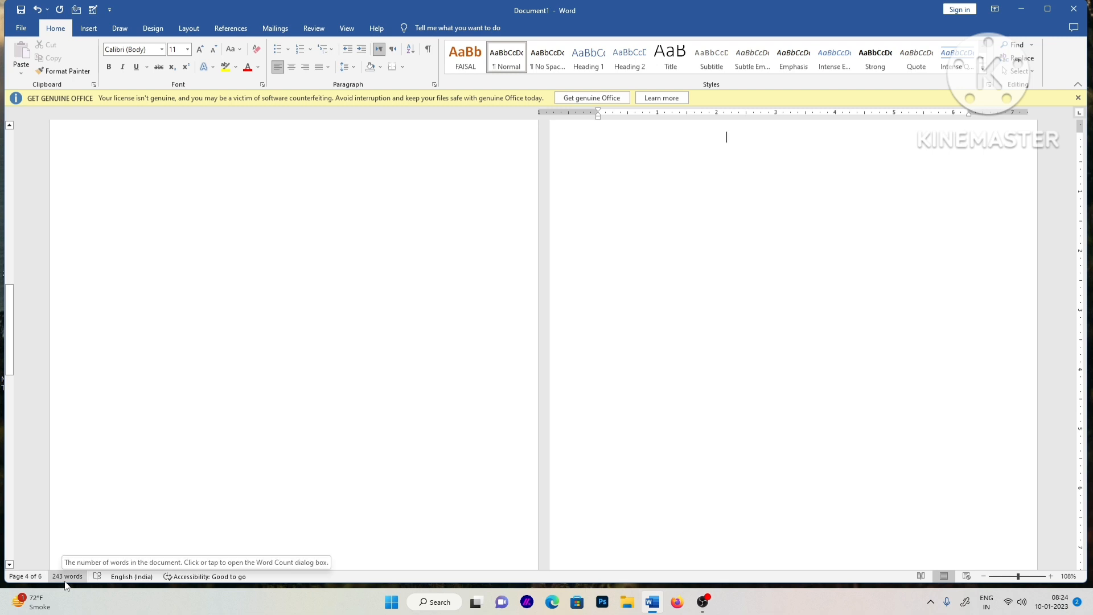
Type the test letters "G f f f t" on the empty fifth page
key("ctrl+Return")
type("G ")
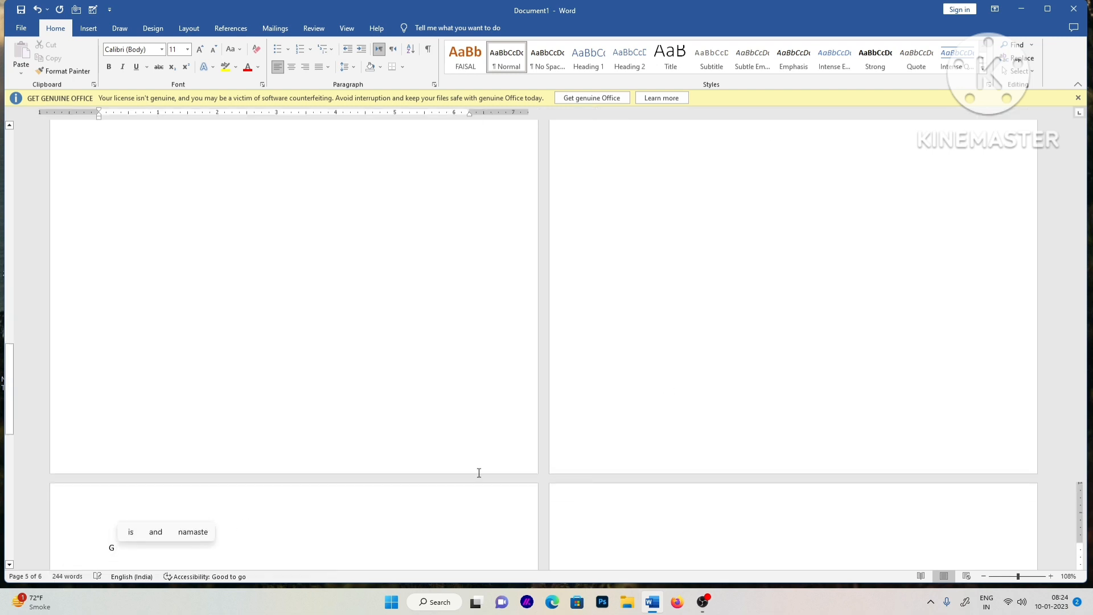
type("f f f t")
Delete the whole document content and generate fresh sample paragraphs with =rand()
key("ctrl+a")
key("BackSpace")
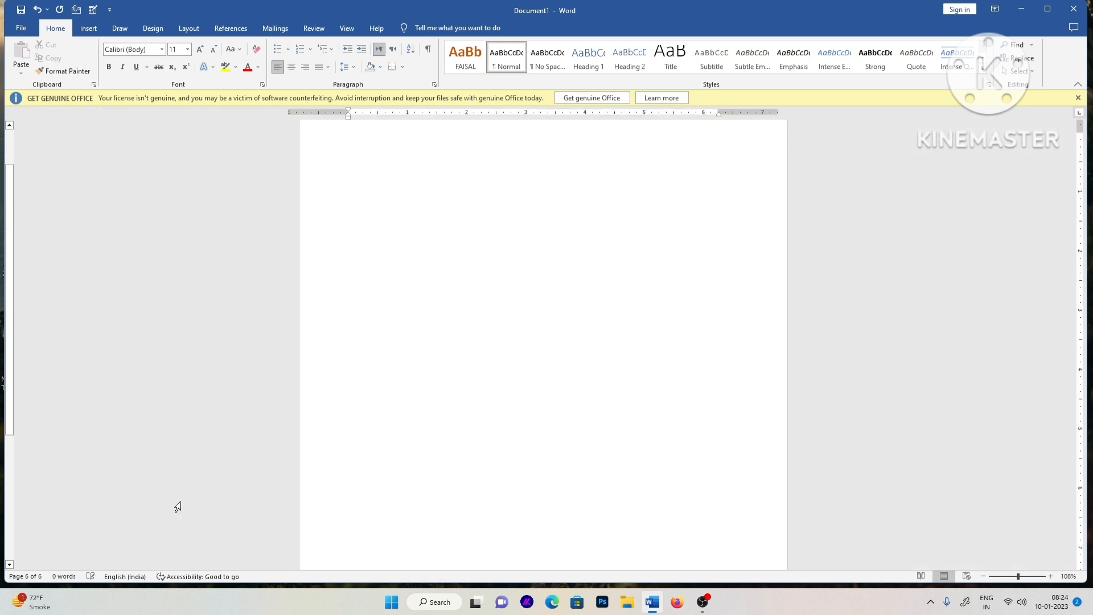
type("=rand(")
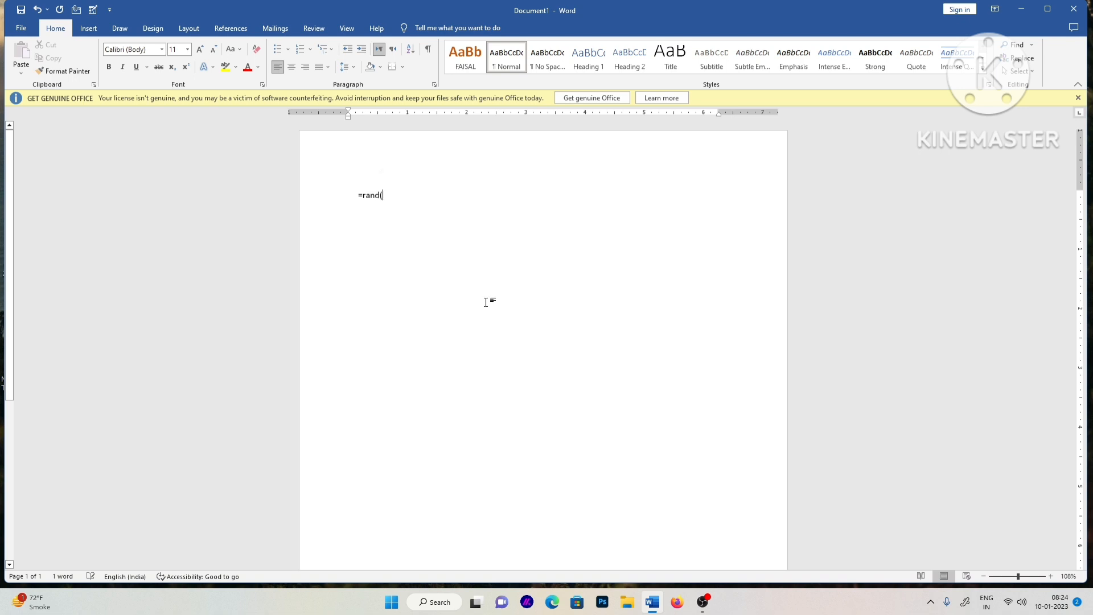
type(")")
key("Return")
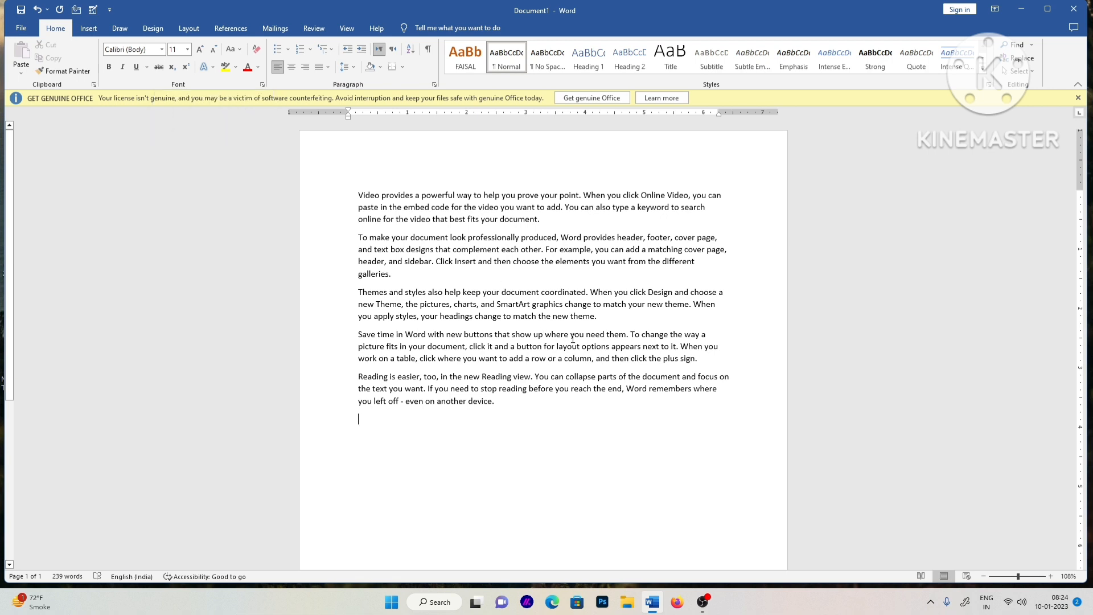
Strike through the word "Video" at the start of the first paragraph
scroll(573, 338, "up", 7, "ctrl")
scroll(573, 338, "up", 4)
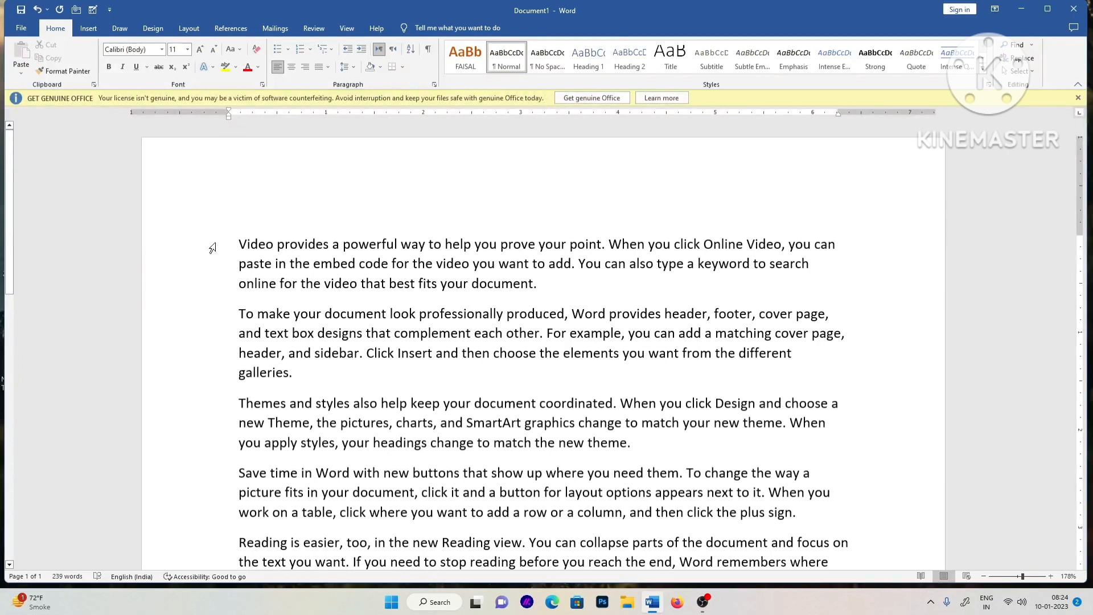
left_click_drag(274, 246, 239, 247)
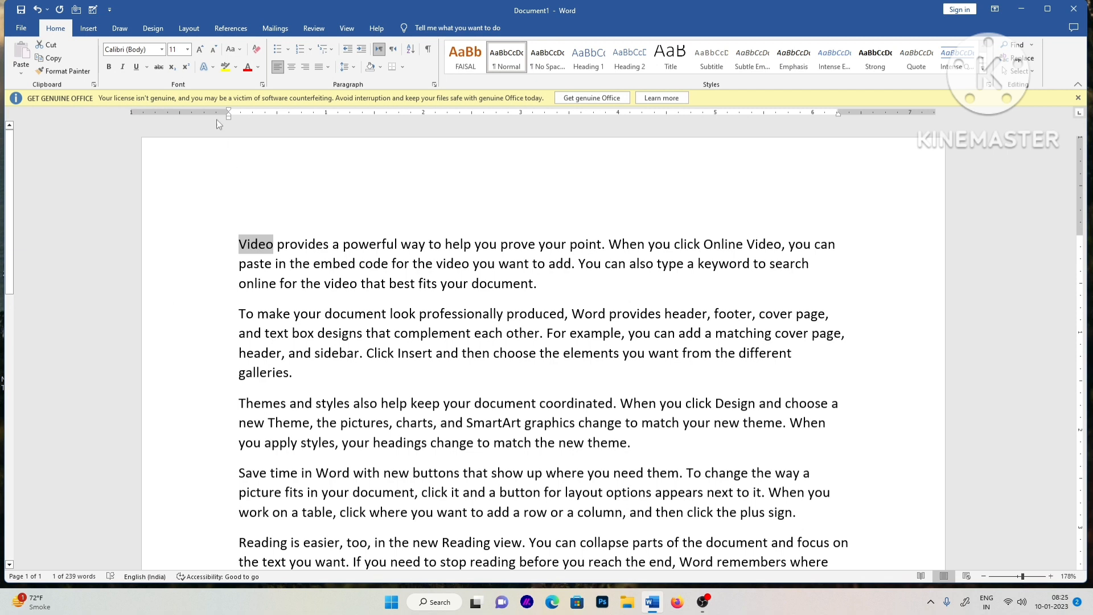
left_click(159, 67)
scroll(305, 258, "down", 2)
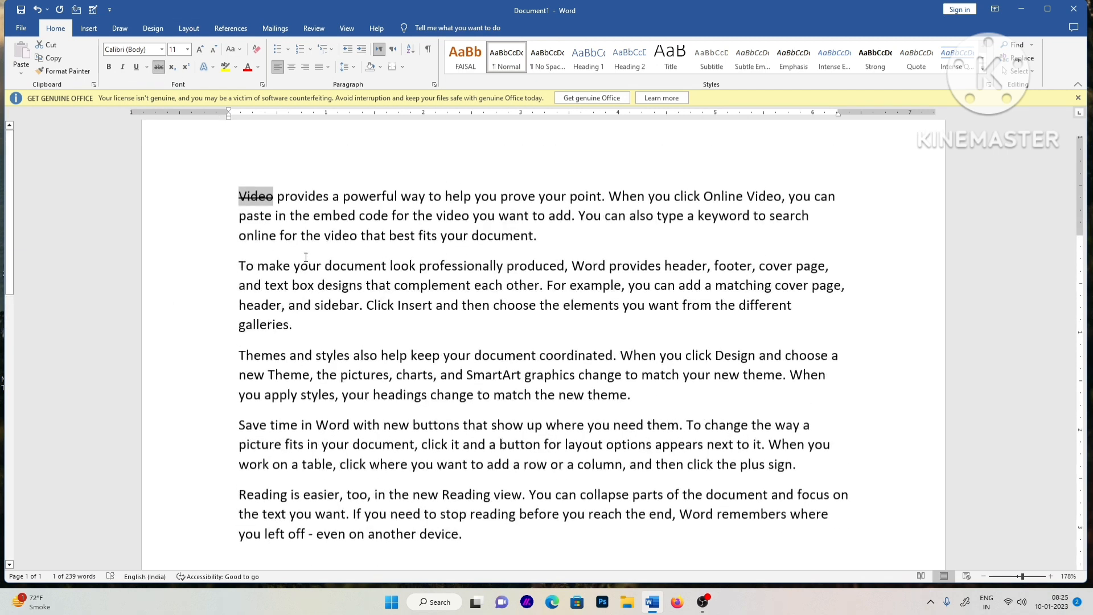
scroll(306, 257, "up", 2)
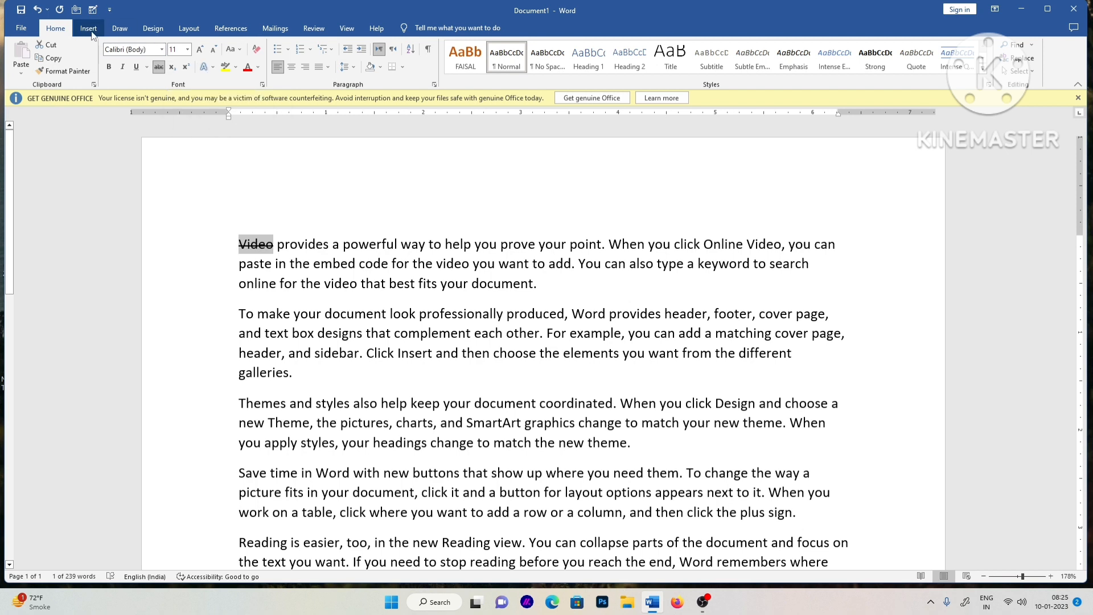
Draw a few freehand strokes with the orange pen in the empty area below the last paragraph and dismiss the USB notification
left_click(119, 30)
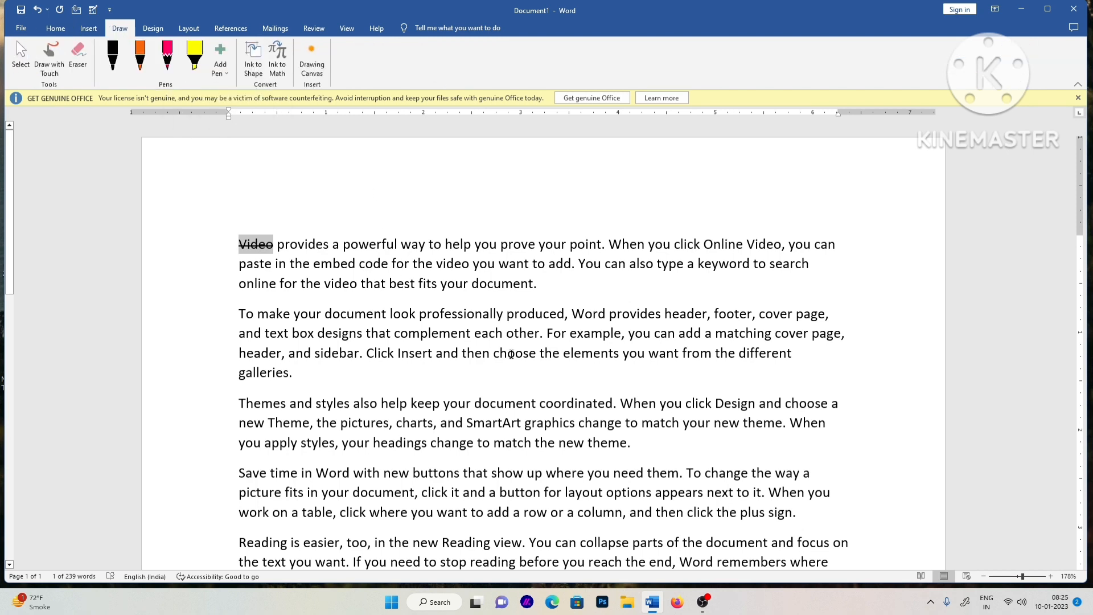
scroll(551, 368, "down", 5)
left_click(478, 253)
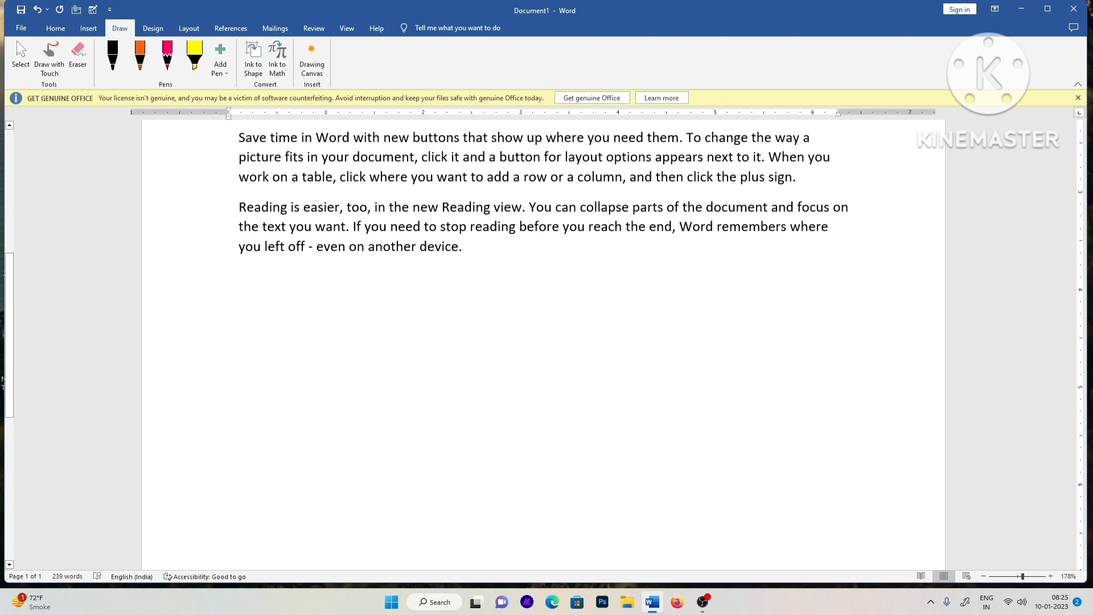
left_click(139, 55)
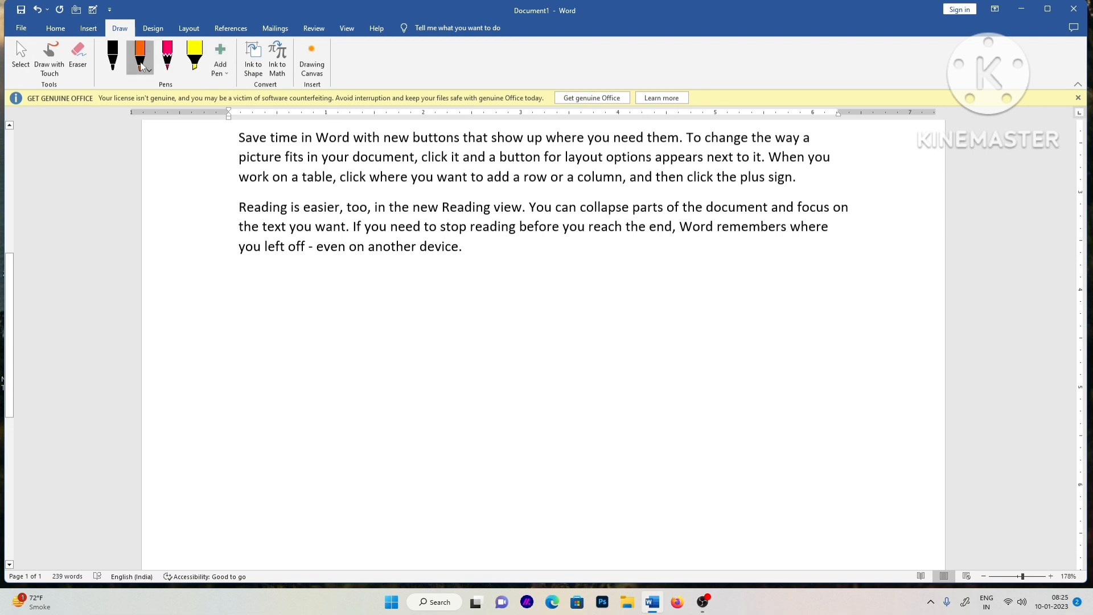
left_click(149, 70)
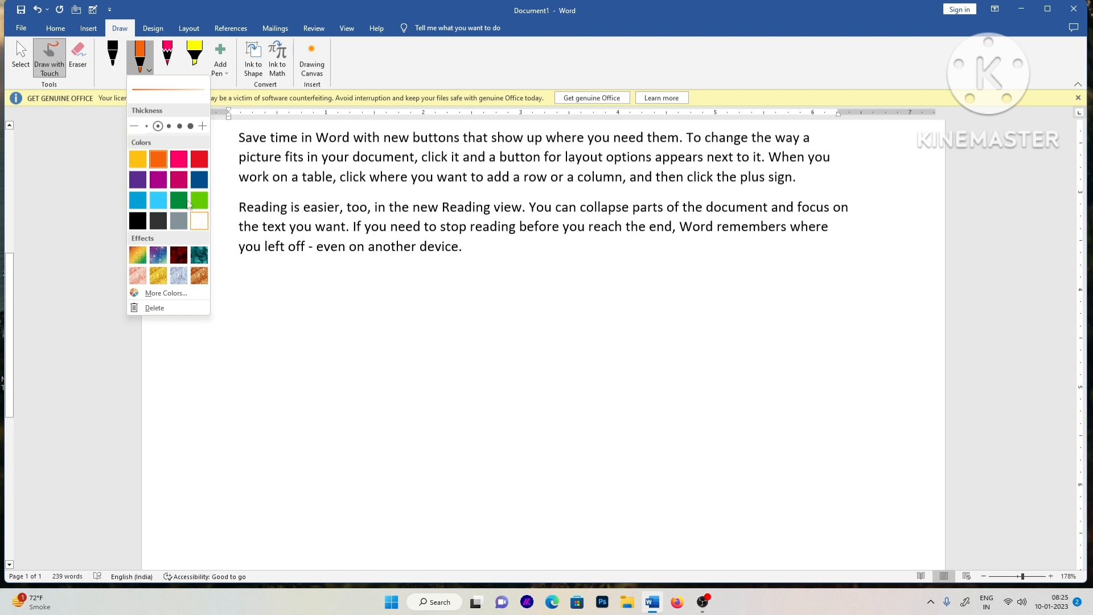
left_click(486, 334)
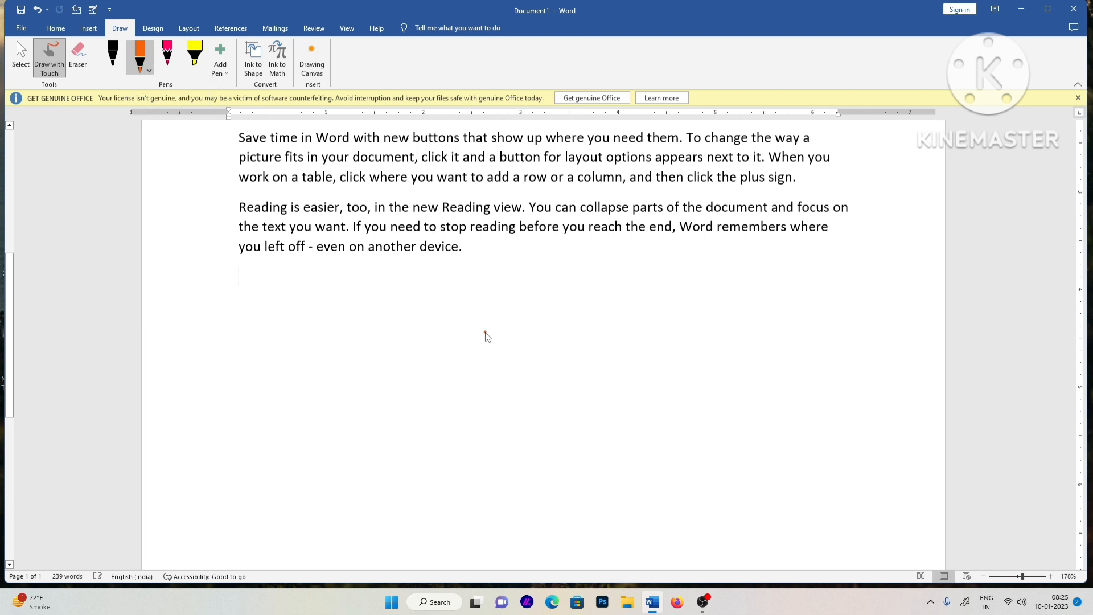
left_click(614, 403)
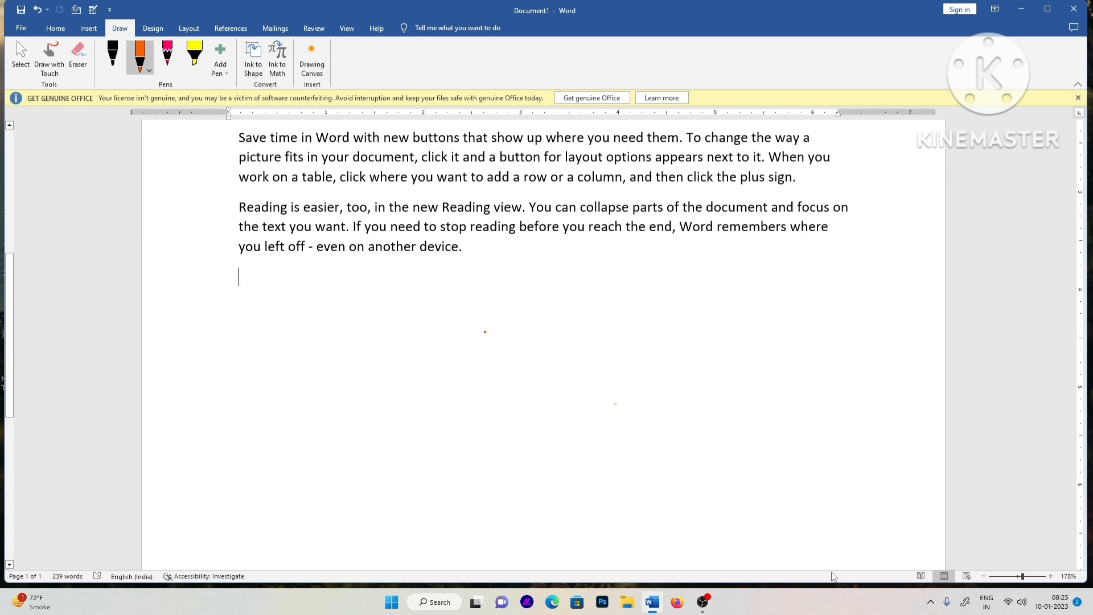
left_click_drag(806, 333, 796, 301)
mouse_move(771, 328)
left_mouse_down()
mouse_move(797, 318)
mouse_move(793, 352)
left_mouse_up()
left_click_drag(440, 291, 442, 332)
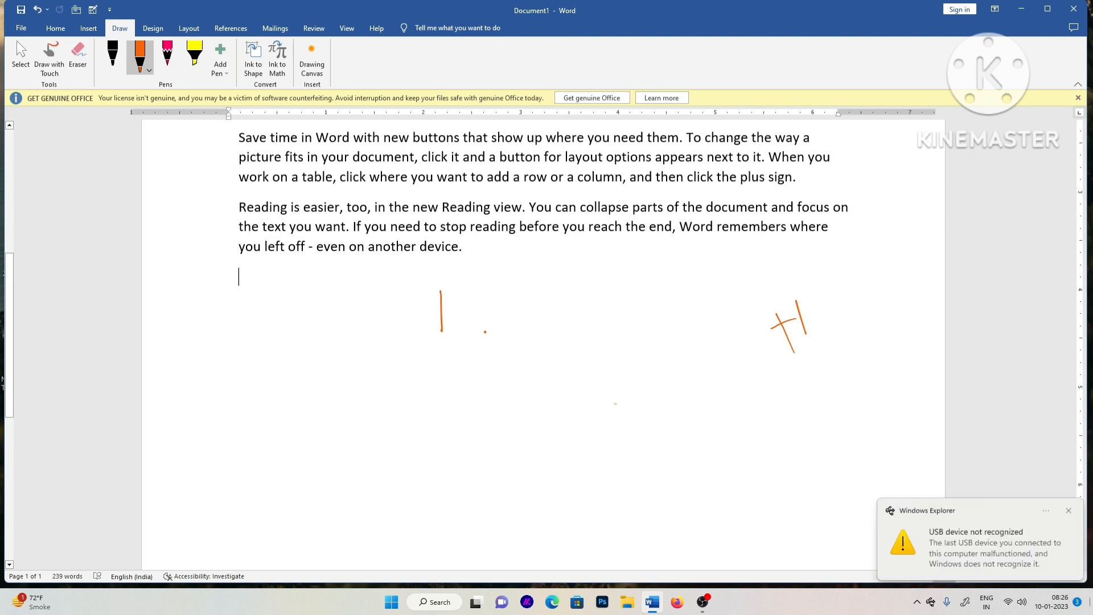
left_click(1067, 511)
left_click(1066, 509)
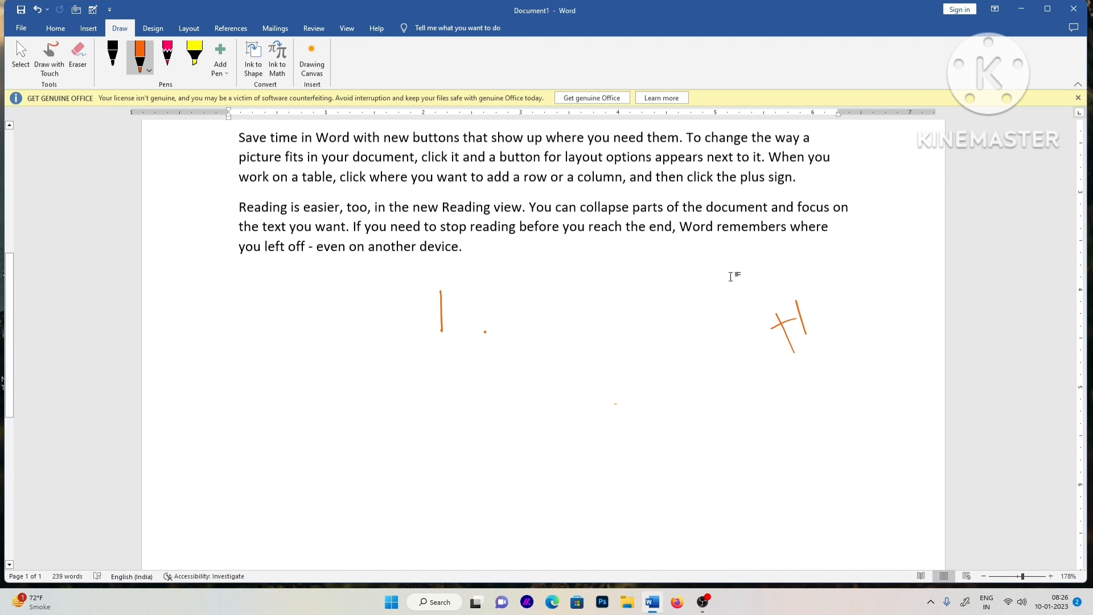
Write H2O on the line below the last paragraph and format its 2 as subscript
left_click(55, 27)
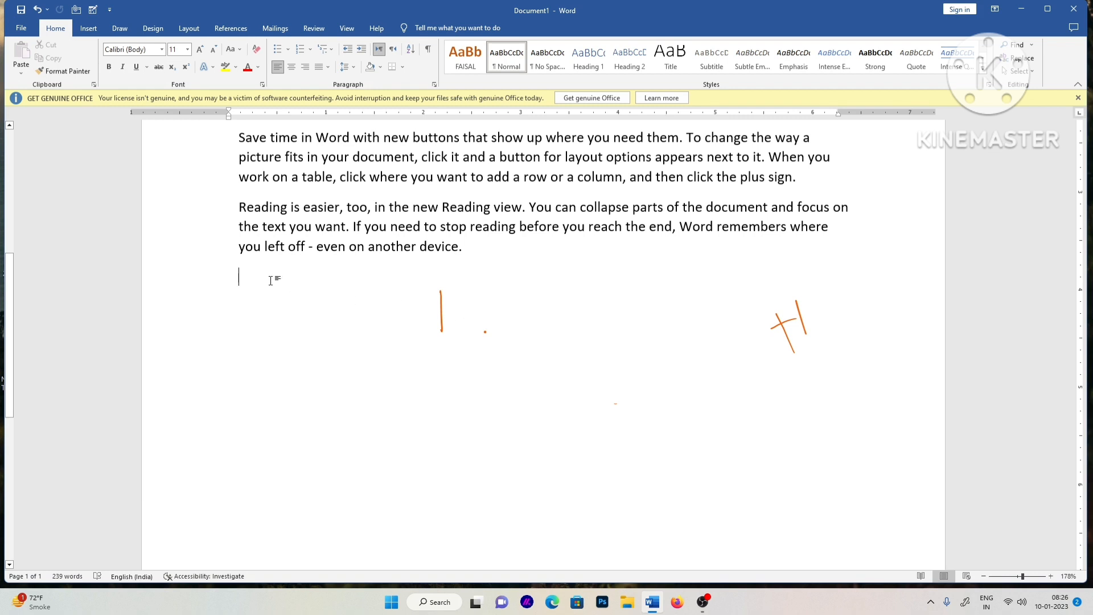
type("H")
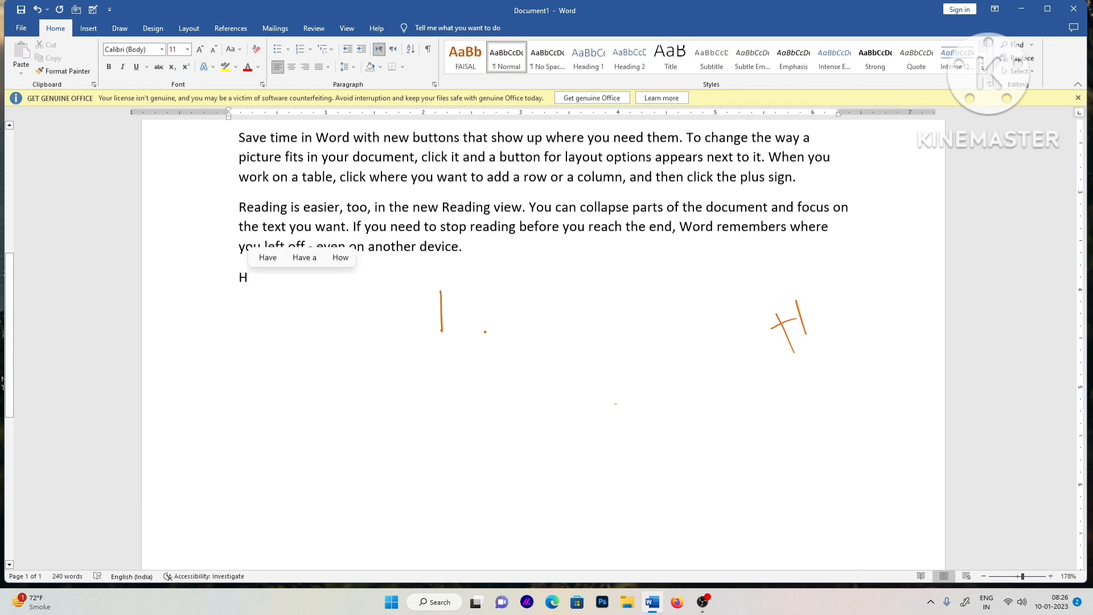
type("2O")
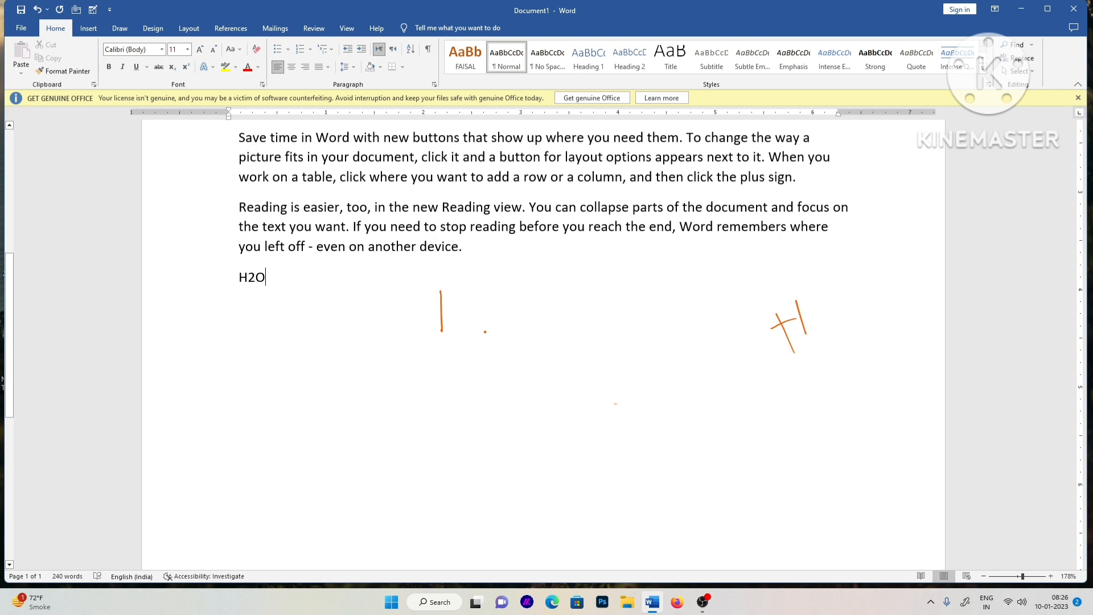
left_click(252, 281)
left_click_drag(256, 281, 247, 281)
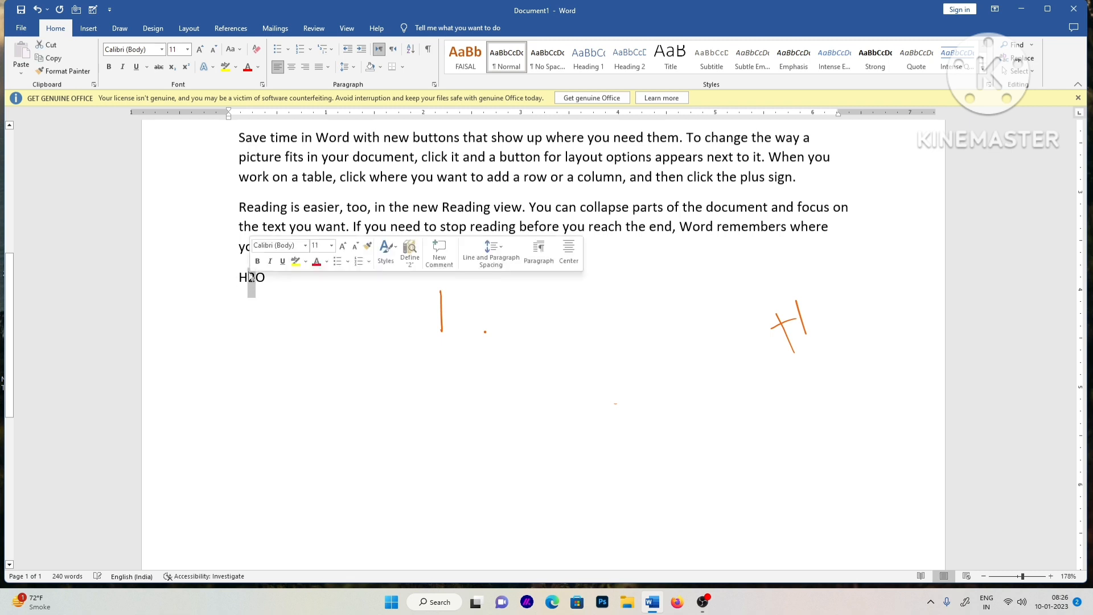
left_click(173, 67)
left_click(292, 306)
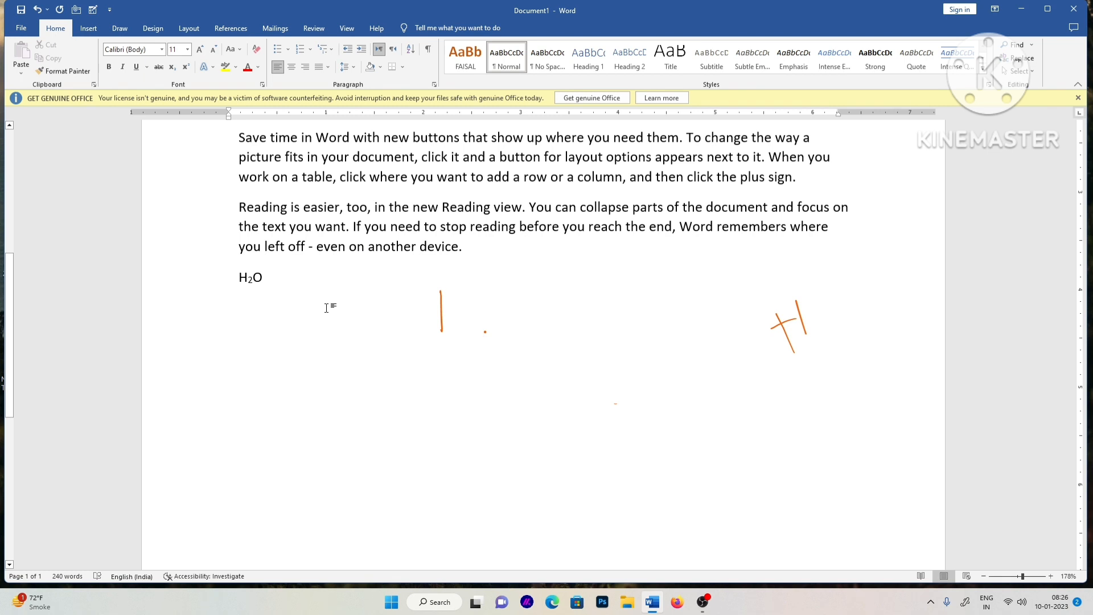
Write 82 below the water formula, format its 2 as superscript, and continue with =64 in normal text
type("82")
left_click_drag(252, 303, 245, 305)
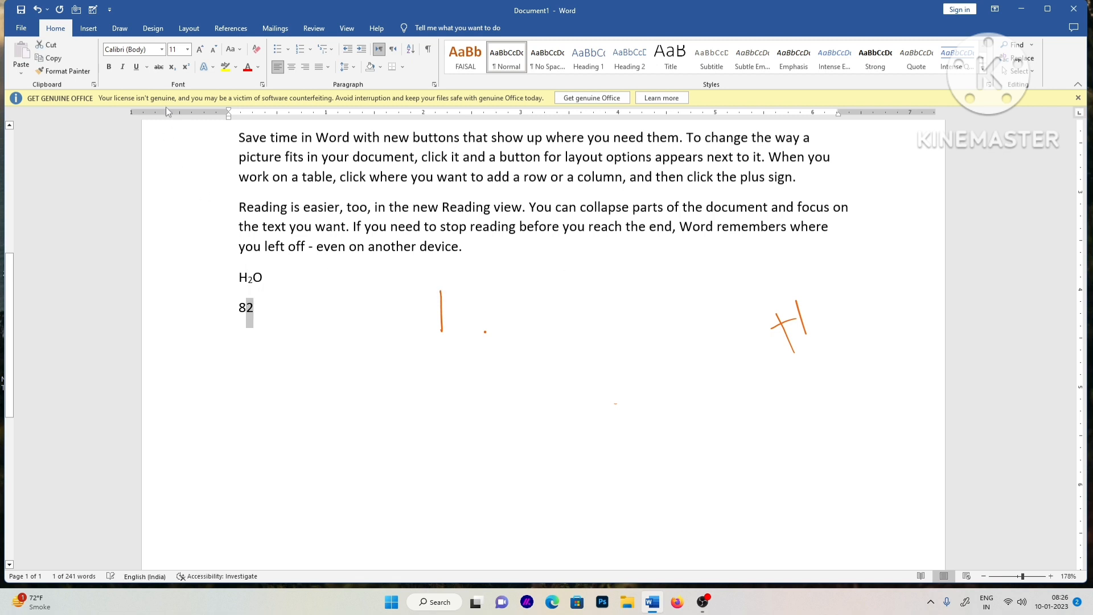
left_click(184, 68)
left_click(257, 312)
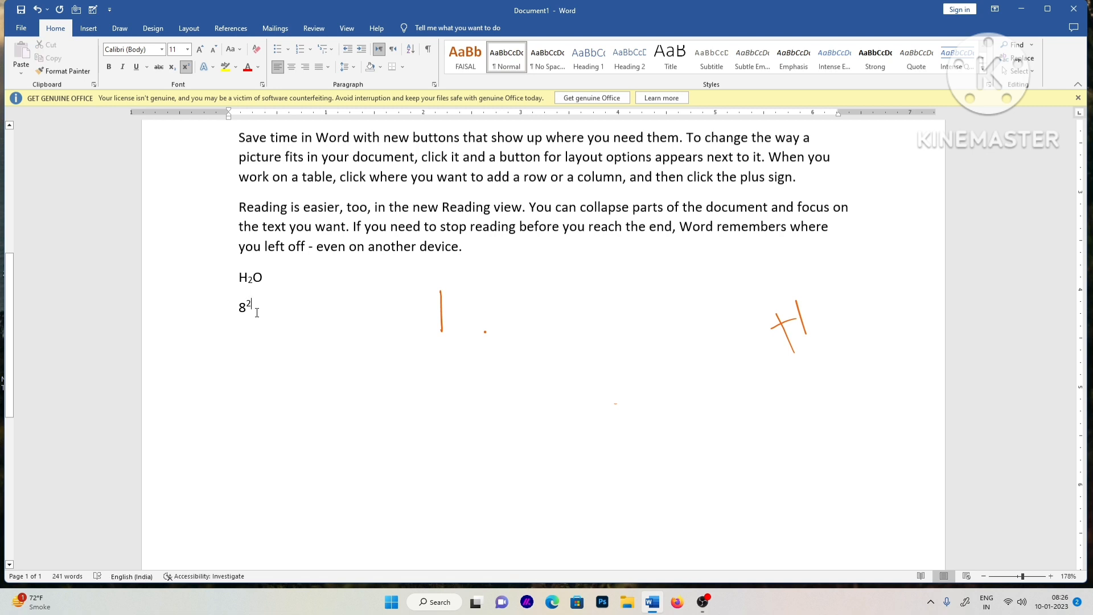
left_click(186, 67)
type("=64")
key("Return")
Write CO2 on the line below the equation and format its 2 as subscript
type("C")
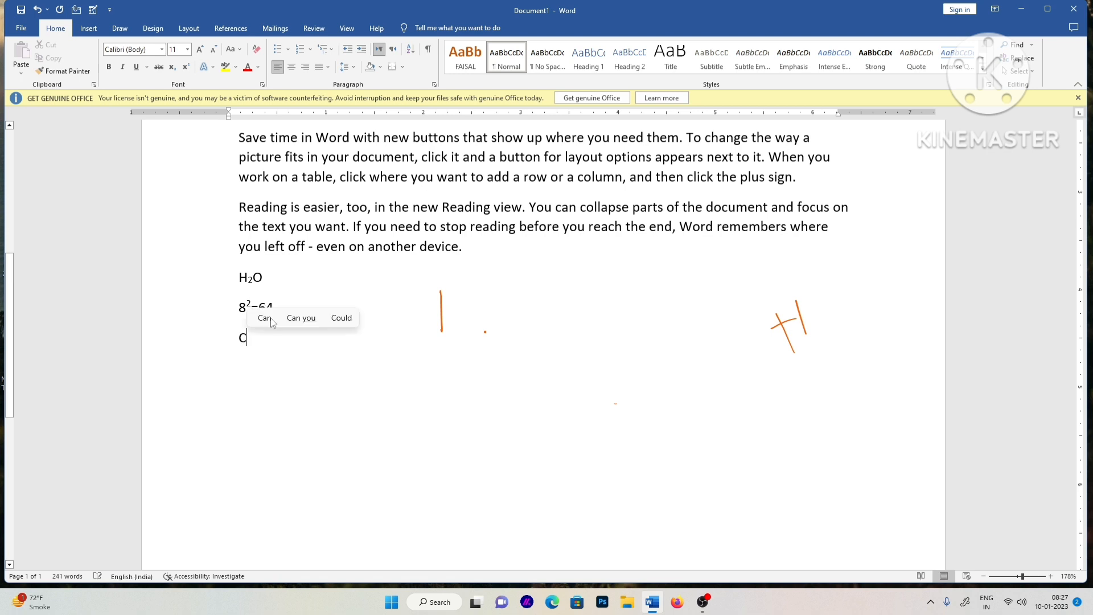
type("O2")
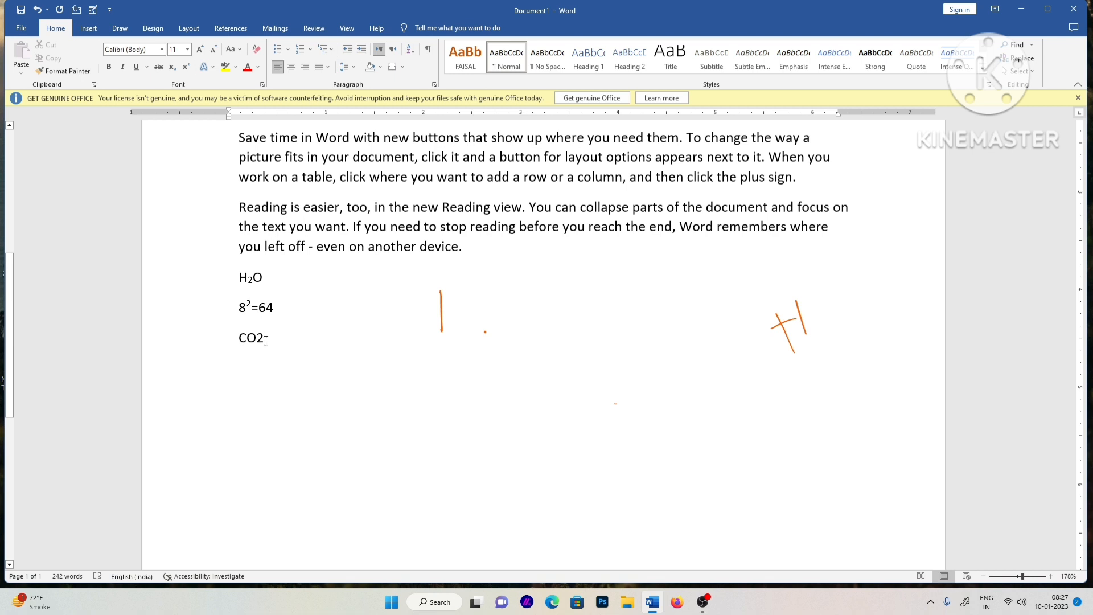
left_click_drag(265, 339, 257, 340)
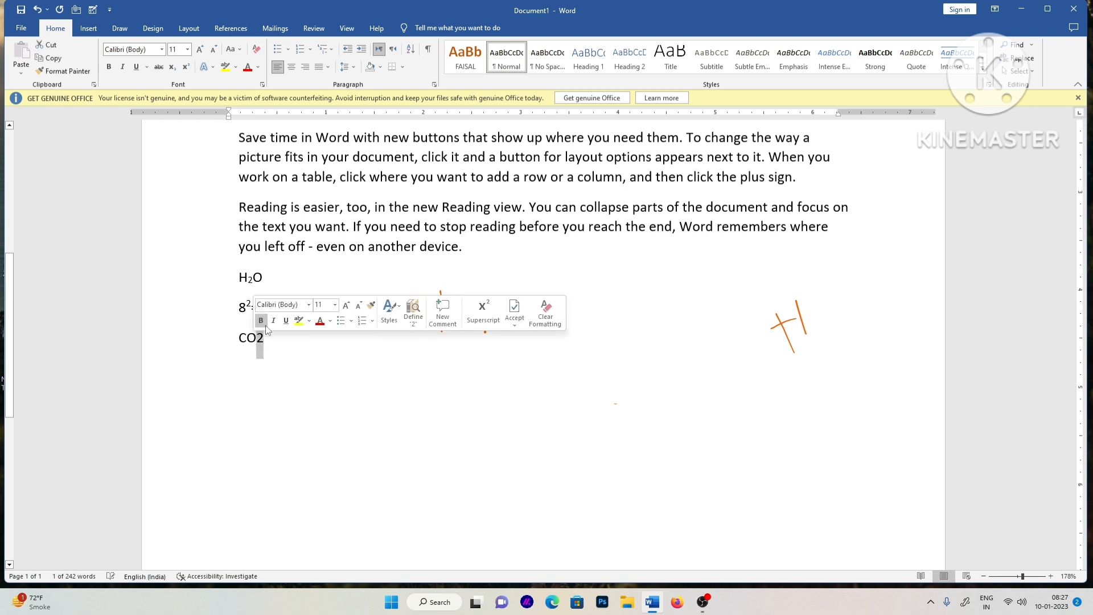
left_click(172, 67)
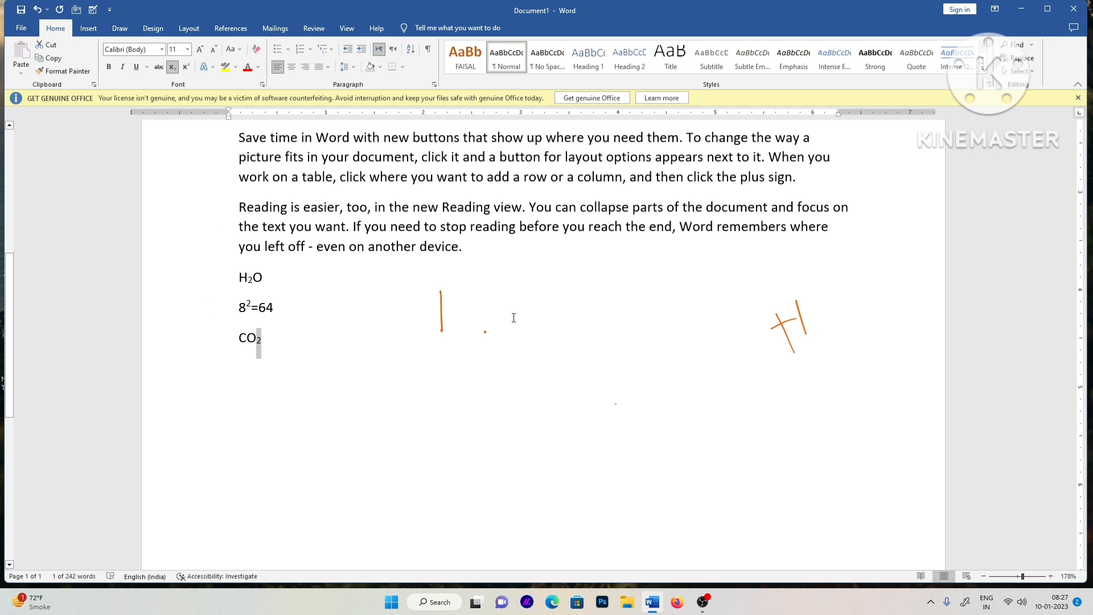
Delete the entire document content and generate fresh sample paragraphs with =RAND()
scroll(393, 359, "up", 4)
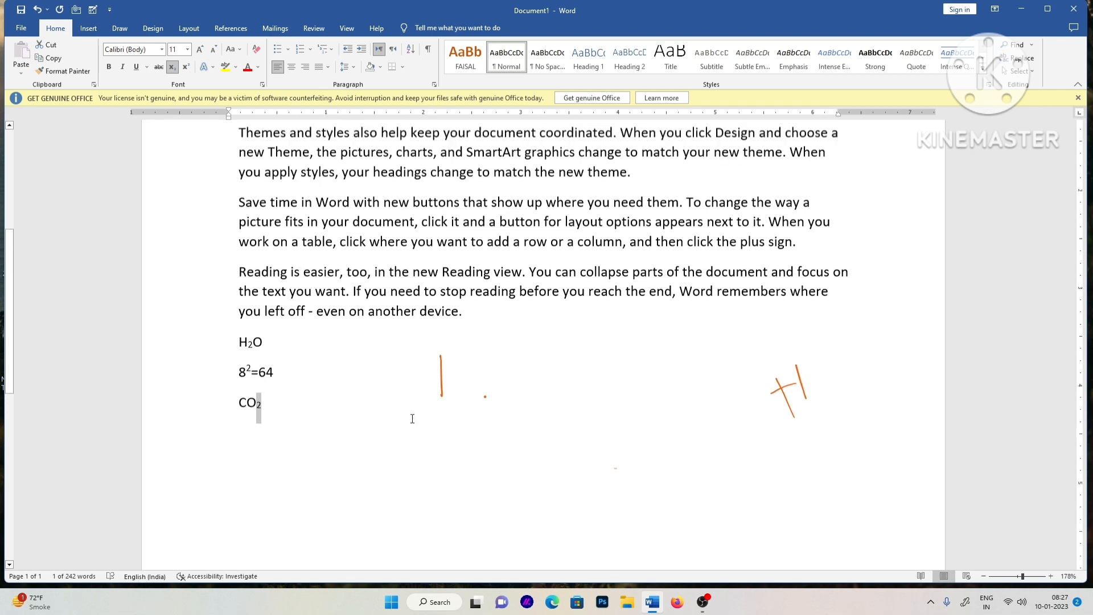
key("ctrl+a")
key("Delete")
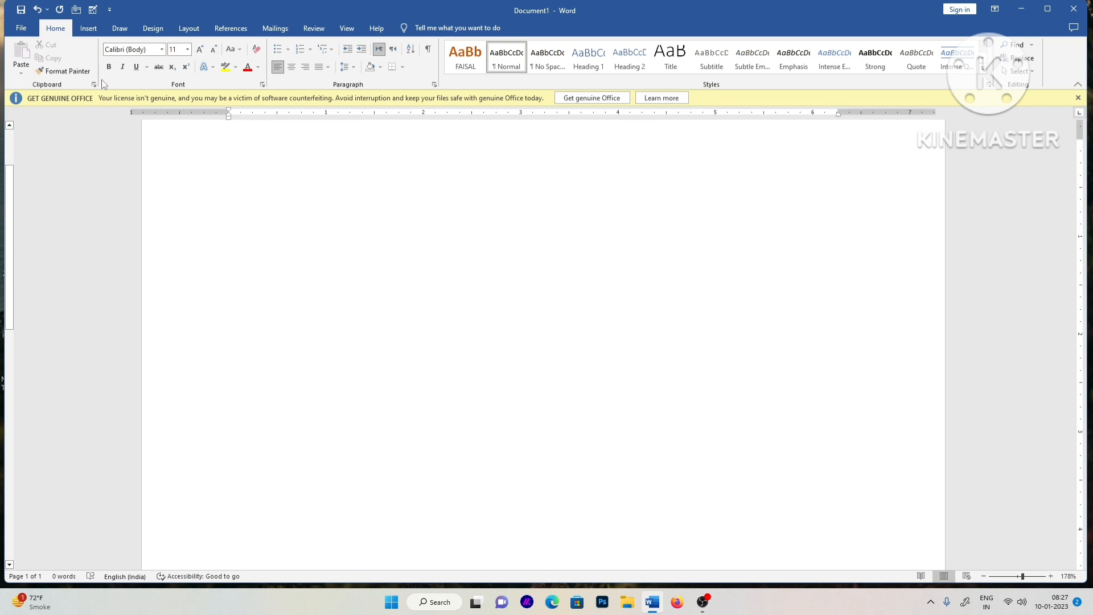
type("=RA")
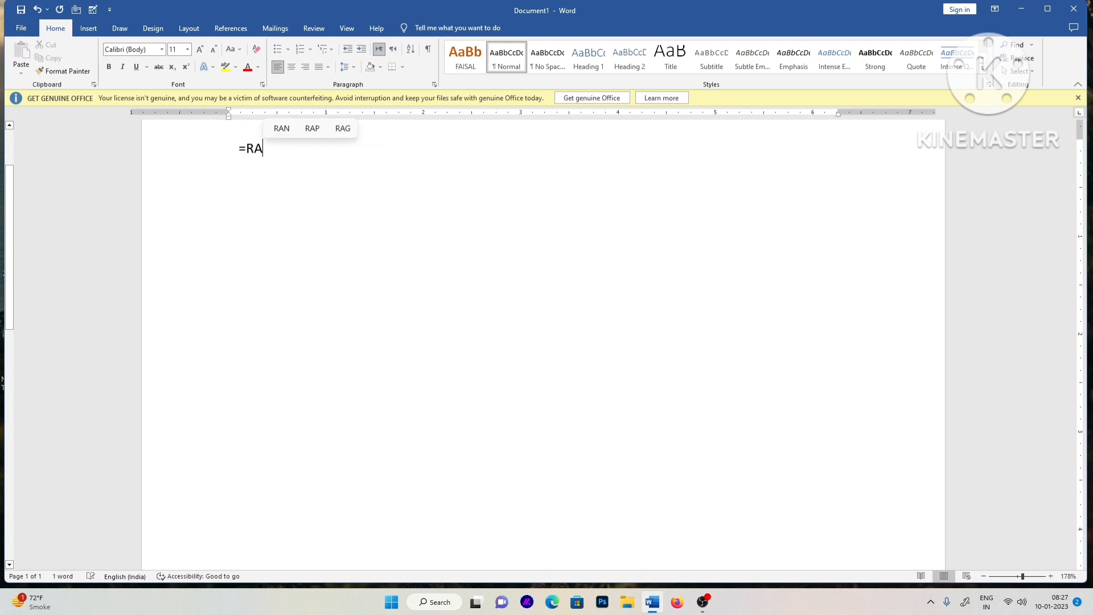
type("ND()")
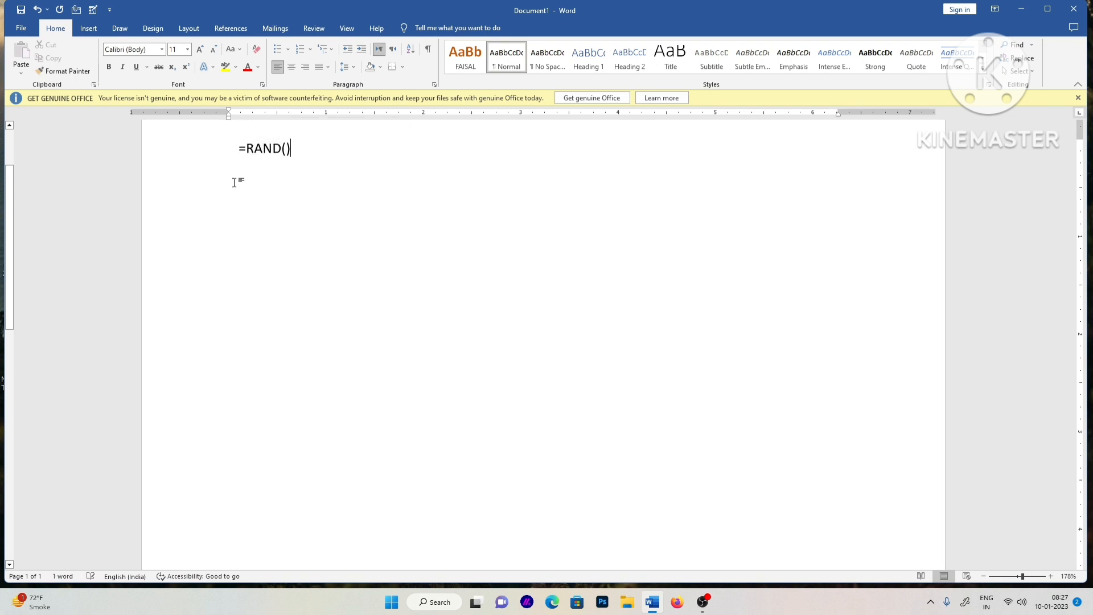
key("Return")
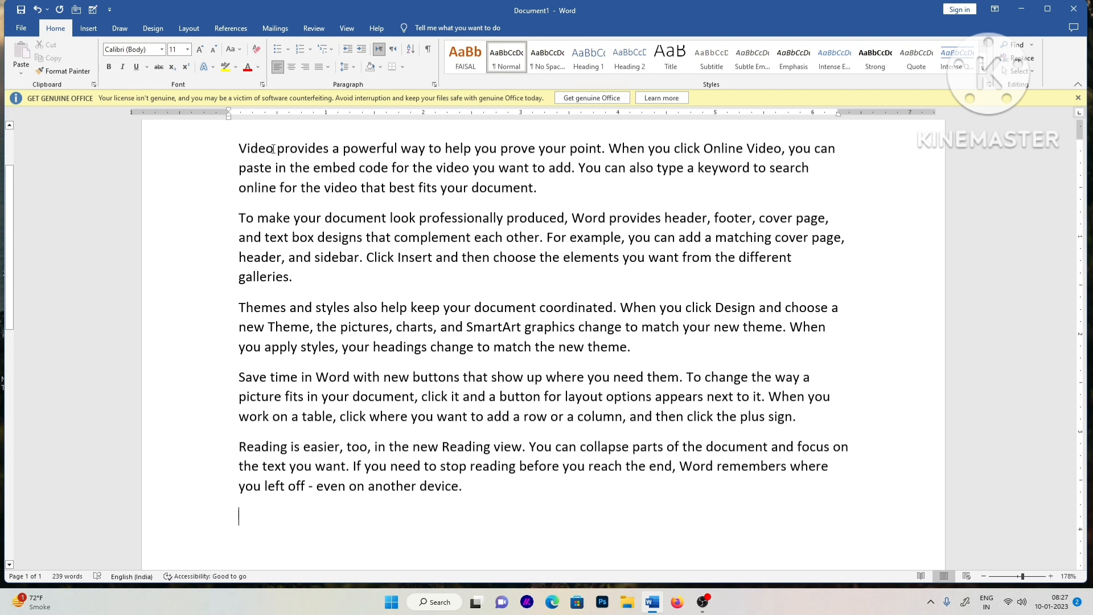
Select the word Video at the start of the first paragraph, and select that paragraph's whole first sentence
left_click_drag(273, 149, 238, 149)
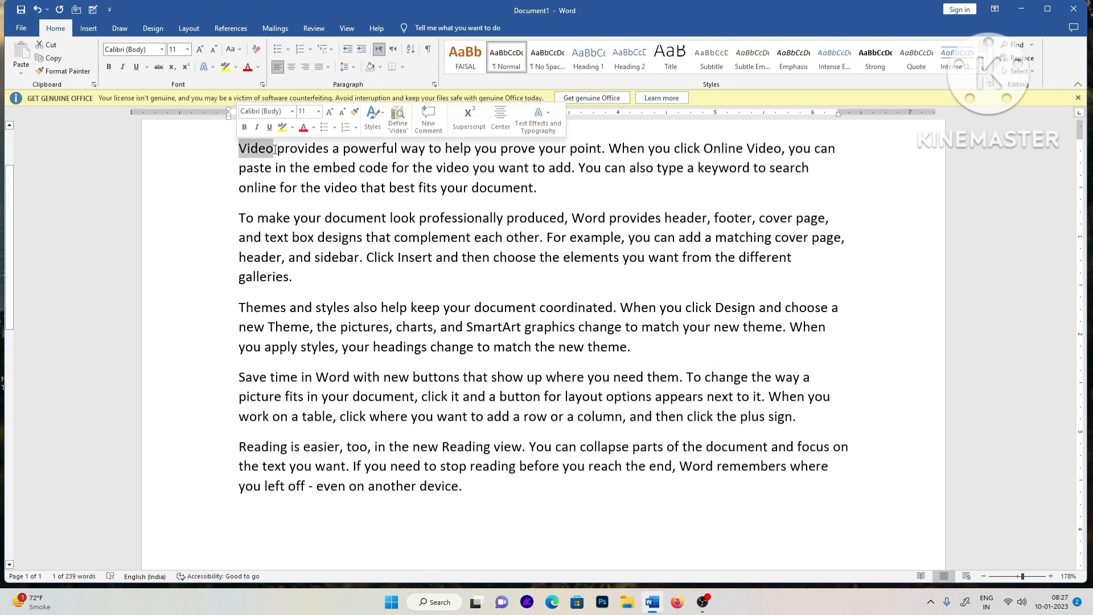
left_click(258, 187)
left_click_drag(239, 149, 274, 151)
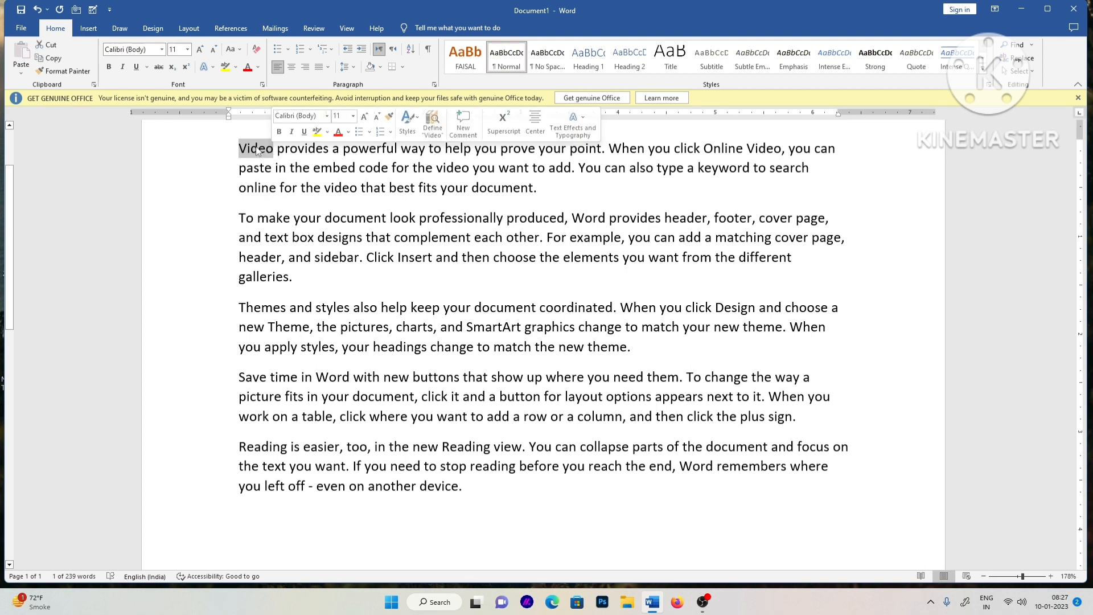
left_click(270, 204)
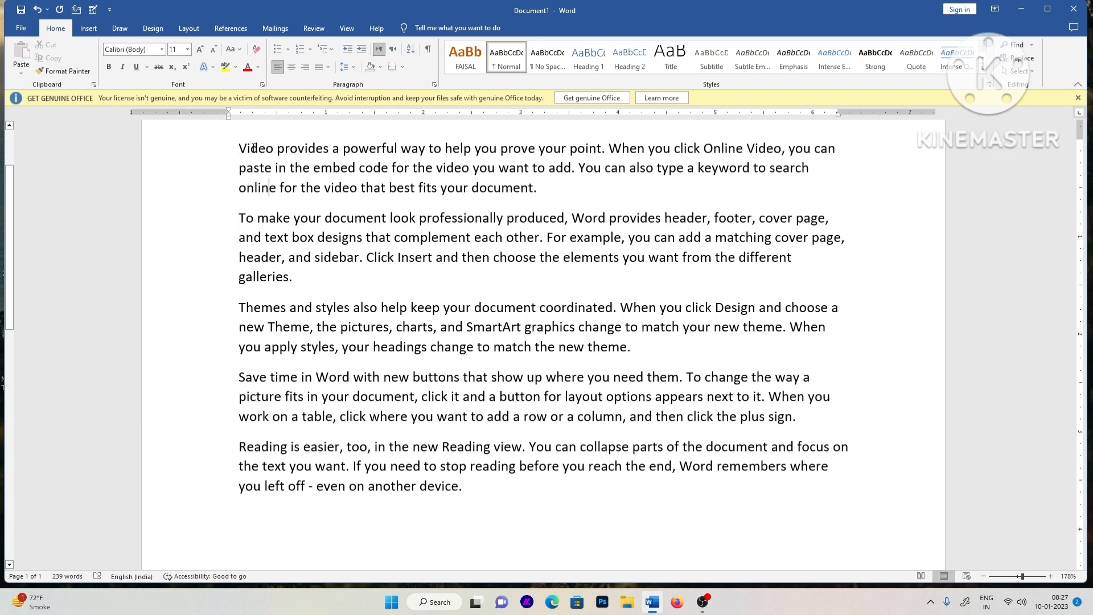
double_click(251, 148)
left_click(249, 154)
left_click(269, 144, "ctrl")
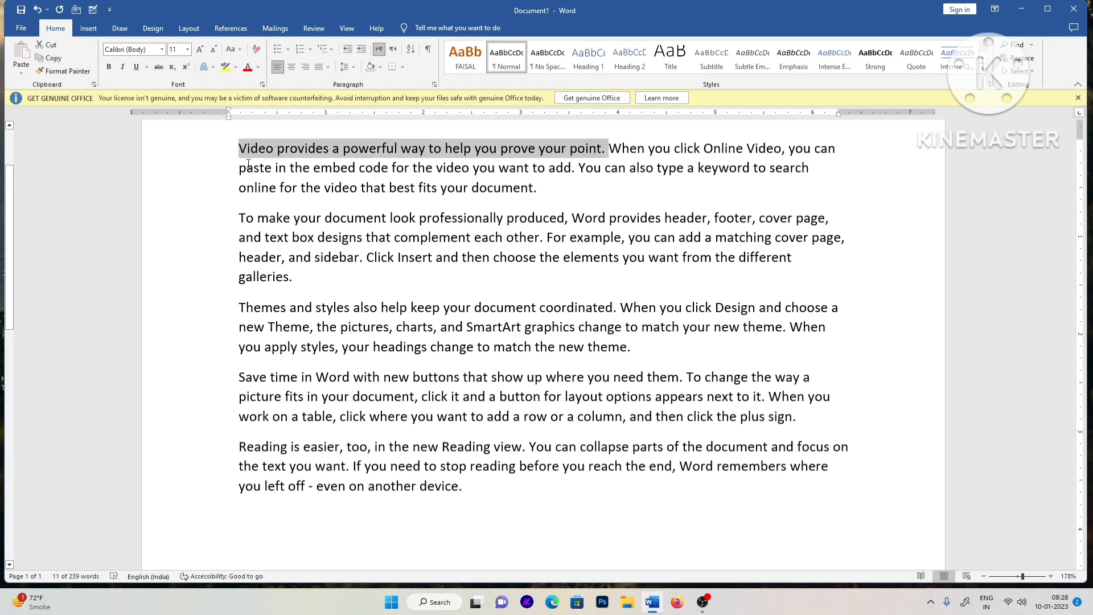
Practise selecting whole sentences in the second paragraph, ending with its first sentence, and clear the selection
left_click(240, 218)
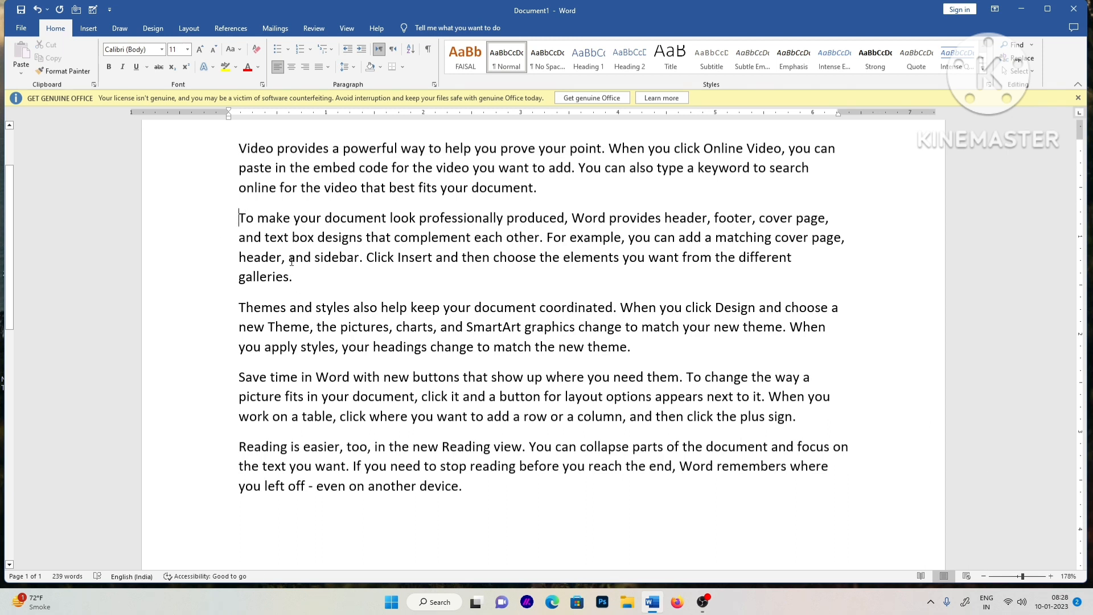
left_click_drag(302, 276, 293, 276)
left_click(240, 218)
left_click(240, 218)
left_click(290, 276, "ctrl")
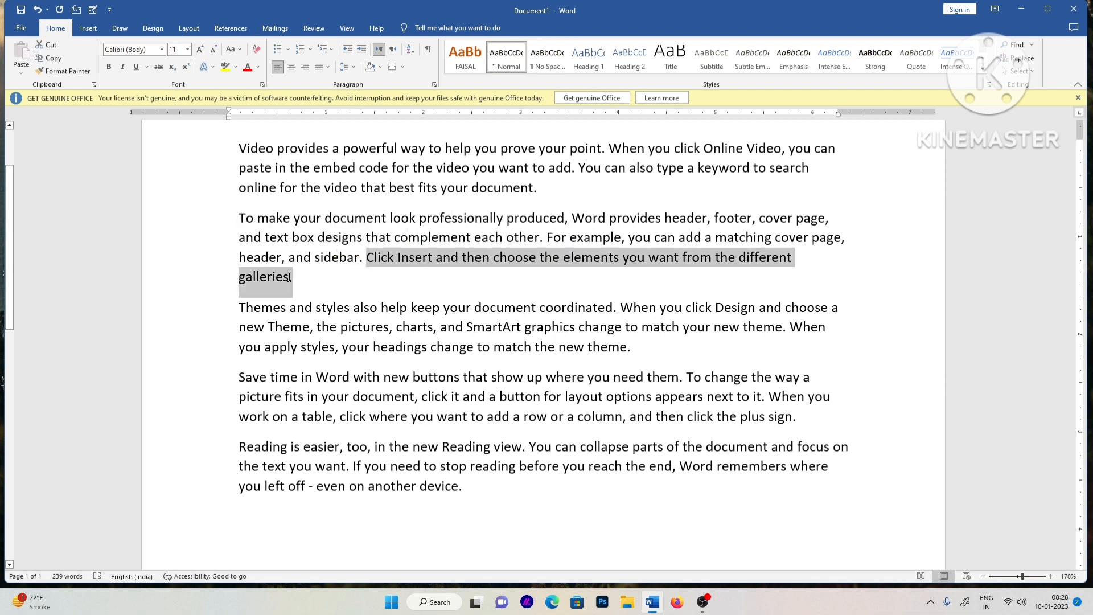
left_click(215, 204)
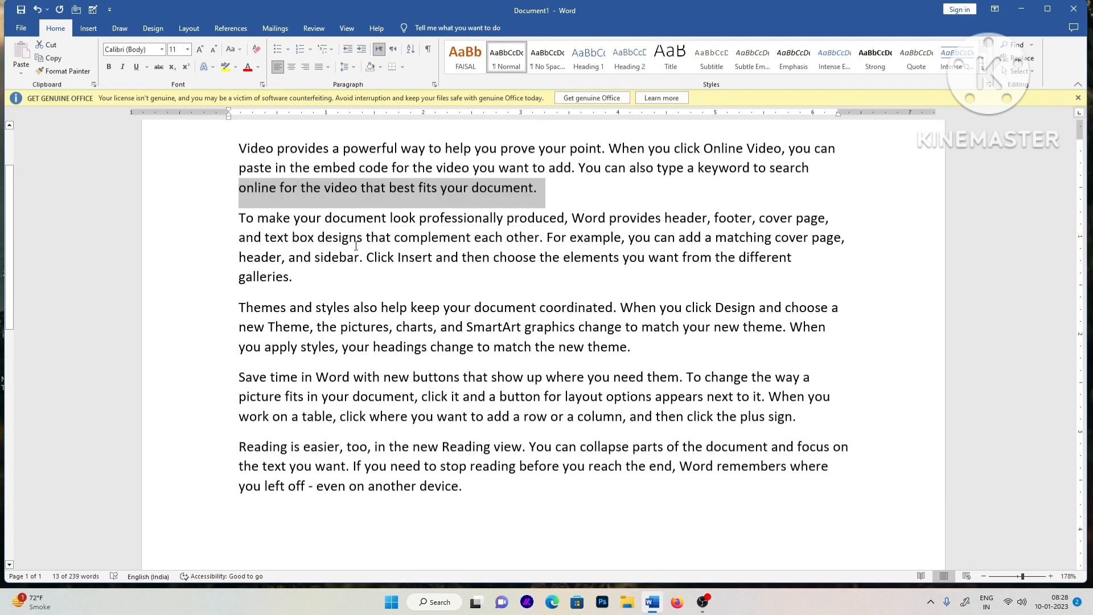
left_click(236, 218)
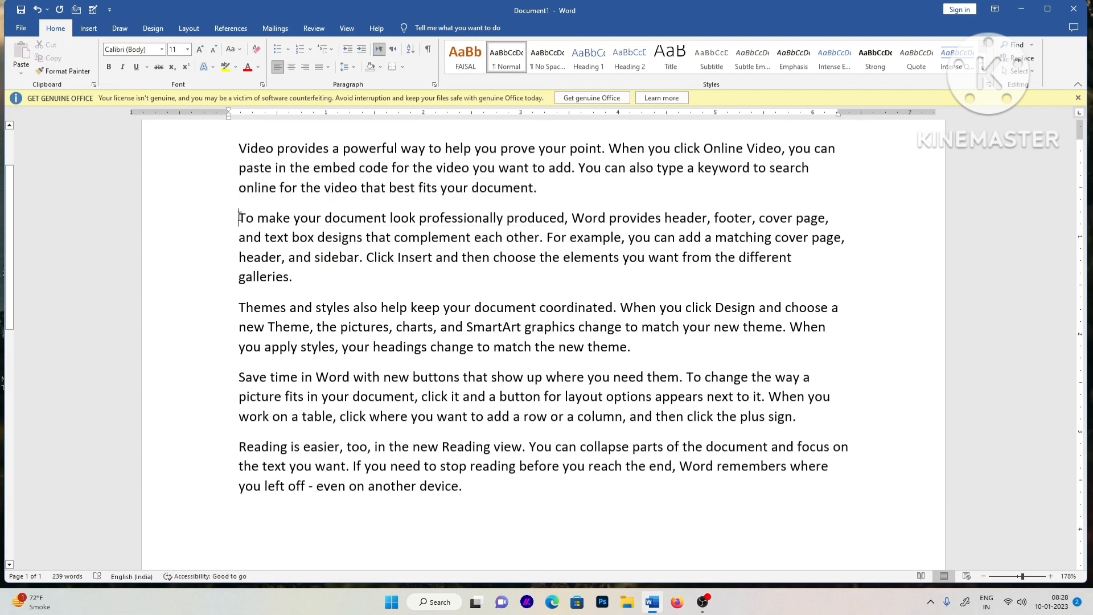
left_click(570, 220, "ctrl")
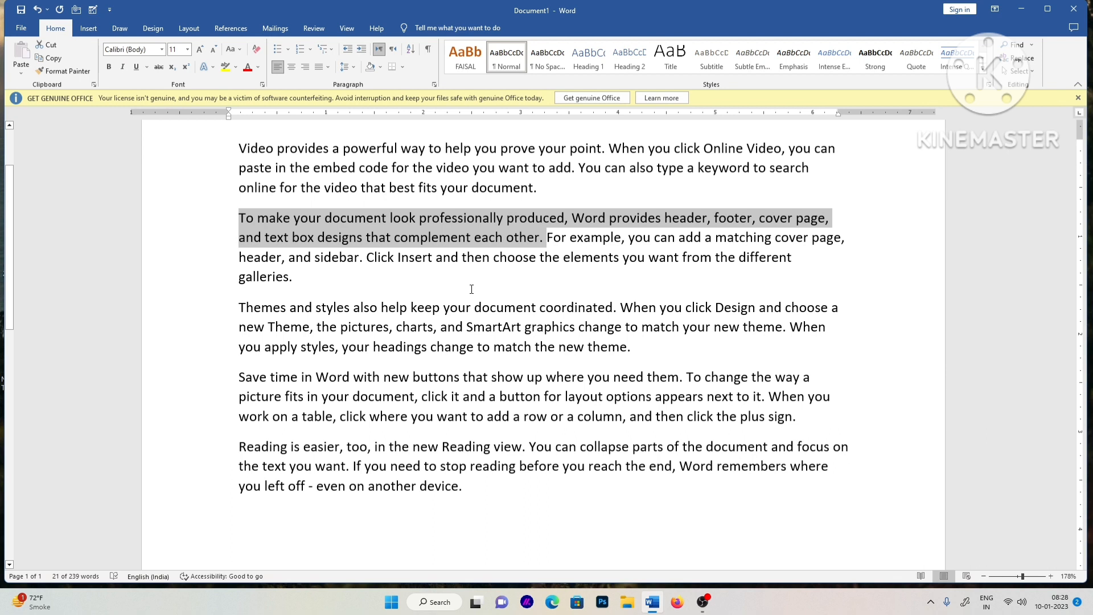
left_click(517, 307)
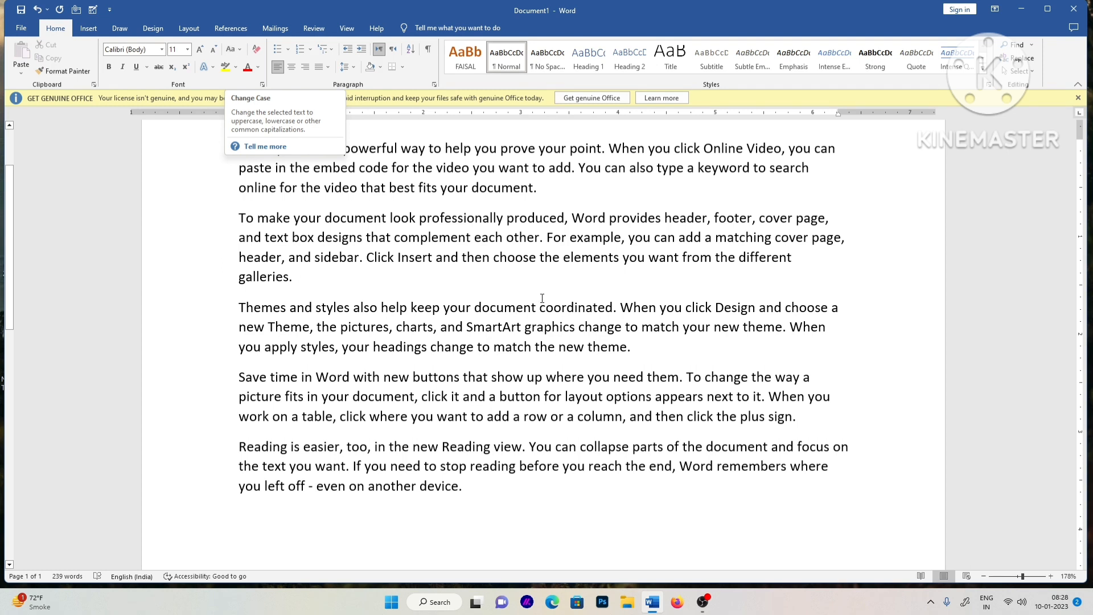
Apply Sentence case to the first sentence of the third paragraph, beginning with Themes and styles
scroll(481, 279, "down", 4)
scroll(483, 276, "down", 1)
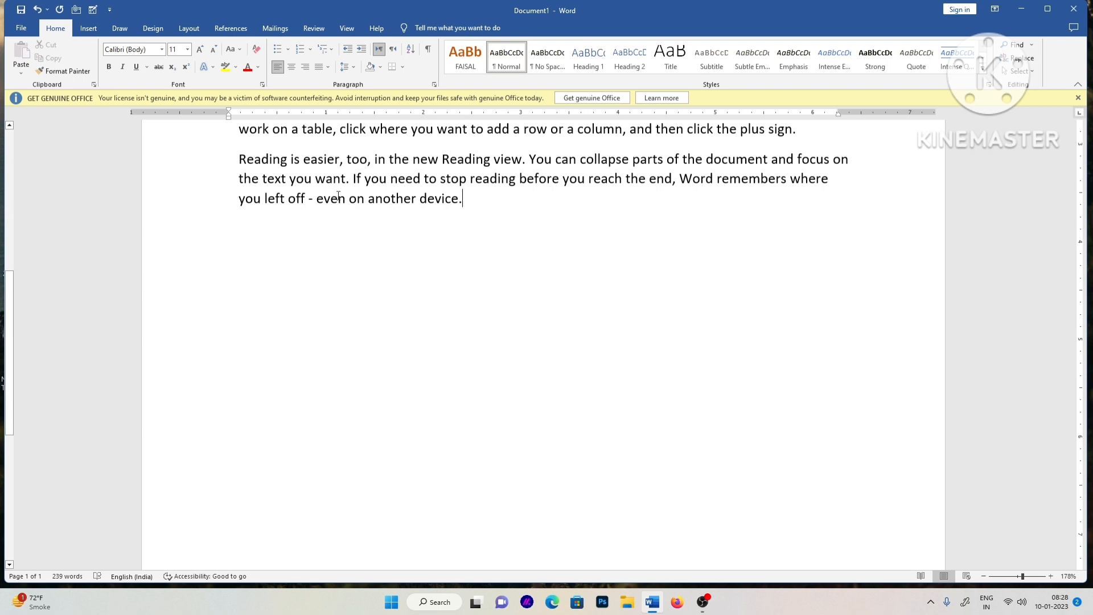
scroll(380, 202, "up", 5)
scroll(380, 202, "up", 2)
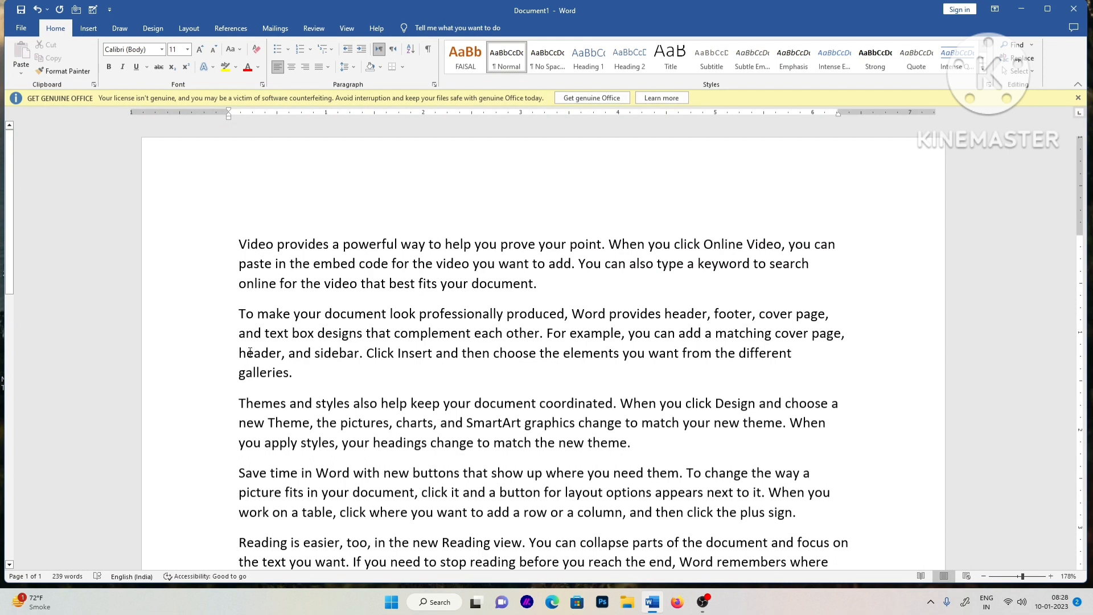
left_click_drag(242, 404, 605, 404)
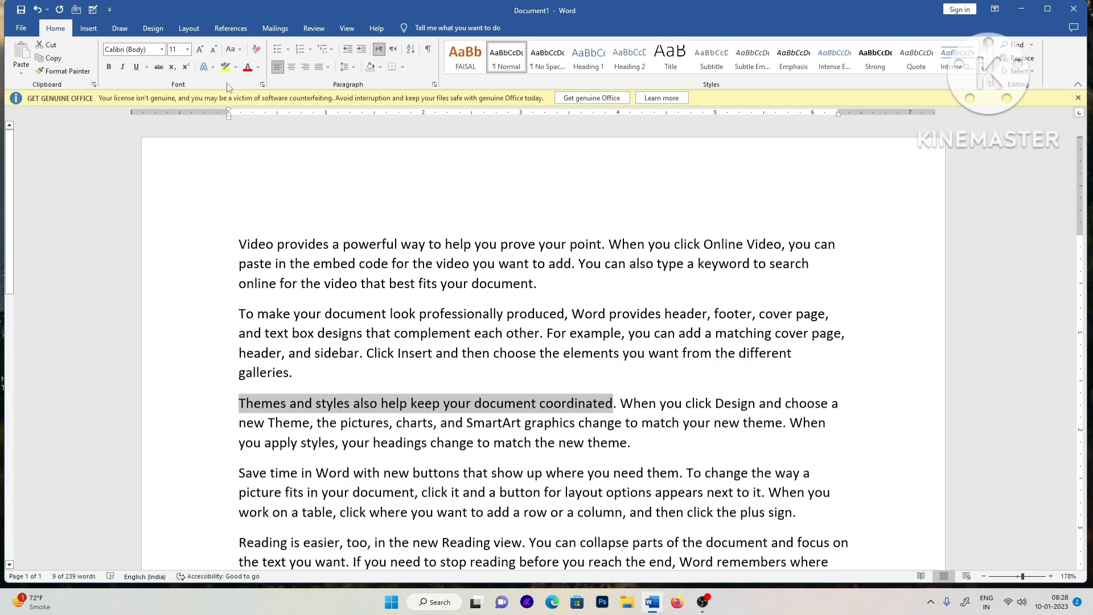
left_click(242, 51)
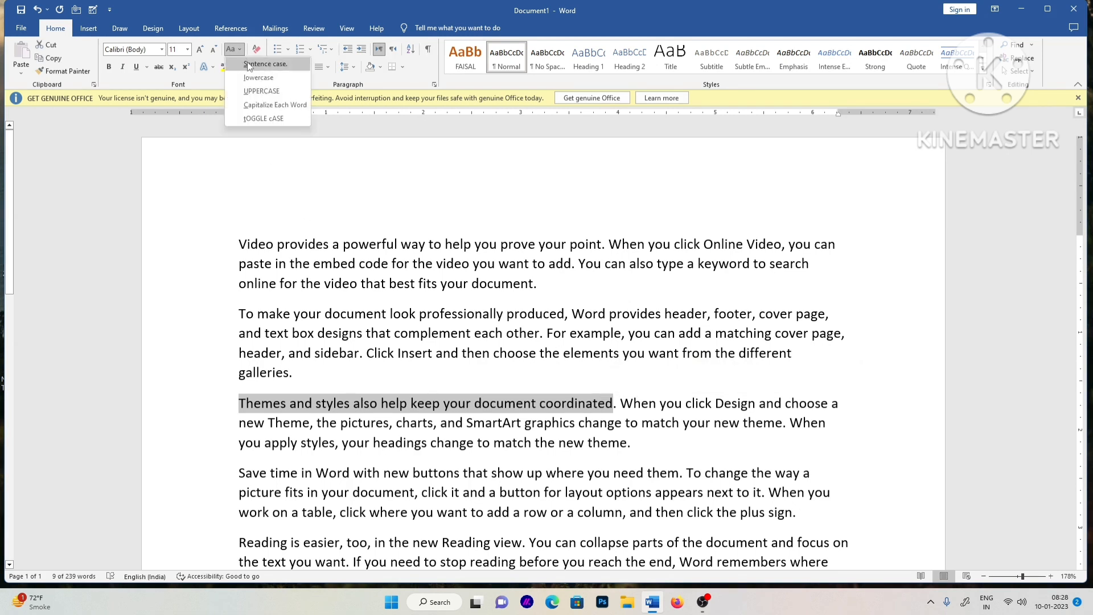
left_click(249, 64)
Replace the third paragraph's initial T with a lowercase t and move its opening text to after the word graphics
left_click(249, 404)
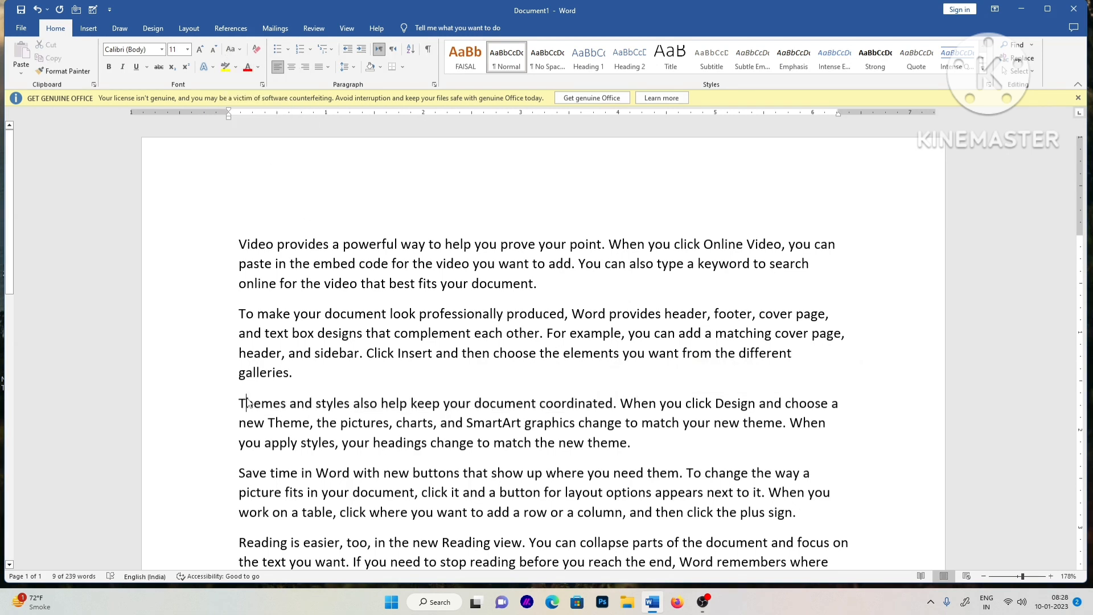
key("BackSpace")
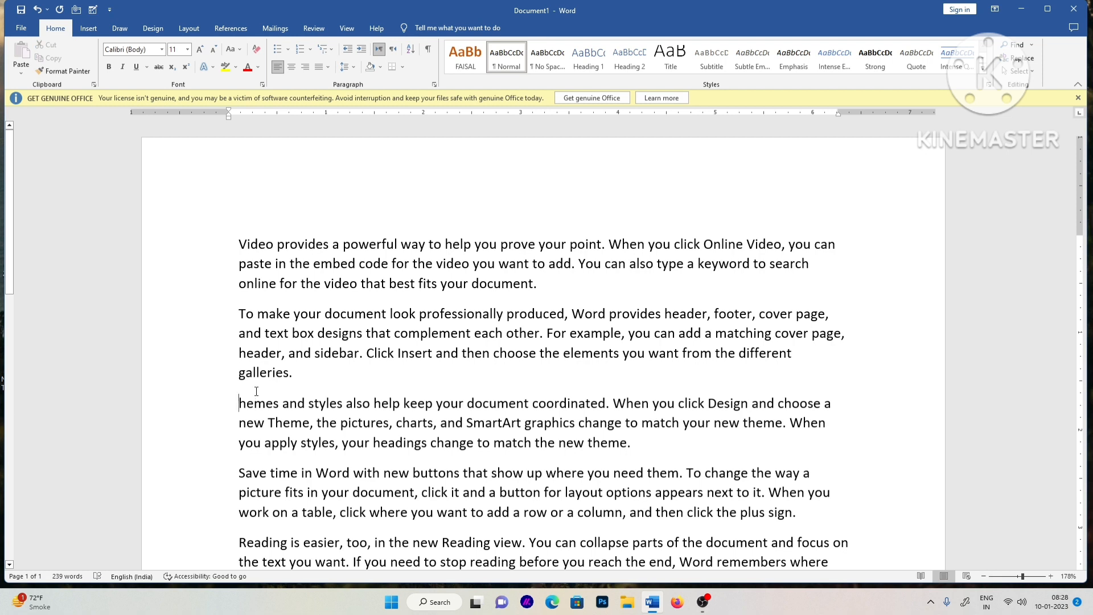
type("t")
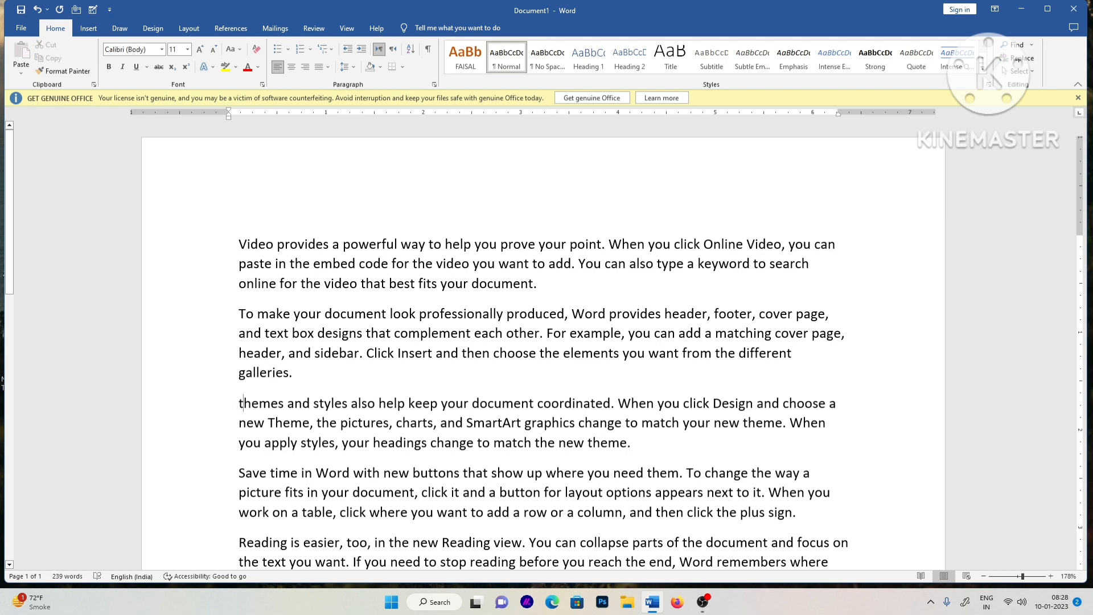
left_click(228, 409)
left_click_drag(261, 405, 580, 423)
left_click(496, 422)
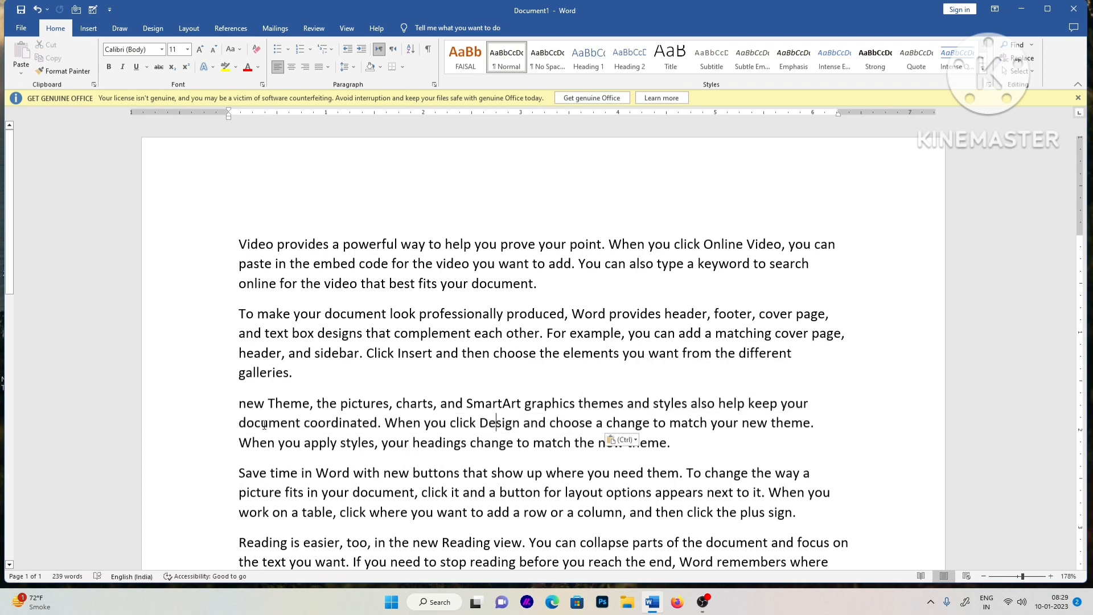
Replace the second paragraph's initial T with a lowercase t and apply Sentence case to its first sentence
left_click(246, 312)
key("BackSpace")
type("t")
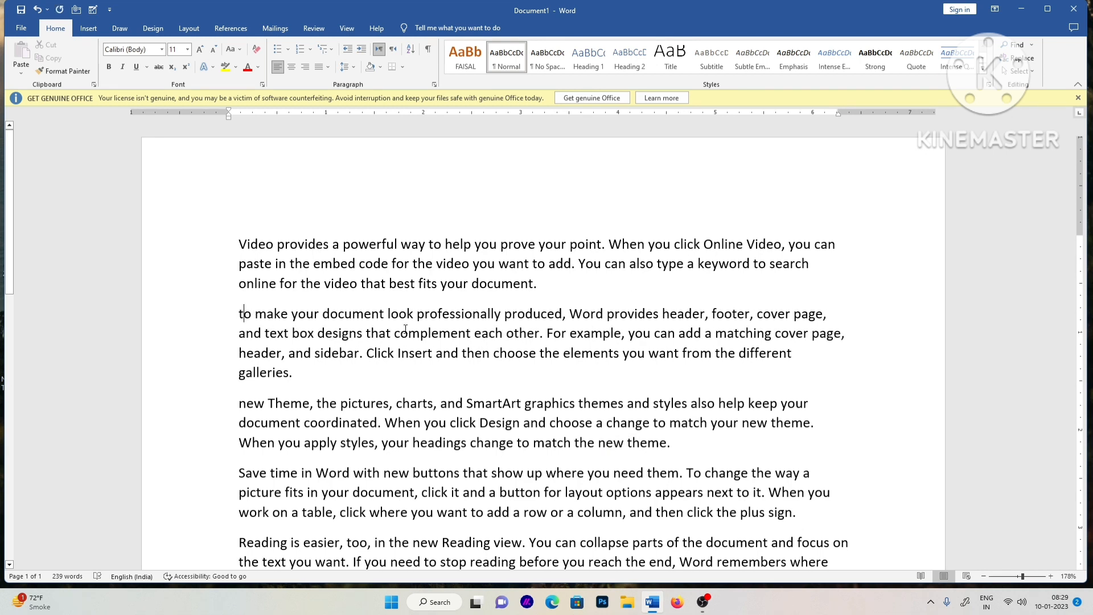
left_click_drag(545, 336, 237, 311)
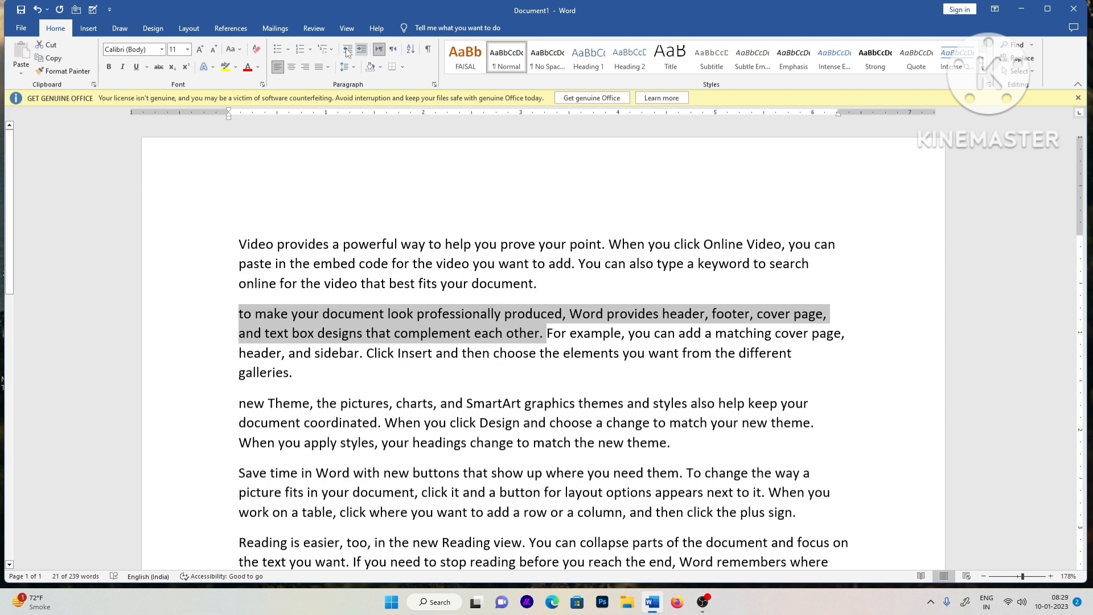
left_click(240, 51)
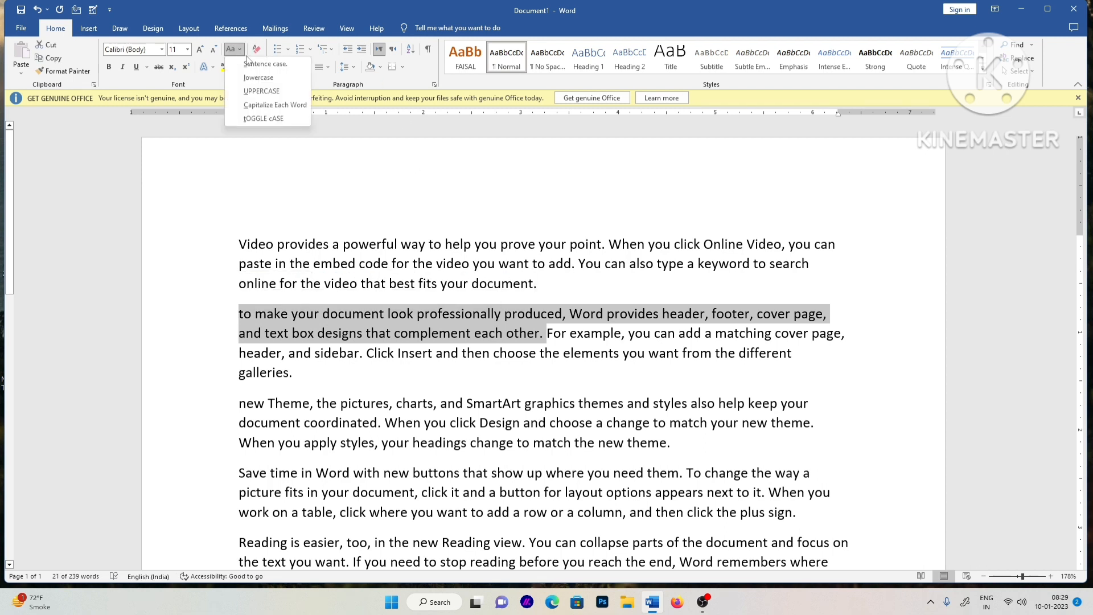
left_click(250, 61)
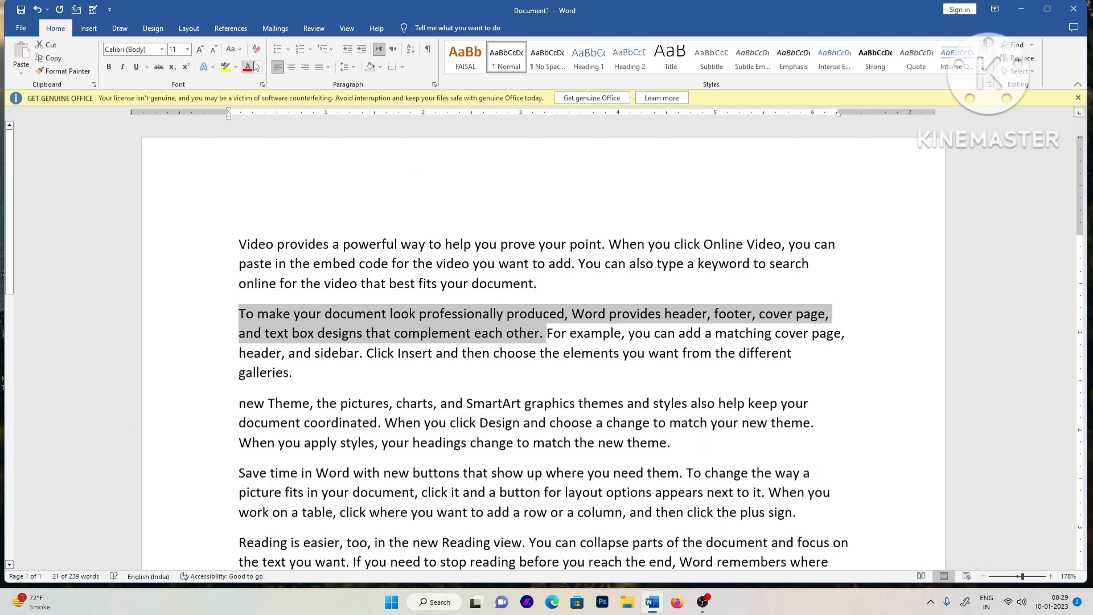
left_click(241, 315)
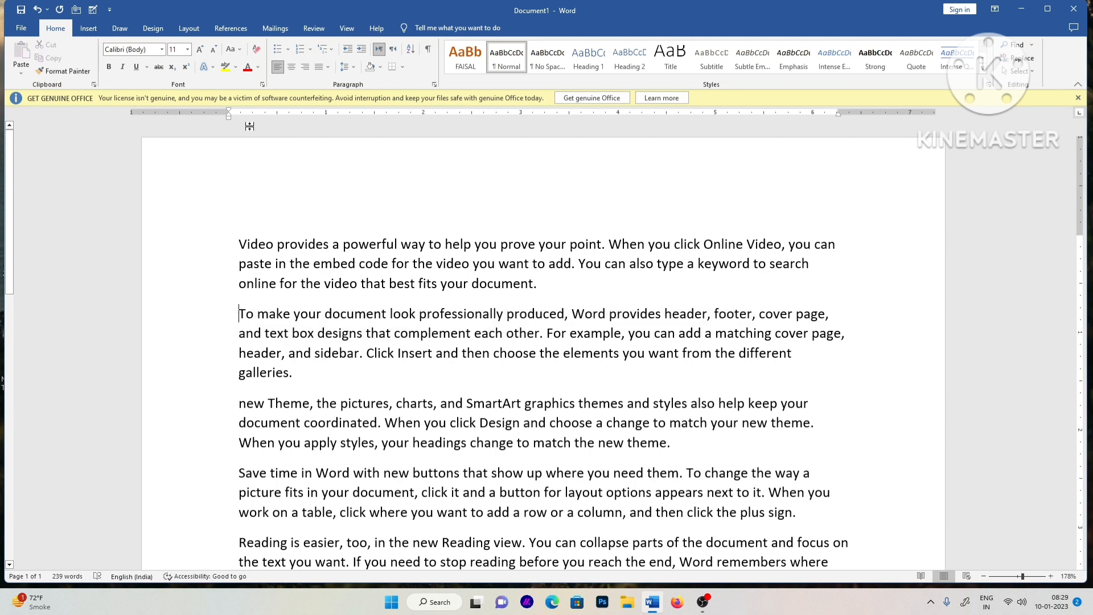
Examine the available Change Case options and the sample paragraphs they could be applied to
left_click(241, 50)
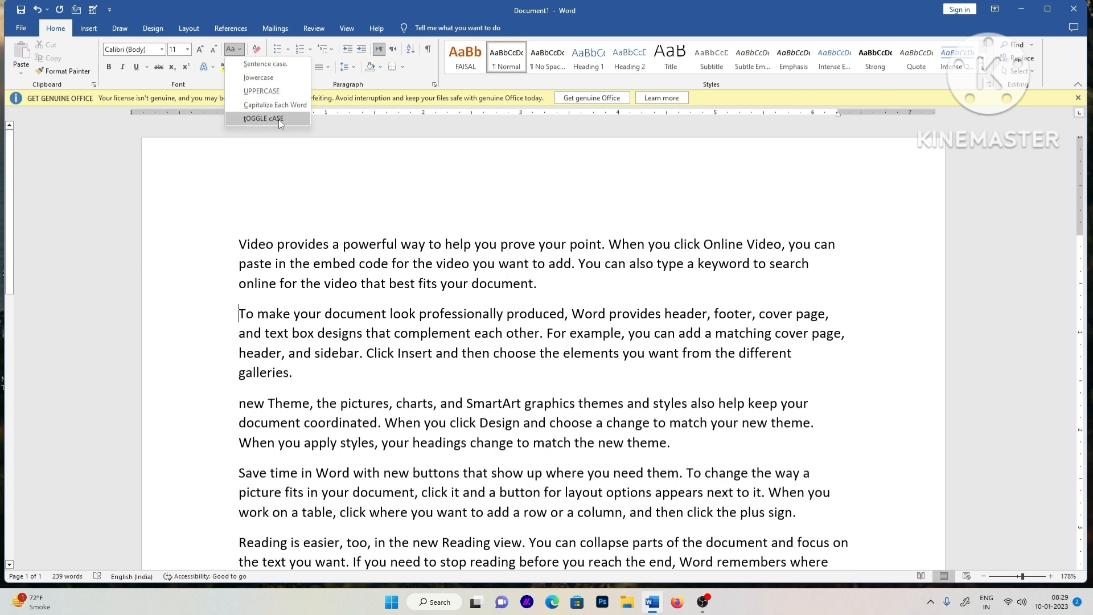
scroll(435, 261, "down", 5)
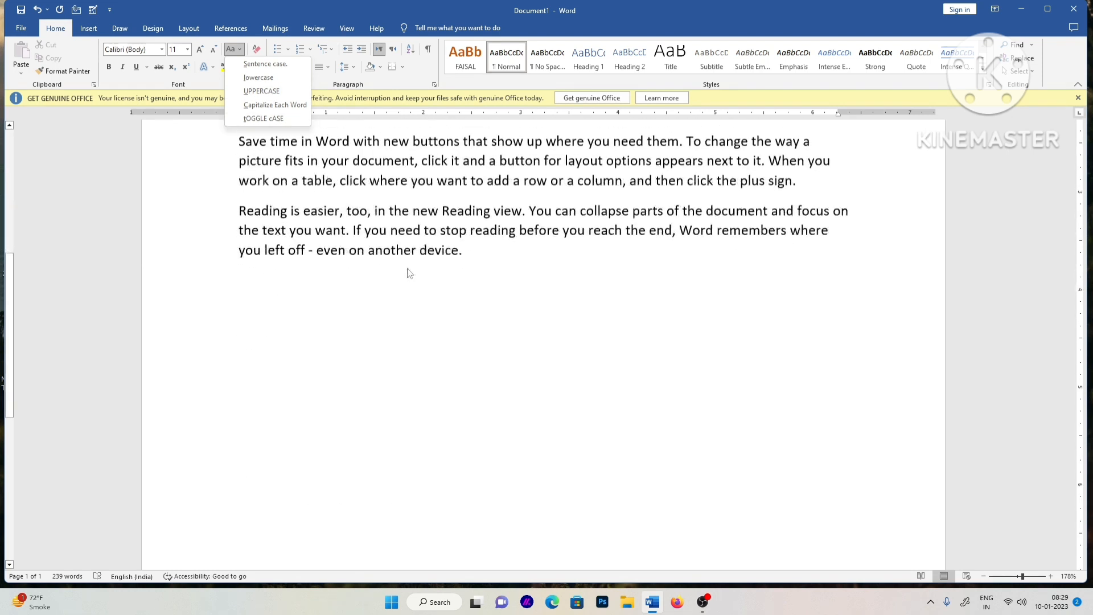
left_click(463, 249)
scroll(463, 249, "up", 3)
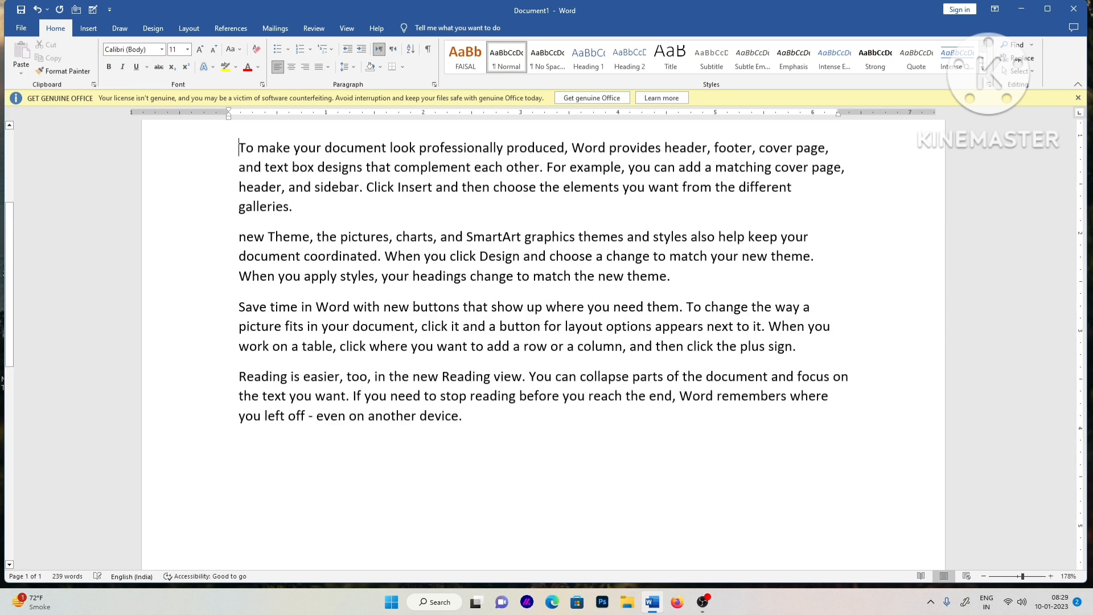
left_click(466, 423)
left_click(234, 49)
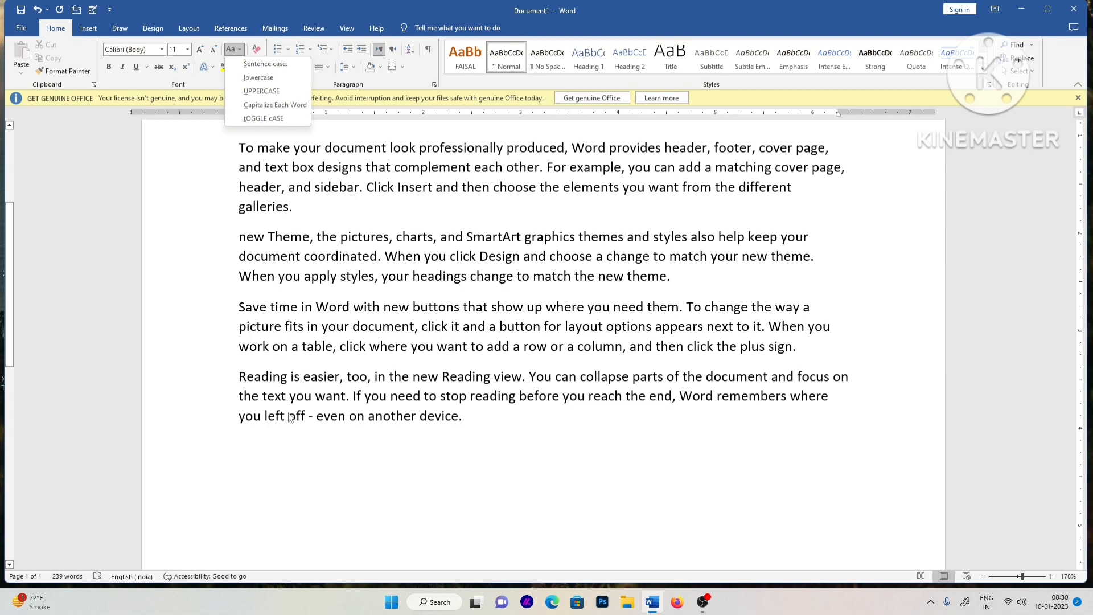
Add a first name in capitals on the blank line below the last paragraph and convert it to lowercase
left_click(251, 442)
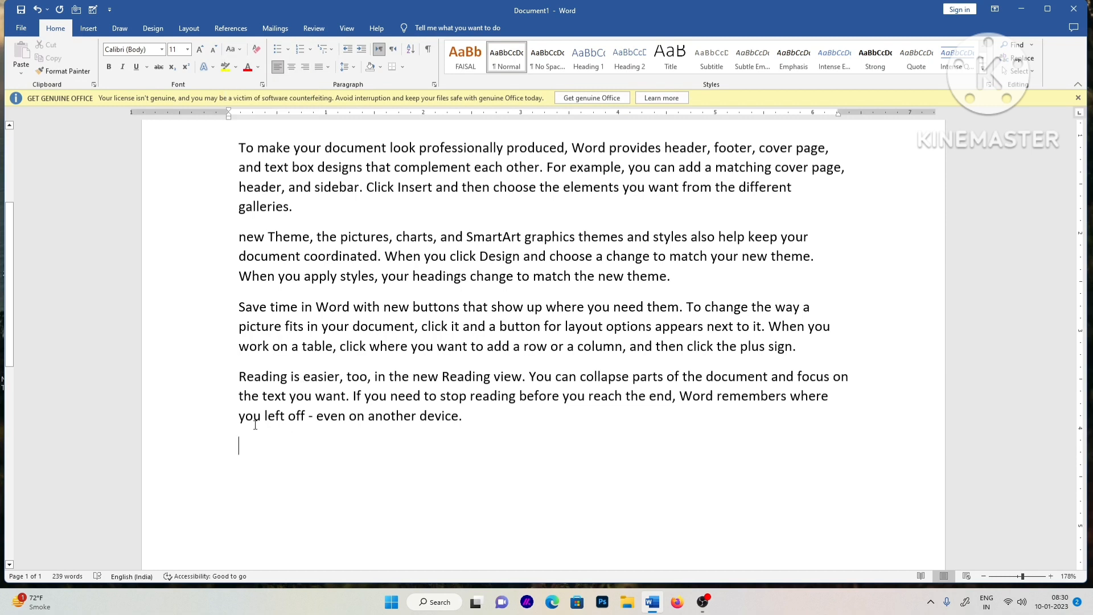
type("FAISAL")
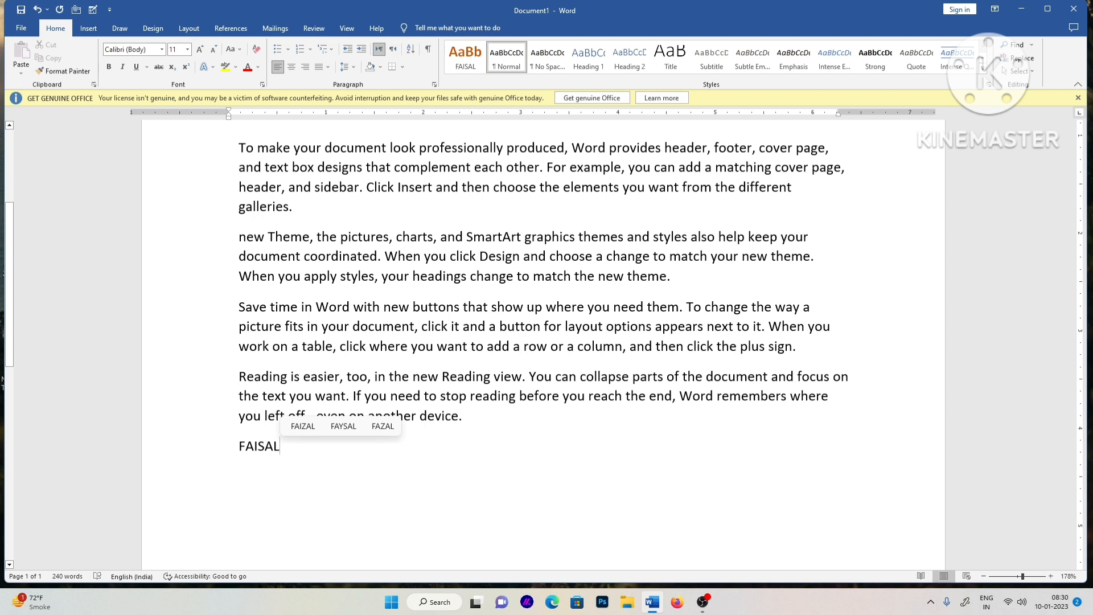
key("shift+Left")
key("shift+Left")
key("shift+Left")
key("shift+Left")
key("shift+Left")
key("shift+Left")
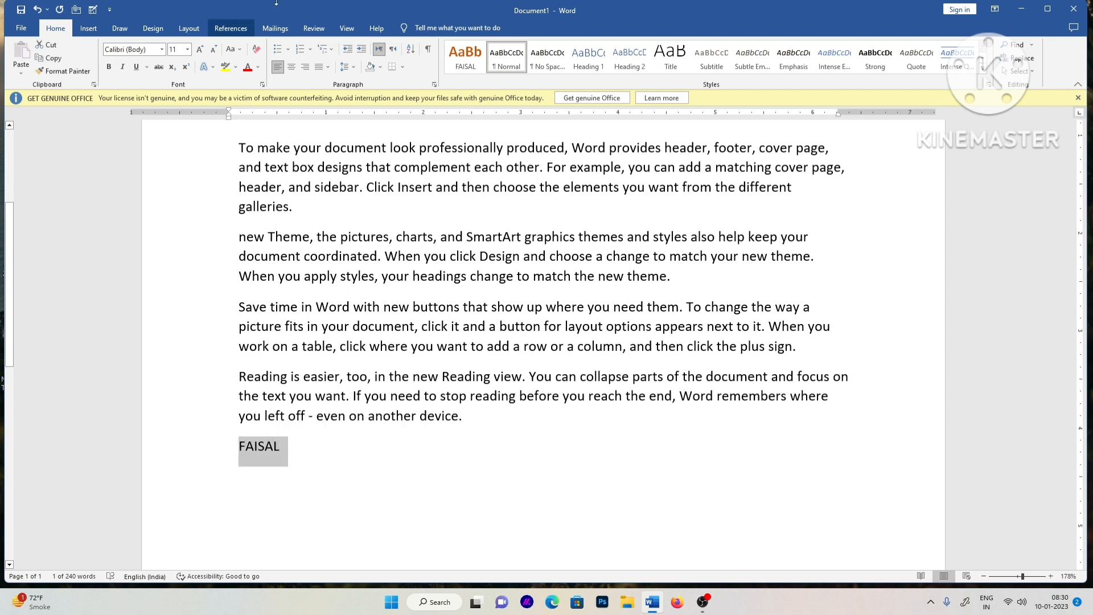
left_click(240, 50)
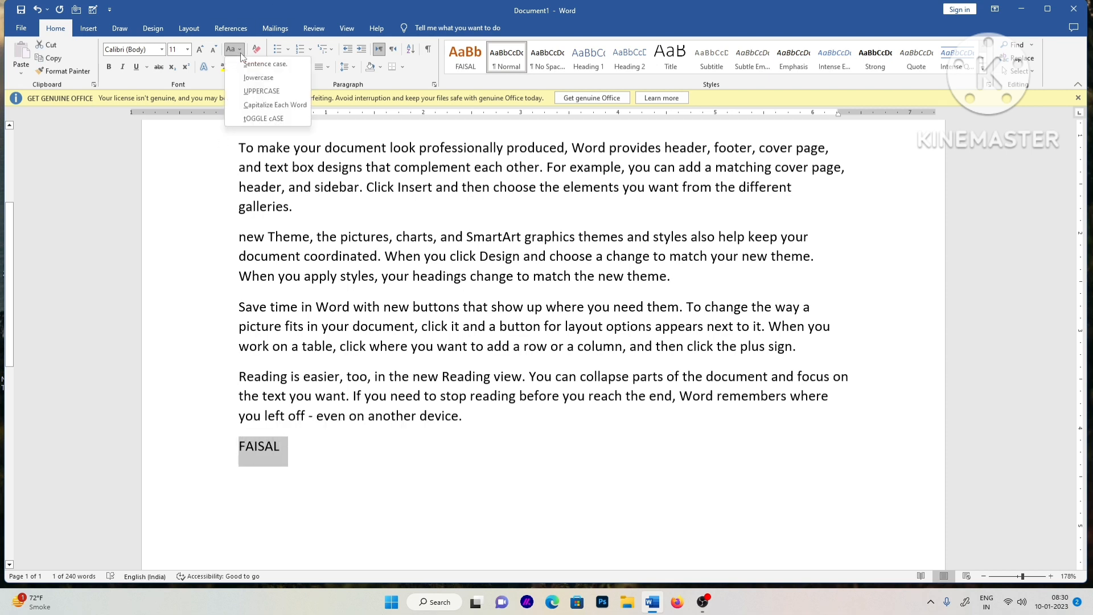
left_click(257, 78)
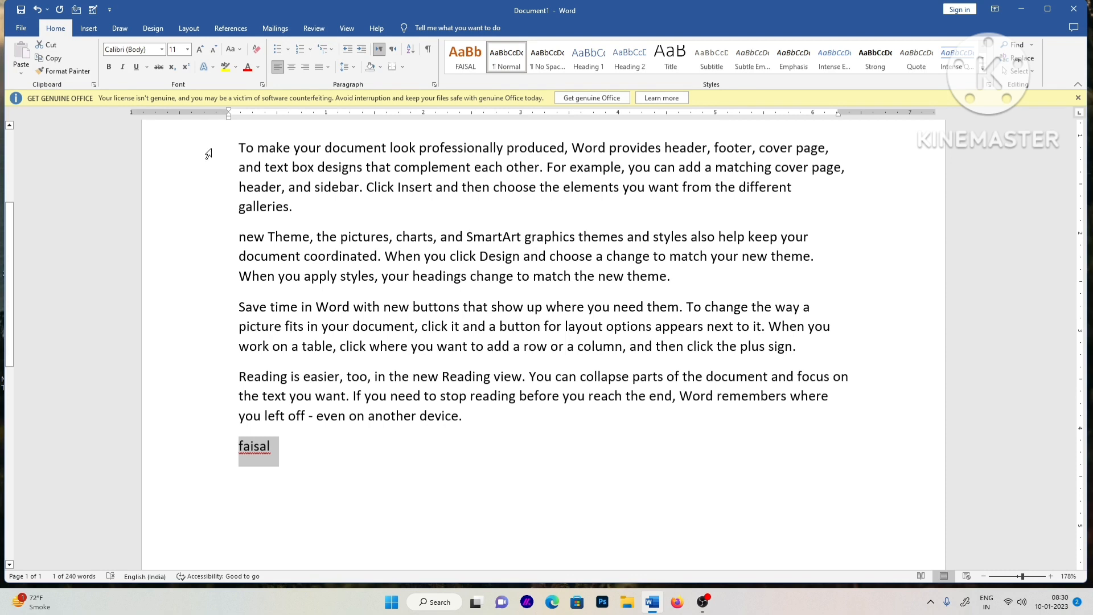
Apply the UPPERCASE option to the first name below the last paragraph
left_click(240, 51)
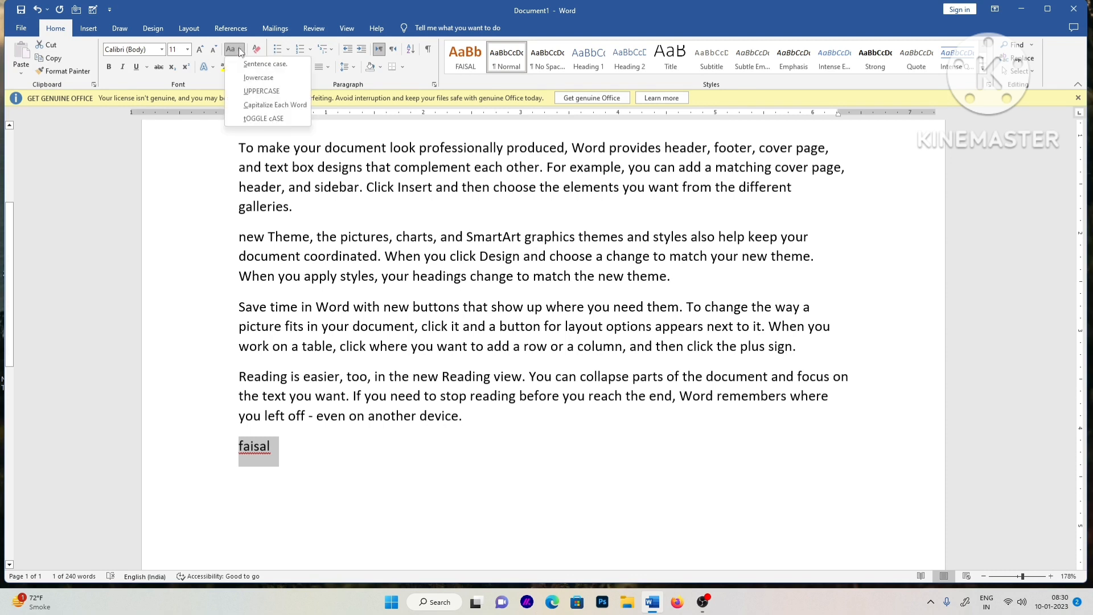
left_click(262, 91)
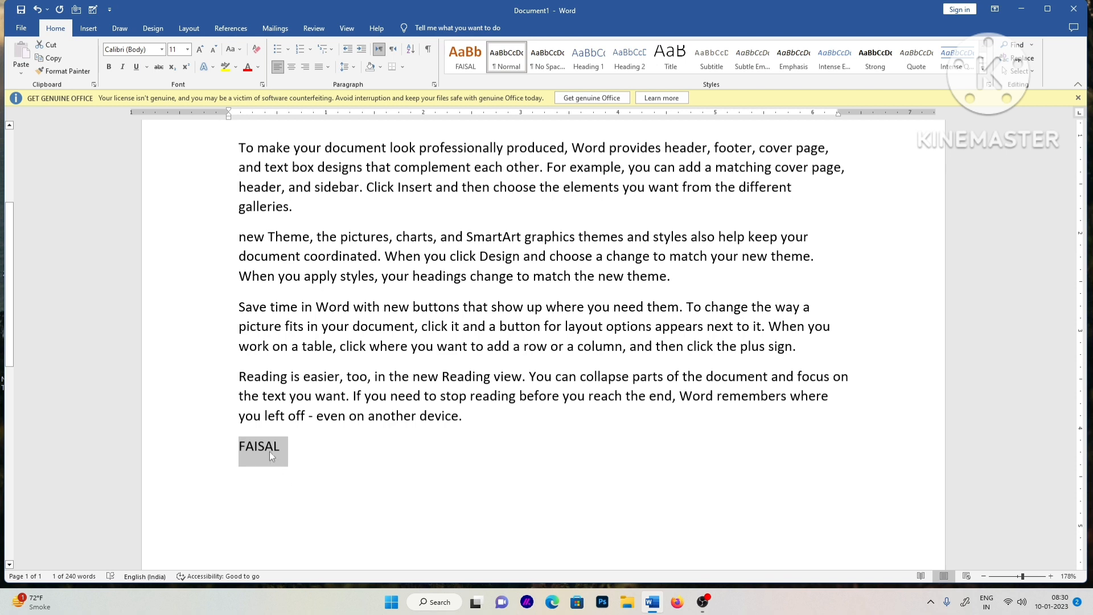
left_click(239, 50)
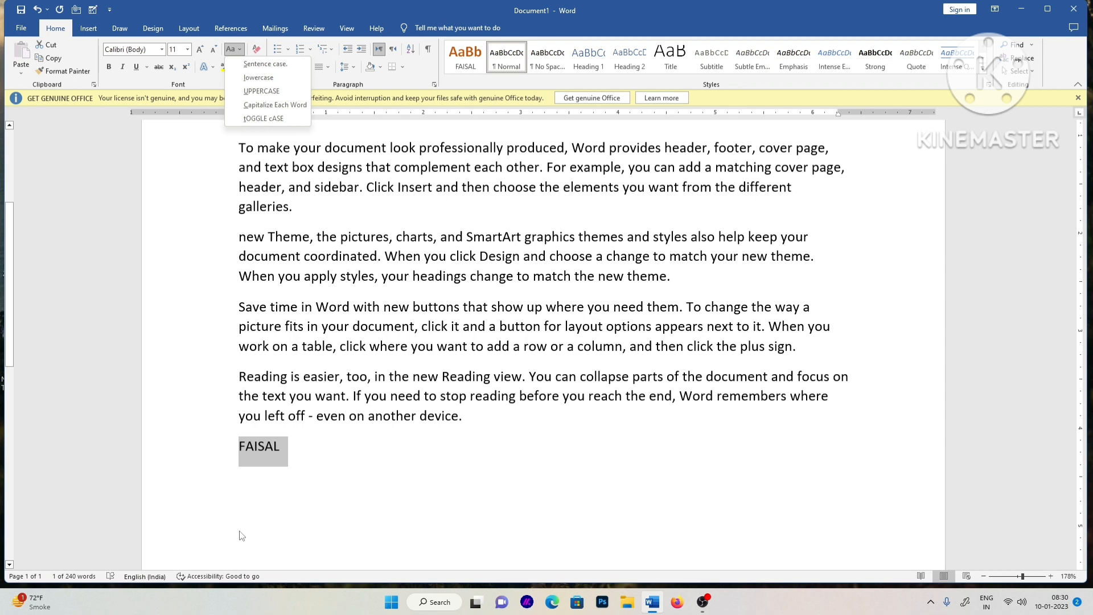
left_click(292, 459)
left_click(285, 452)
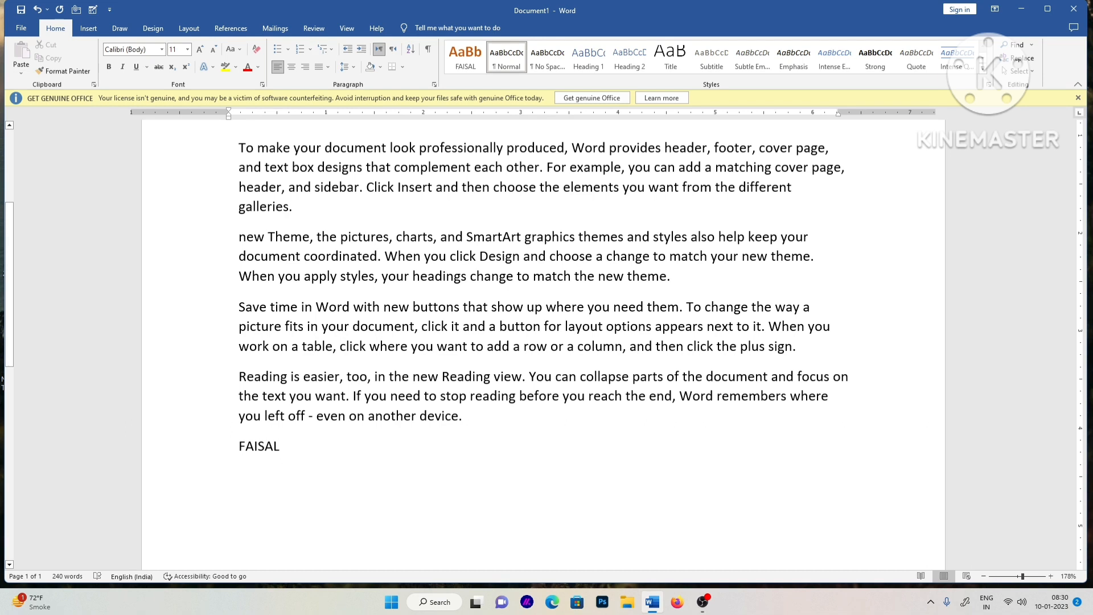
Add the sentence "This is my name." on a new line below the first name
key("Return")
type("This is my name")
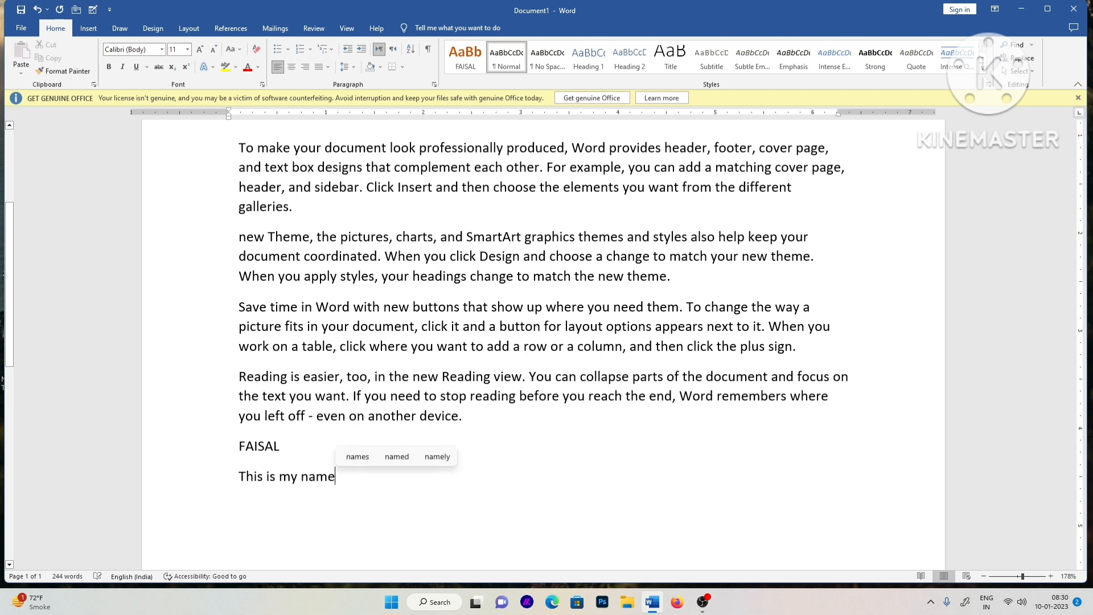
type(".")
Apply Capitalize Each Word to the whole sentence "This is my name."
key("shift+Left")
key("shift+Left")
key("shift+Left")
key("shift+Left")
key("shift+Left")
key("shift+Left")
key("shift+Left")
key("shift+Left")
key("shift+Left")
key("shift+Left")
key("shift+Left")
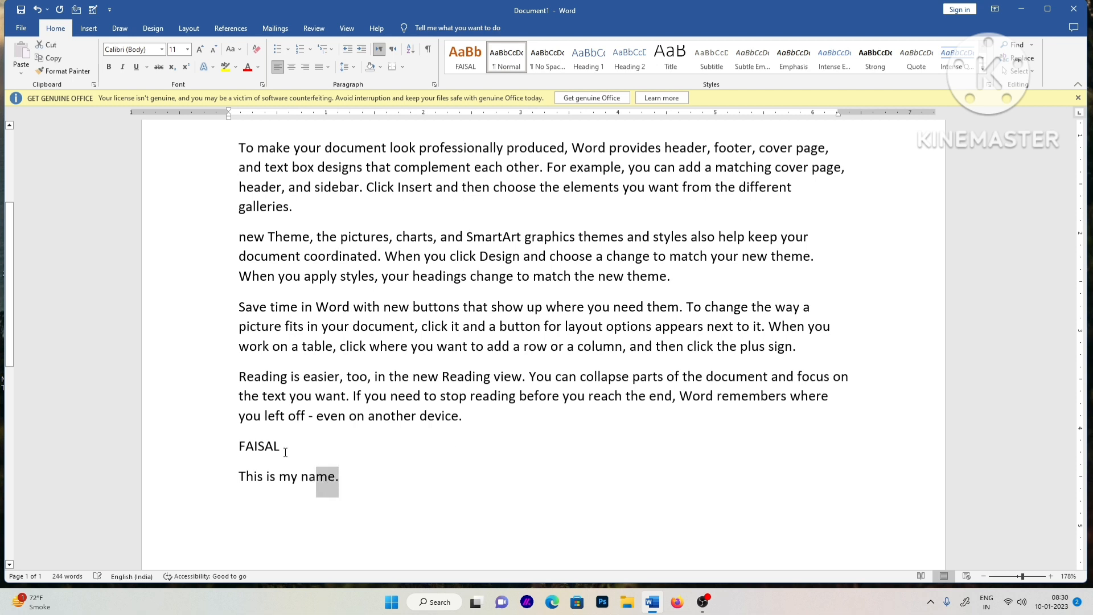
key("shift+Left")
key("shift+Left")
key("shift+Left")
key("shift+Left")
key("shift+Left")
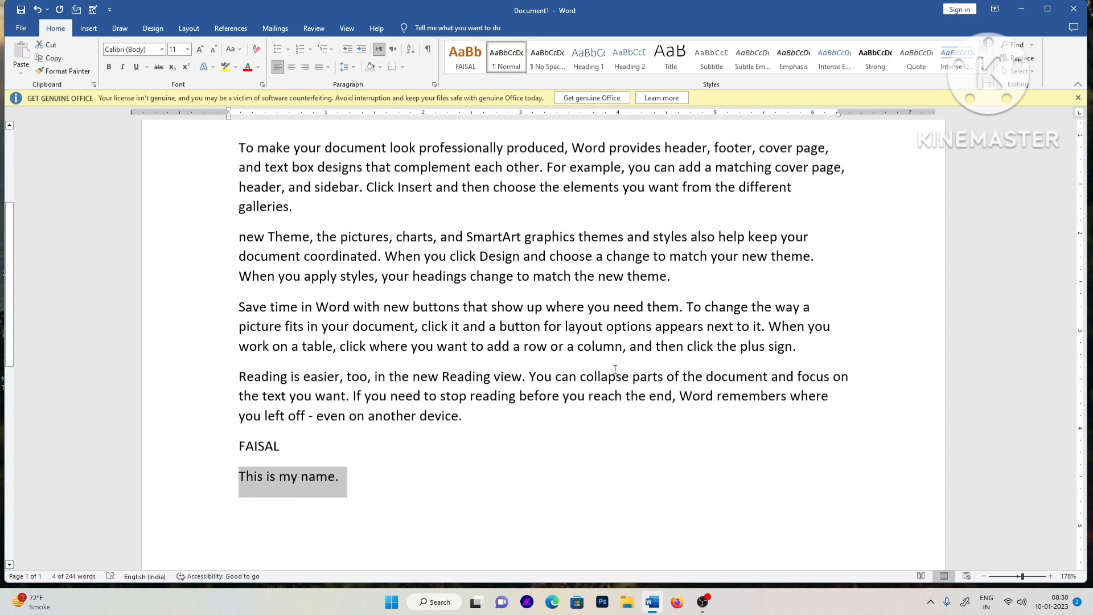
left_click(241, 49)
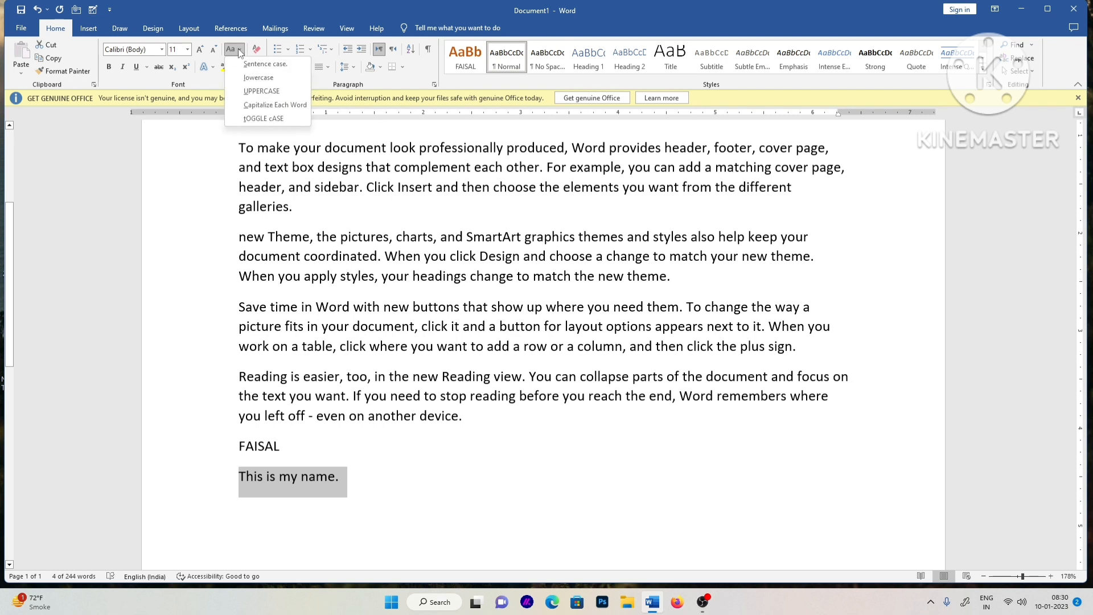
left_click(275, 104)
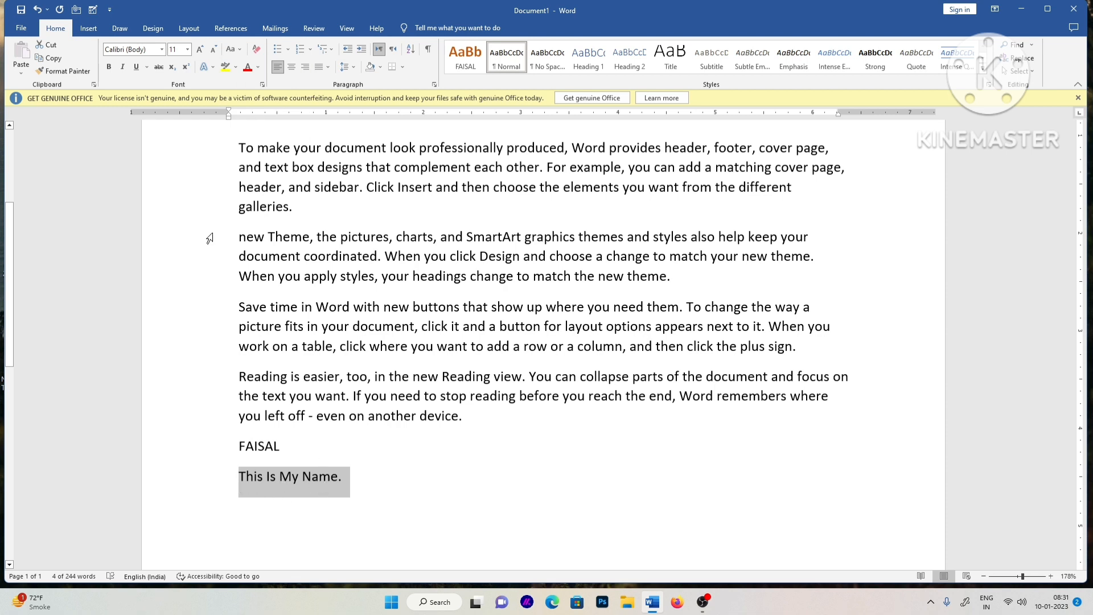
Apply tOGGLE cASE to the sentence on the last line and deselect it
left_click(232, 49)
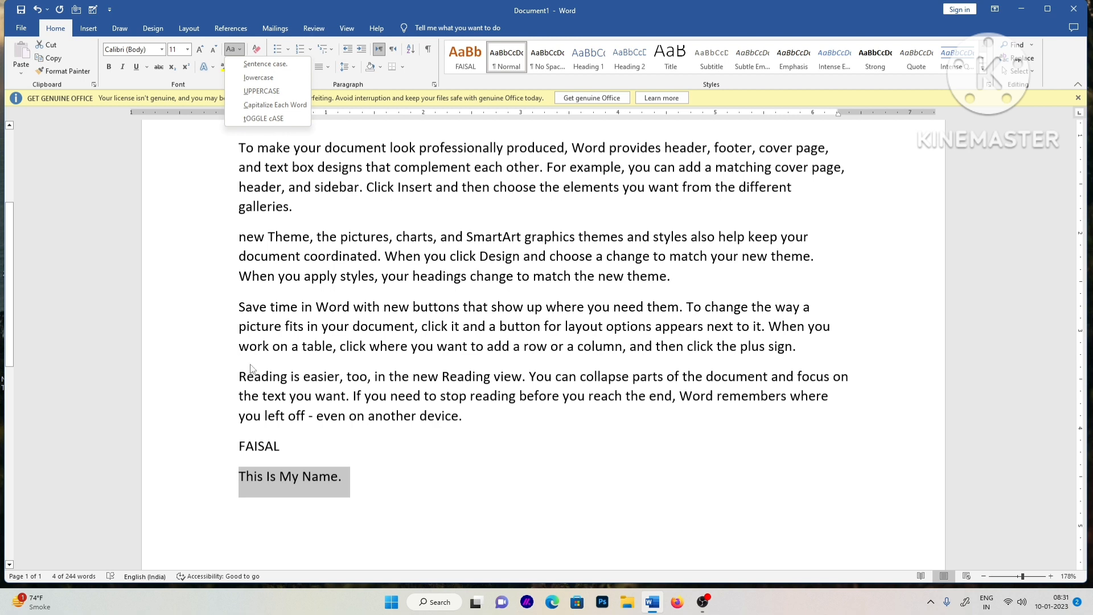
left_click(279, 118)
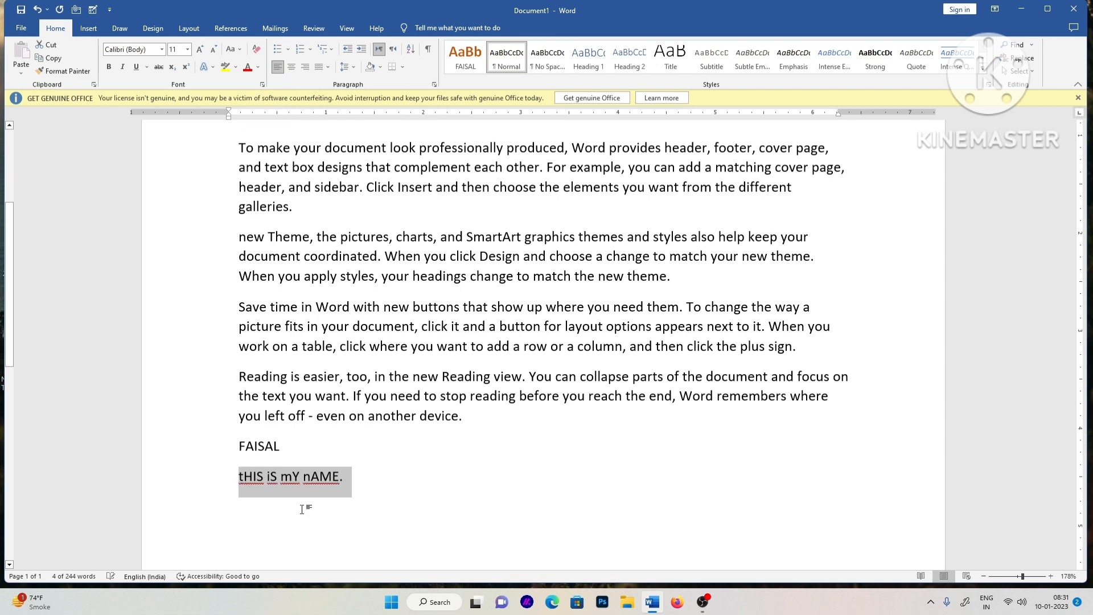
left_click(238, 50)
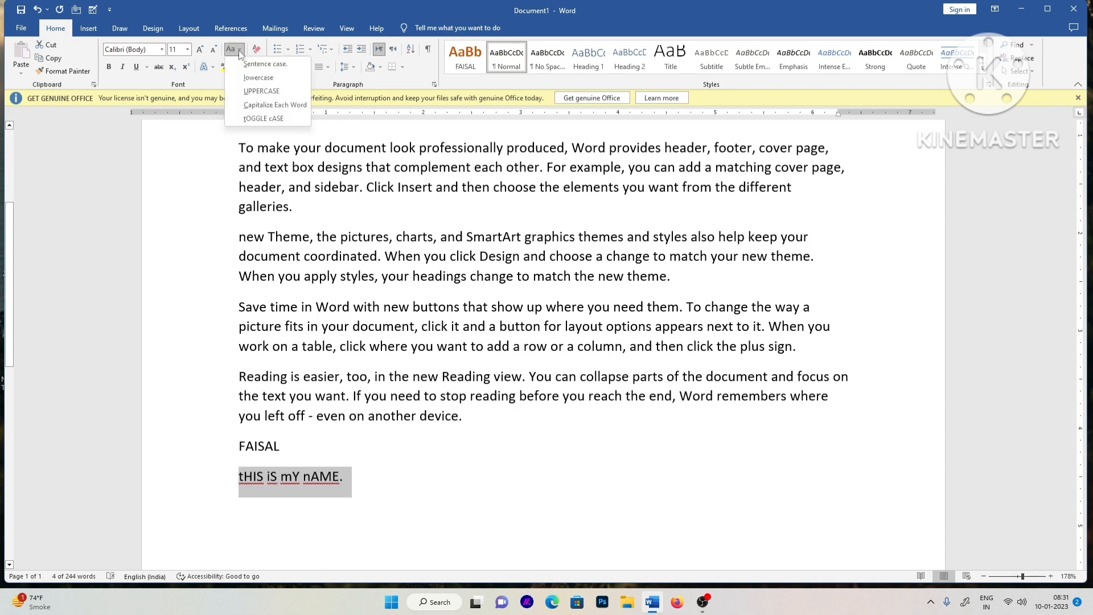
key("Escape")
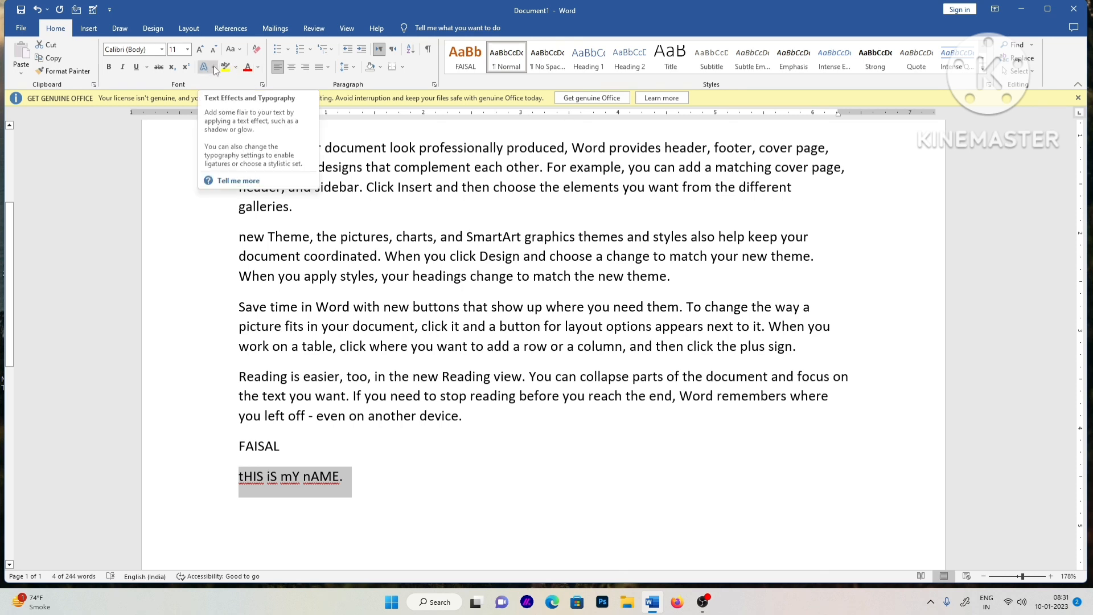
left_click(464, 376)
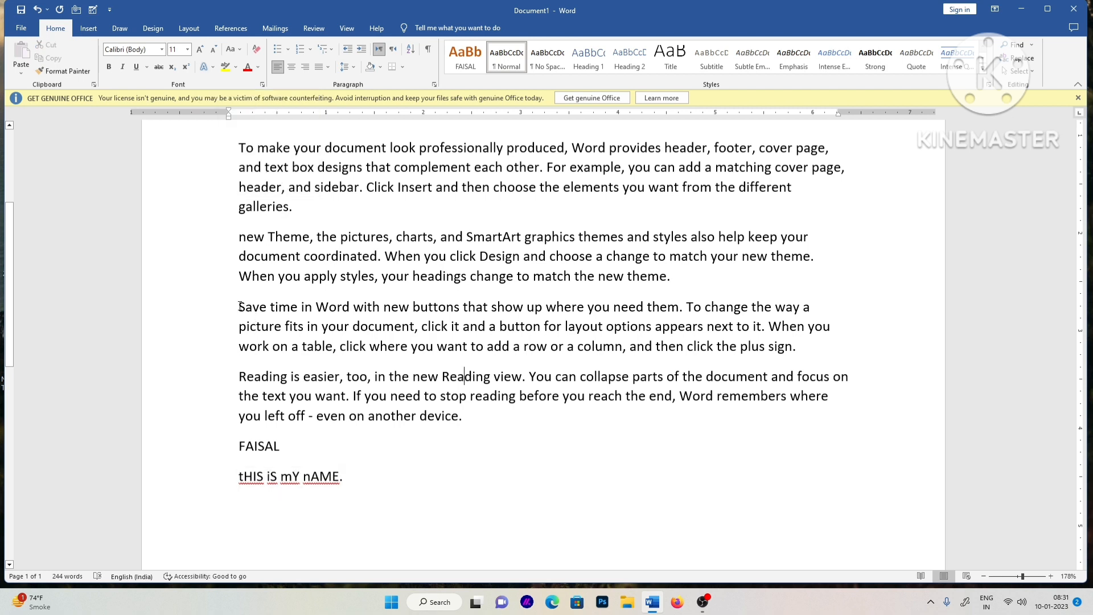
Set the font size of the first name below the last paragraph to 30
left_click_drag(238, 307, 545, 308)
left_click_drag(293, 444, 238, 445)
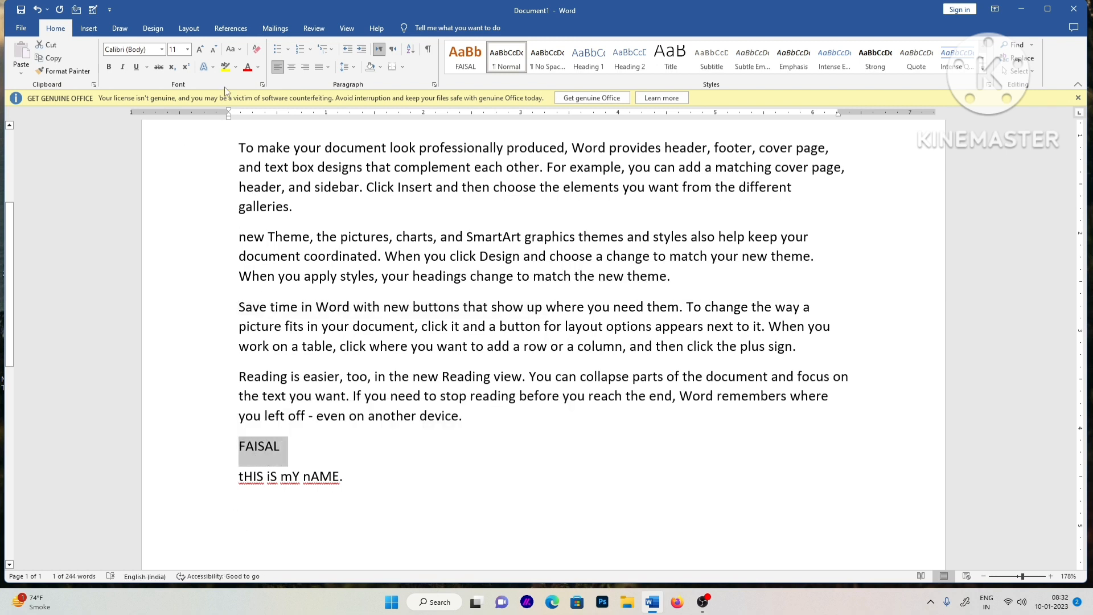
left_click(209, 67)
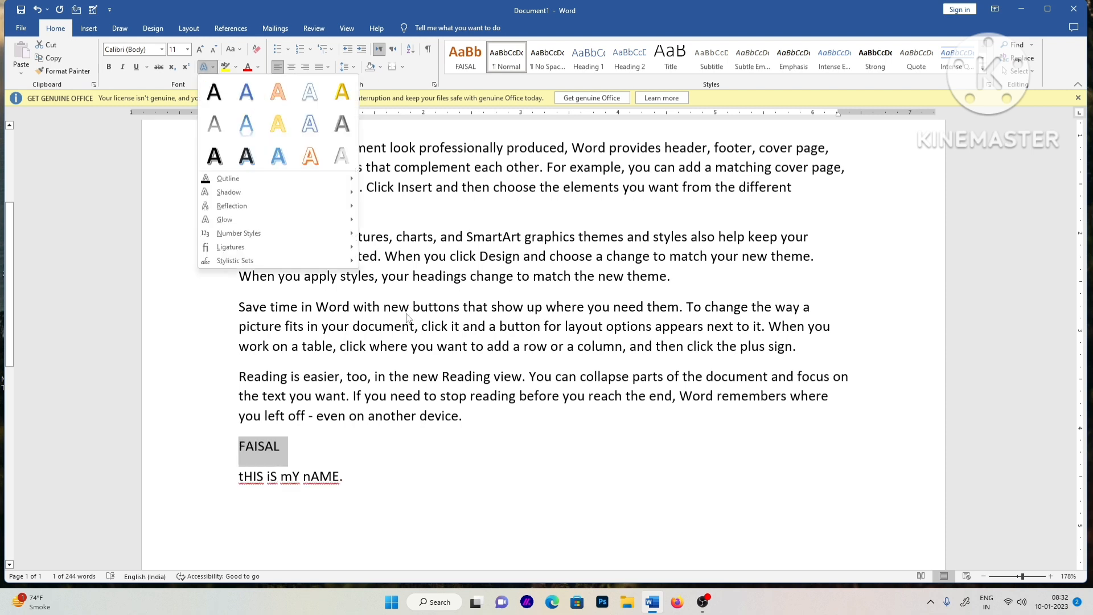
left_click(180, 49)
type("18")
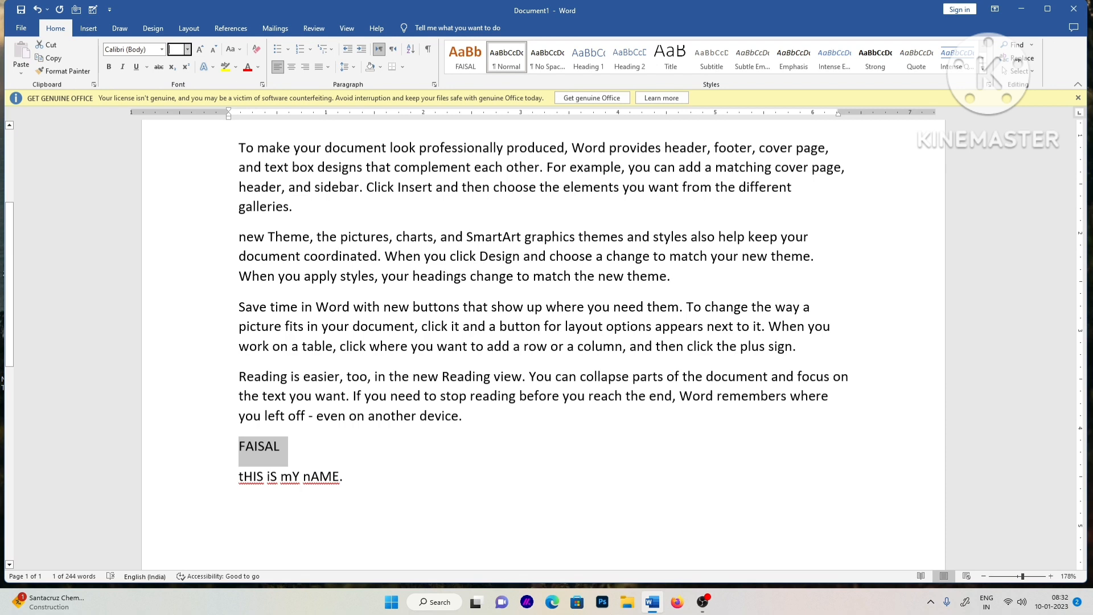
type("30")
key("Return")
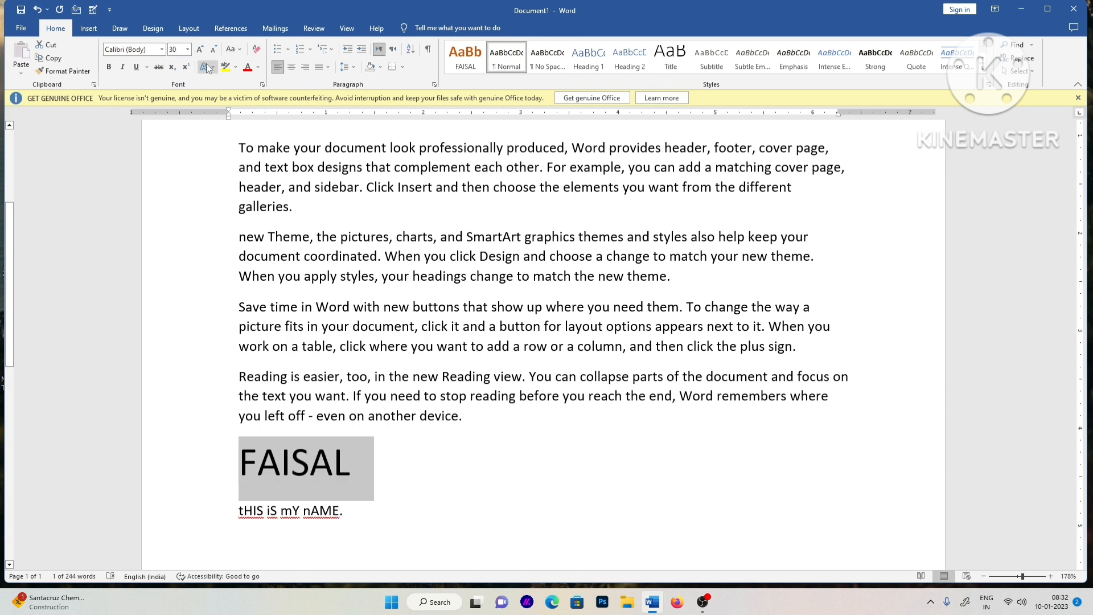
Preview the text effect presets, the outline, shadow, reflection and glow options, and the highlight colours on the enlarged name
left_click(211, 68)
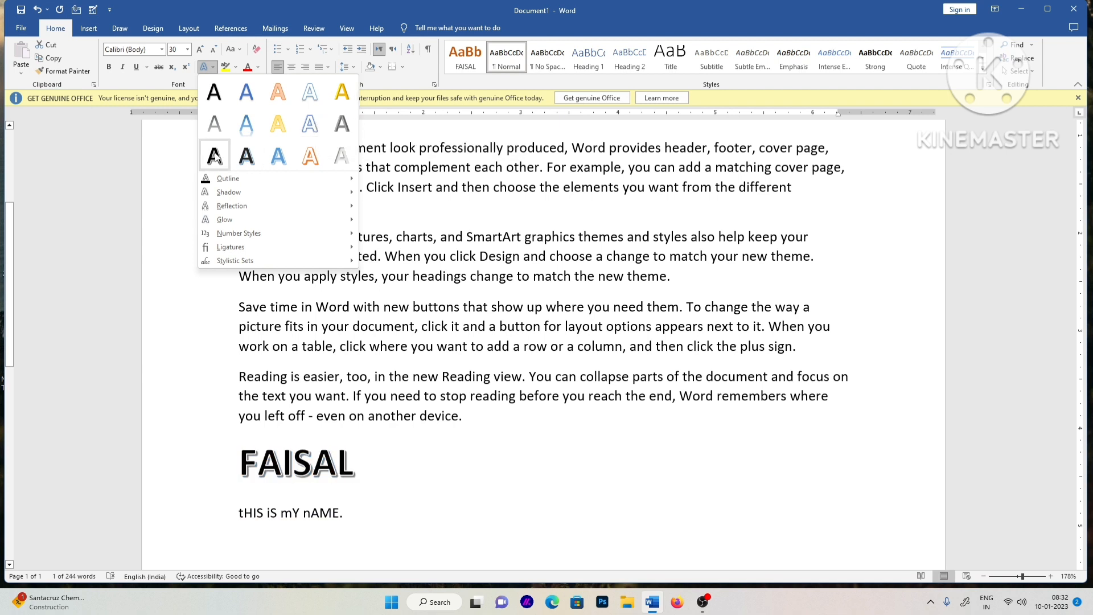
mouse_move(222, 178)
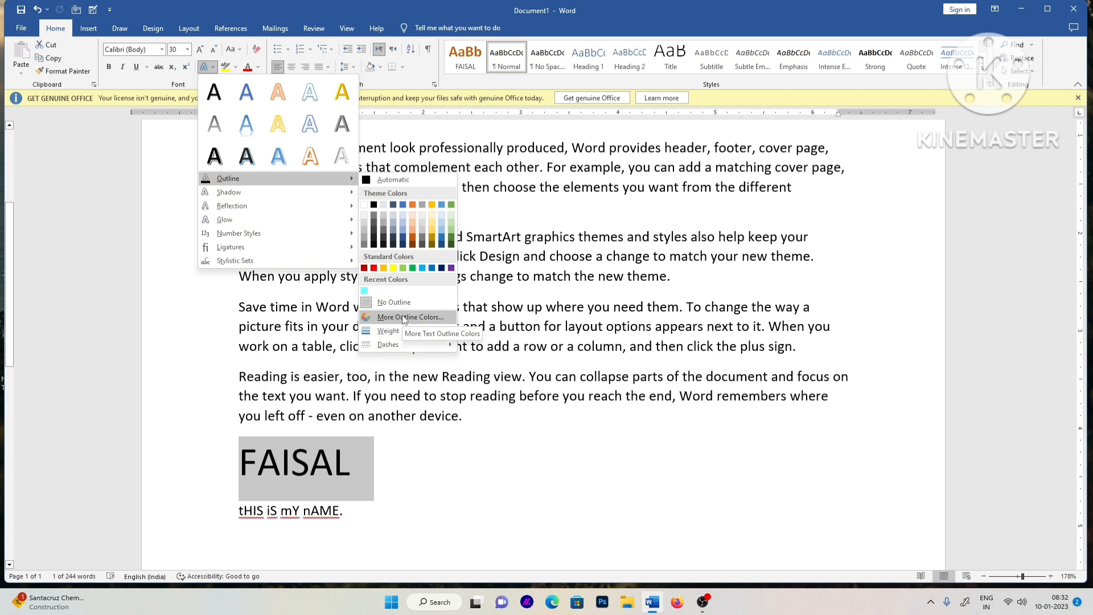
mouse_move(400, 333)
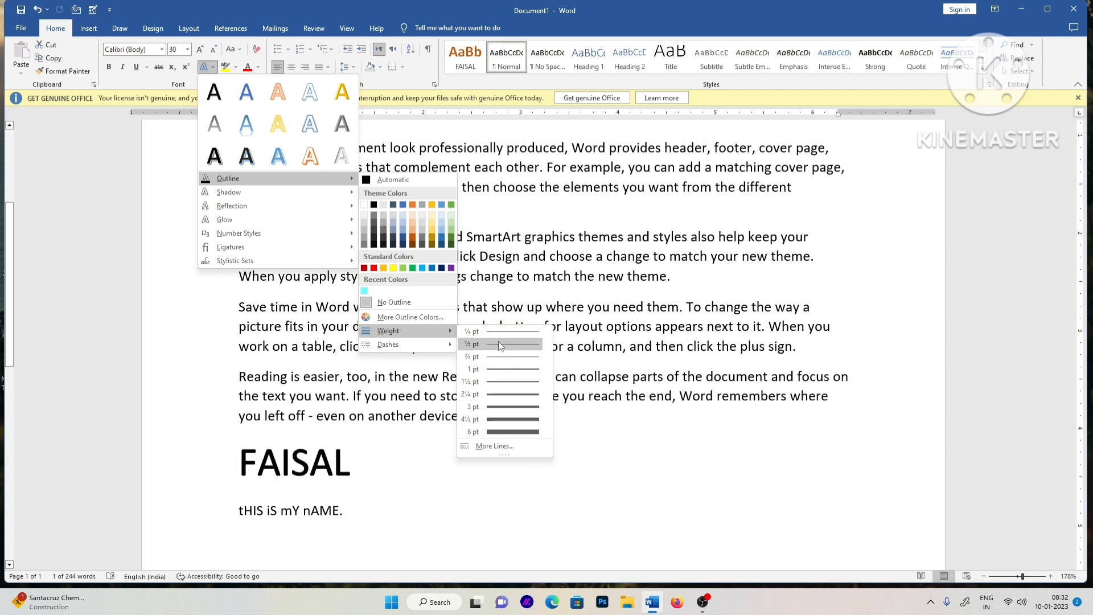
mouse_move(444, 348)
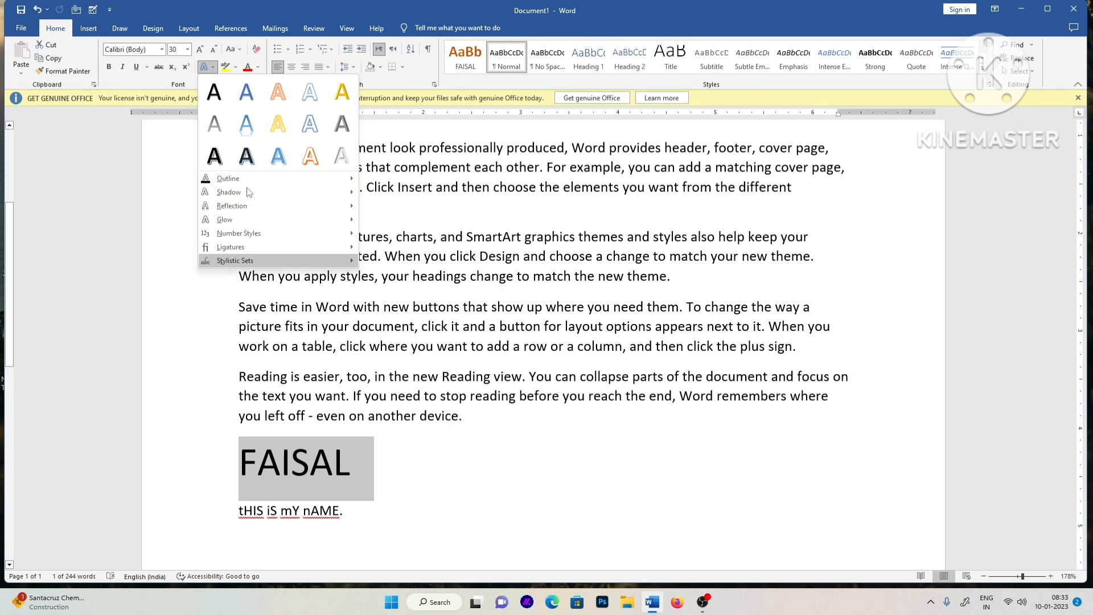
mouse_move(268, 192)
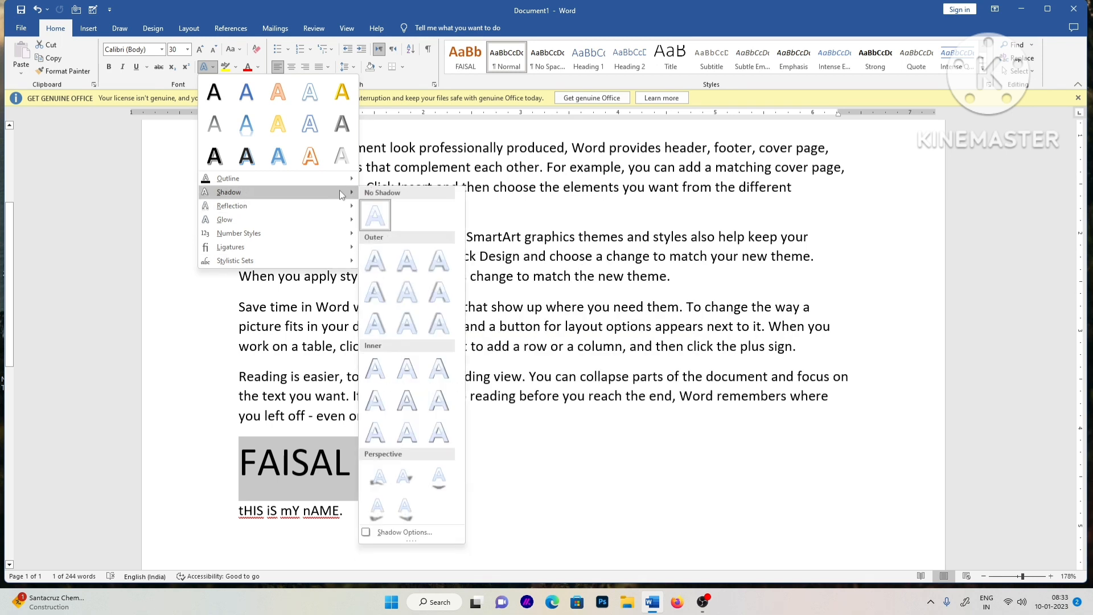
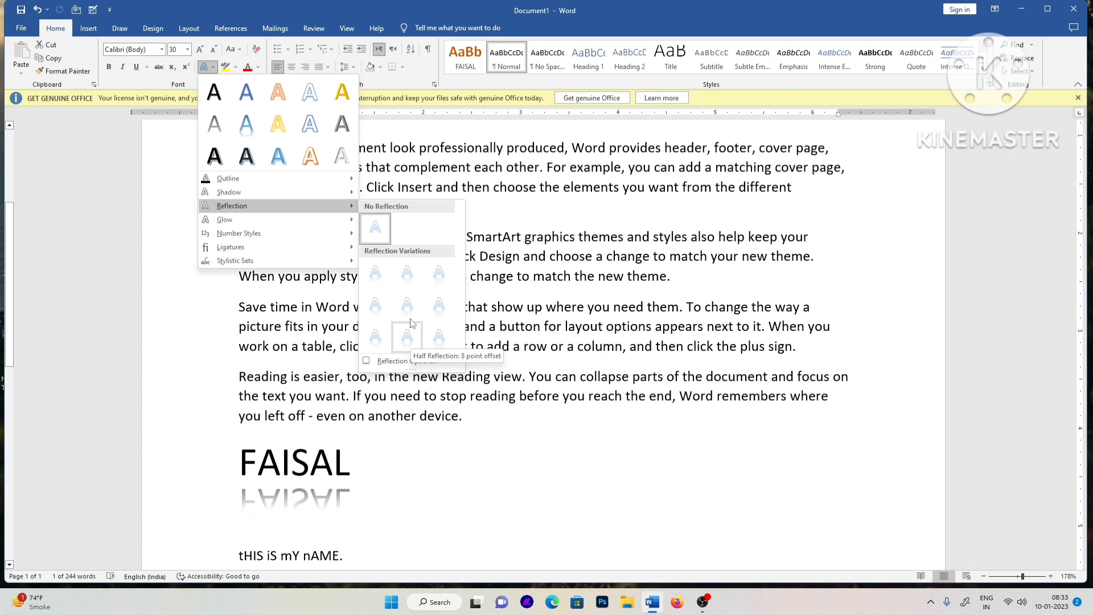
mouse_move(266, 226)
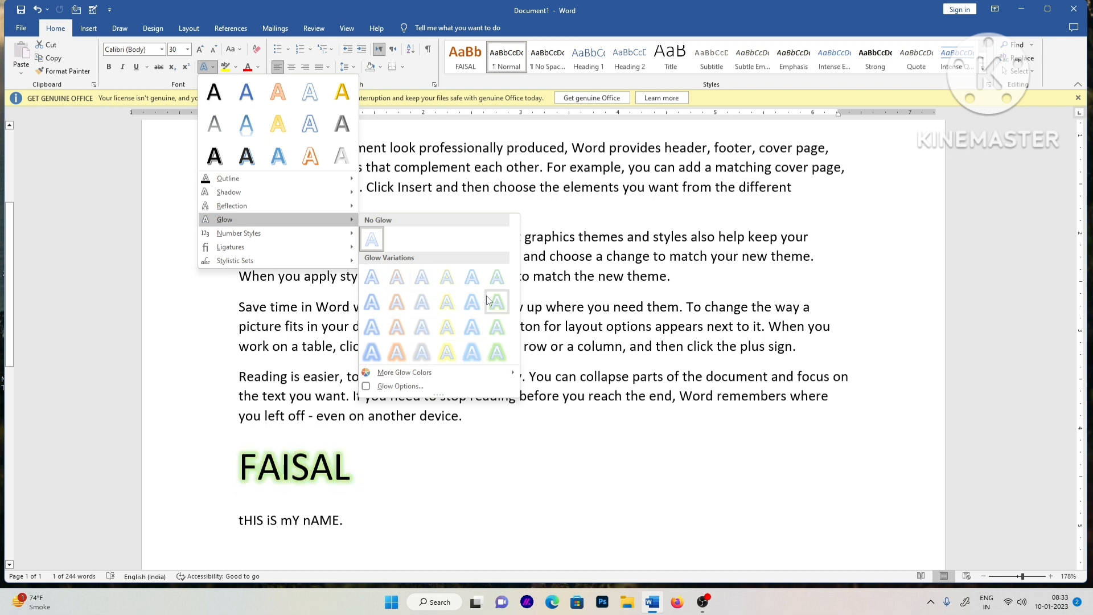
left_click(165, 322)
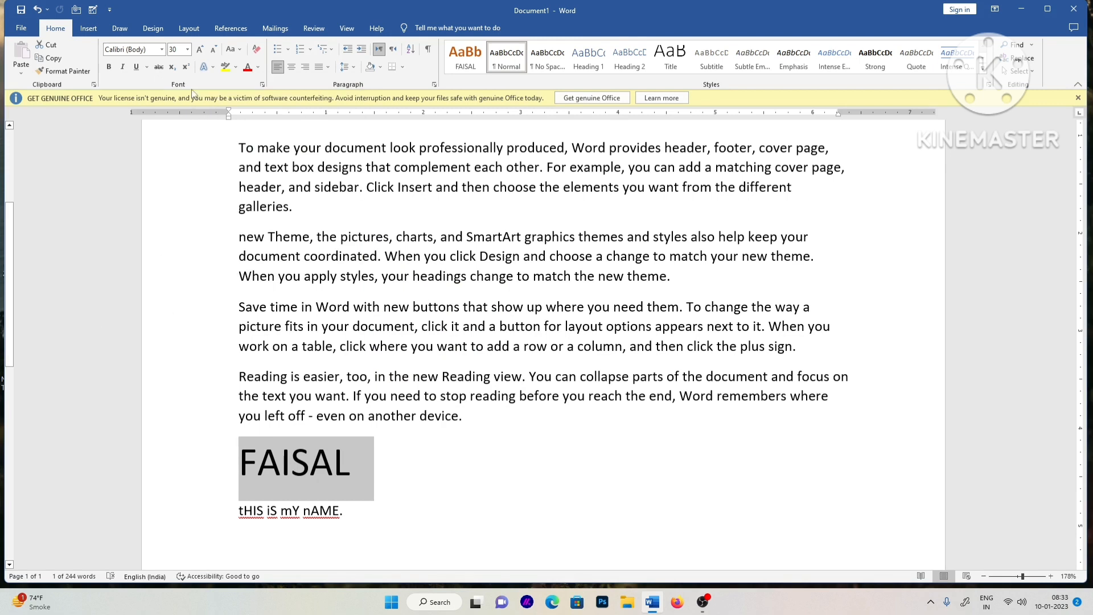
left_click(237, 67)
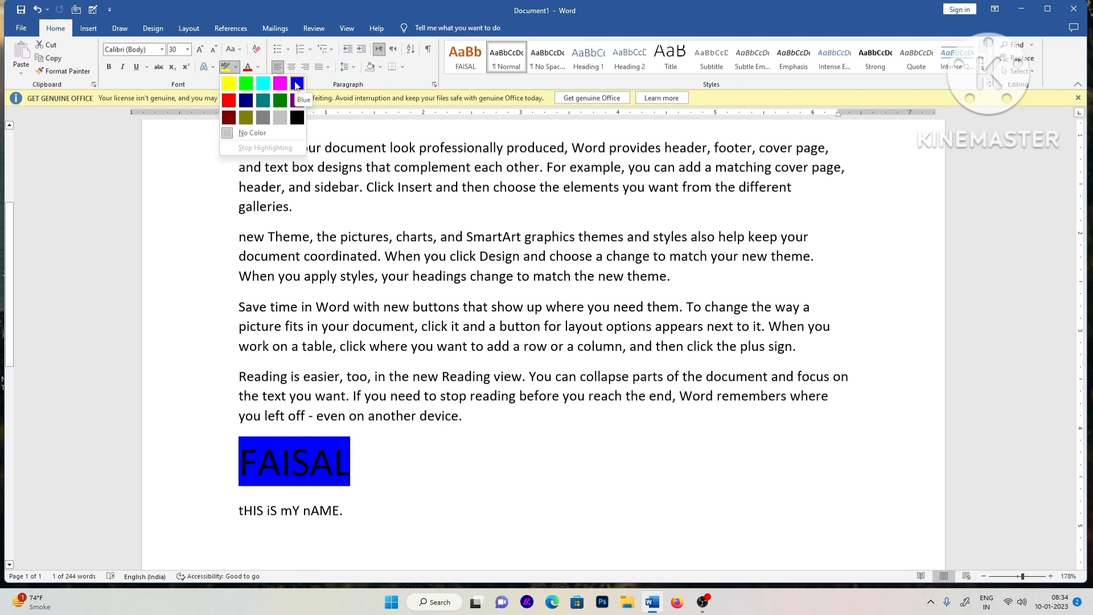
left_click(279, 117)
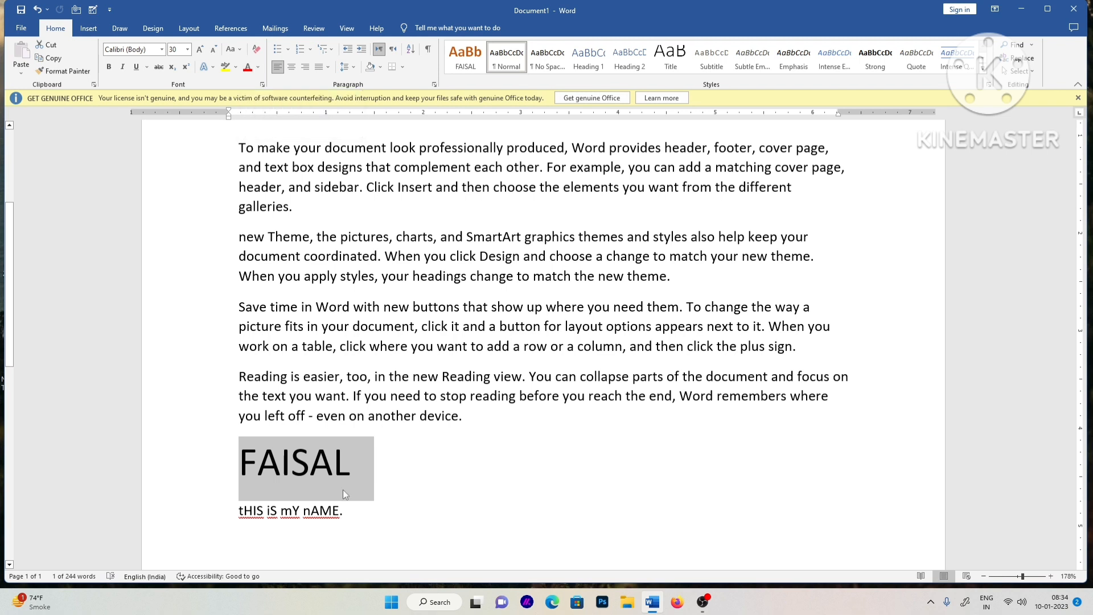
Try the standard Red and then Dark Red font colour on the enlarged name below the last paragraph
left_click(259, 67)
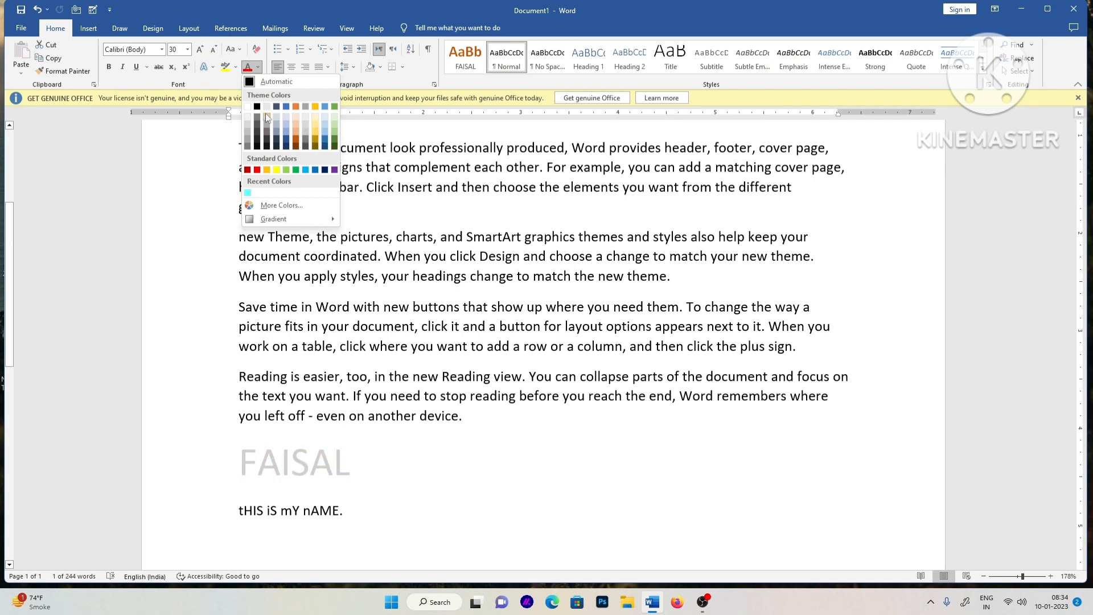
left_click(257, 170)
left_click(258, 66)
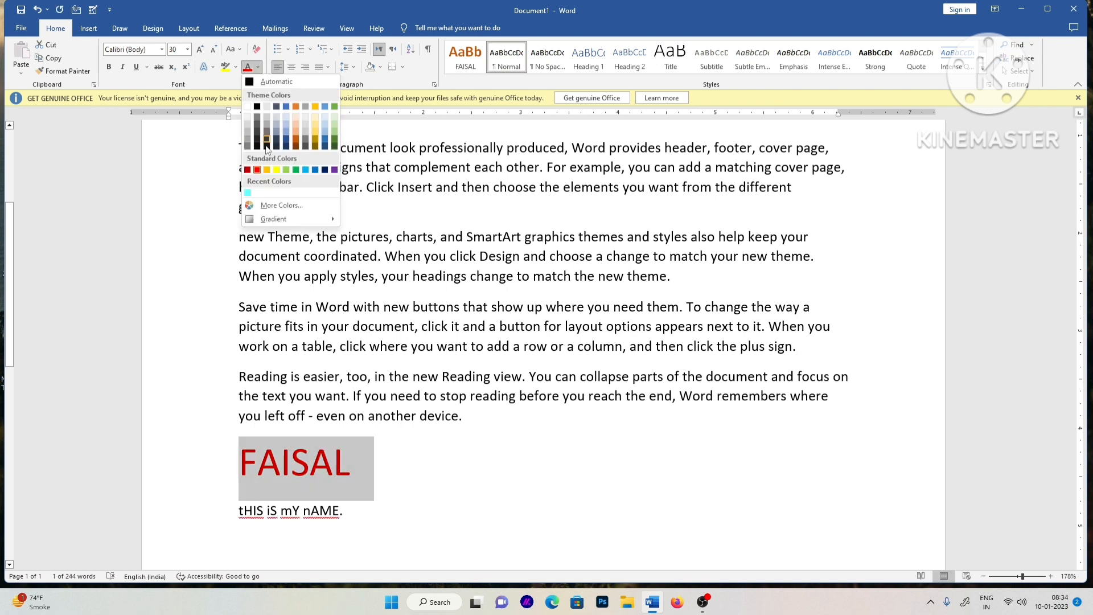
left_click(247, 169)
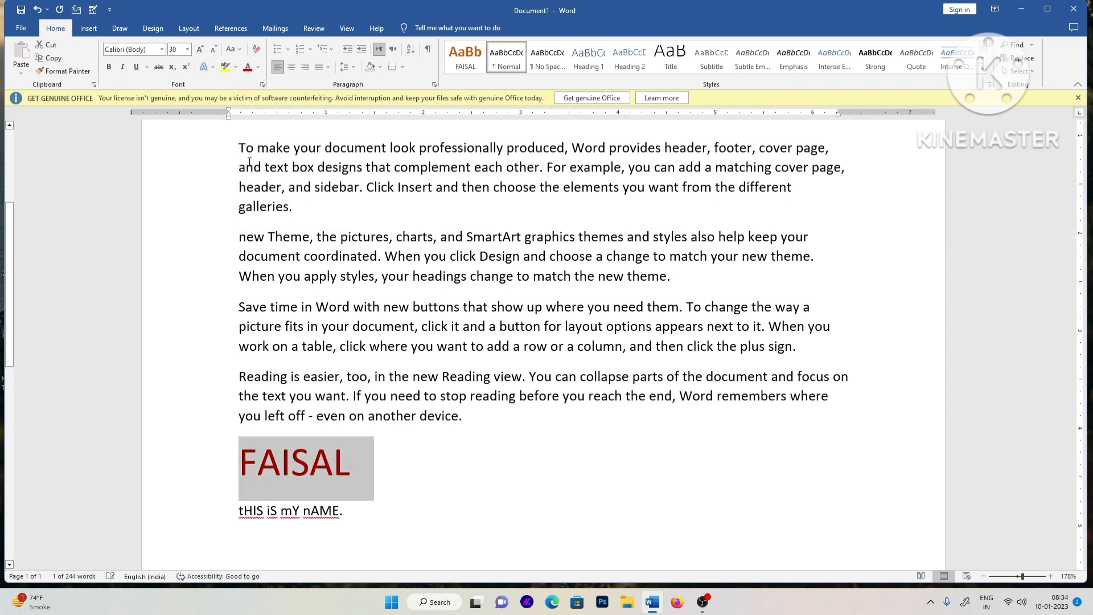
Switch the enlarged name's text fill to a gradient, with its second stop at 38% and third stop at 79%
left_click(259, 67)
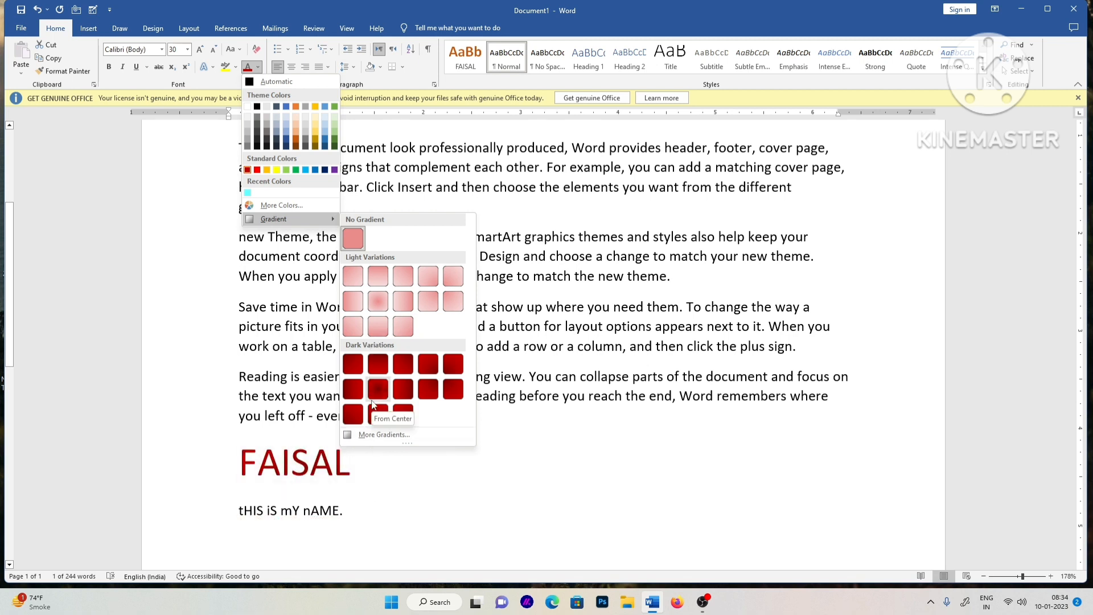
left_click(364, 434)
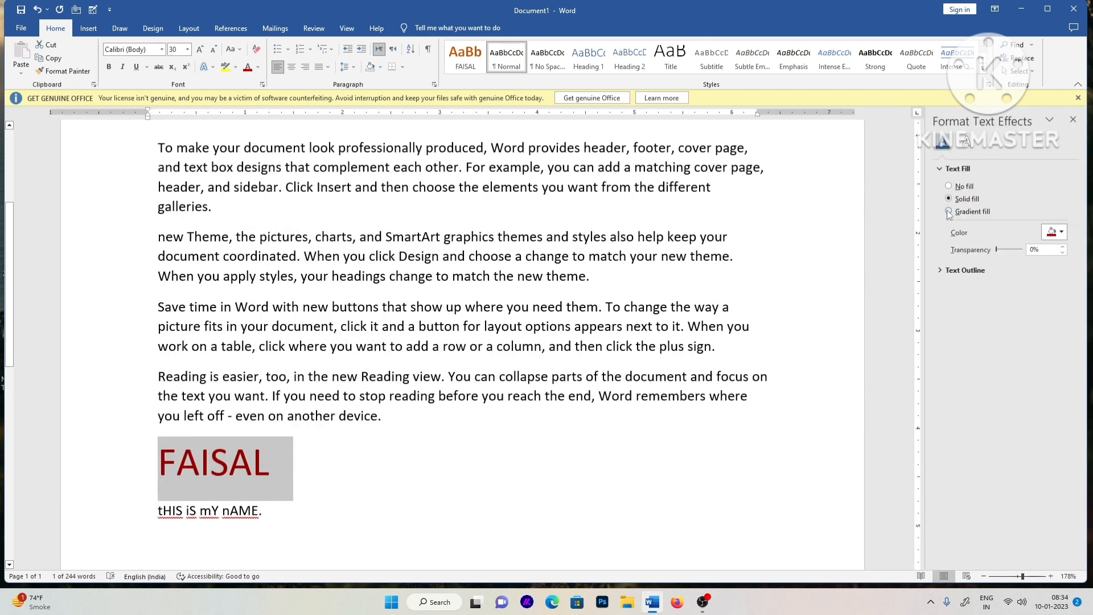
left_click(949, 213)
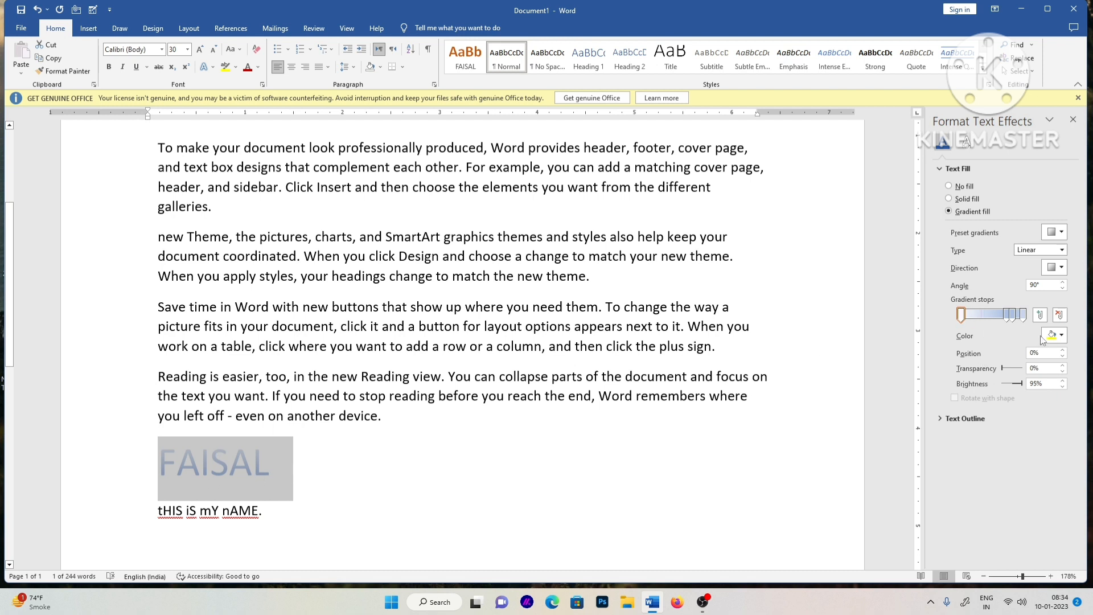
left_click_drag(1007, 316, 984, 316)
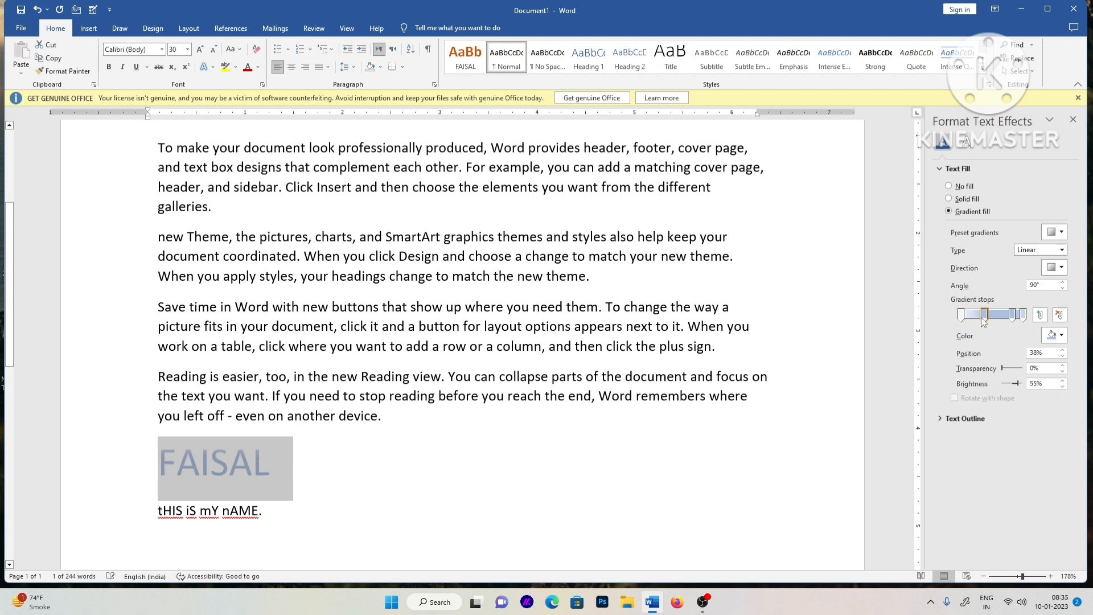
left_click(1011, 316)
Colour the gradient's first stop red and its 38% stop yellow
left_click(959, 316)
left_click(1054, 336)
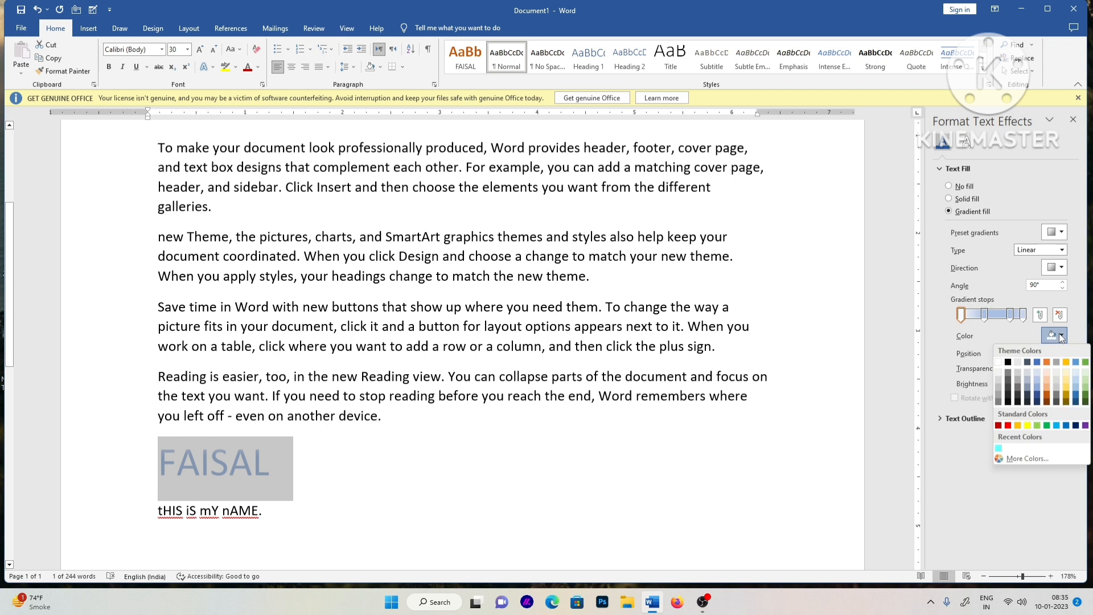
left_click(1008, 425)
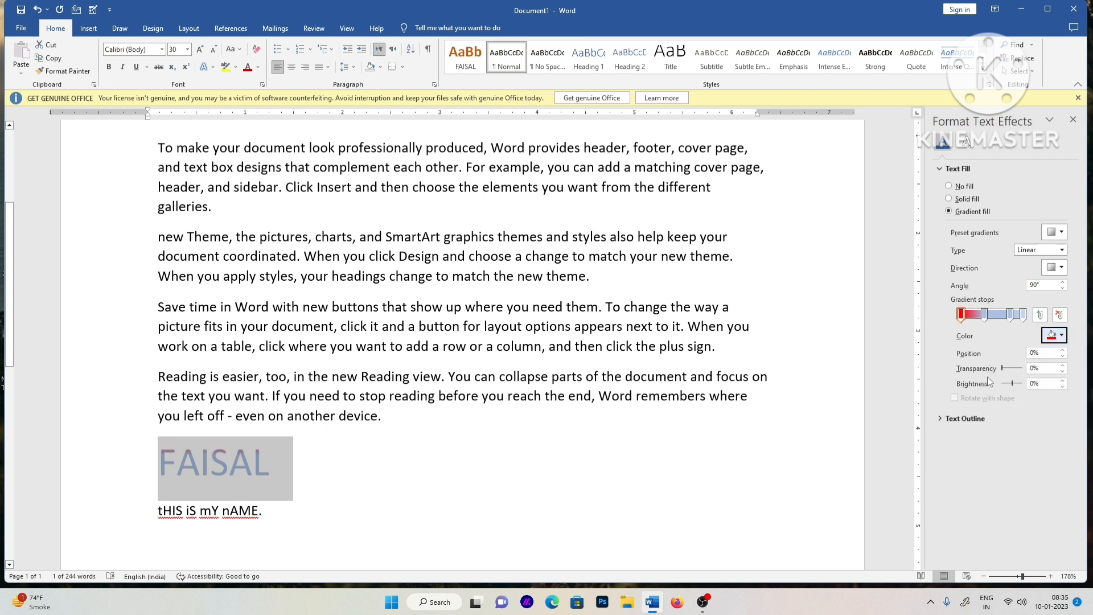
left_click(984, 316)
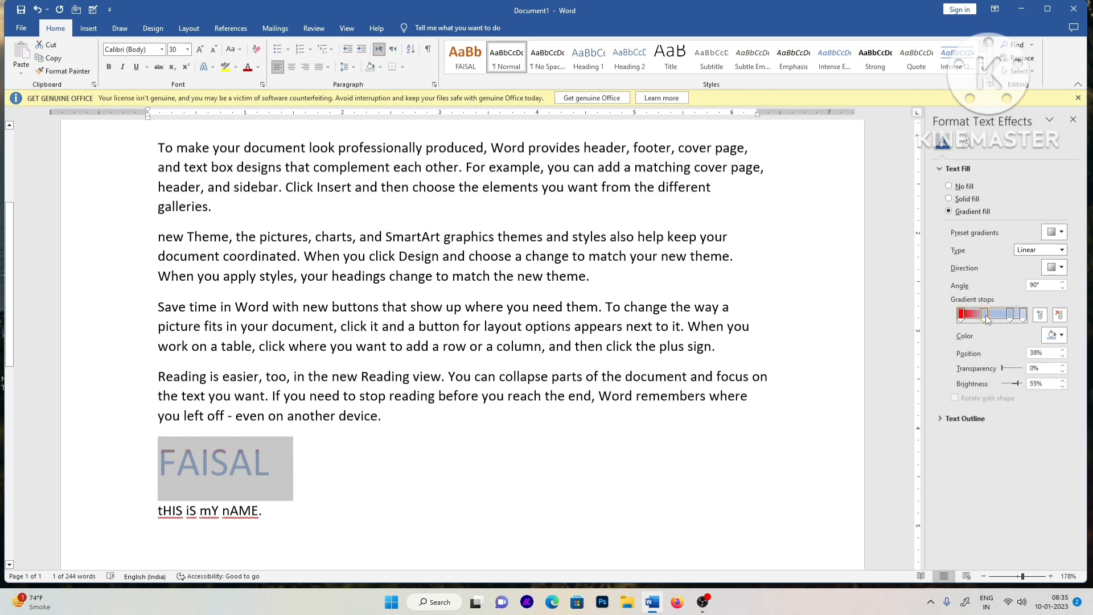
left_click(1060, 336)
left_click(1027, 424)
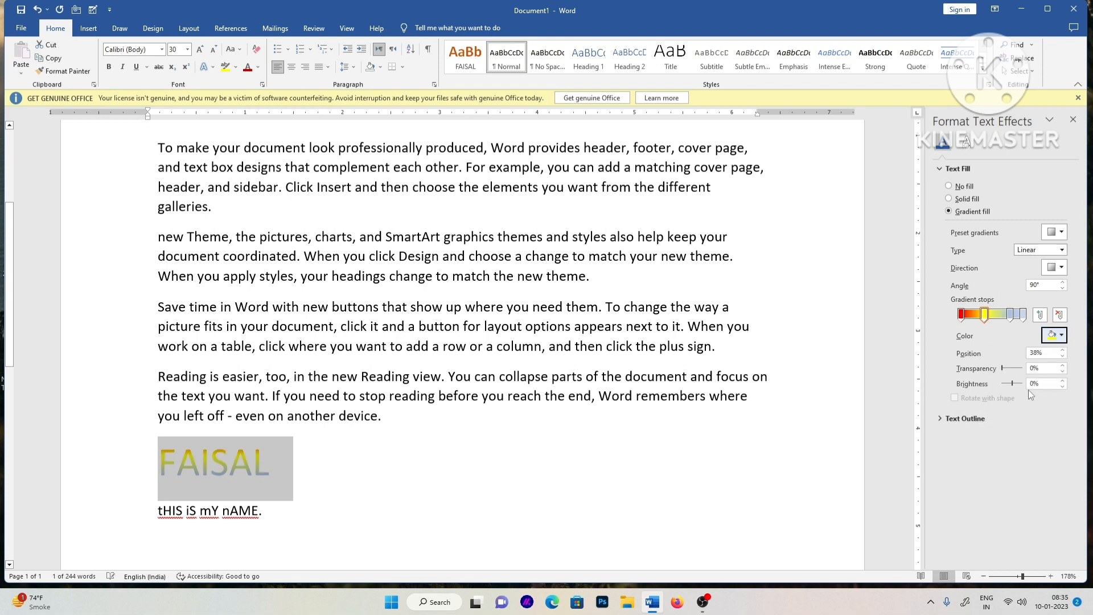
Colour the gradient's 79% stop light blue and its final 100% stop purple
left_click(1009, 317)
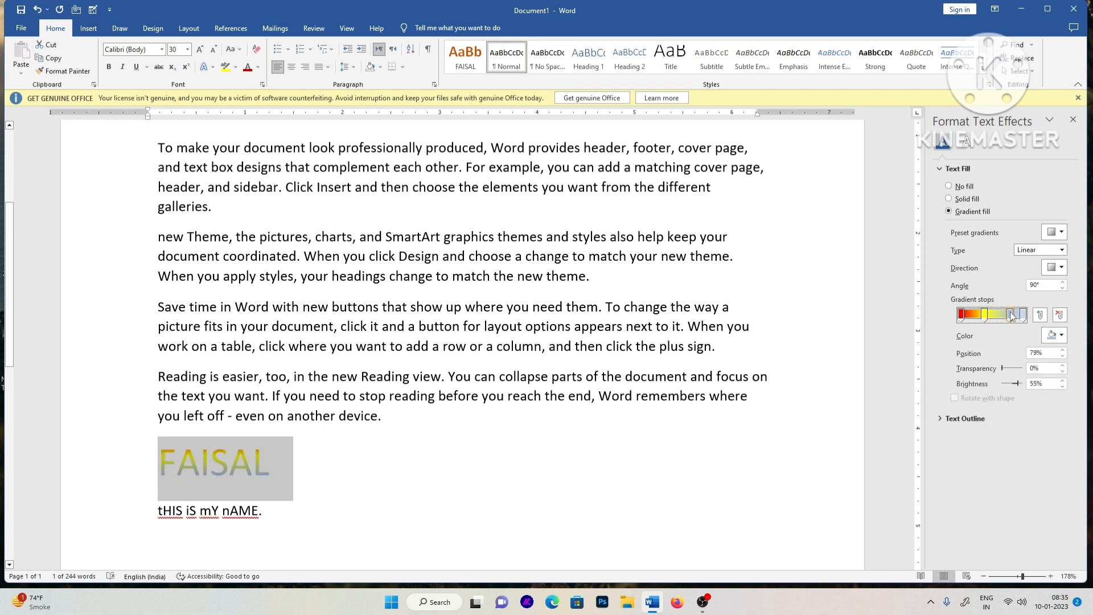
left_click(1061, 336)
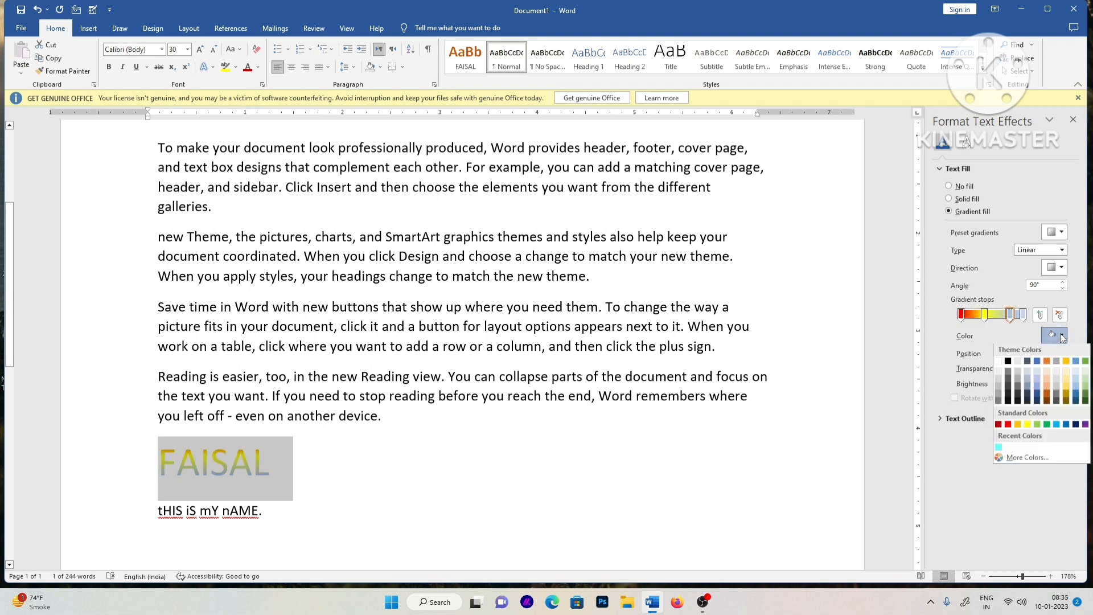
left_click(1057, 426)
left_click(1021, 316)
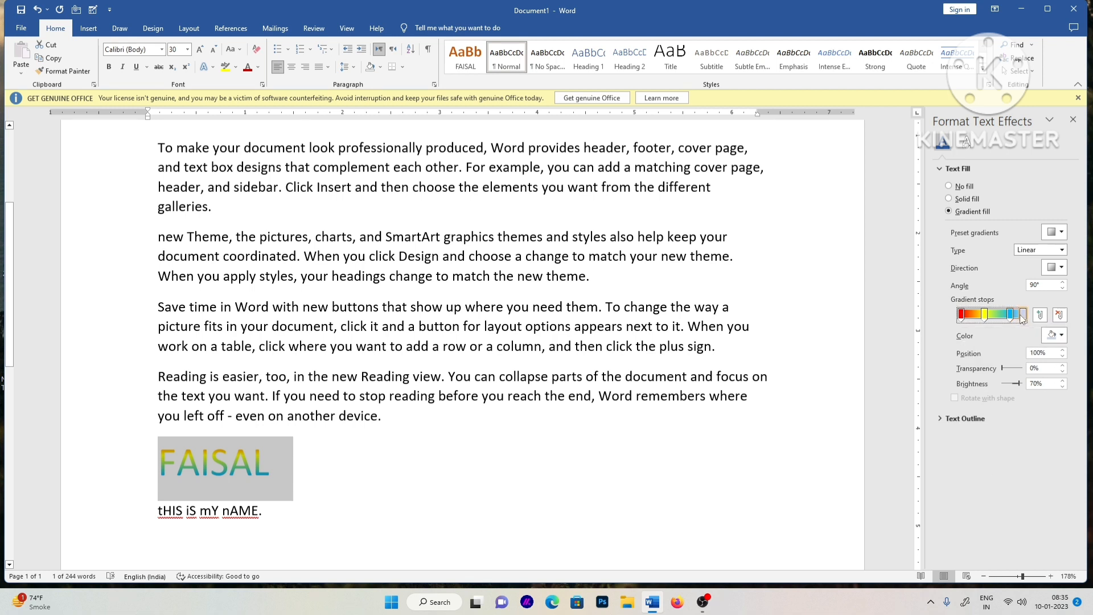
left_click(1059, 336)
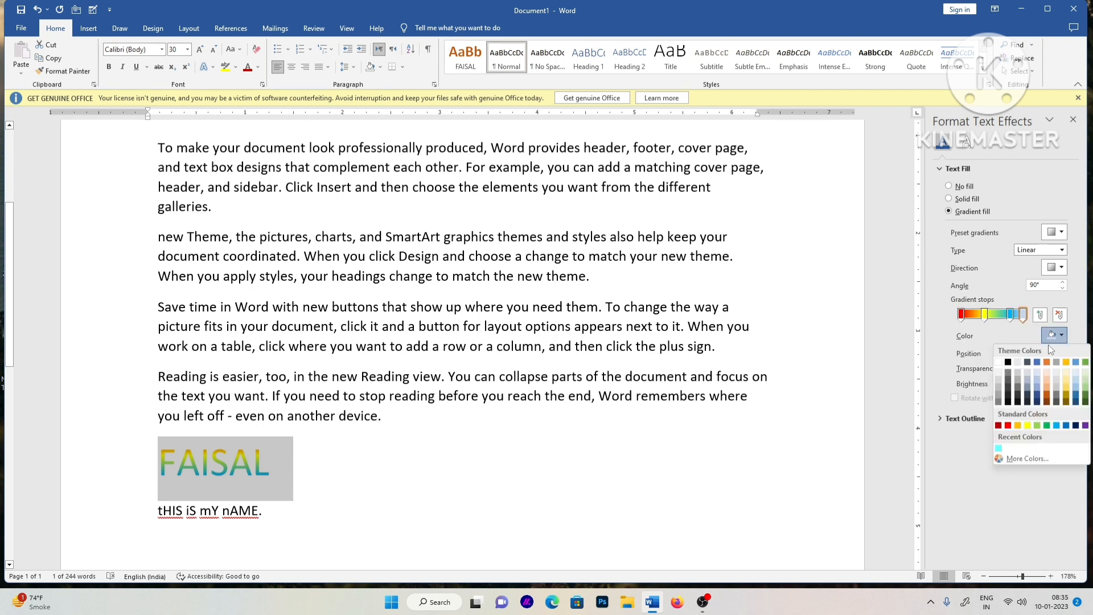
left_click(1085, 425)
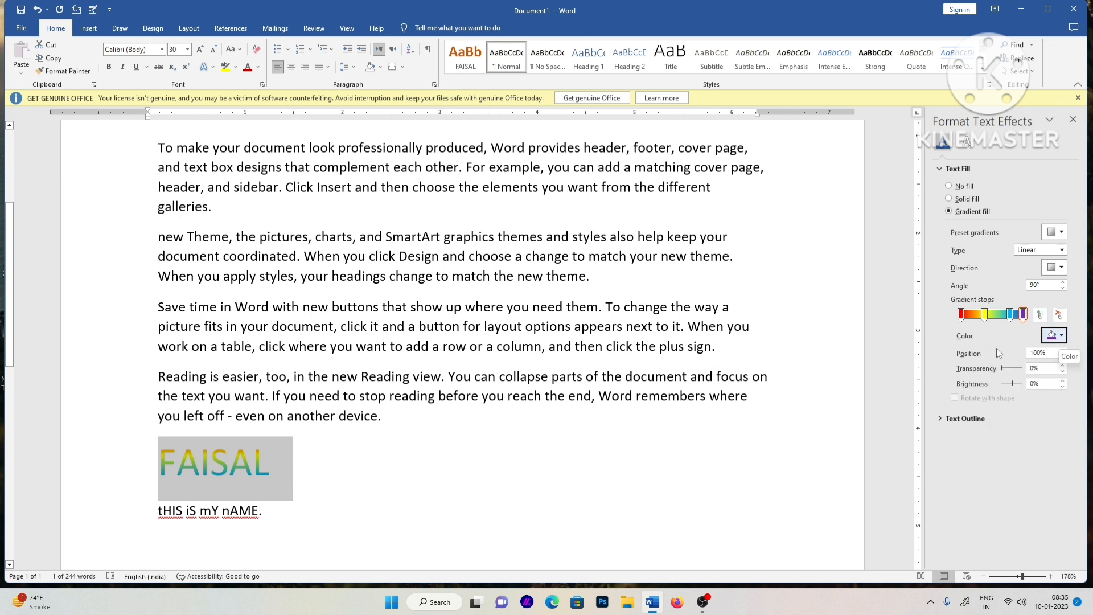
Add another gradient stop at 90%, deselect the name and close the text effects settings
left_click_drag(281, 482, 148, 464)
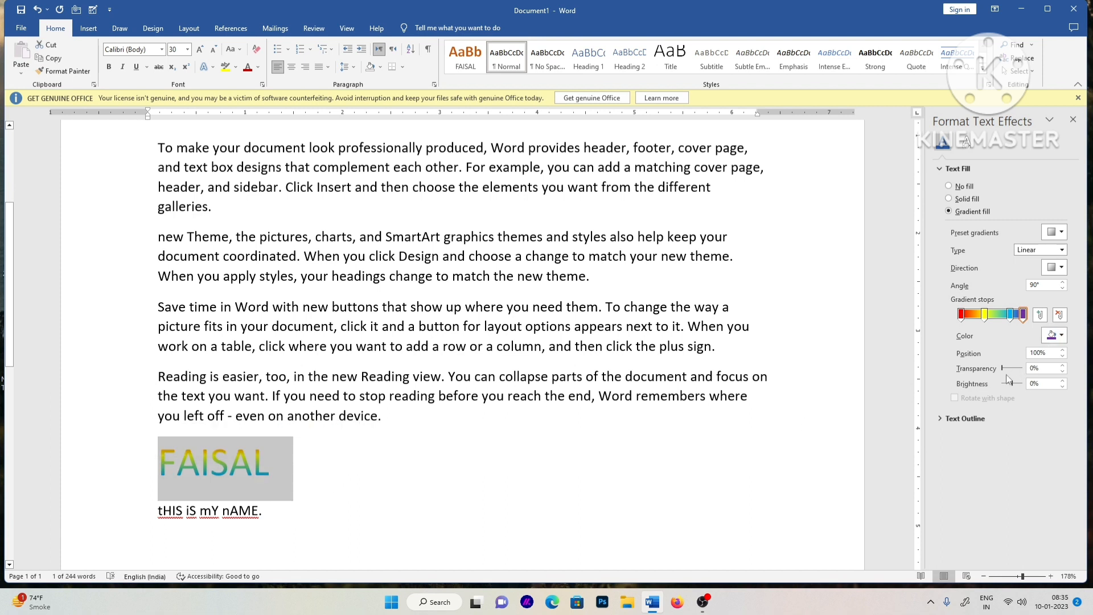
left_click(1041, 316)
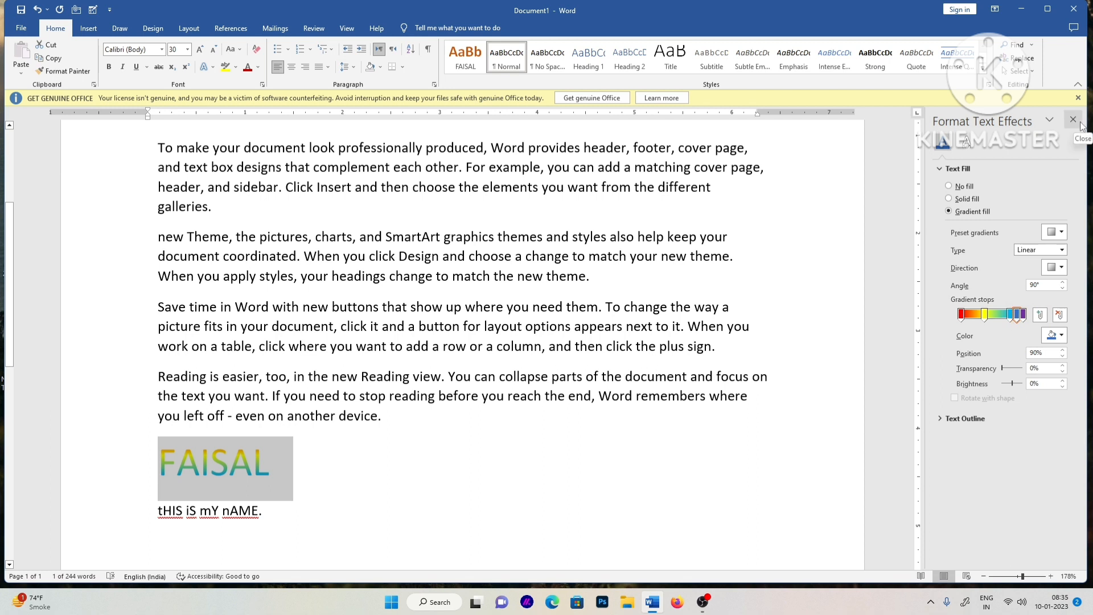
left_click(305, 473)
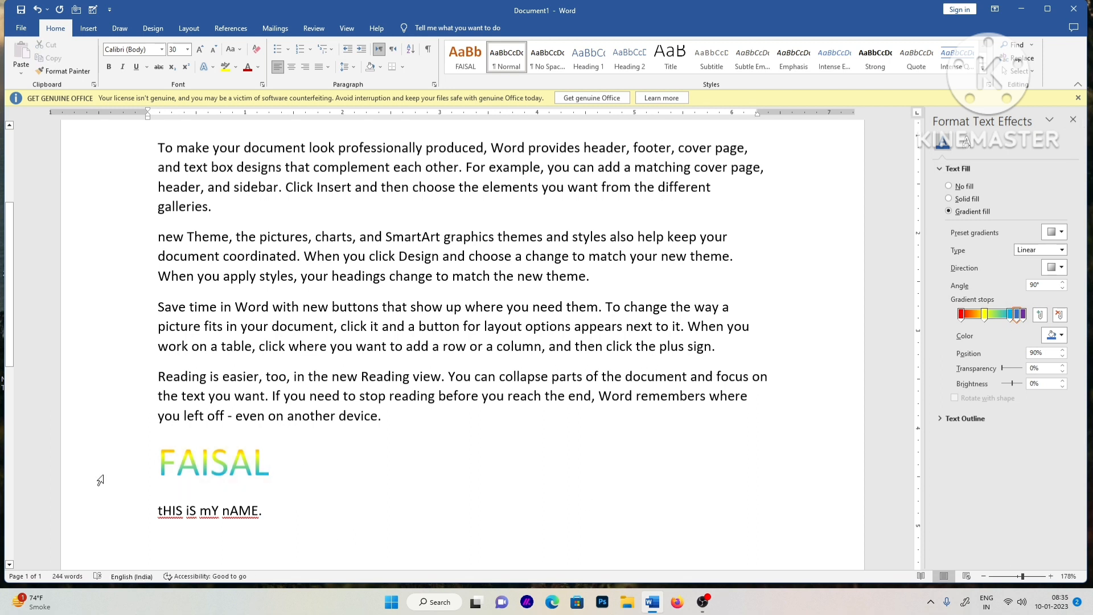
left_click(1073, 119)
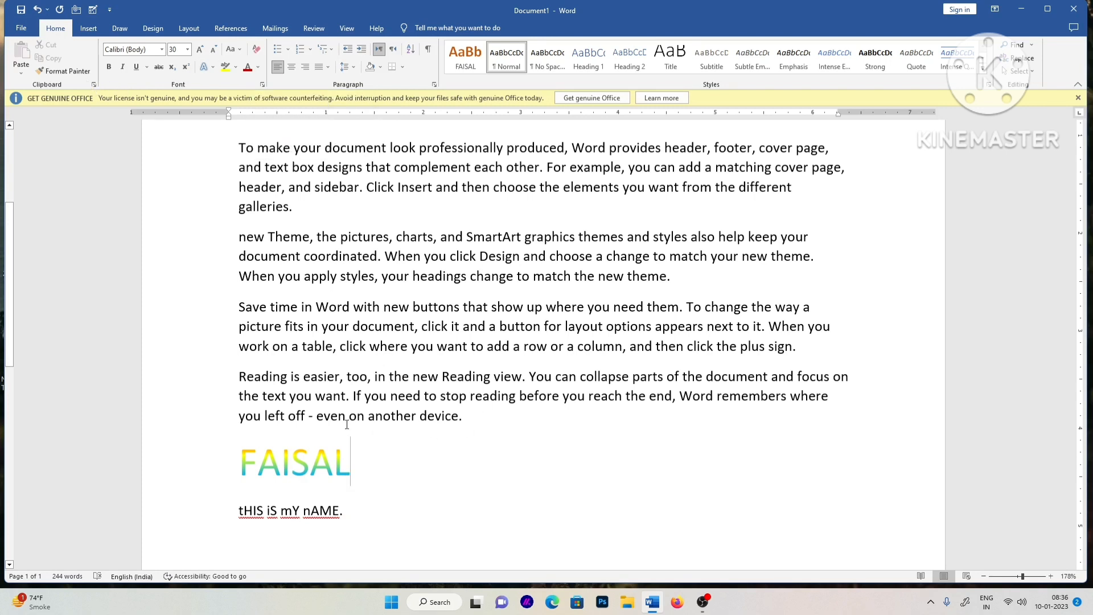
Clear all formatting from the entire document and deselect the text
scroll(520, 450, "up", 3)
scroll(520, 450, "down", 6)
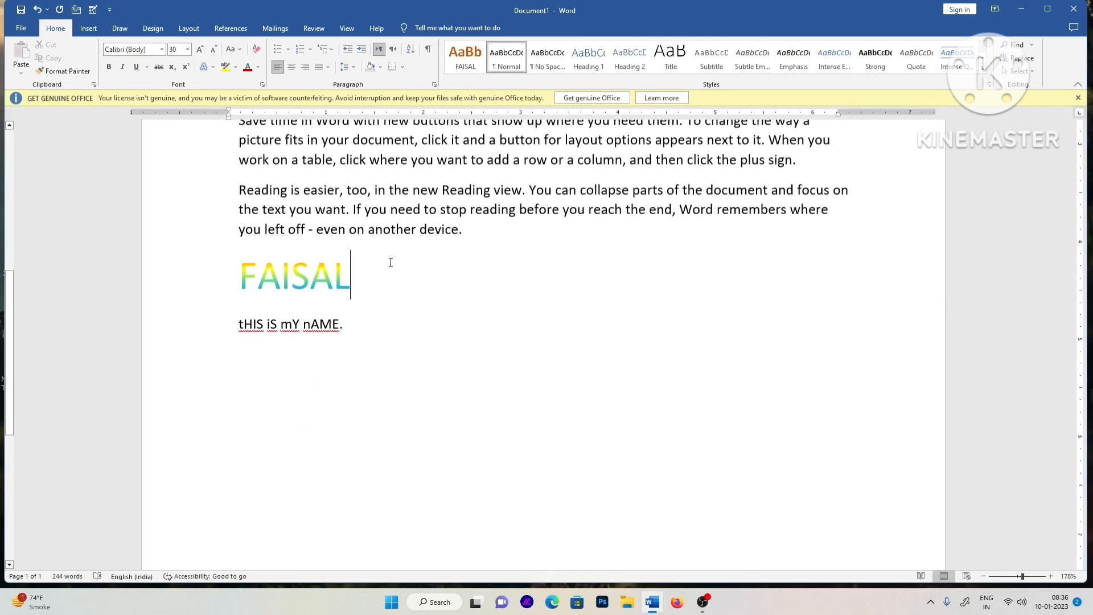
key("ctrl+a")
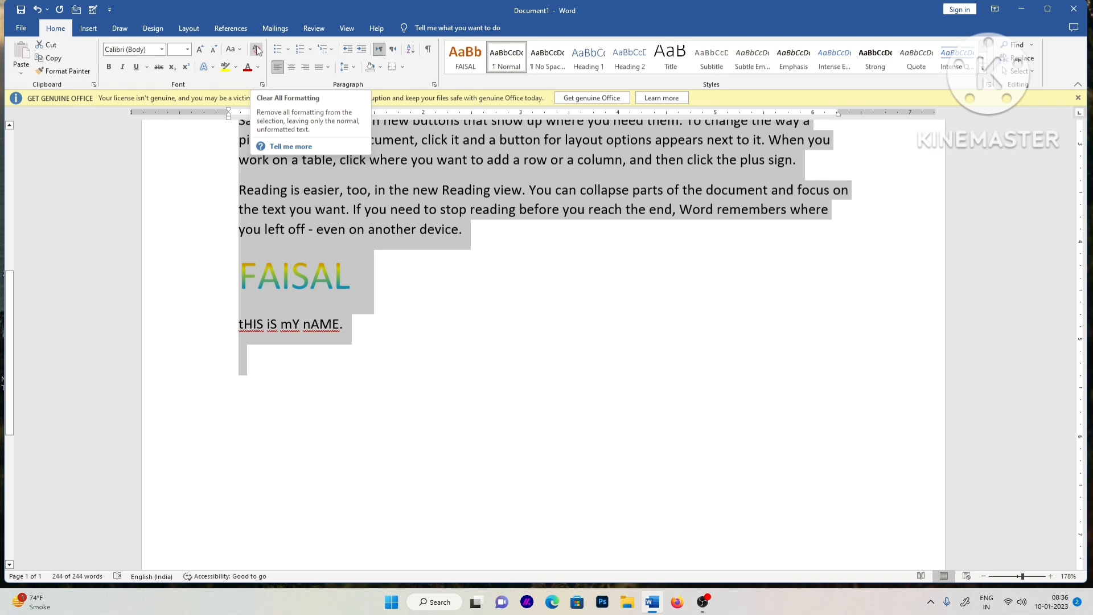
left_click(257, 50)
left_click(334, 258)
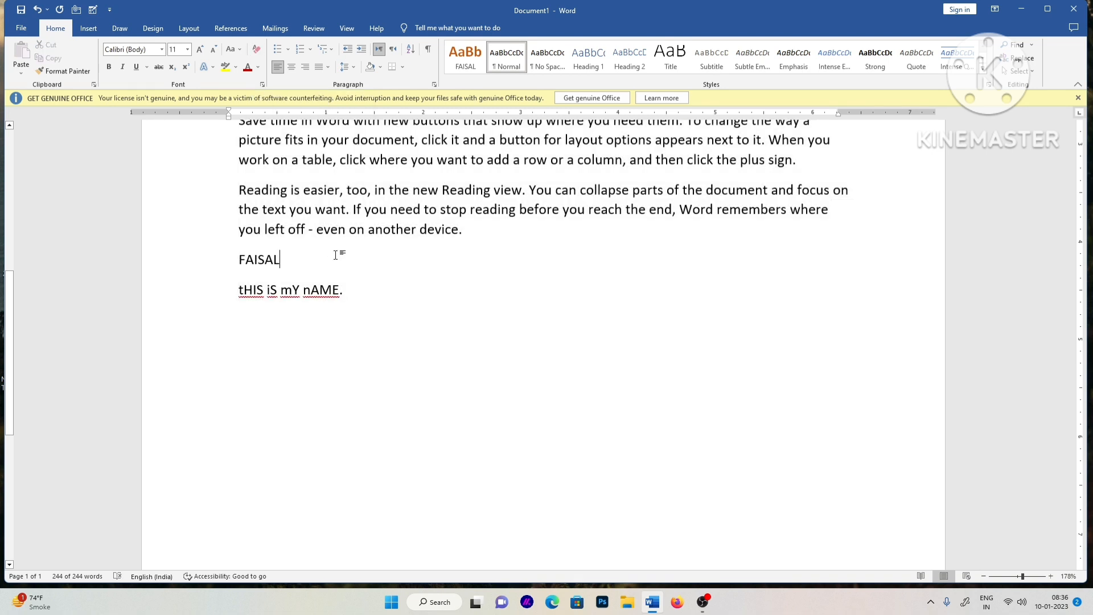
Delete the entire document text to leave a blank page
scroll(343, 251, "up", 7)
scroll(391, 275, "down", 5)
scroll(310, 203, "up", 5)
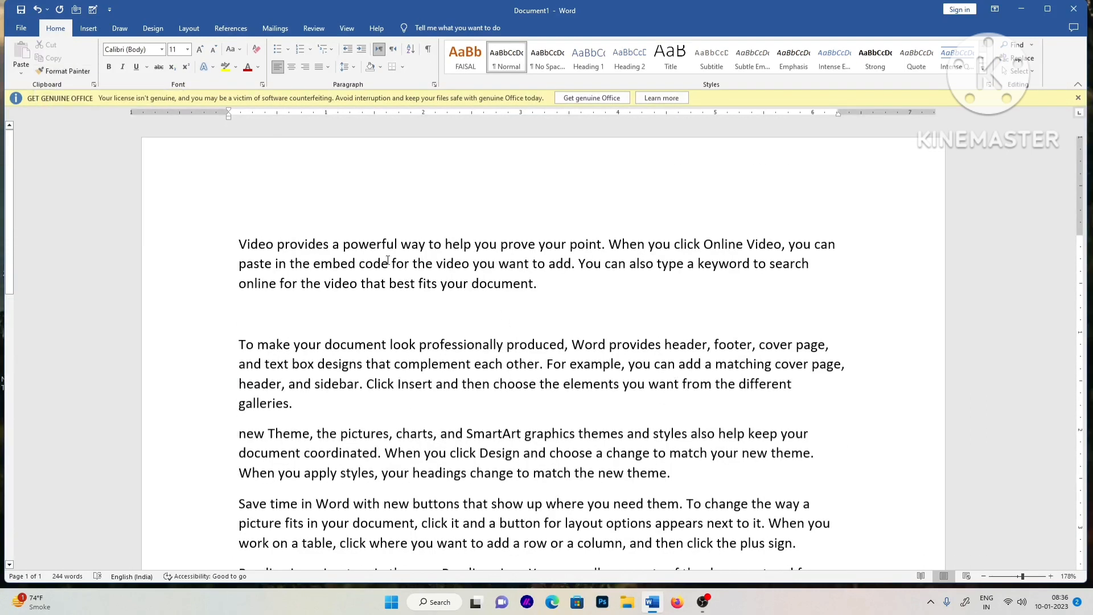
key("ctrl+a")
key("Delete")
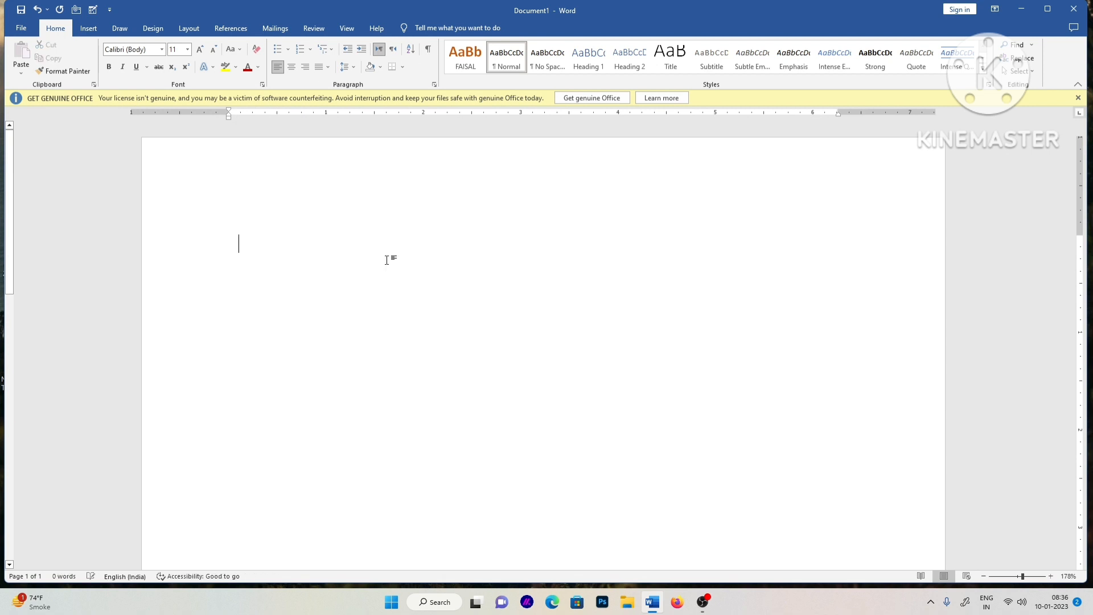
Enter India, Pakistan, China, England and France, each on its own line
type("India")
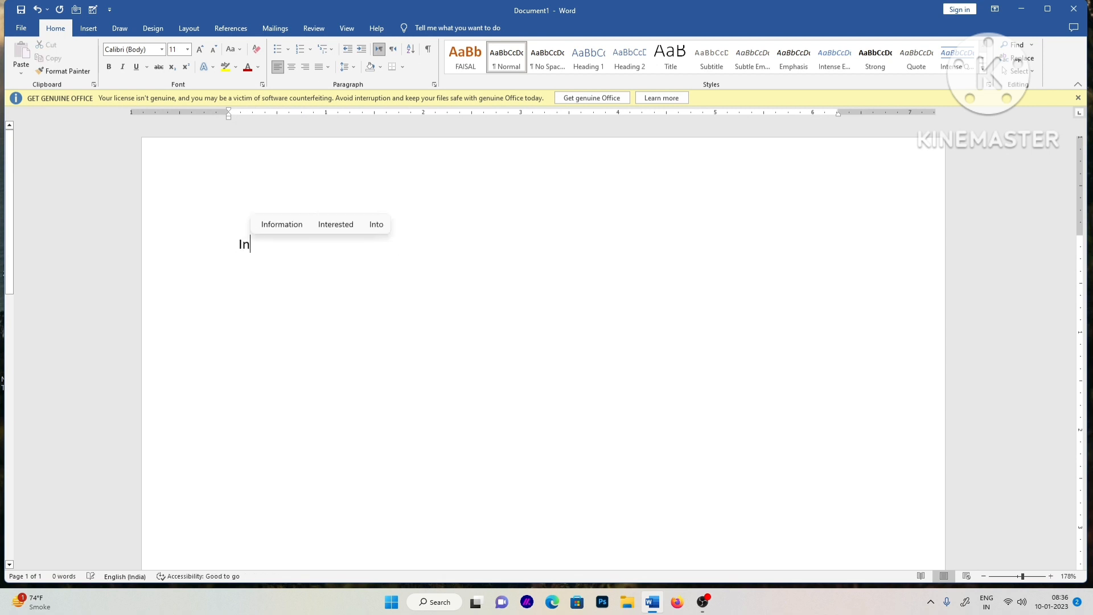
key("Return")
type("Pakistan")
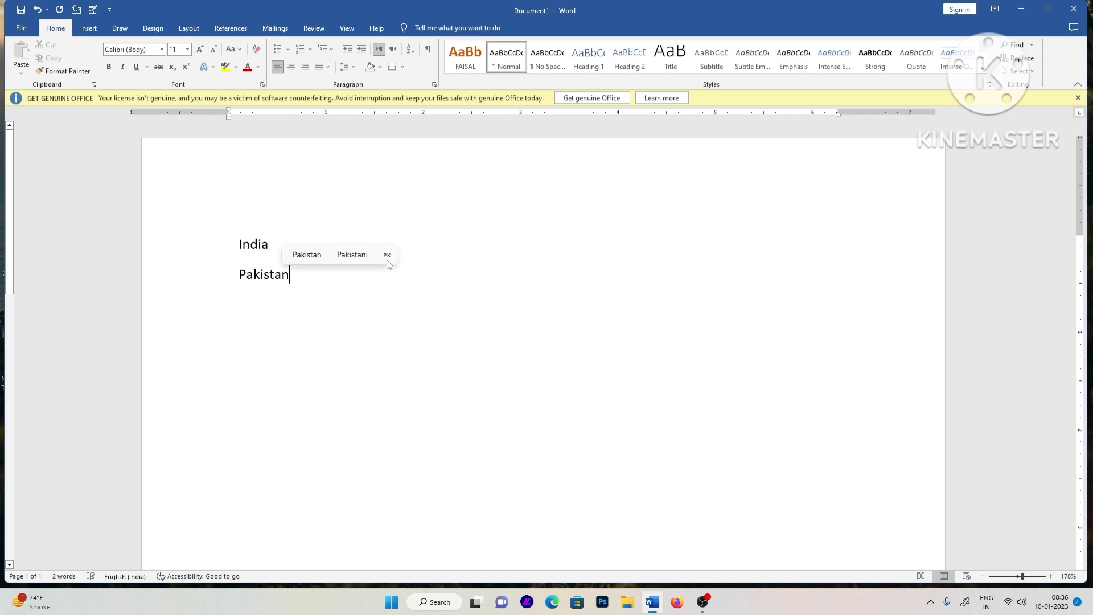
key("Return")
type("China")
key("Return")
type("England")
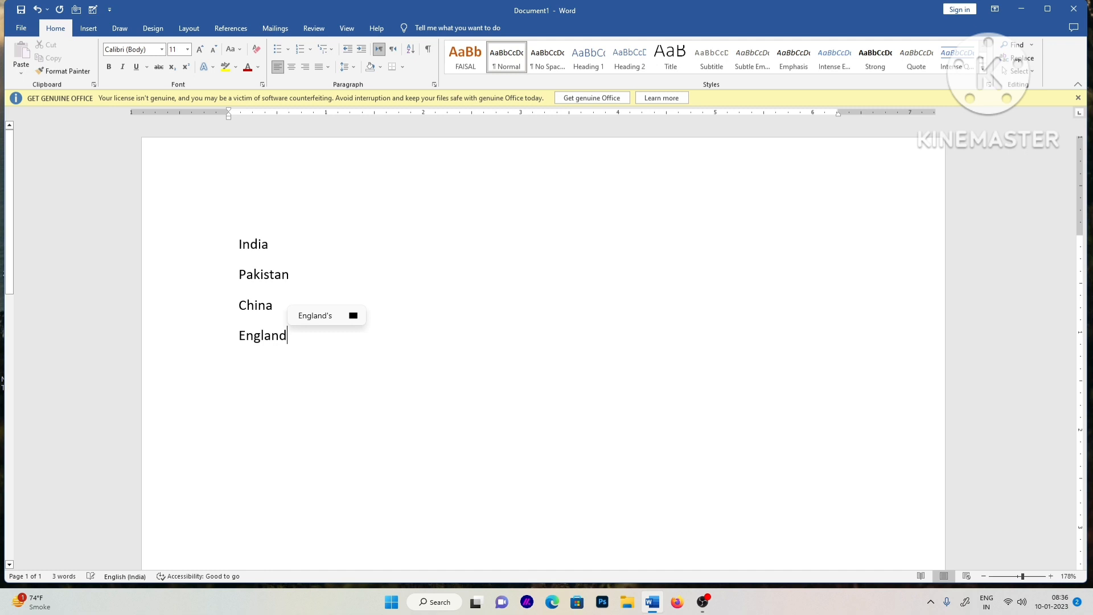
key("Return")
type("france")
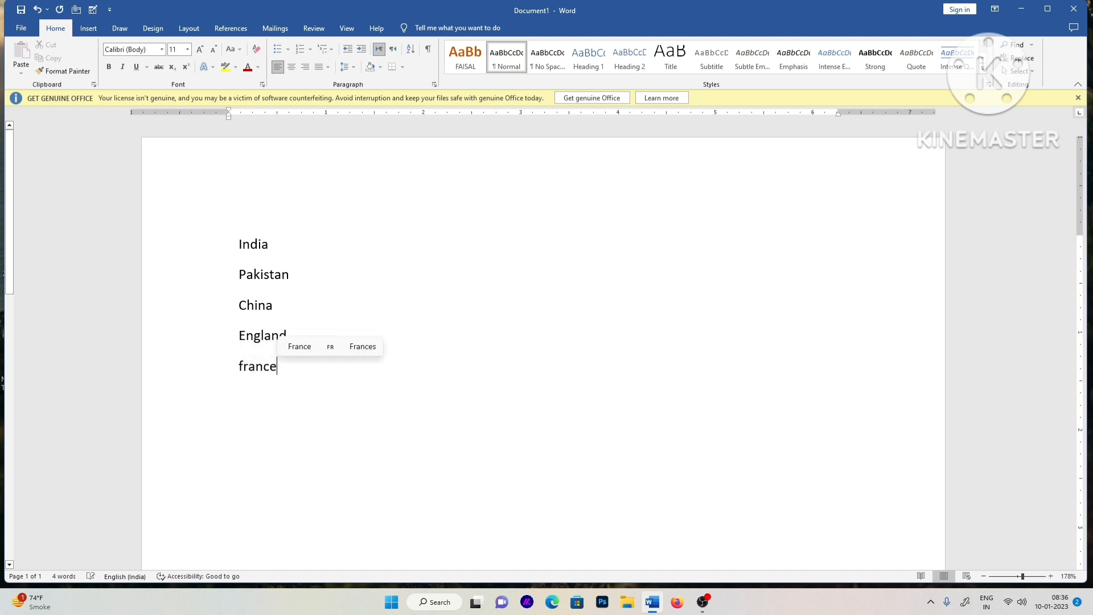
key("Return")
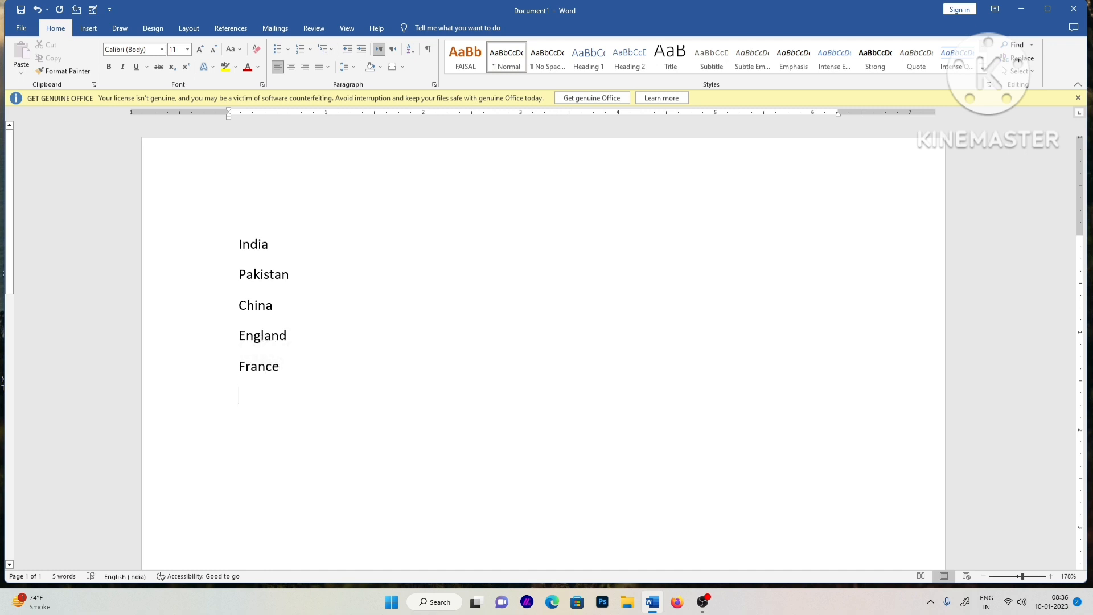
Add USA in capitals and Canada as the last two lines of the country list
type("usa")
key("Return")
key("BackSpace")
key("BackSpace")
key("BackSpace")
type("SA")
key("Return")
type("Ca")
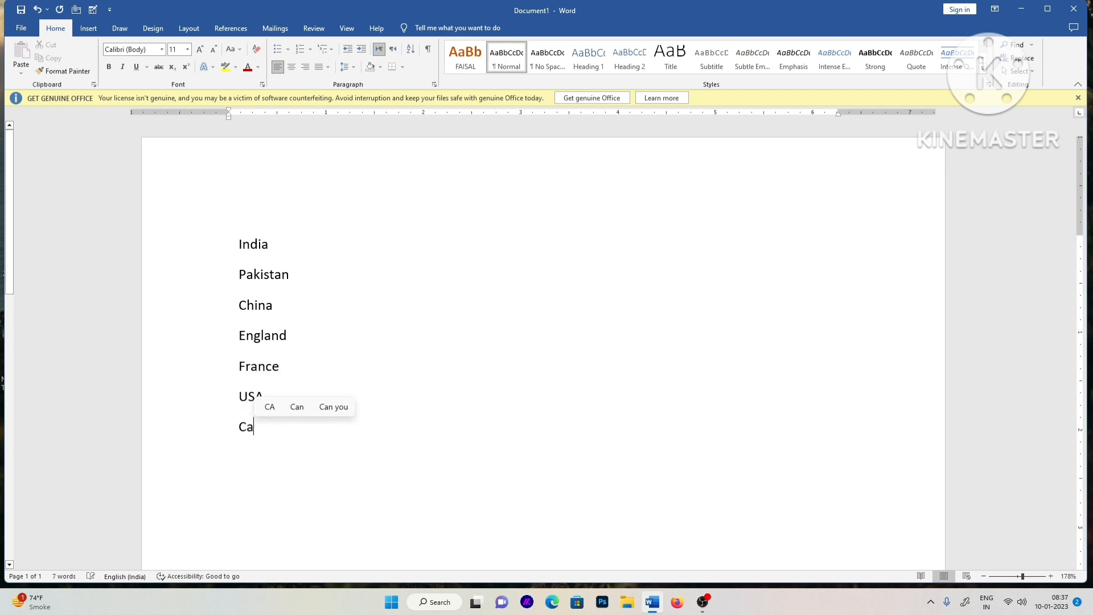
type("nada")
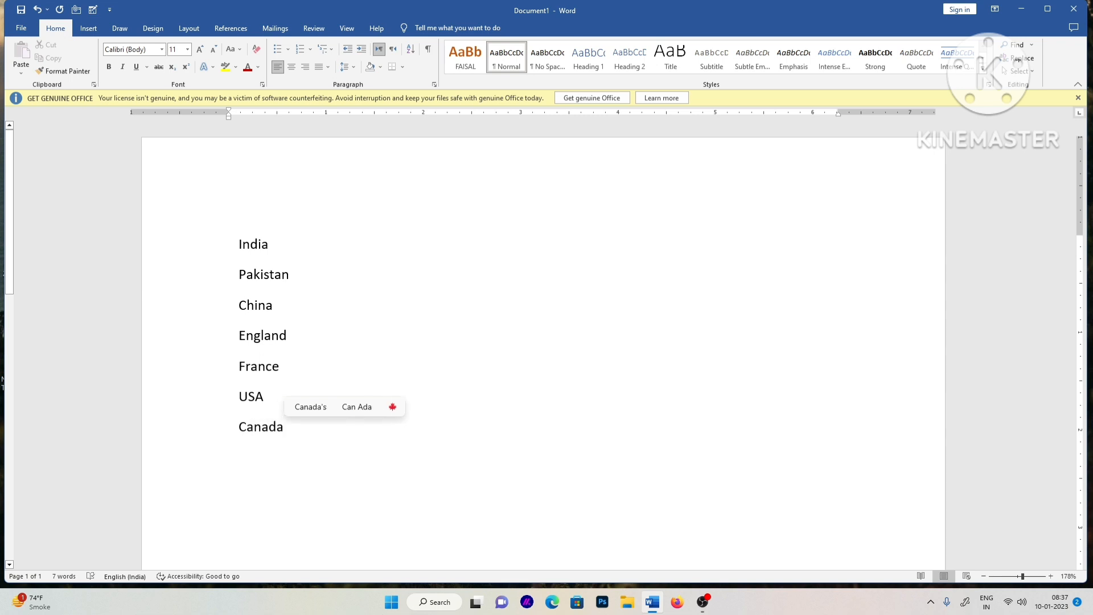
Indent the Pakistan, China, France and Canada lines by about half an inch, leaving the other countries at the margin
left_click(238, 275)
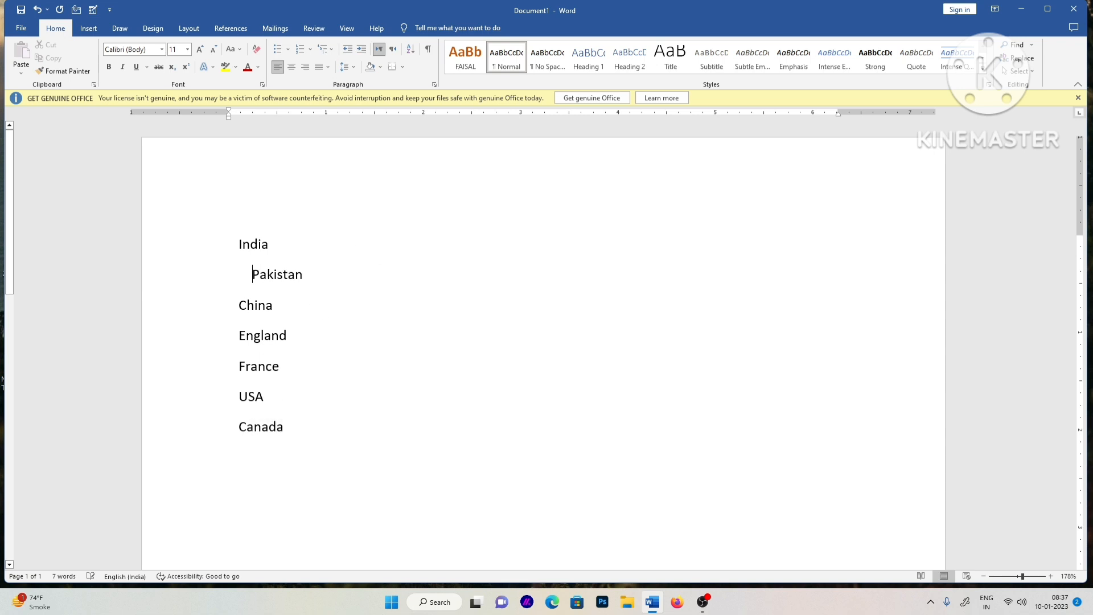
key("Tab")
left_click(240, 305)
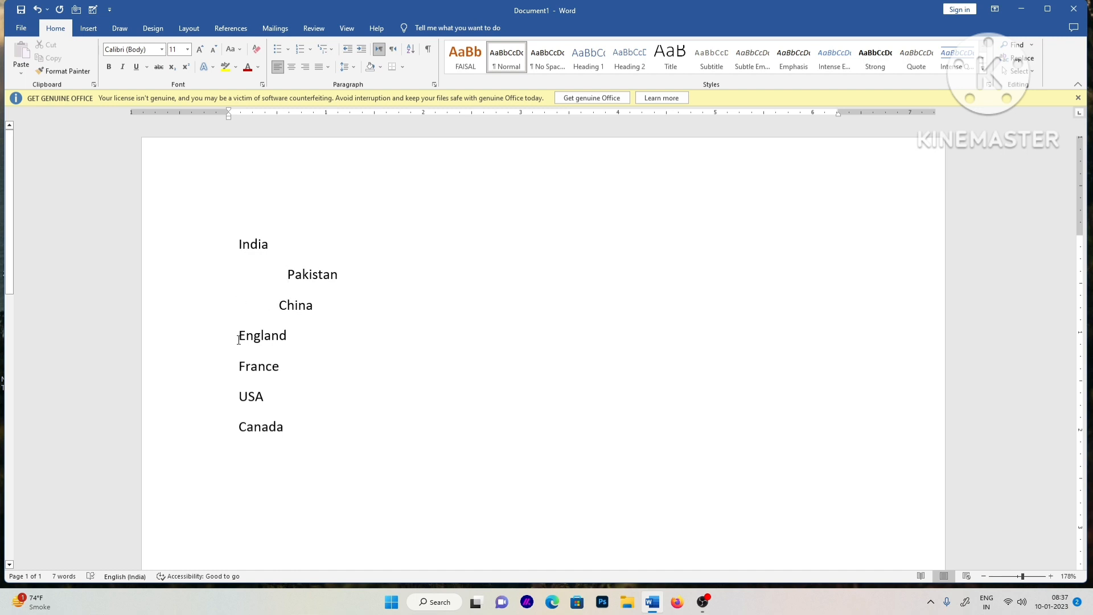
left_click(236, 367)
left_click(240, 426)
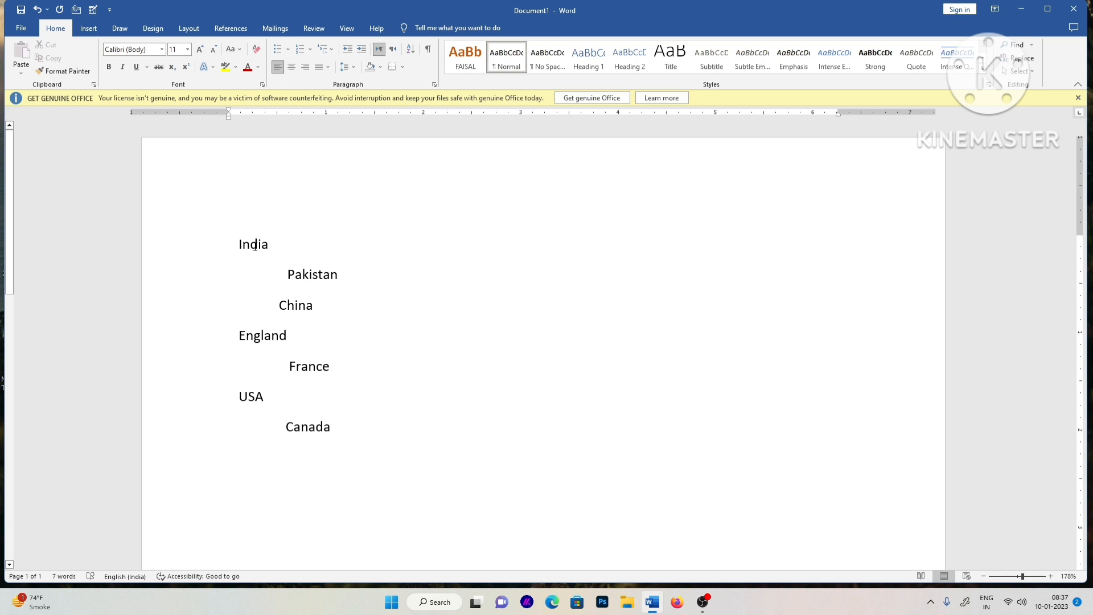
Set the font colour of the word India to the standard Orange
double_click(255, 245)
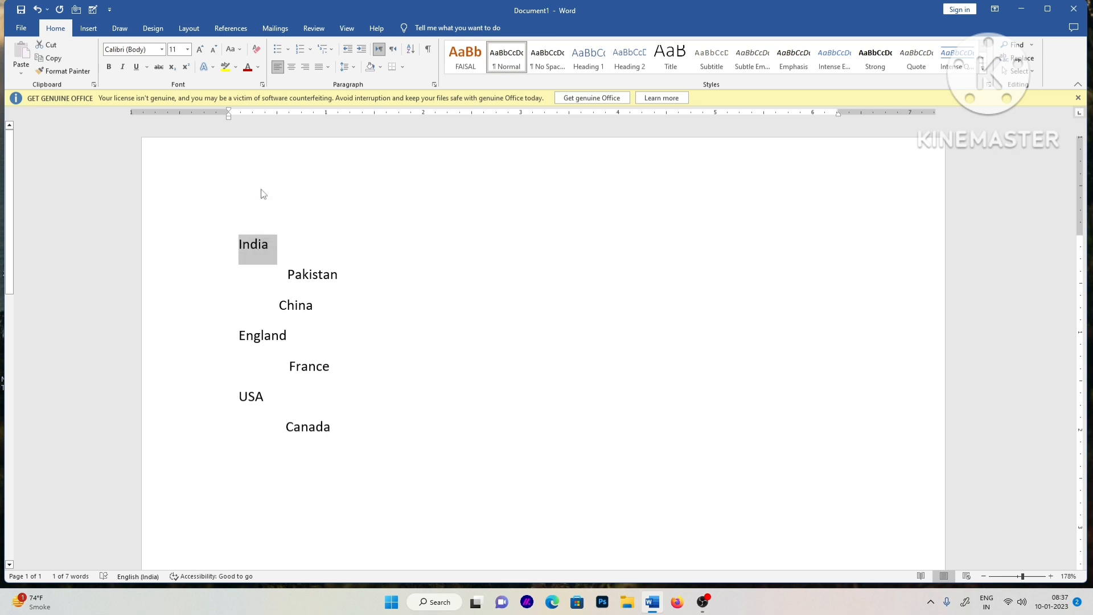
left_click(259, 68)
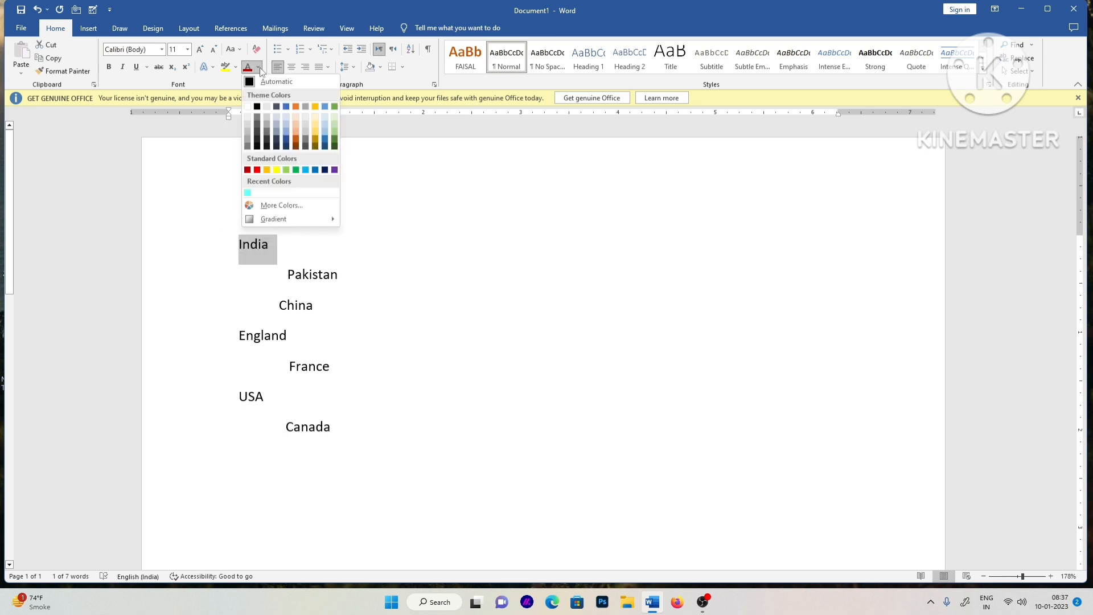
left_click(266, 169)
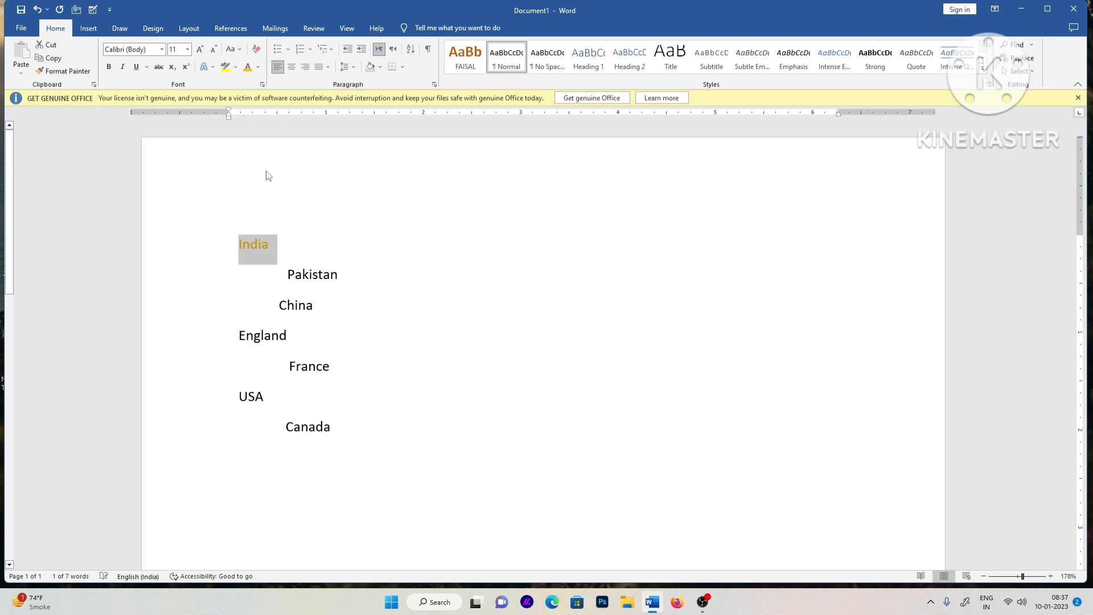
Color the word India red and increase its font size to 16
left_click(258, 68)
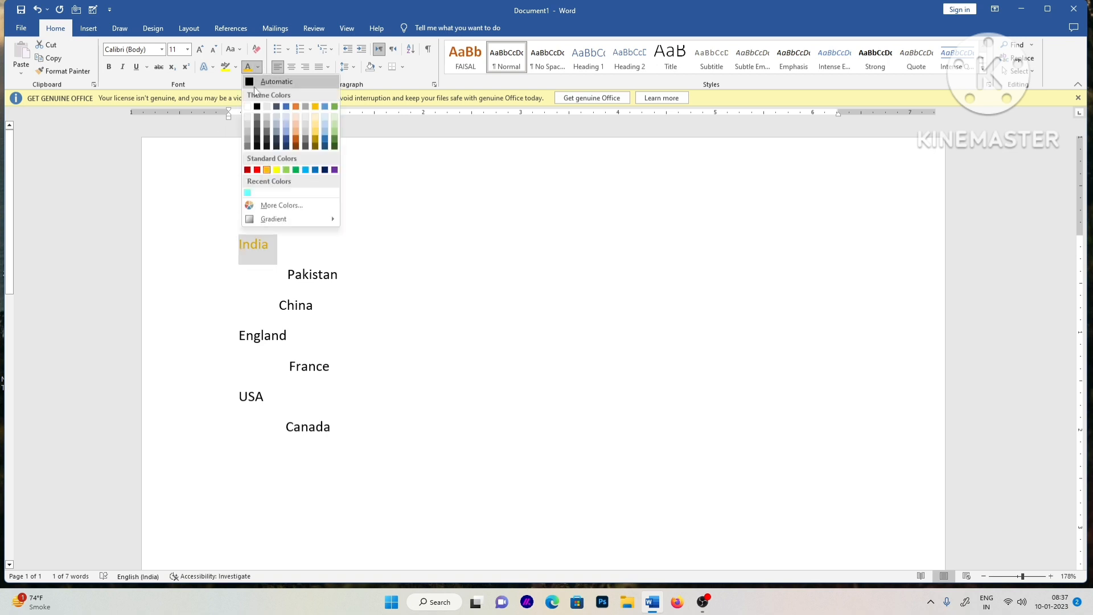
left_click(257, 170)
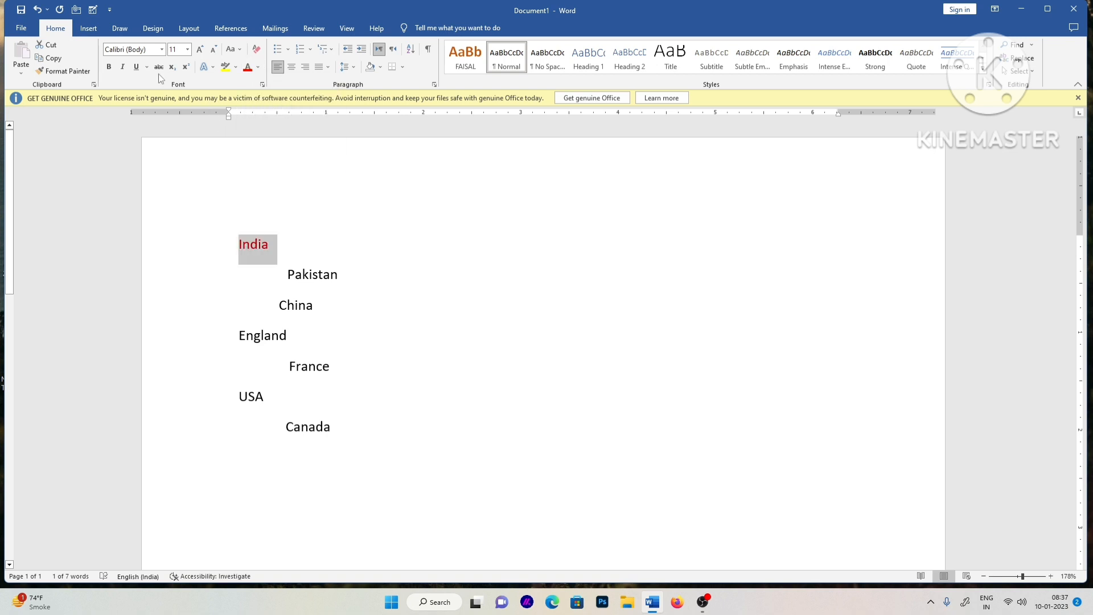
left_click(197, 49)
left_click(197, 49)
left_click(197, 49)
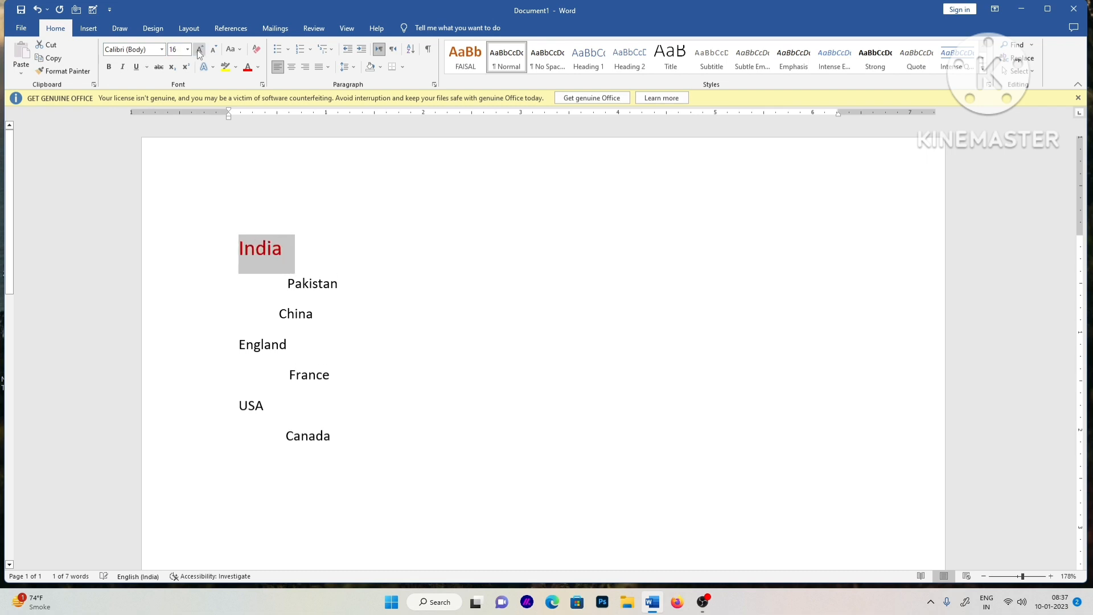
Set the font of India to Algerian and make it bold
left_click(162, 49)
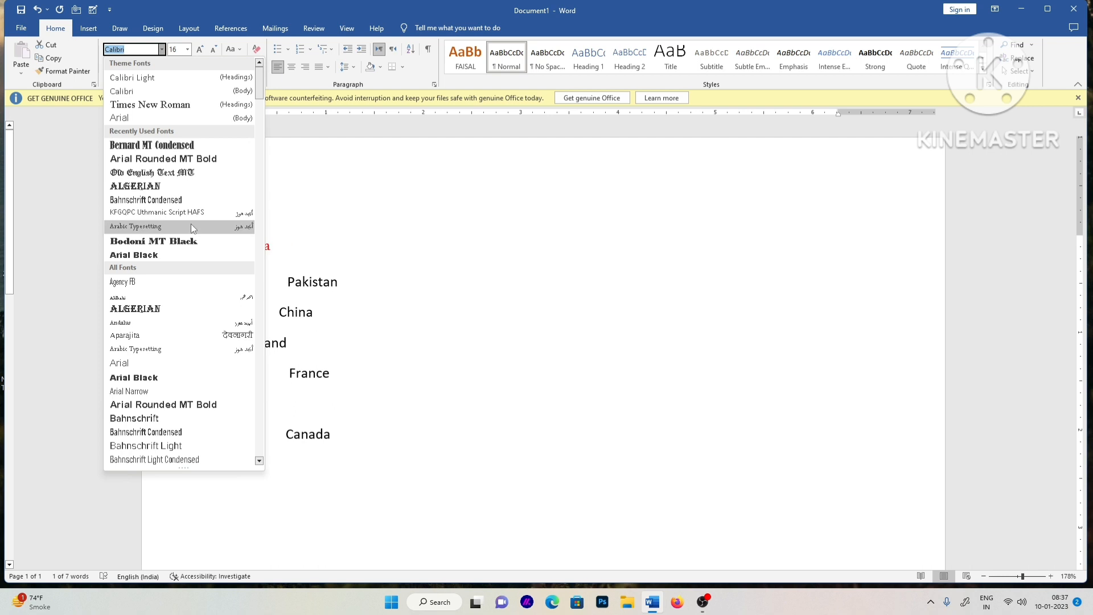
left_click(142, 187)
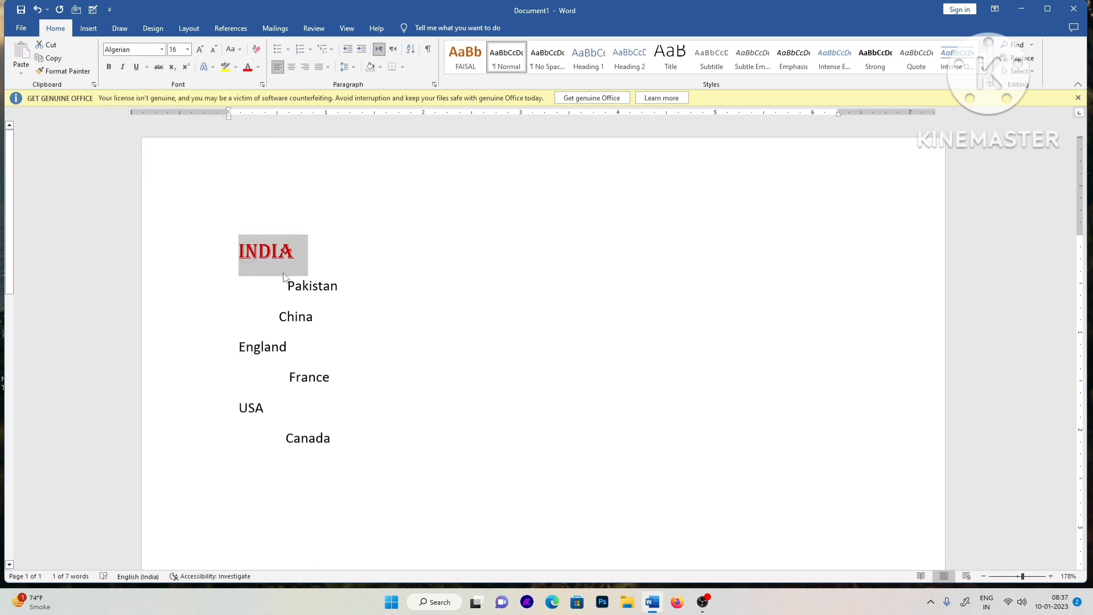
left_click(109, 66)
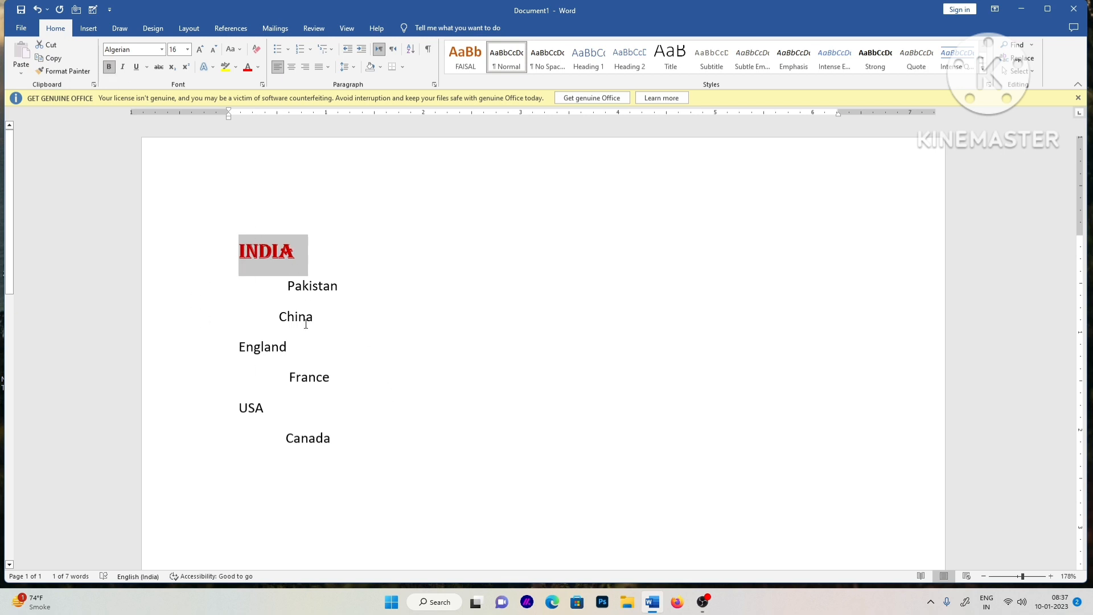
Copy India's formatting onto Pakistan and China with the Format Painter
left_click(66, 73)
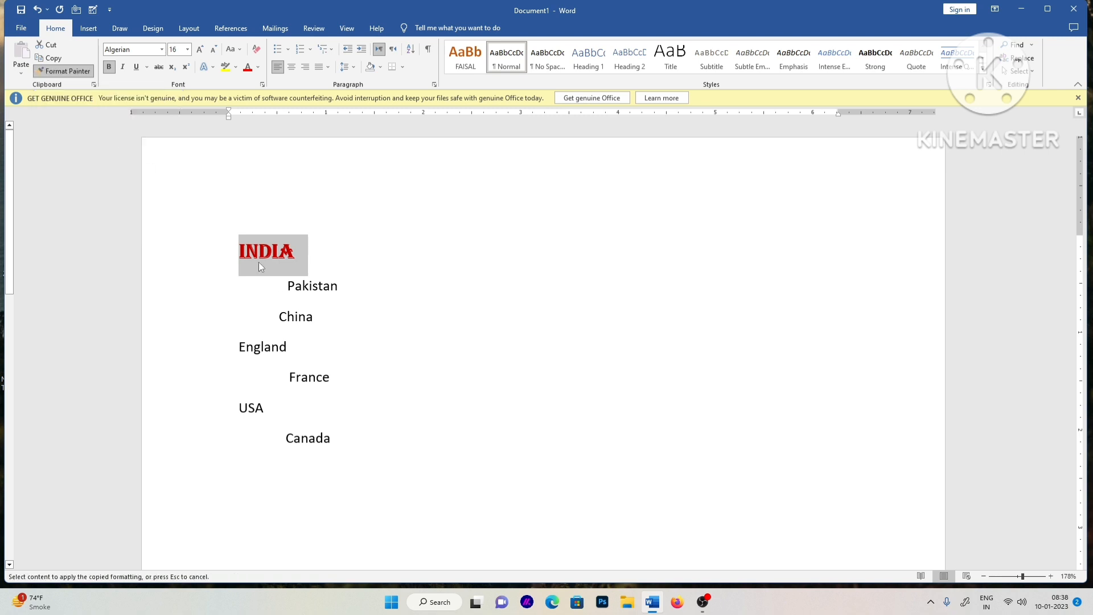
left_click(314, 286)
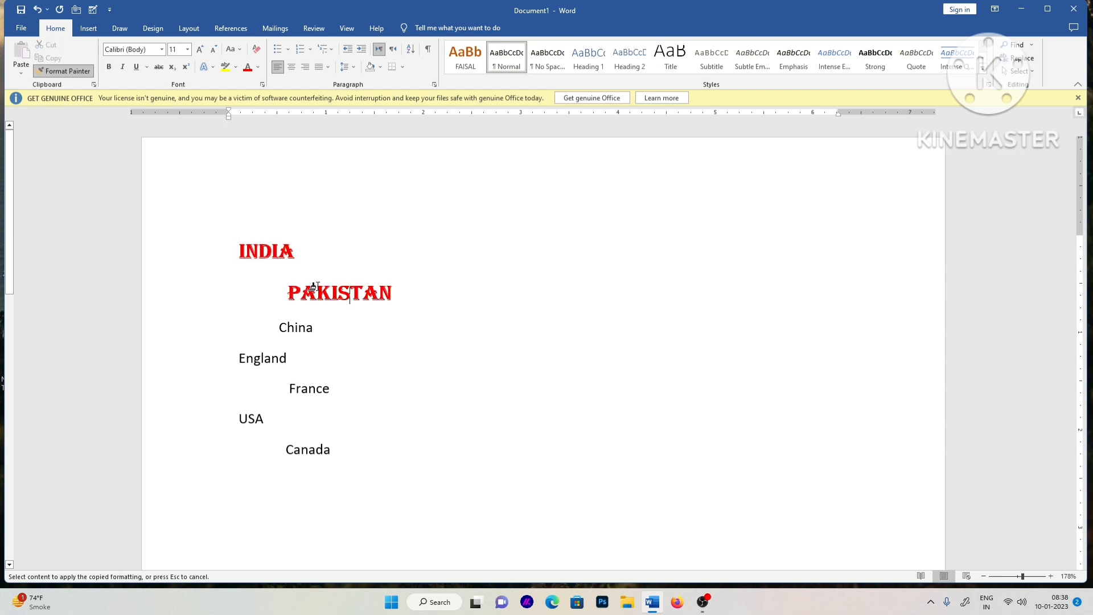
left_click(296, 323)
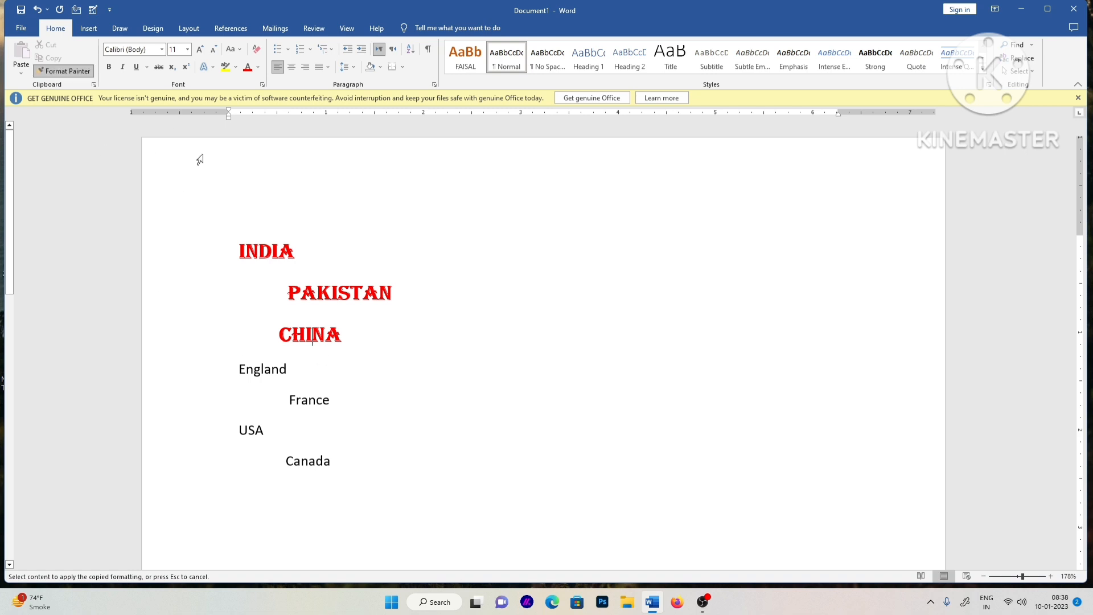
Try applying India's formatting to England and France as well, and undo both changes
left_click(254, 372)
left_click(304, 411)
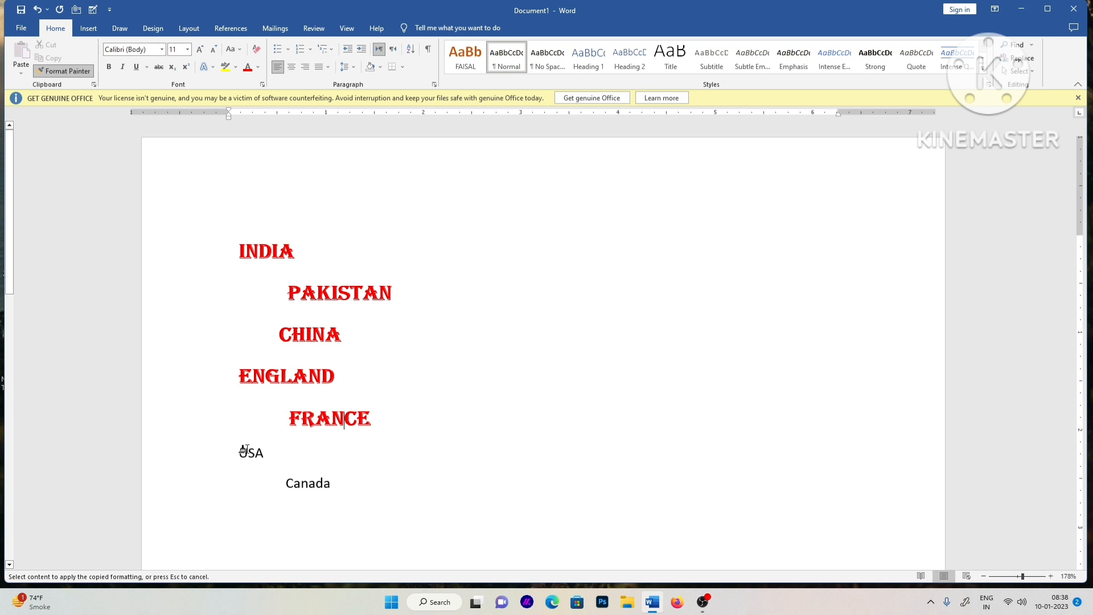
key("ctrl+z")
key("ctrl+z")
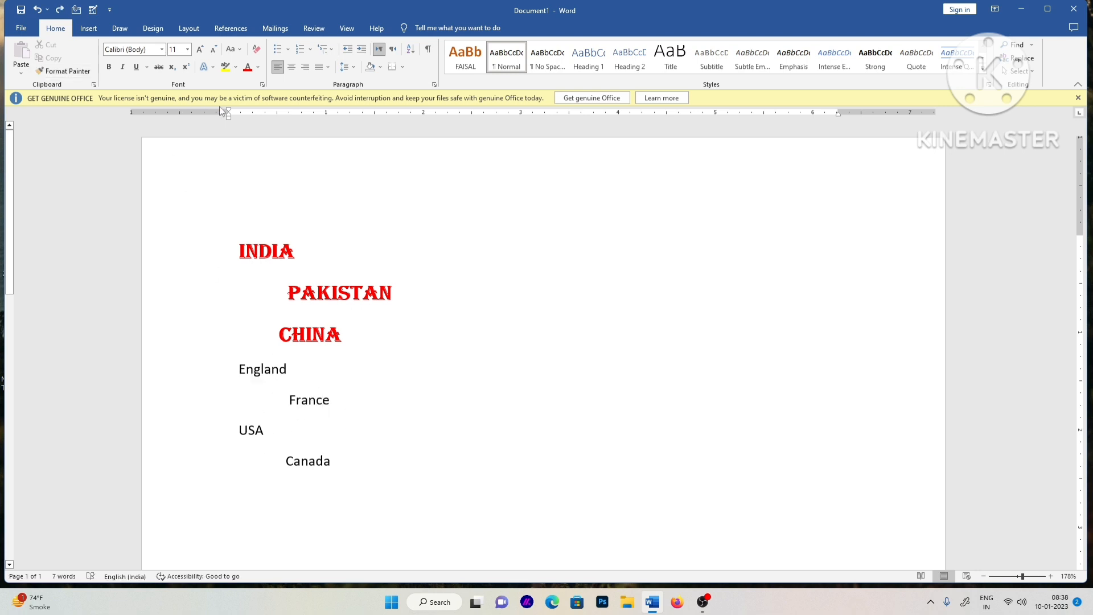
Format the word England in light green italics at font size 14
double_click(263, 380)
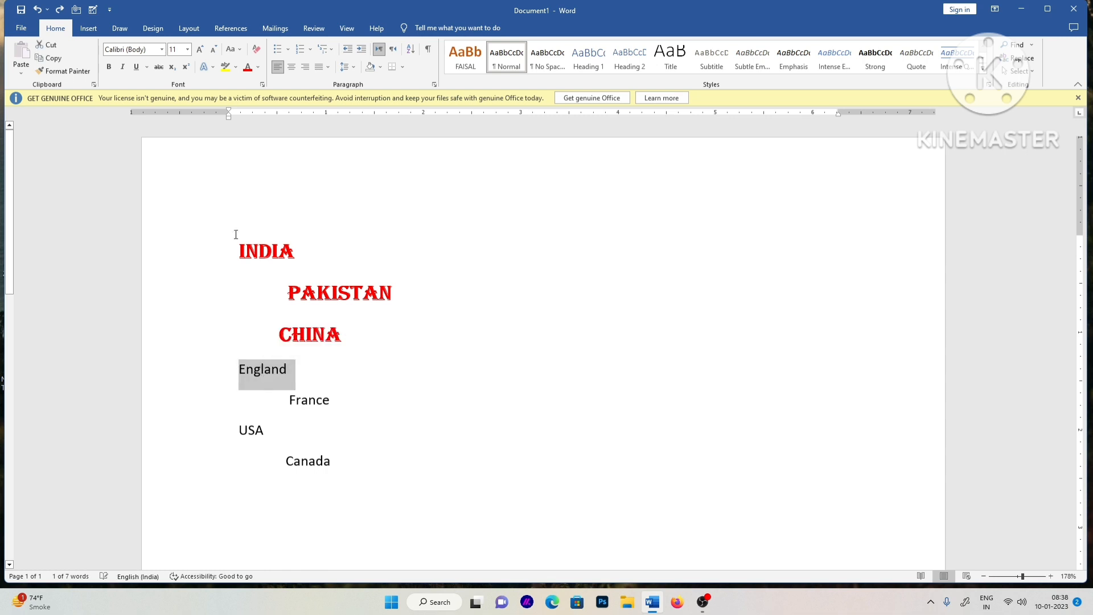
left_click(247, 66)
left_click(258, 67)
left_click(284, 170)
left_click(200, 49)
left_click(200, 50)
left_click(123, 66)
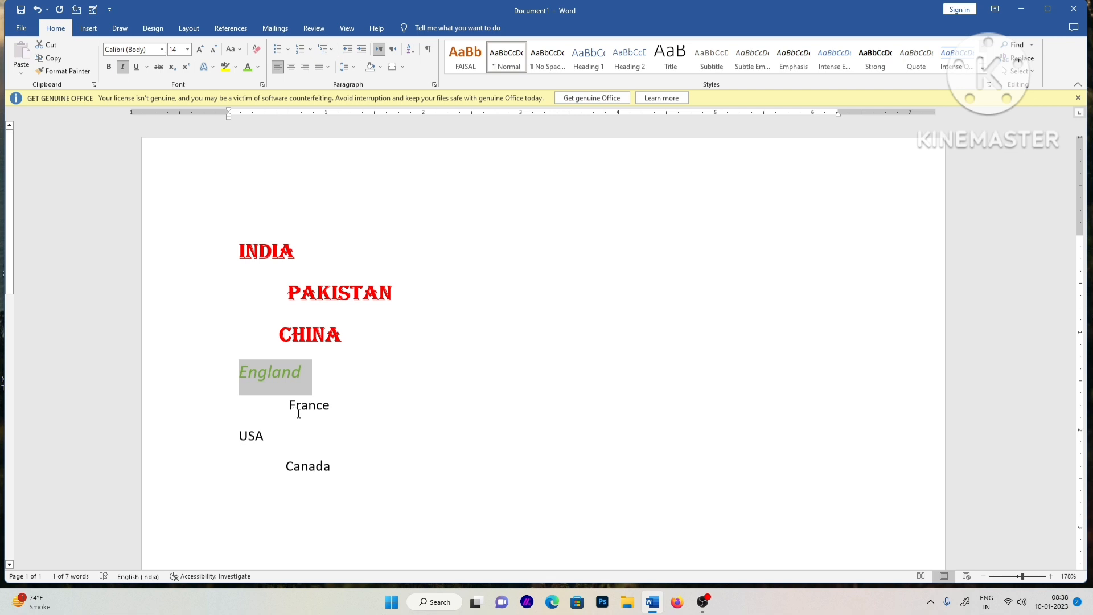
Copy England's formatting onto France with the Format Painter and stop format painting
left_click(63, 74)
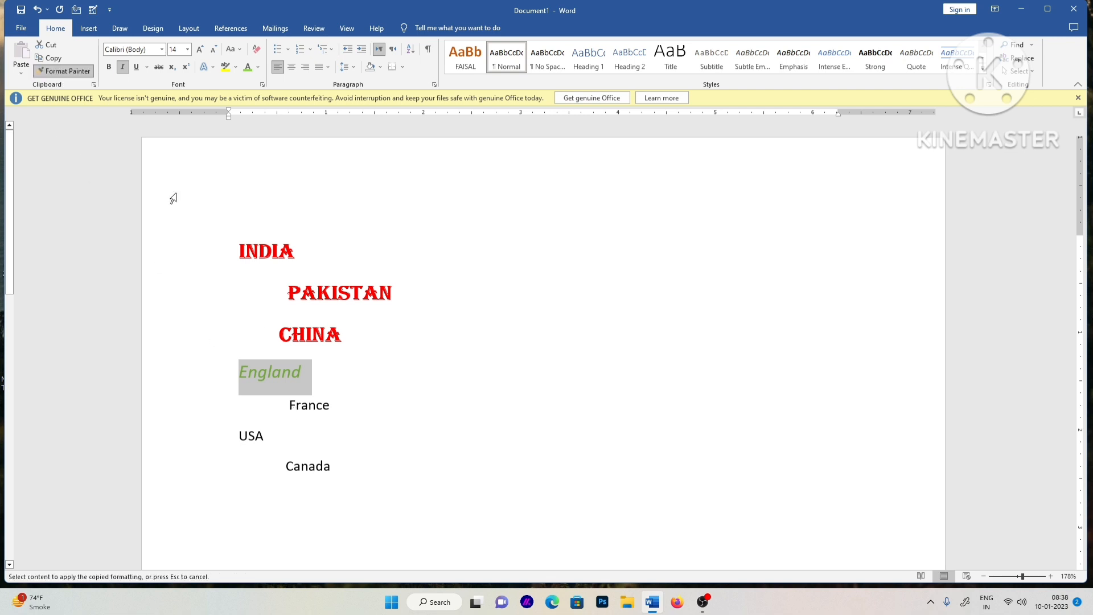
left_click(320, 406)
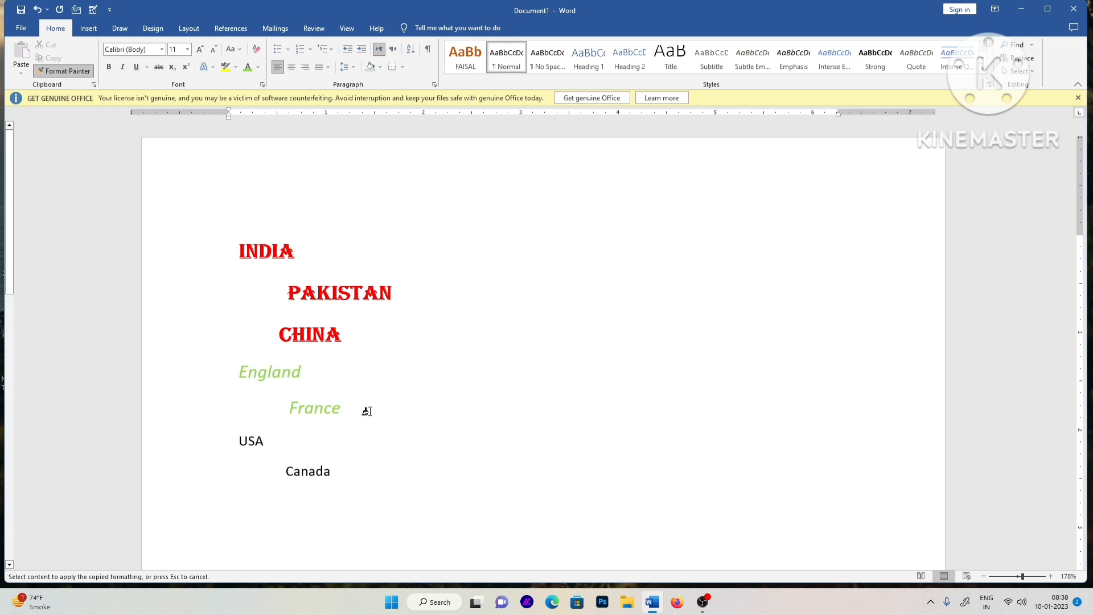
left_click(35, 72)
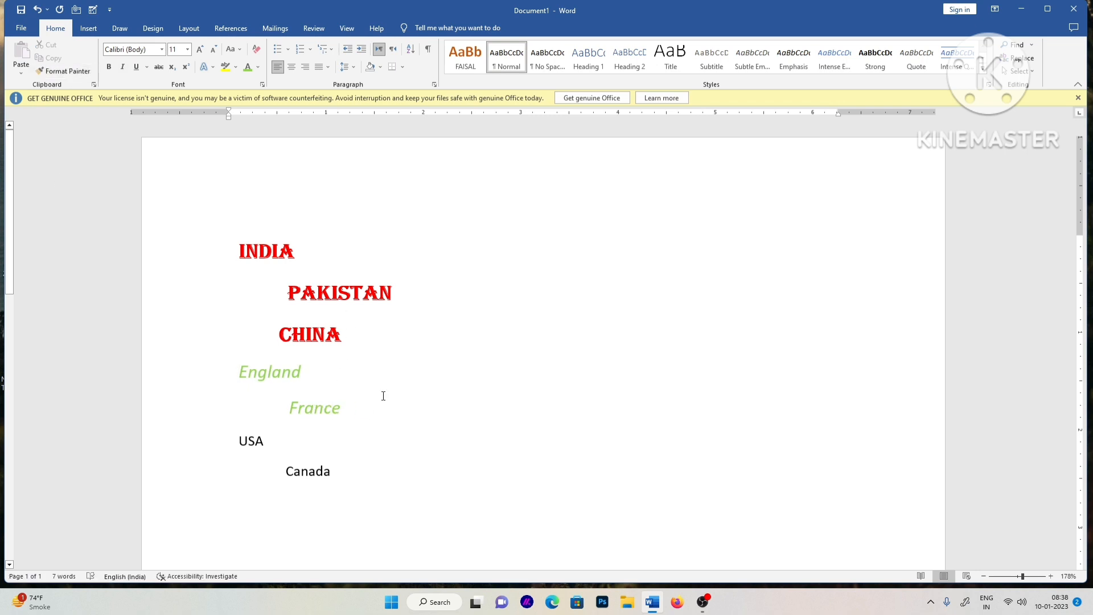
Add "SRI LANKA" after China on the third line and clear all text from the document
left_click(377, 348)
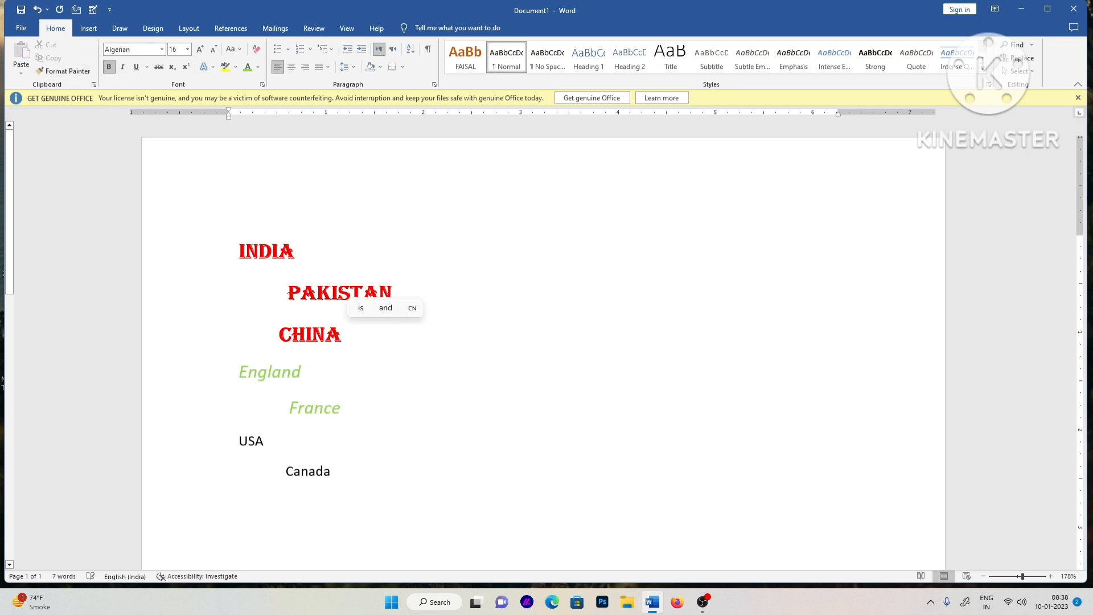
type("SRI LANKA")
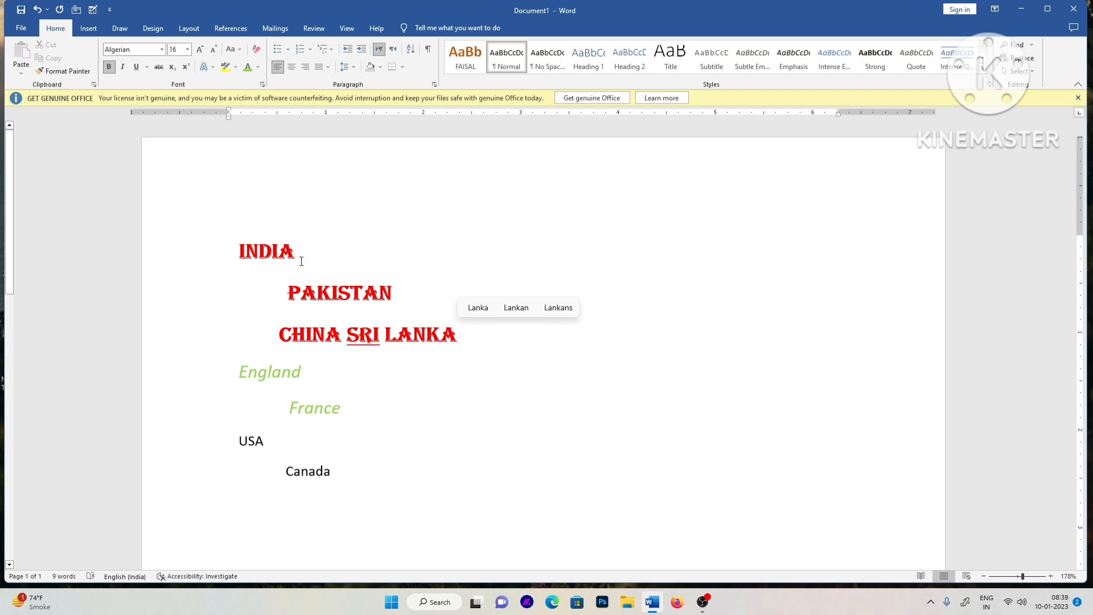
key("ctrl+a")
key("Delete")
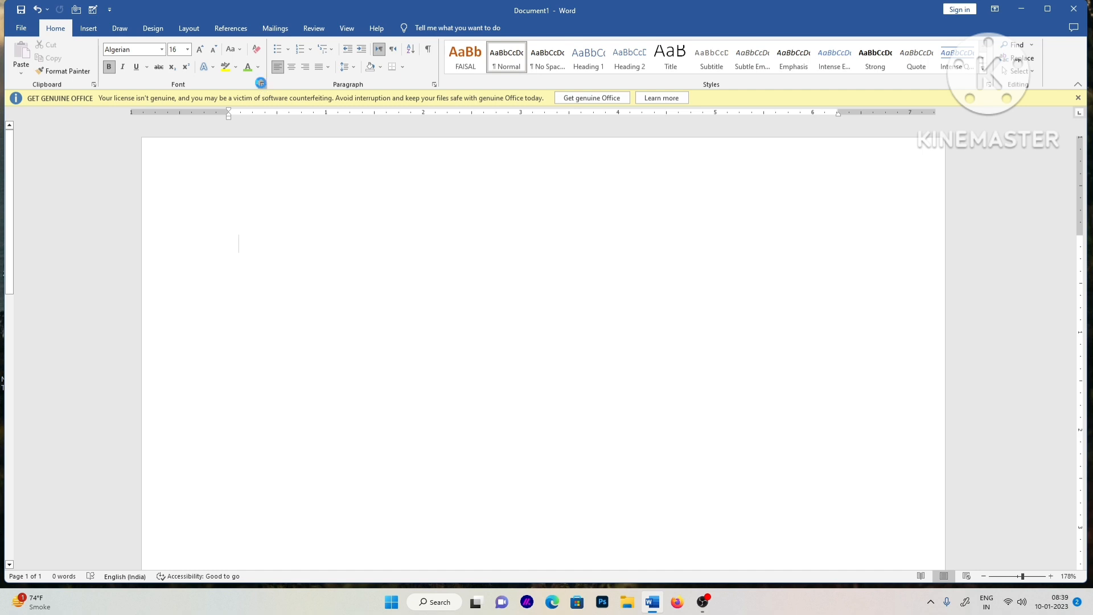
View the detailed font settings beside the empty page and close them without changes
left_click(262, 85)
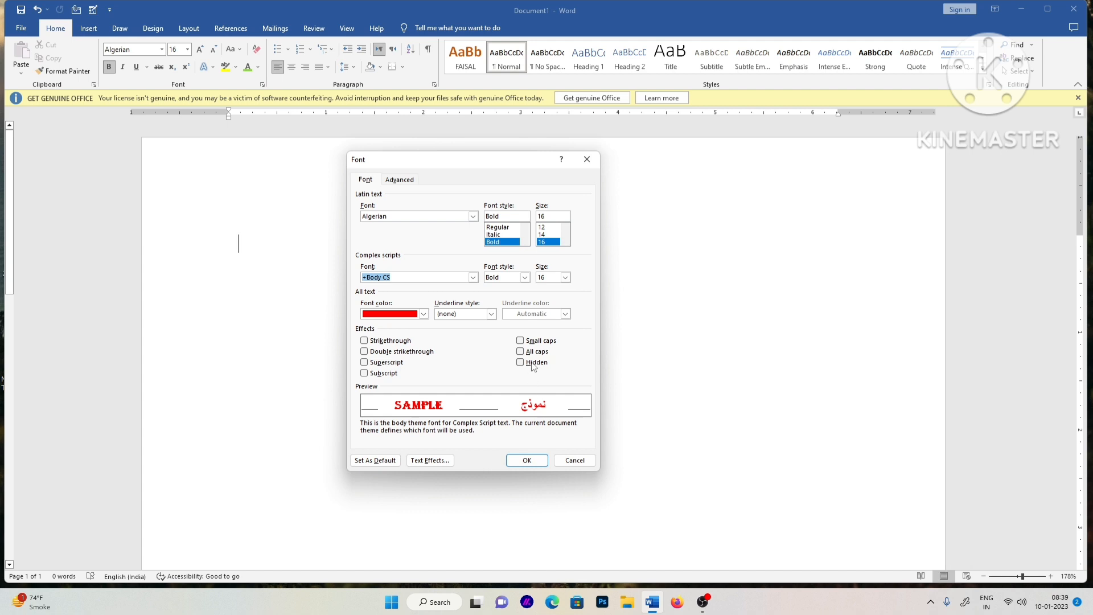
left_click_drag(500, 165, 895, 175)
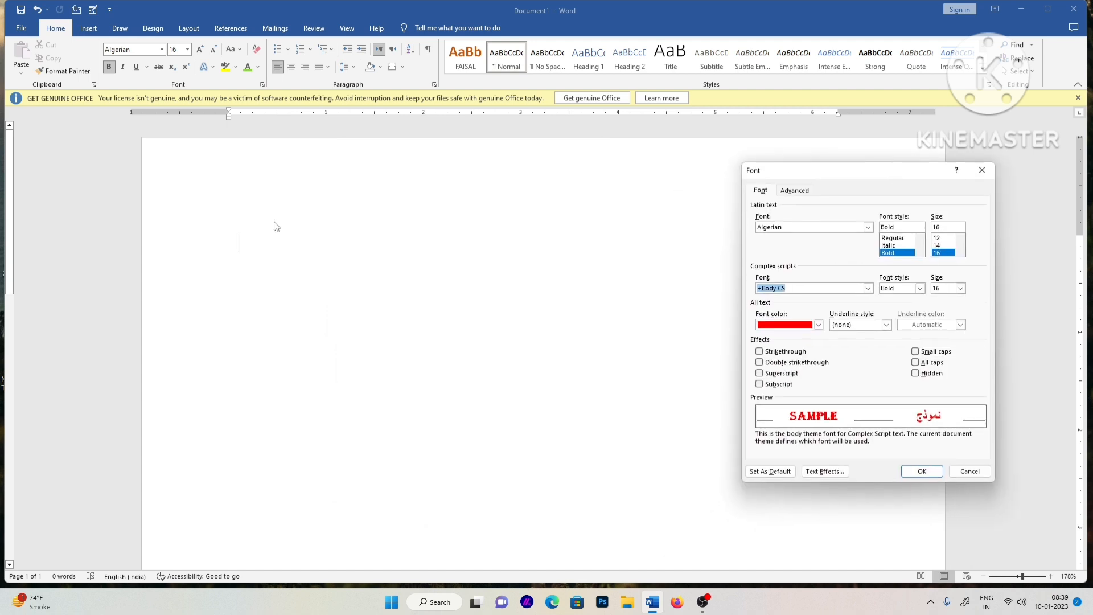
left_click(982, 170)
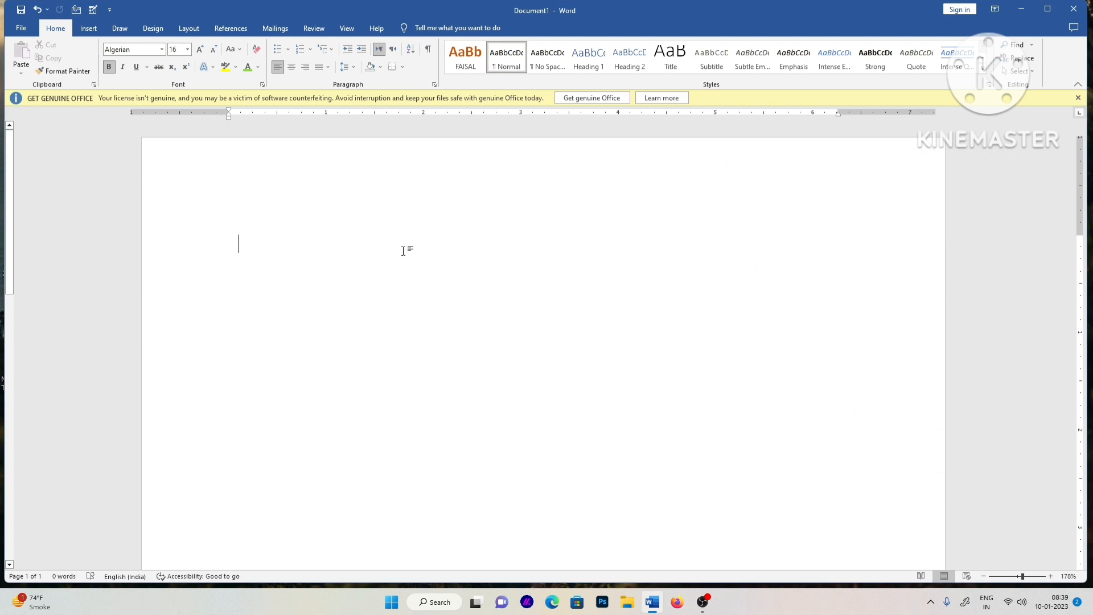
Enter =RAND() in the empty document and close the document without saving it
type("=RAND()")
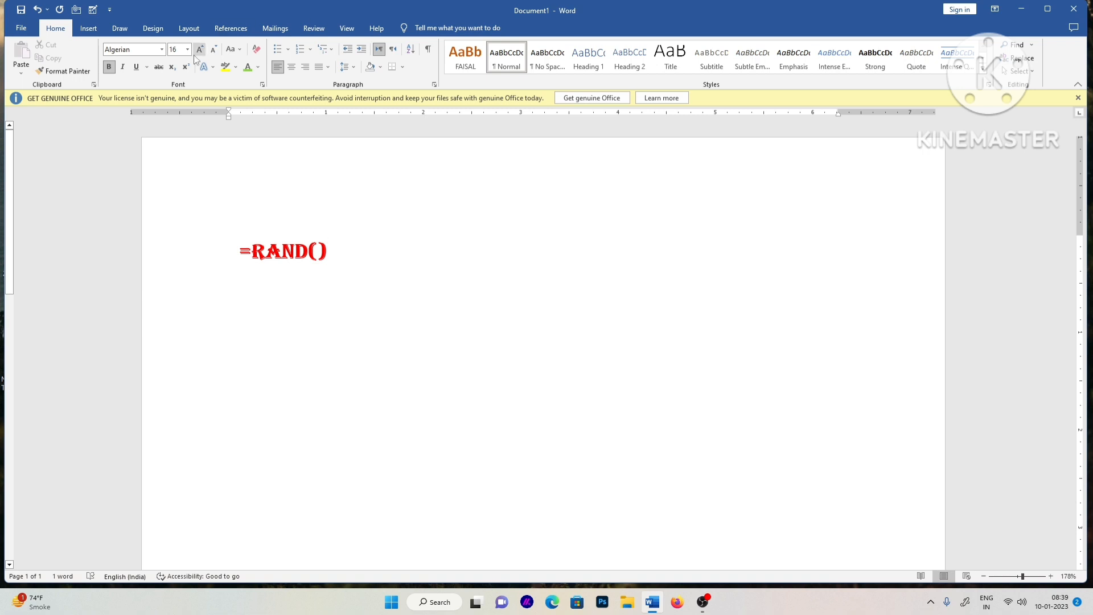
left_click(259, 68)
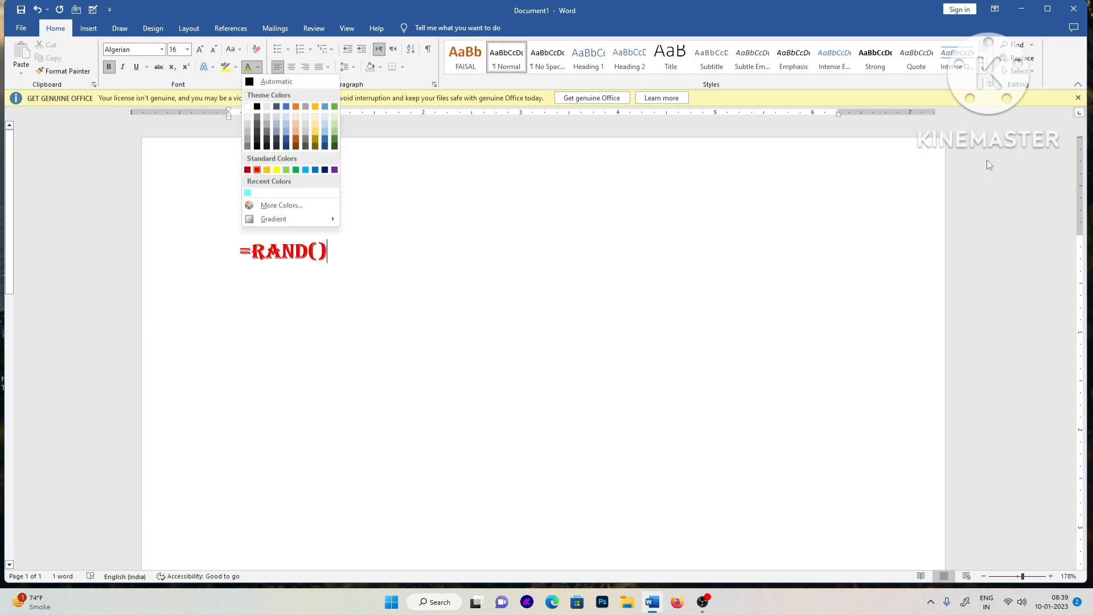
left_click(1074, 9)
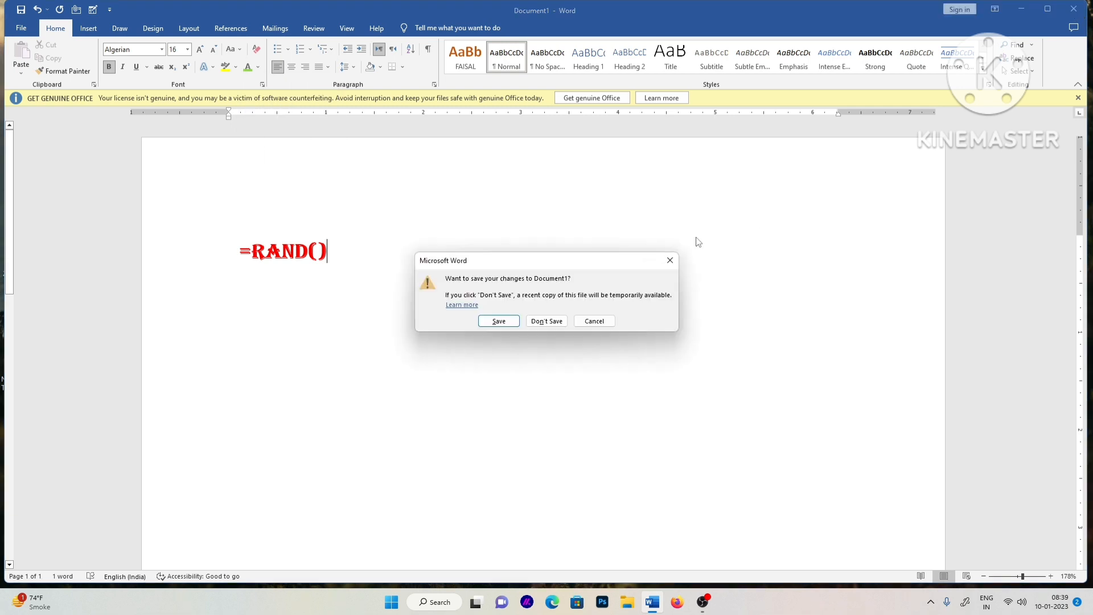
left_click(532, 322)
Start Word again and create a new blank document
key("super")
type("word")
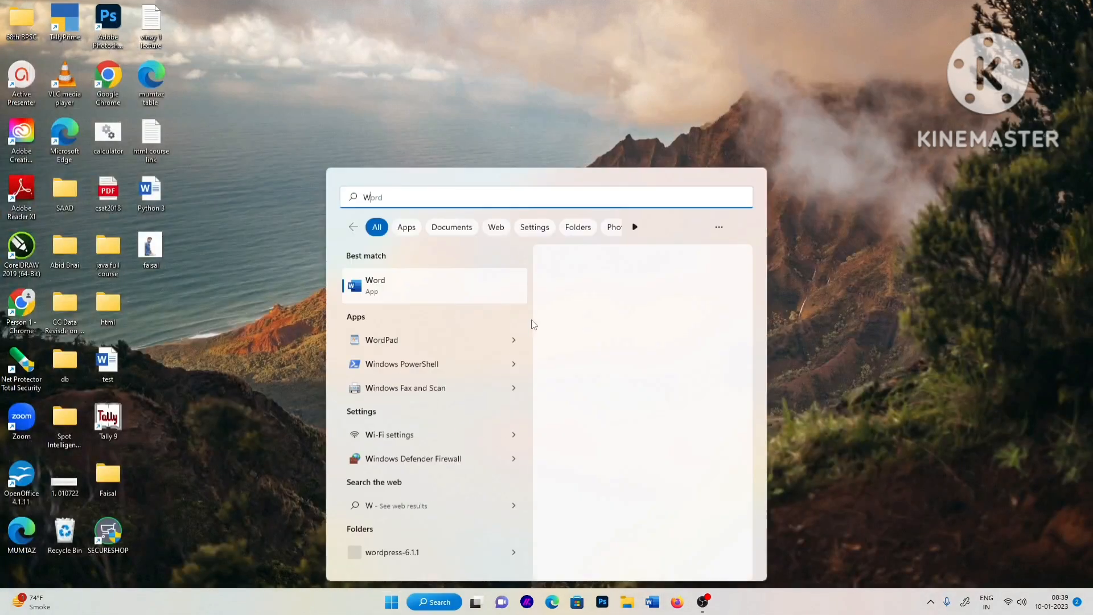
key("Return")
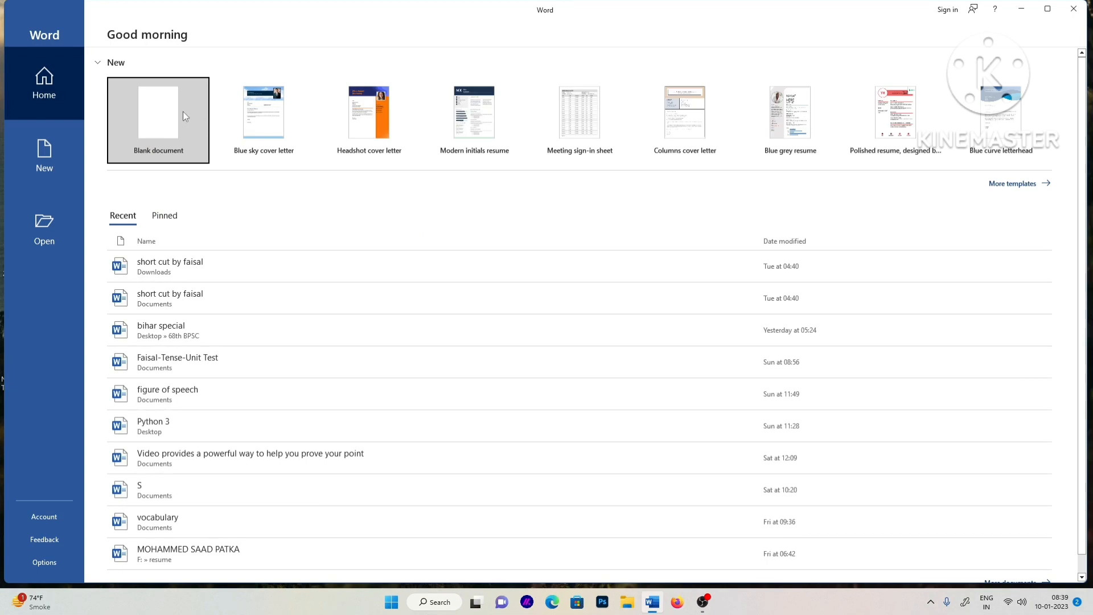
left_click(183, 111)
Generate sample paragraphs in the blank document with the formula =RAND()
type("RTY")
key("BackSpace")
key("BackSpace")
key("BackSpace")
type("=")
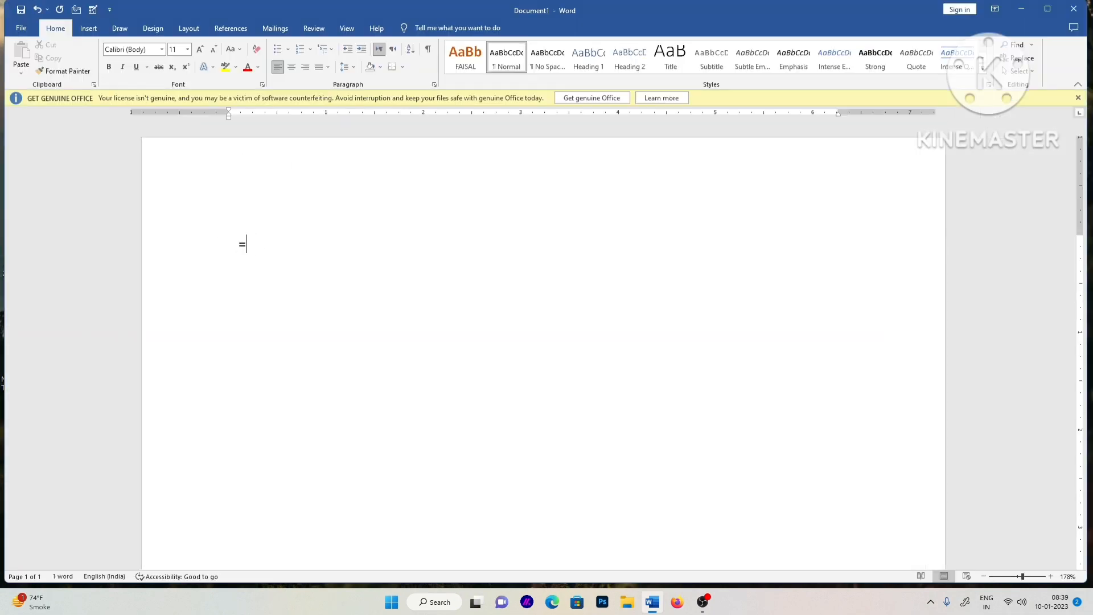
type("RAND()")
key("Return")
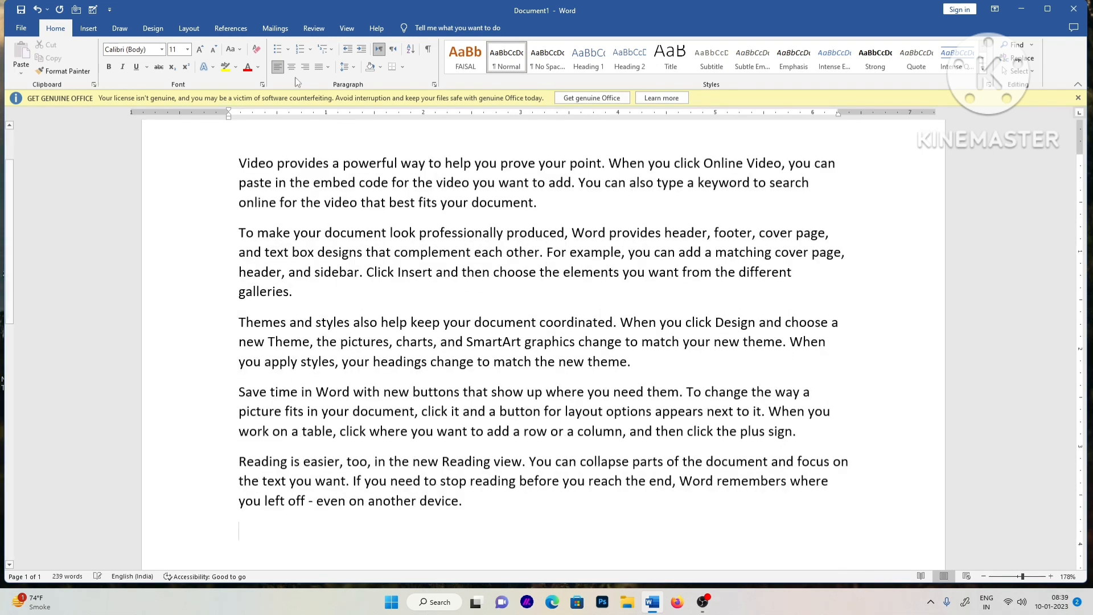
Review the font, style, size, color and effects options in the Font dialog and close it without changes
left_click(263, 84)
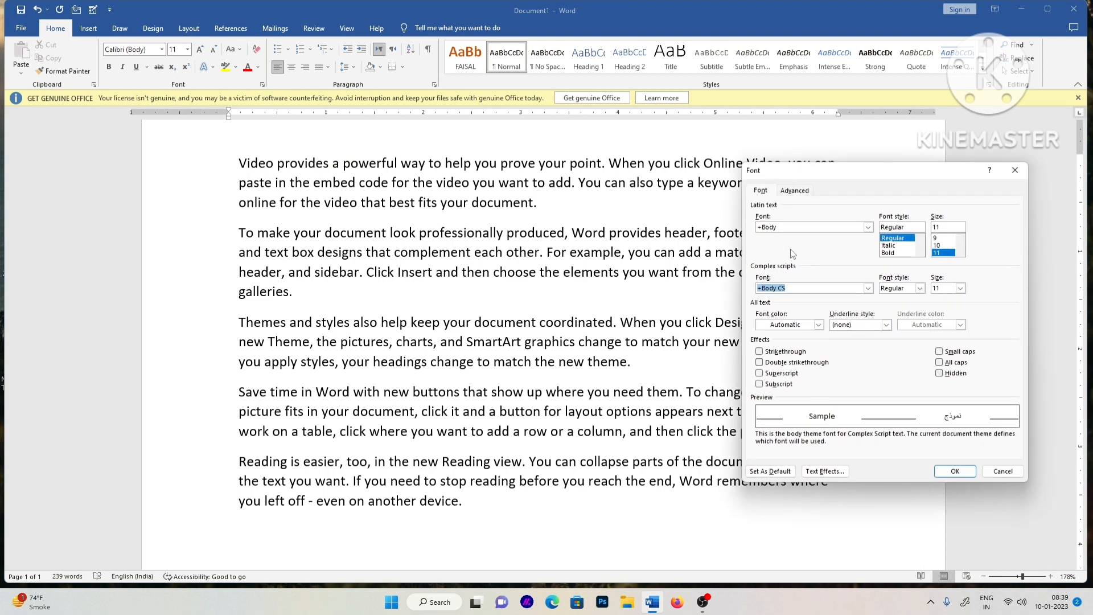
left_click_drag(845, 178, 816, 178)
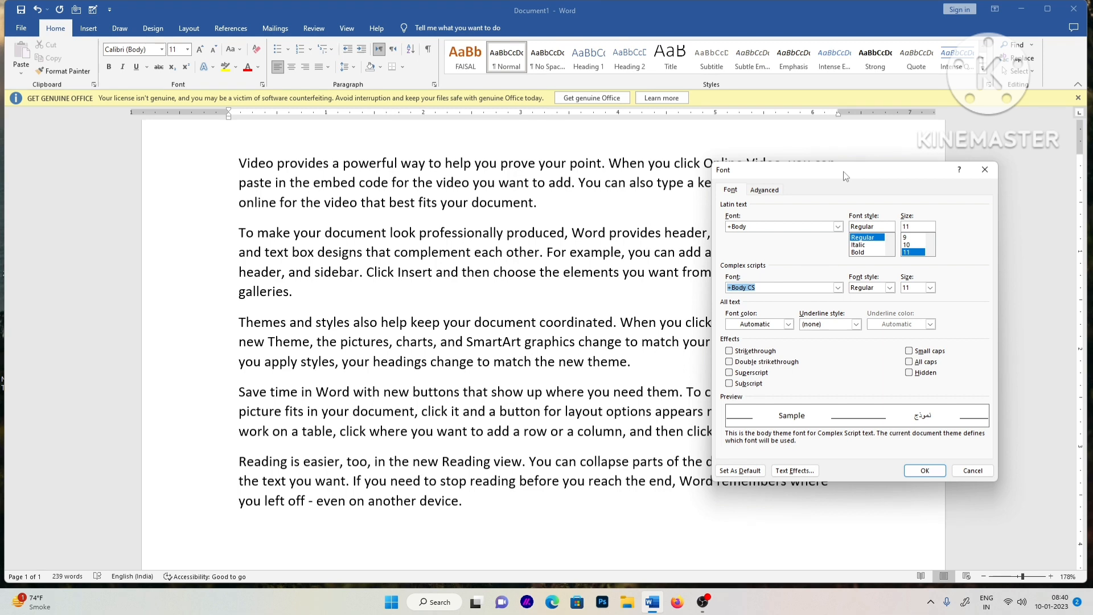
left_click_drag(845, 175, 655, 146)
left_click(786, 139)
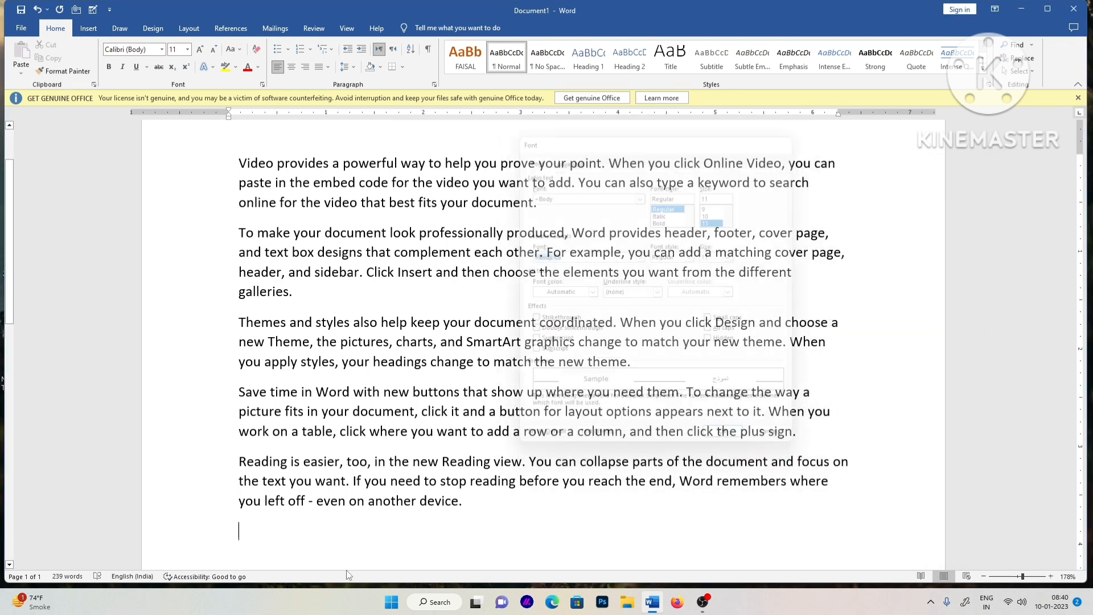
type("Faisal i")
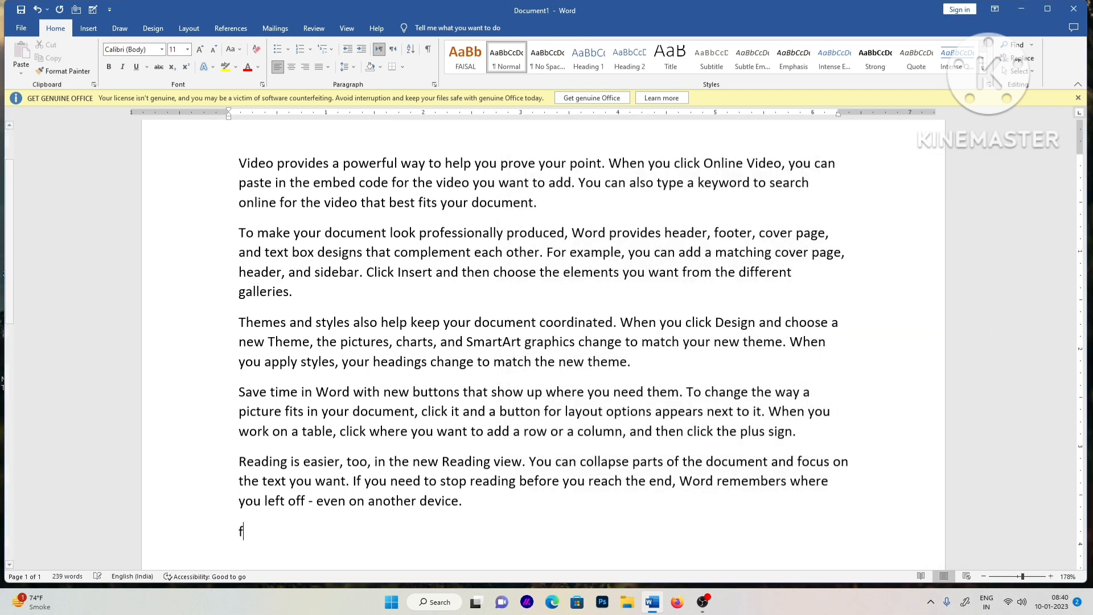
type("qubal")
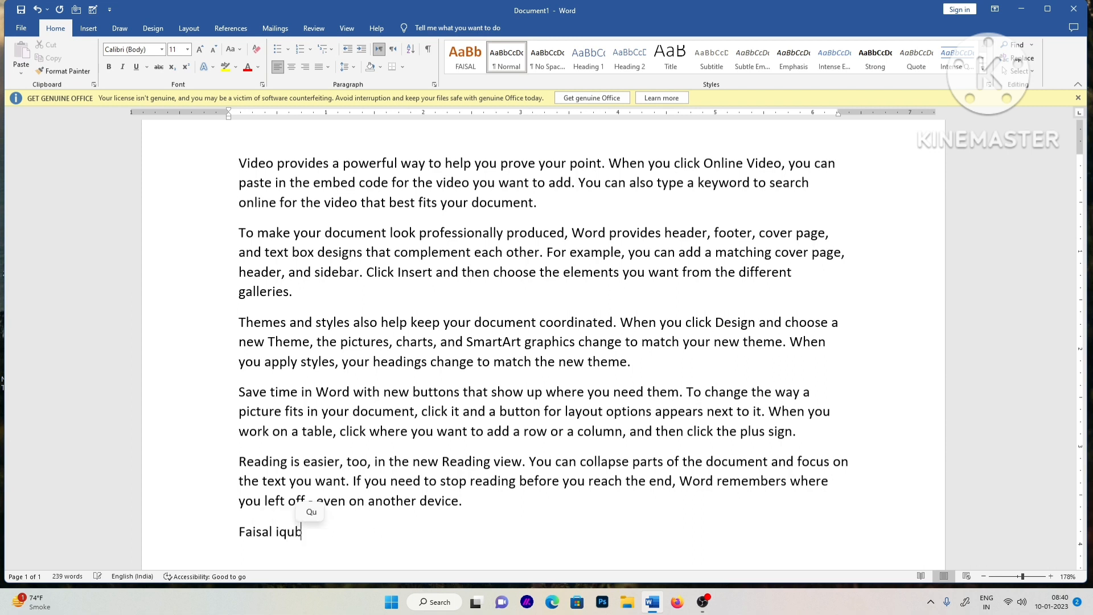
key("BackSpace")
key("BackSpace")
key("BackSpace")
key("BackSpace")
key("BackSpace")
key("BackSpace")
key("BackSpace")
key("BackSpace")
key("BackSpace")
key("BackSpace")
key("BackSpace")
key("BackSpace")
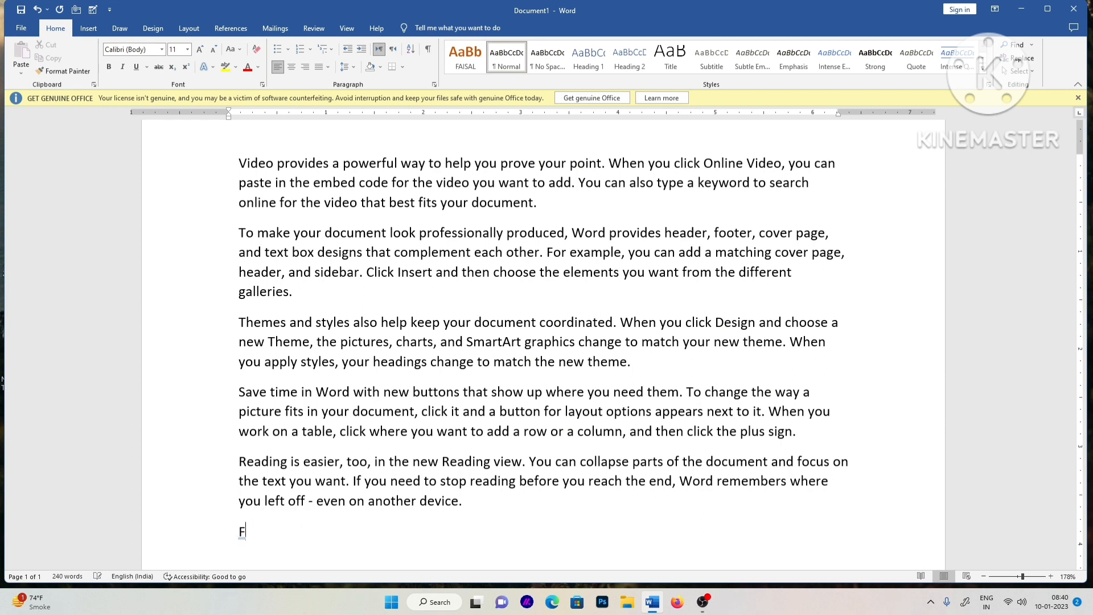
Enter the person's full name in capitals below the last paragraph and apply the Small caps effect to it
type("AI")
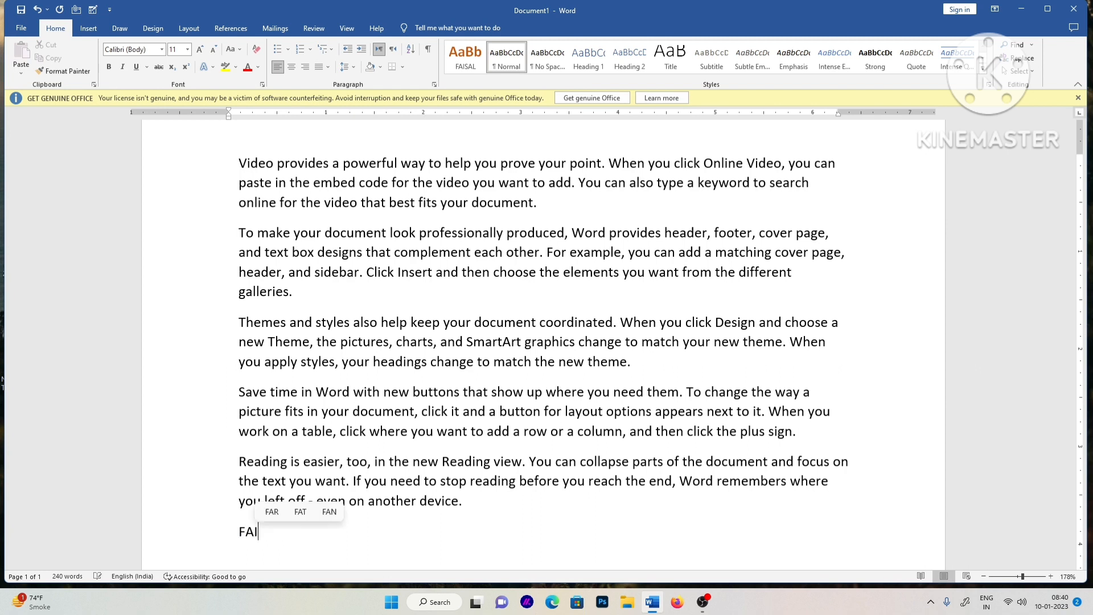
type("SAL IQUBAL")
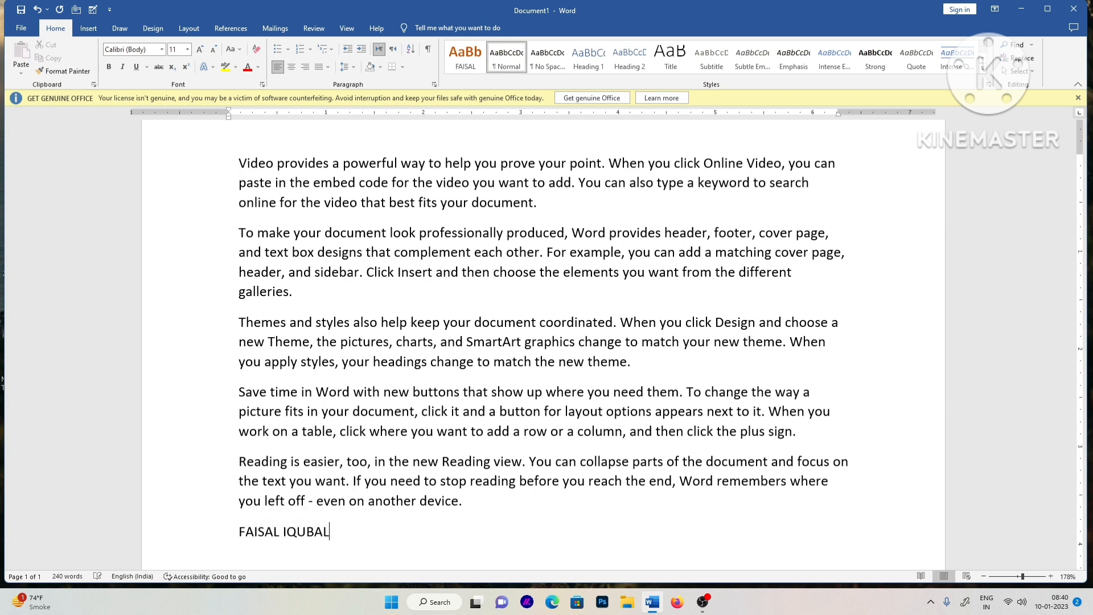
key("shift+Left")
key("shift+Left")
key("shift+Left")
key("ctrl+shift+Left")
key("ctrl+shift+Left")
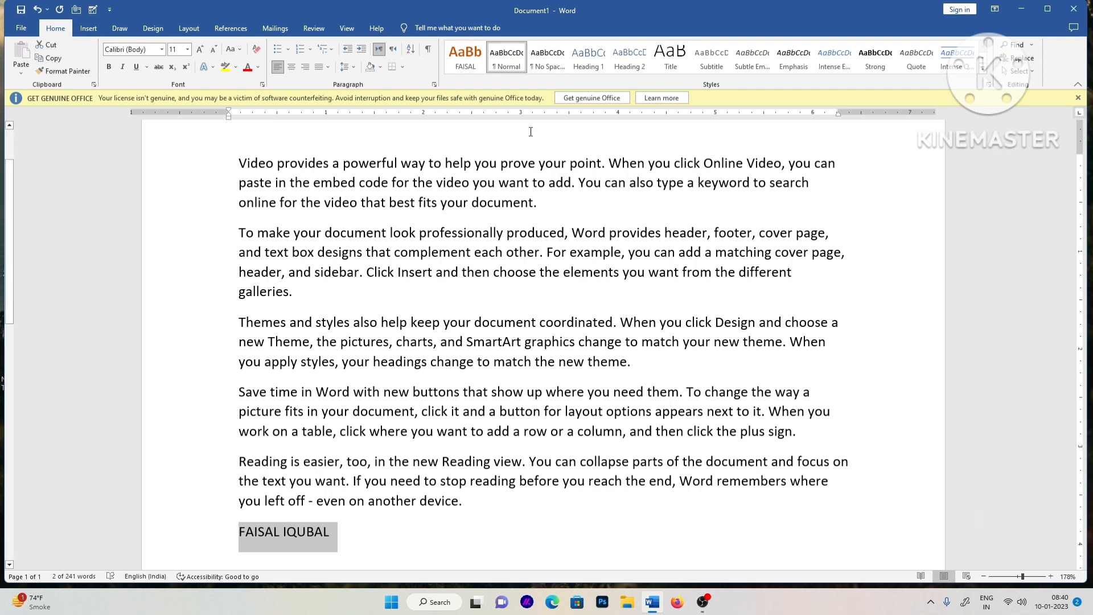
key("ctrl+d")
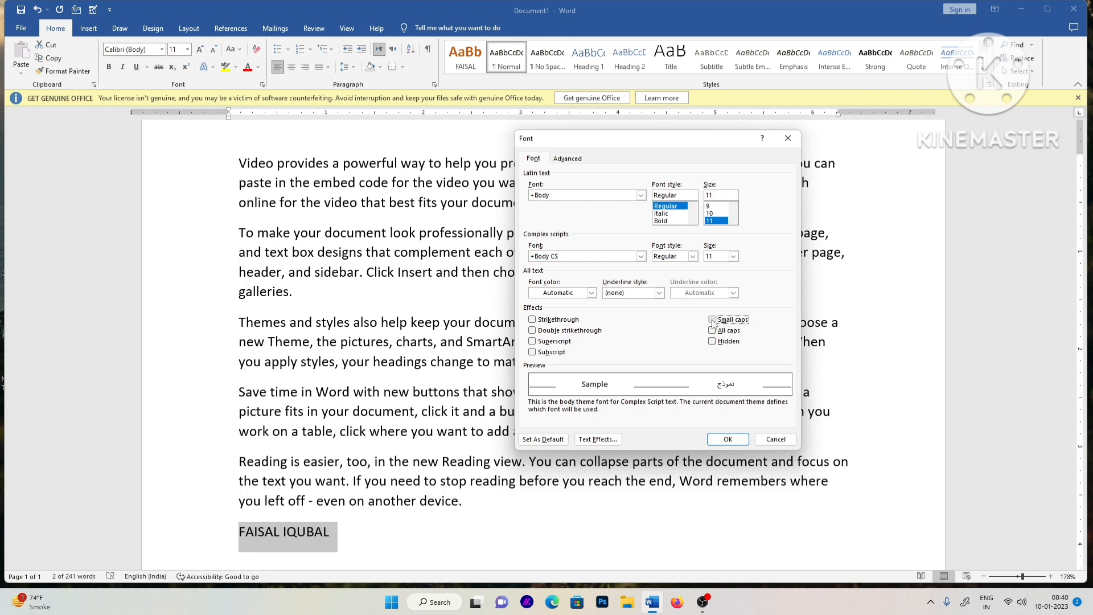
left_click(712, 319)
left_click(728, 437)
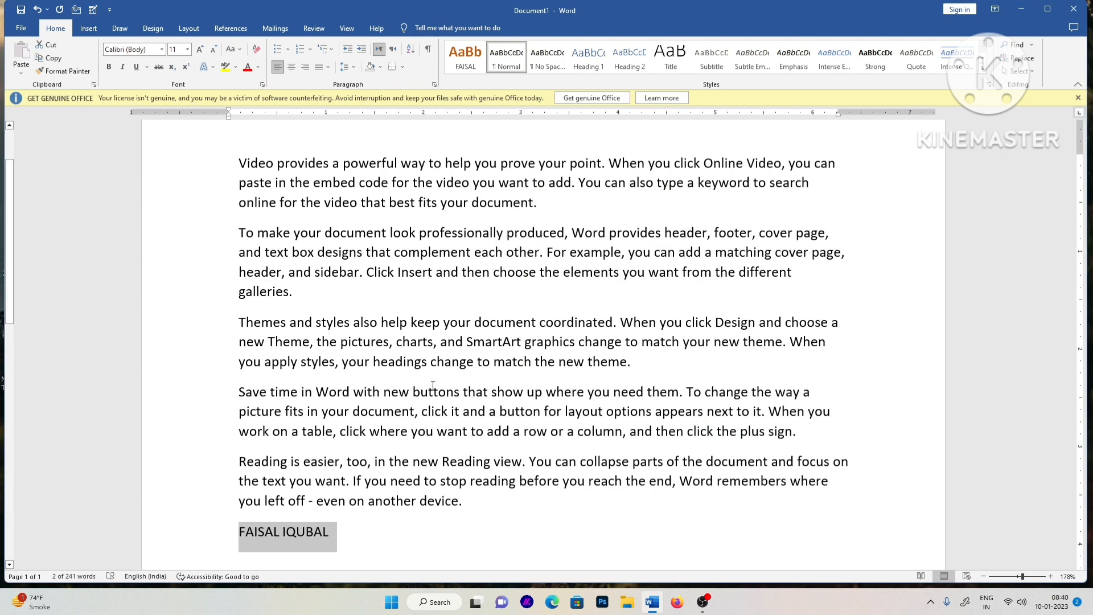
key("ctrl+d")
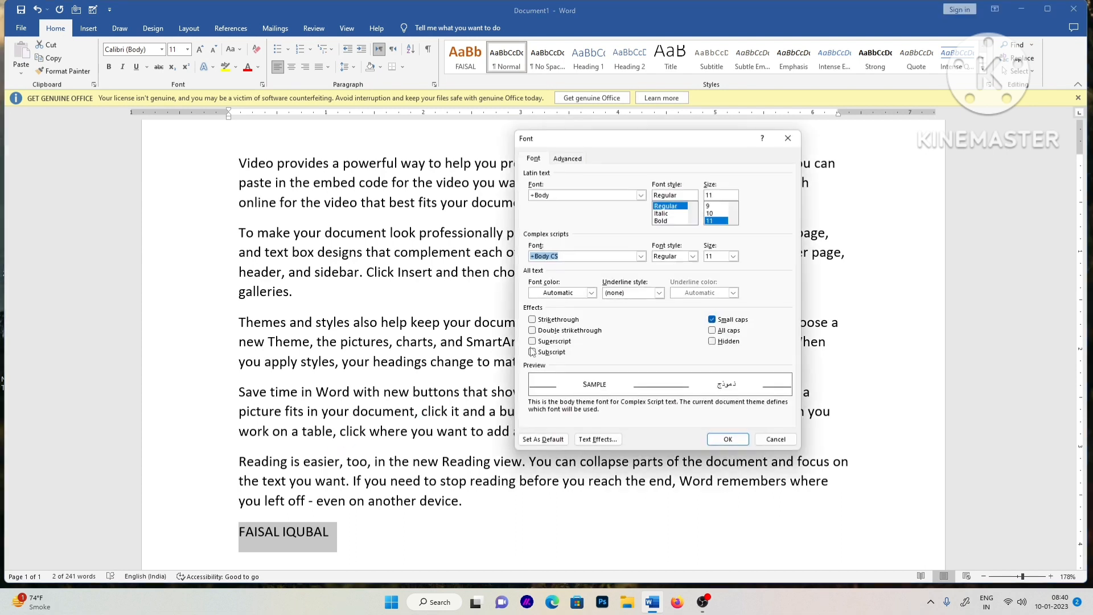
left_click(728, 440)
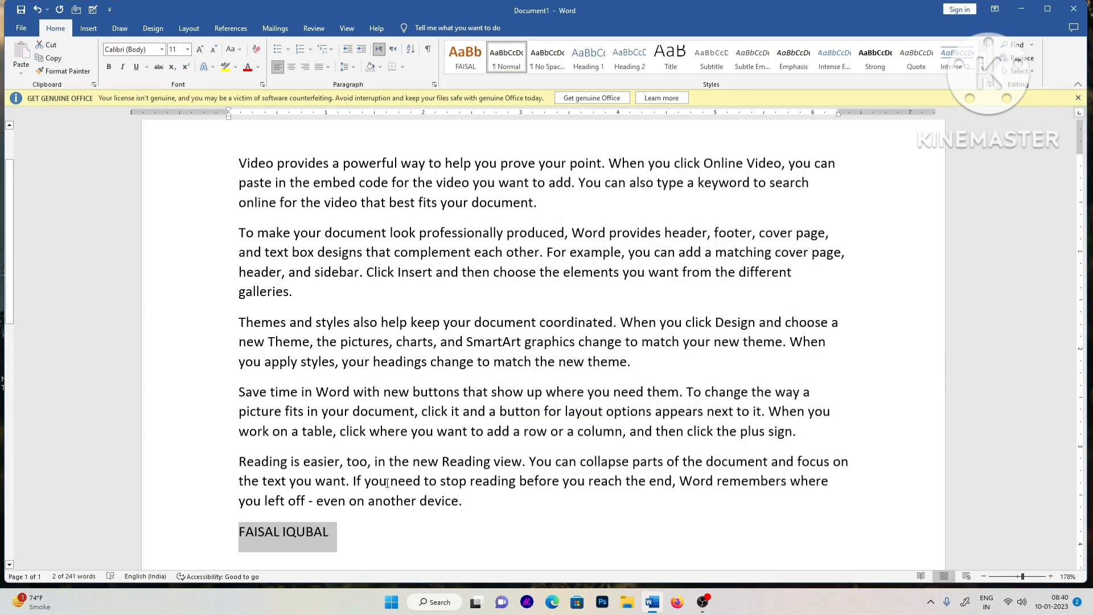
left_click(315, 536)
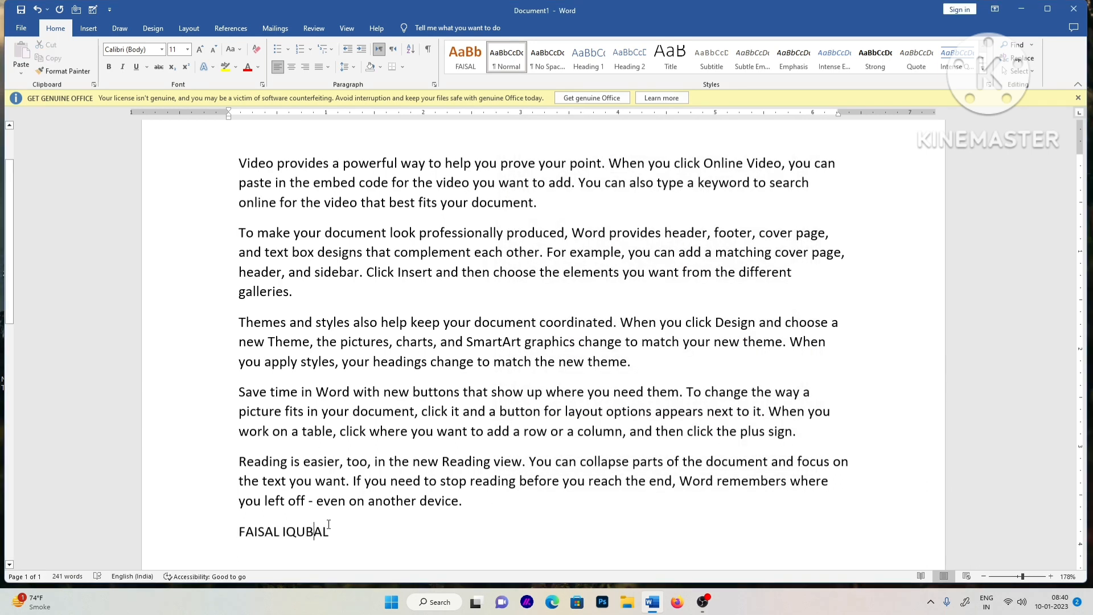
Apply the Small caps effect to all the text in the document
key("ctrl+a")
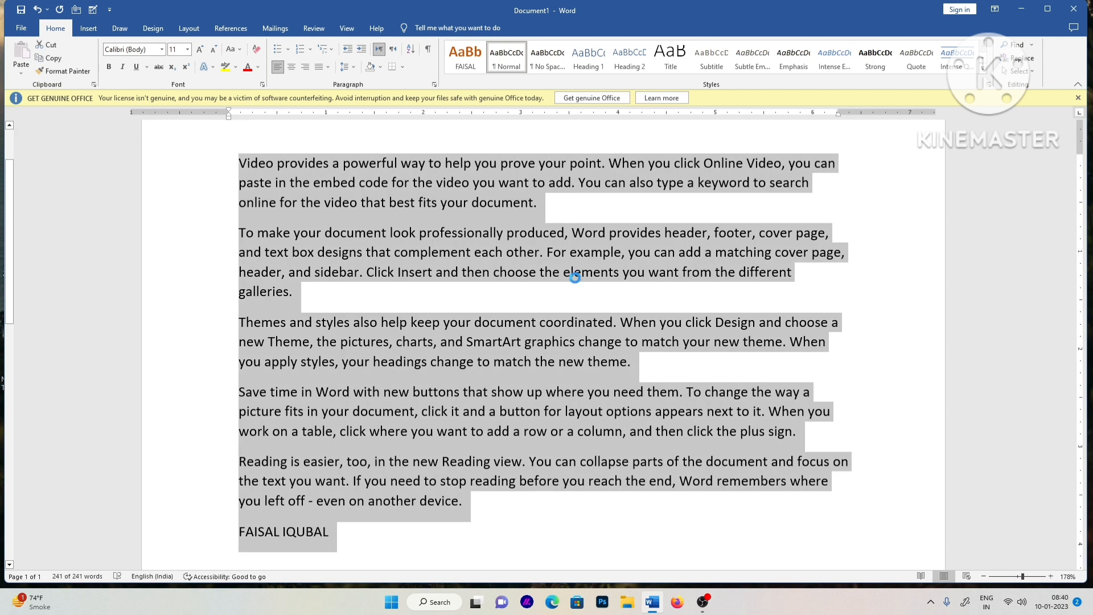
key("ctrl+d")
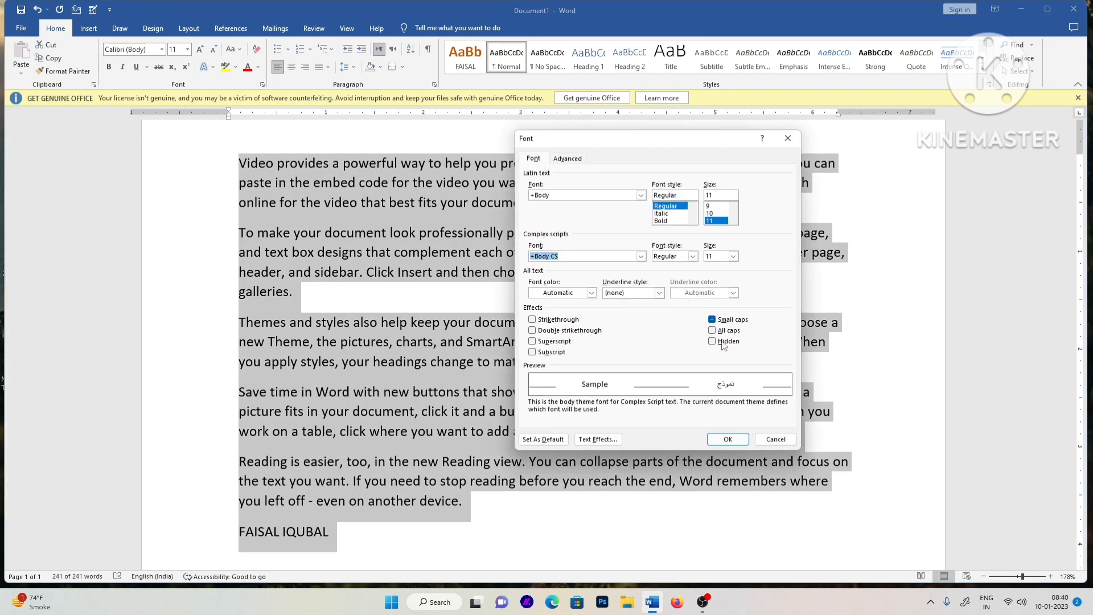
left_click(713, 320)
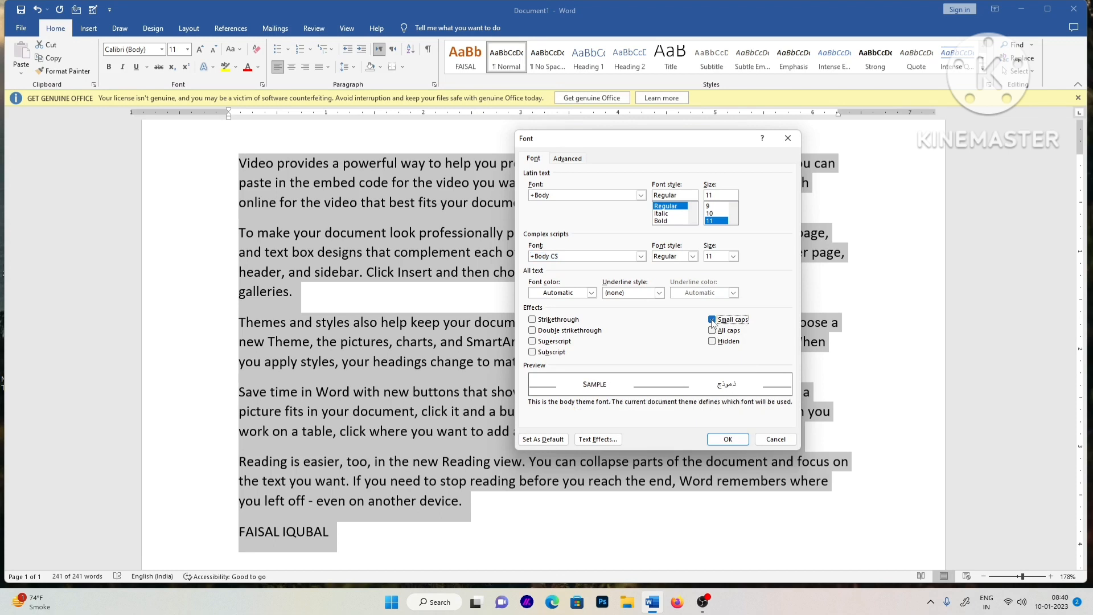
left_click(733, 443)
left_click(349, 253)
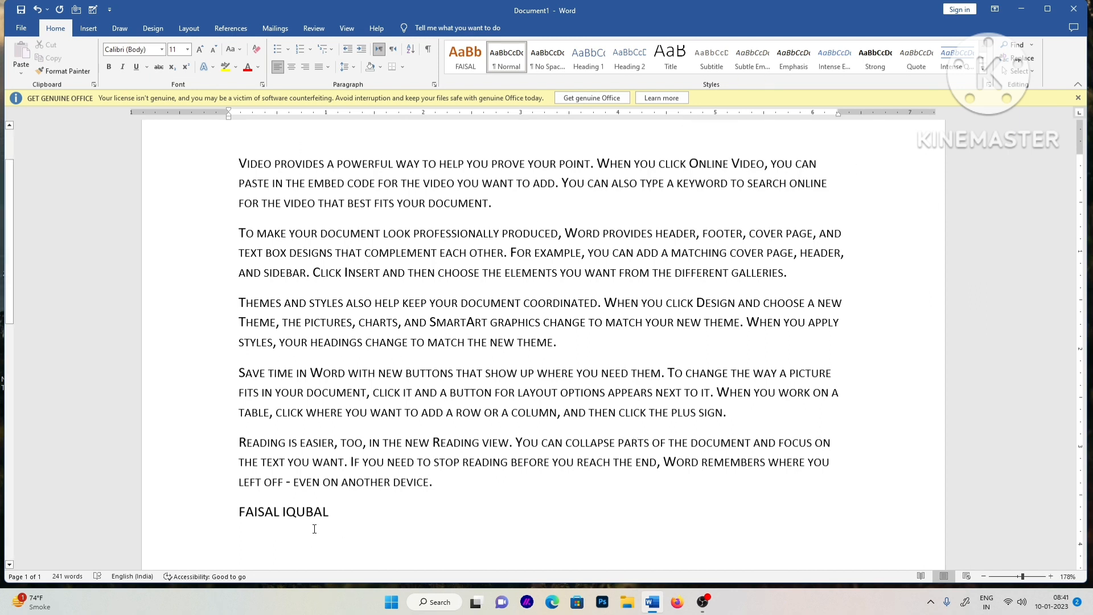
Remove Small caps from the name line below the last paragraph and format it as Hidden
left_click_drag(338, 510, 221, 508)
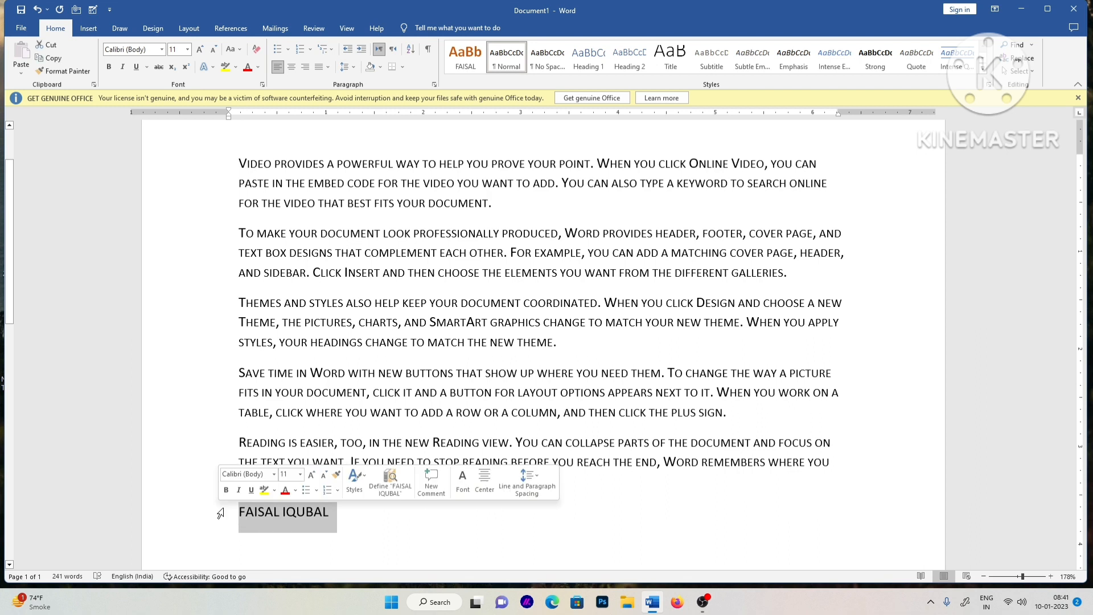
key("ctrl+d")
left_click(713, 319)
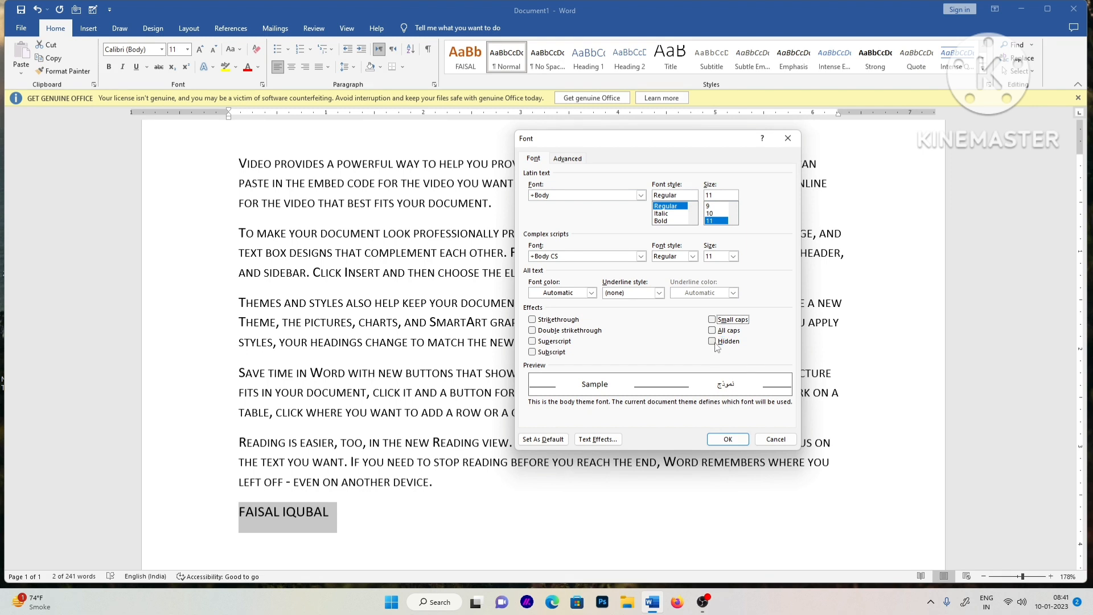
left_click(712, 341)
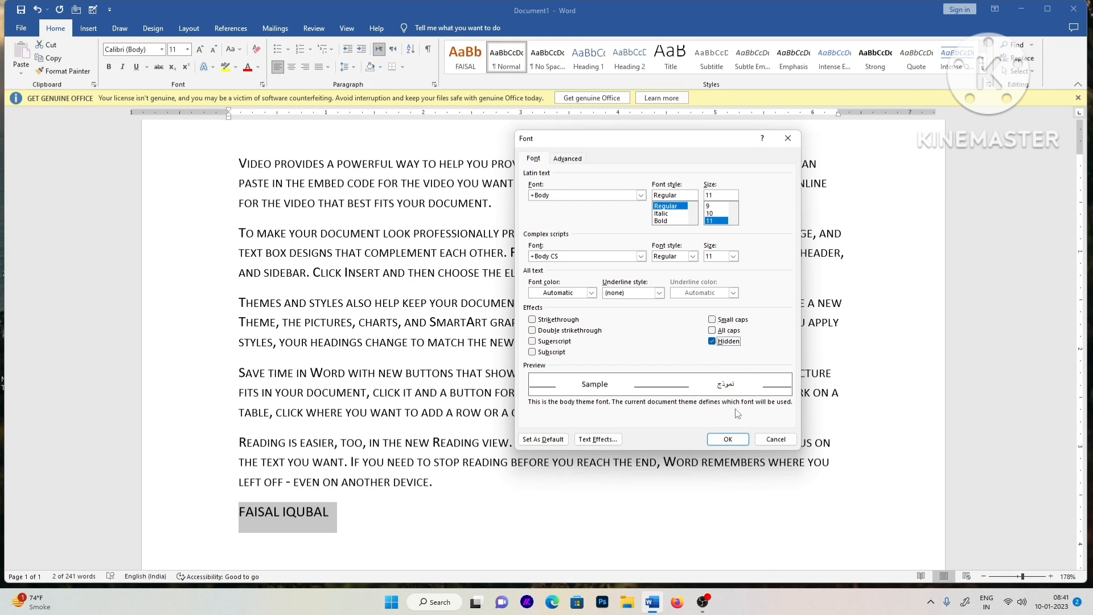
left_click(728, 440)
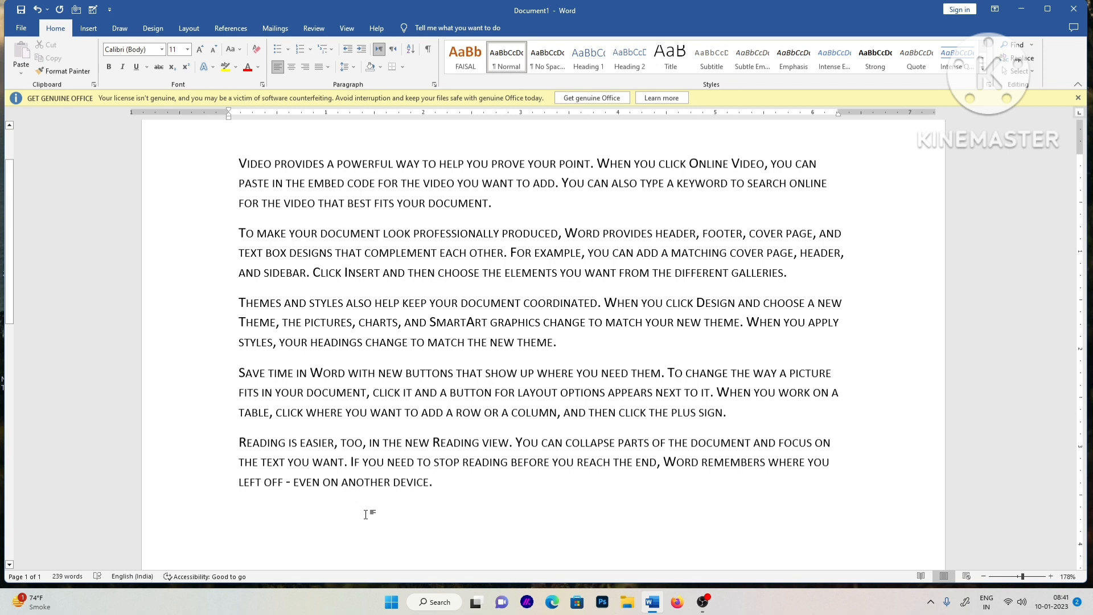
Try toggling the Hidden effect on the whole document to bring back the name line, undoing each attempt
key("ctrl+a")
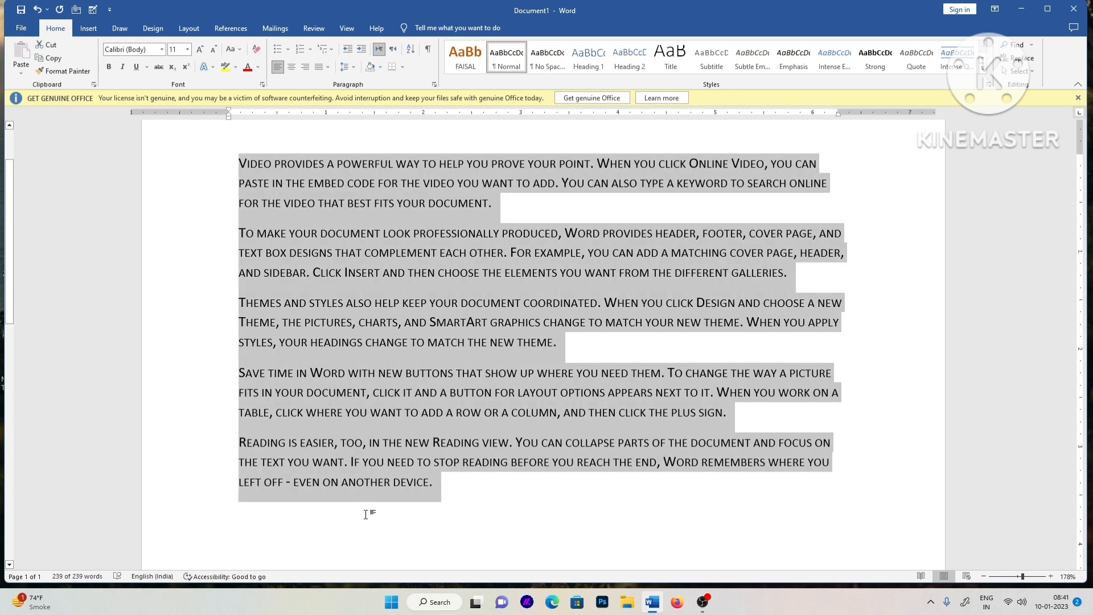
key("ctrl+d")
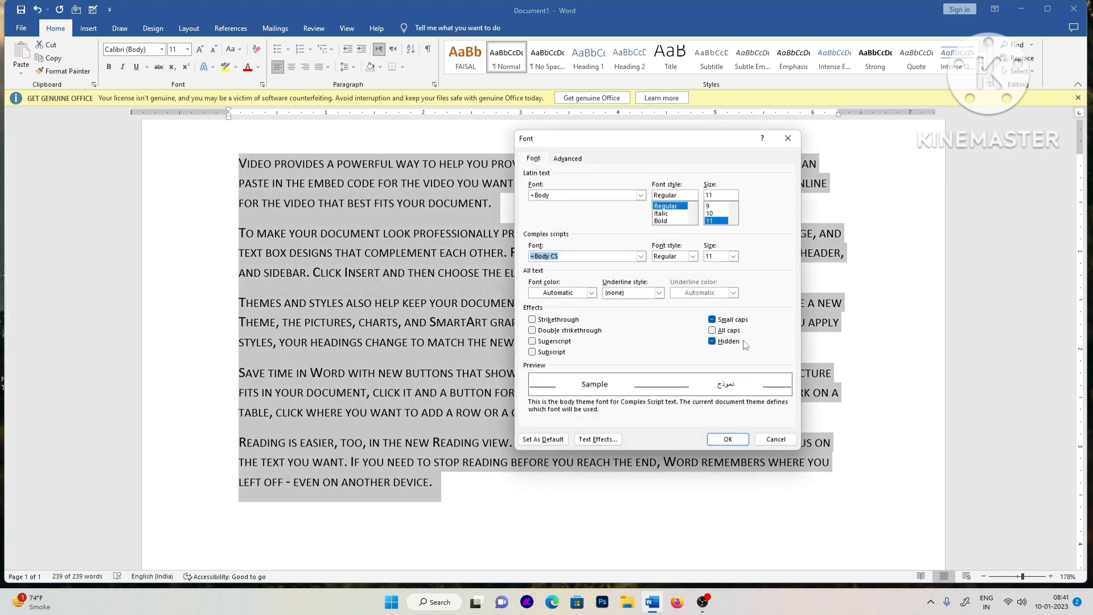
left_click(715, 342)
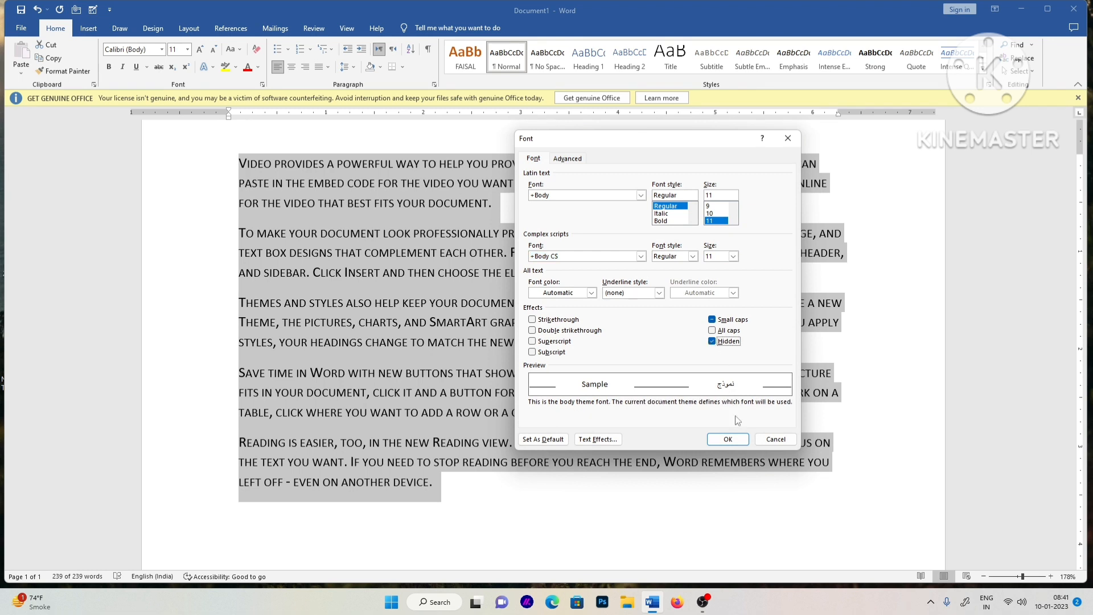
left_click(728, 442)
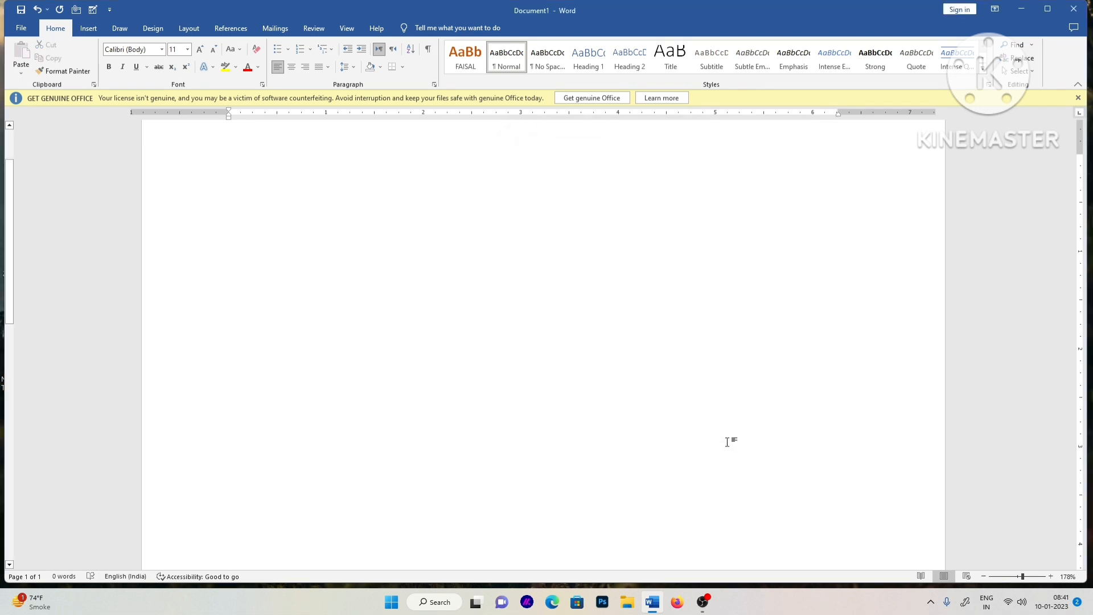
key("ctrl+z")
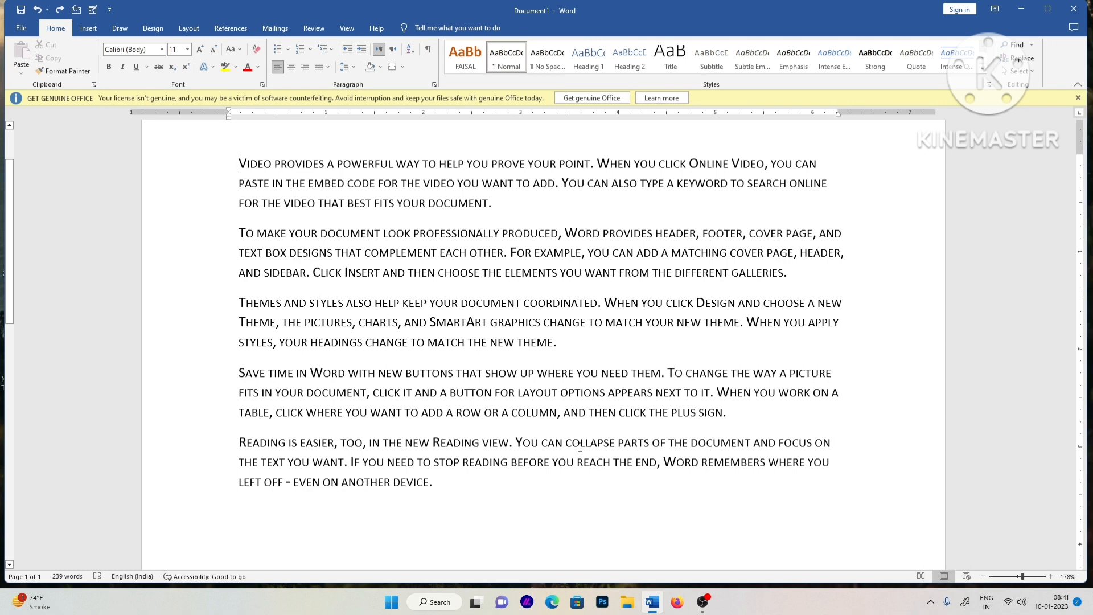
key("ctrl+a")
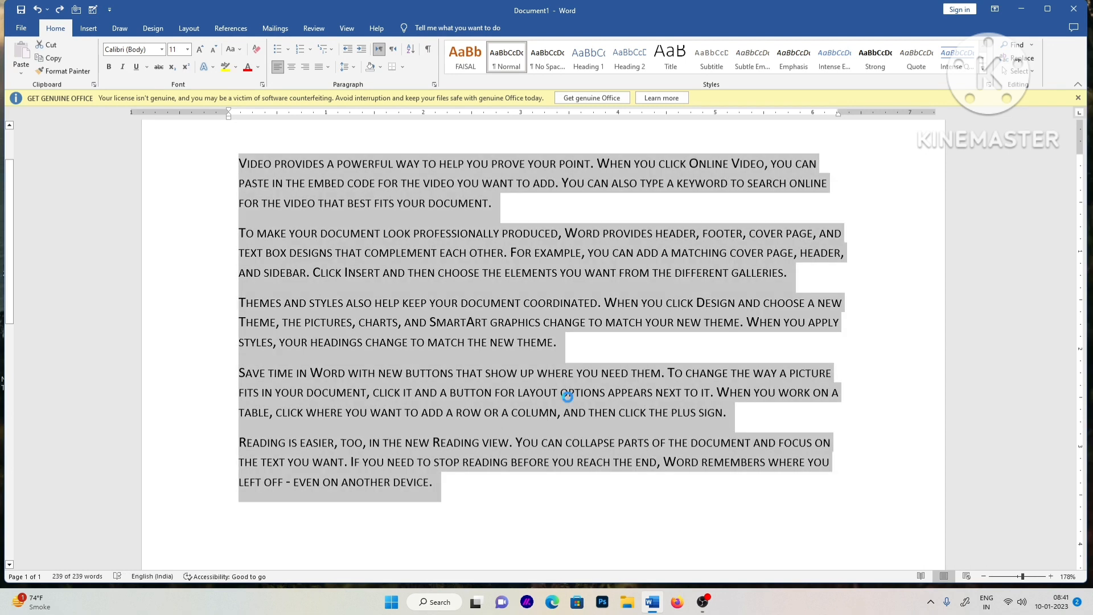
key("ctrl+d")
left_click(712, 342)
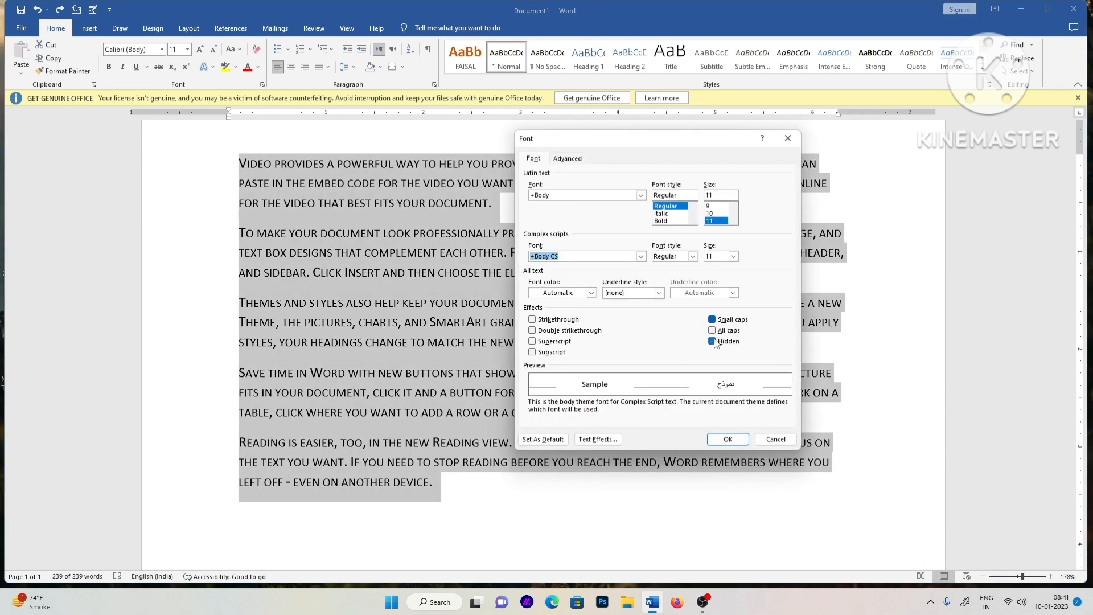
left_click(712, 341)
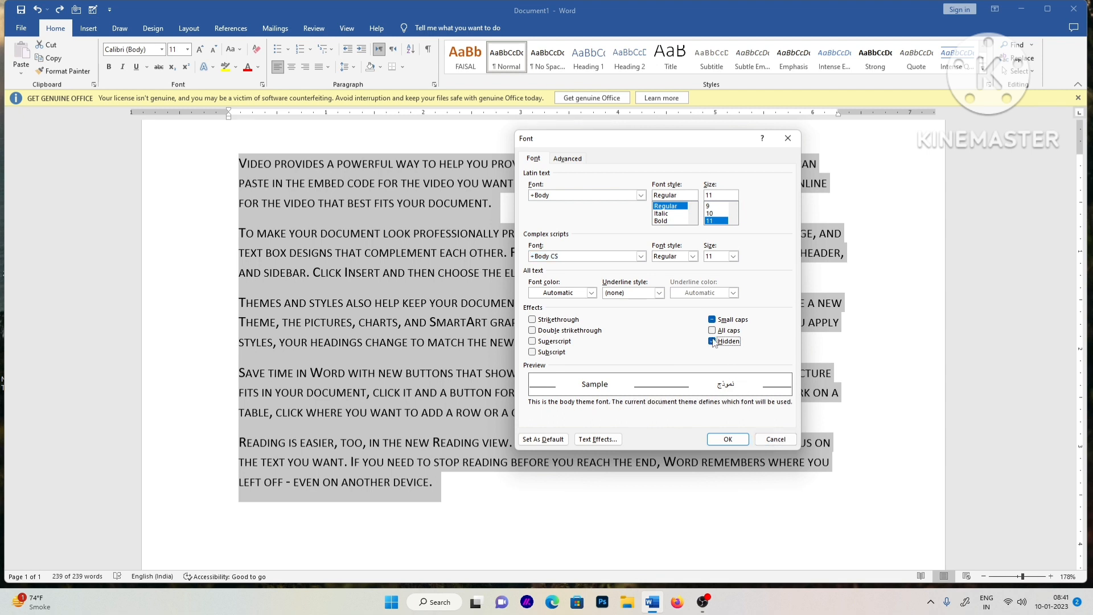
left_click(727, 439)
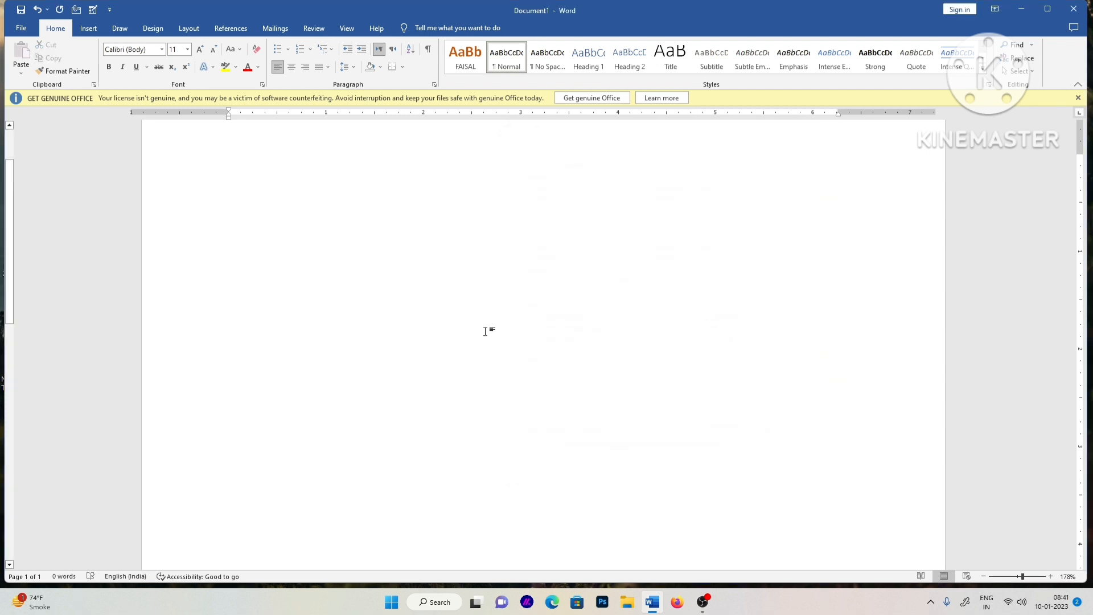
key("ctrl+z")
Turn off the Hidden effect for the entire document, leaving the mixed Small caps setting as it is
key("ctrl+a")
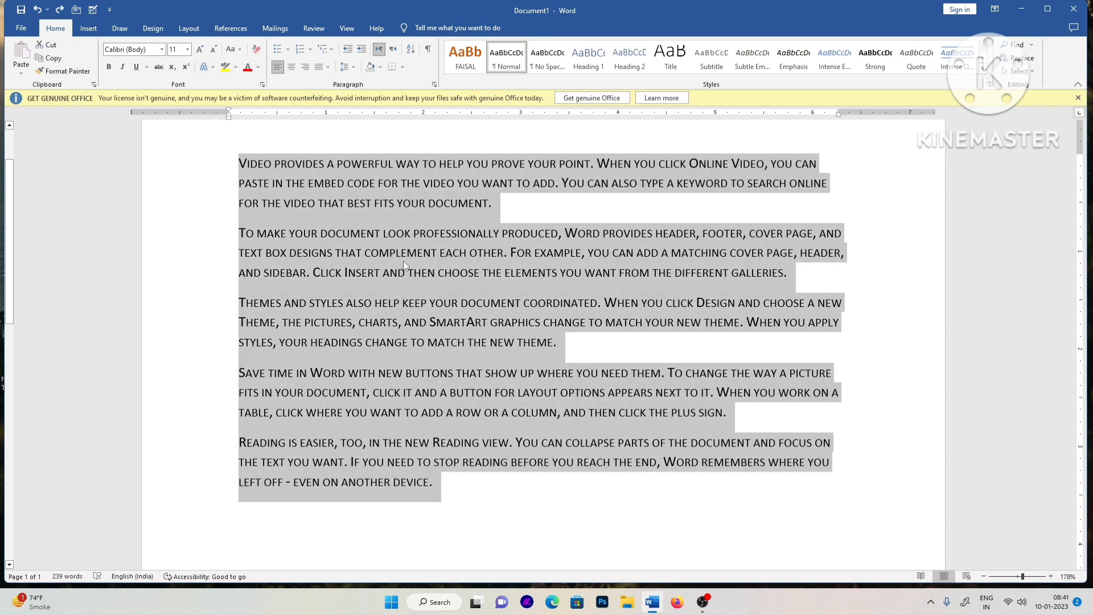
key("ctrl+d")
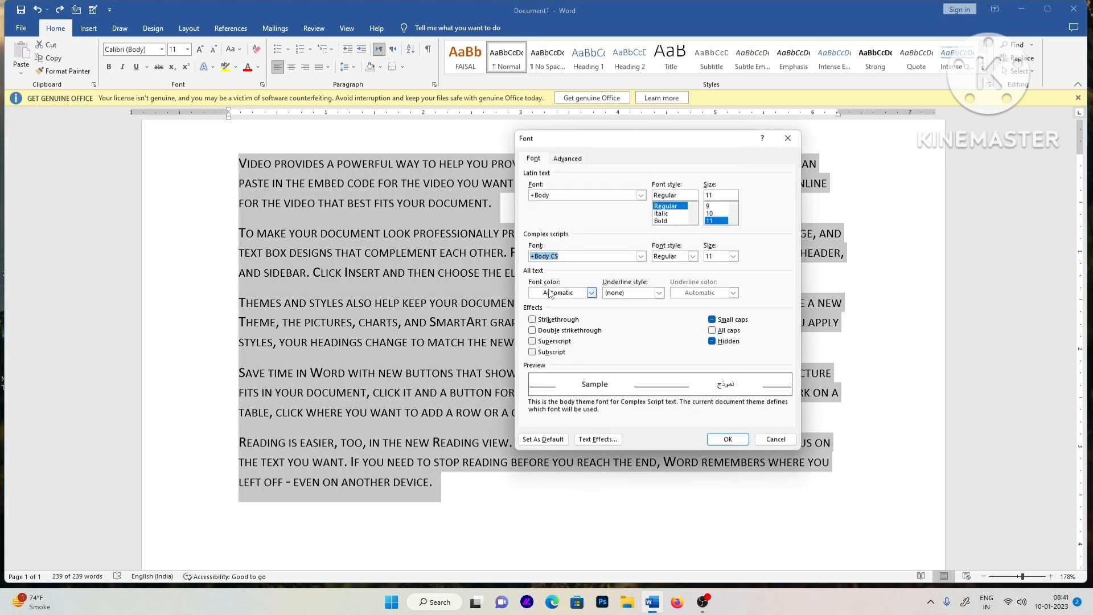
left_click(712, 342)
left_click(713, 342)
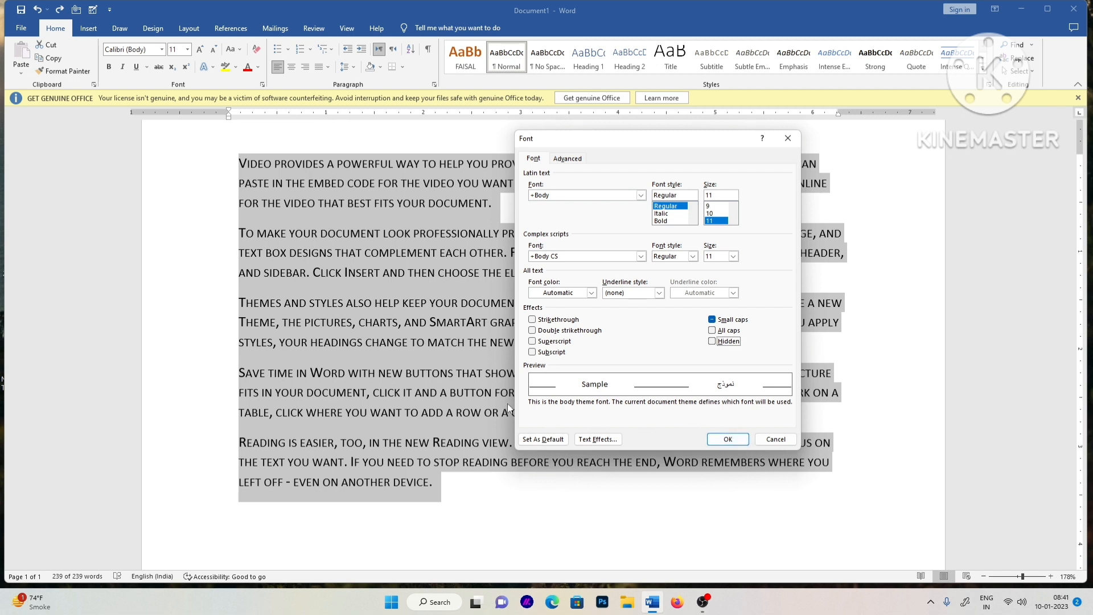
left_click(732, 438)
left_click(326, 518)
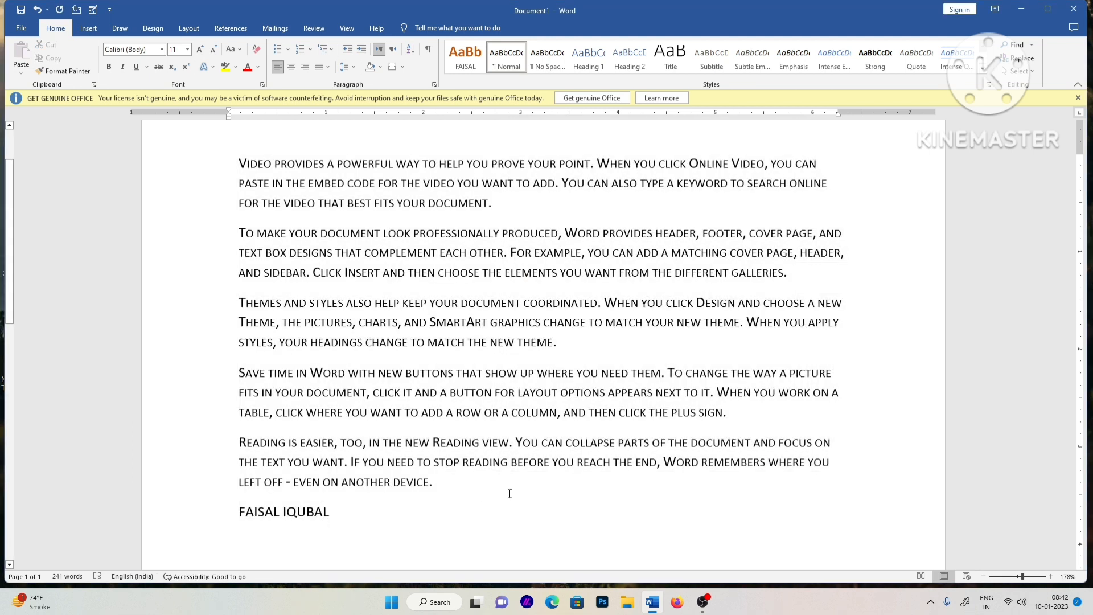
Format the words "Word remembers where you" in the last sample paragraph as Hidden
left_click_drag(833, 464, 665, 468)
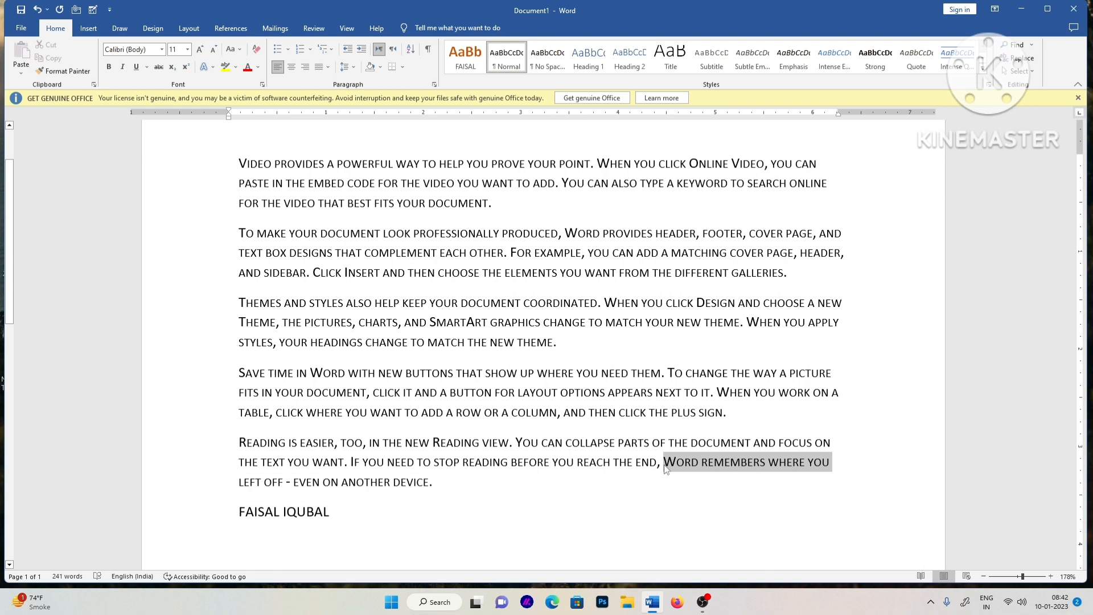
key("ctrl+d")
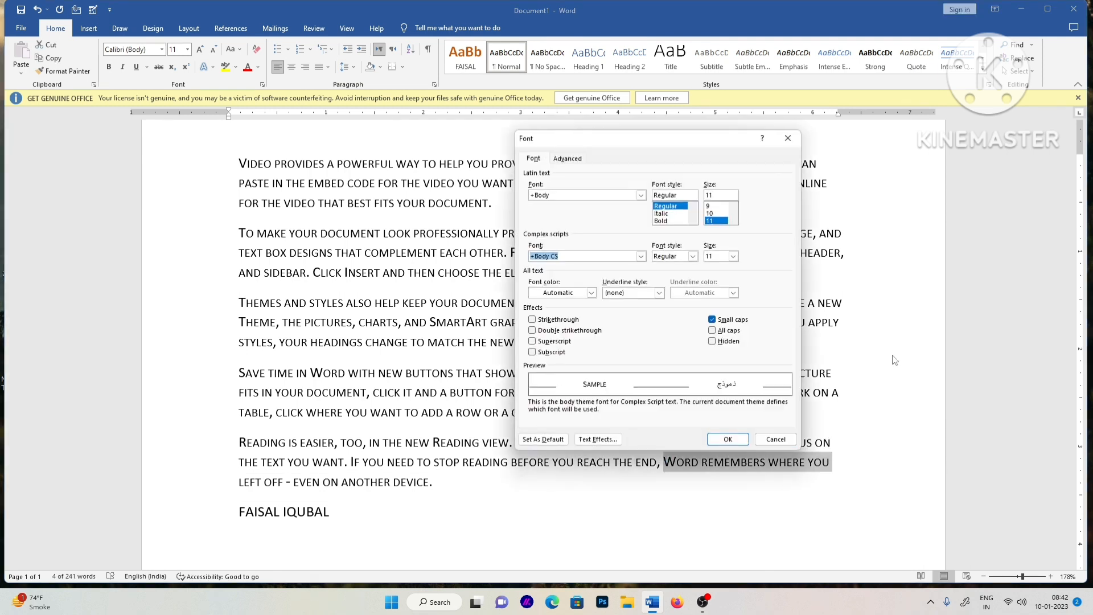
left_click(712, 341)
left_click(727, 439)
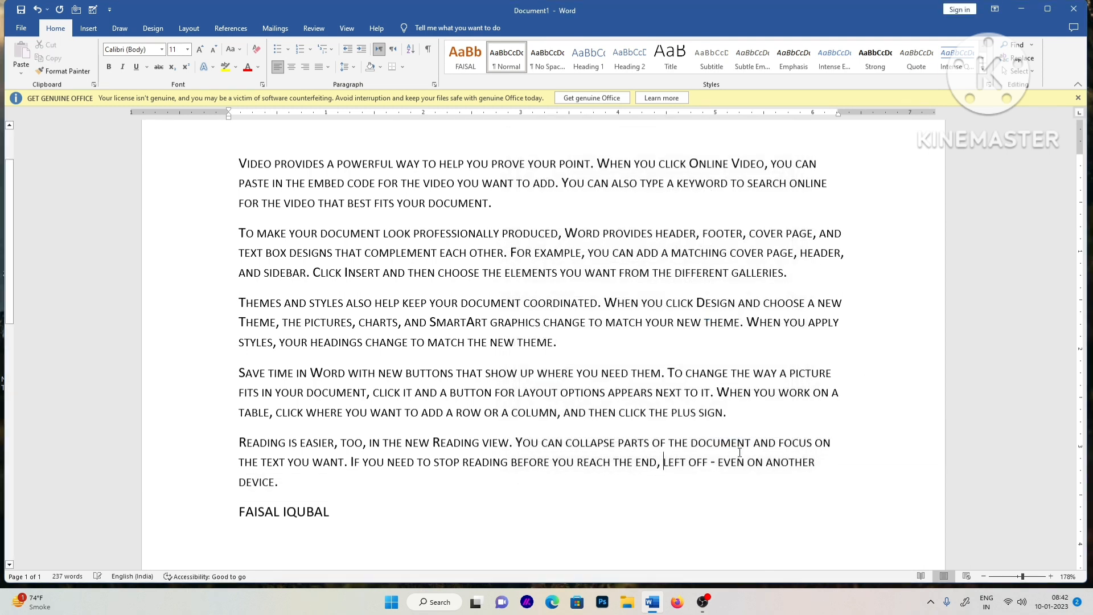
Bring back the hidden words in the last sample paragraph by clearing the Hidden effect across the whole document
key("ctrl+a")
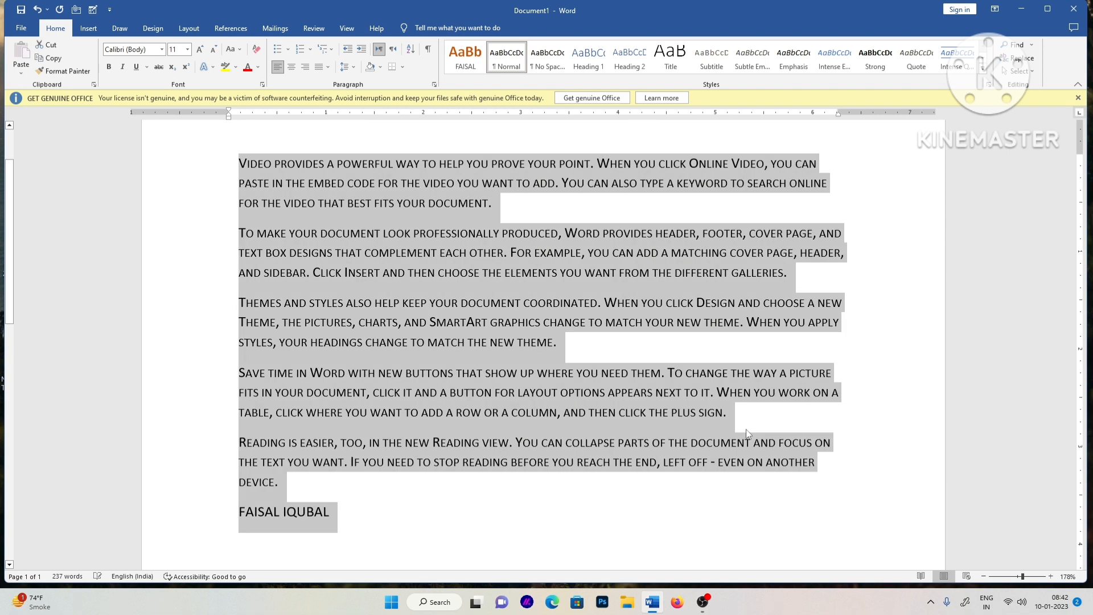
key("ctrl+d")
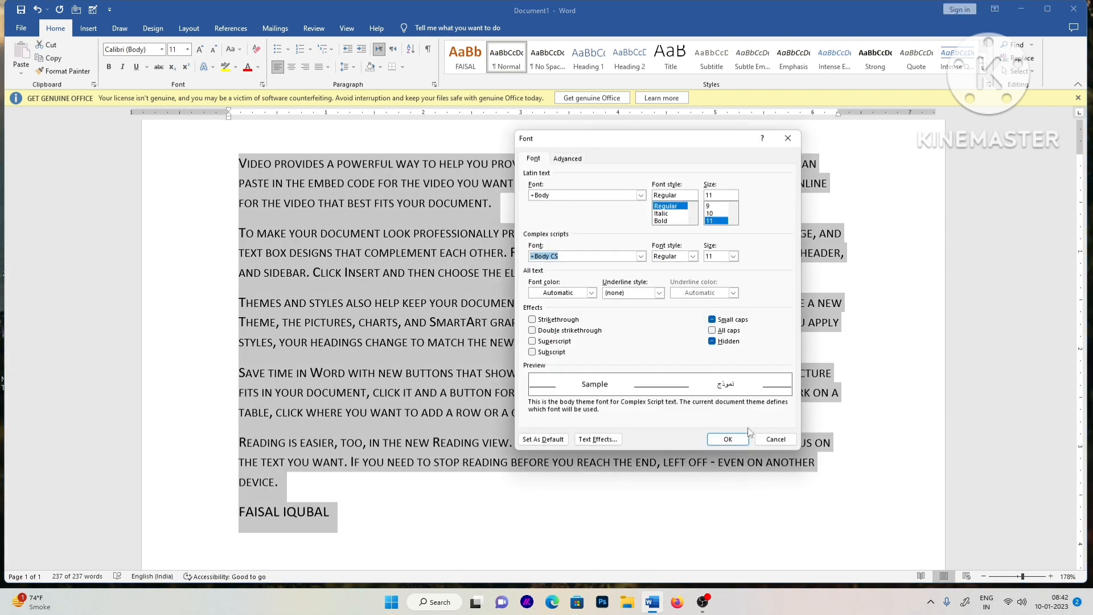
left_click(712, 341)
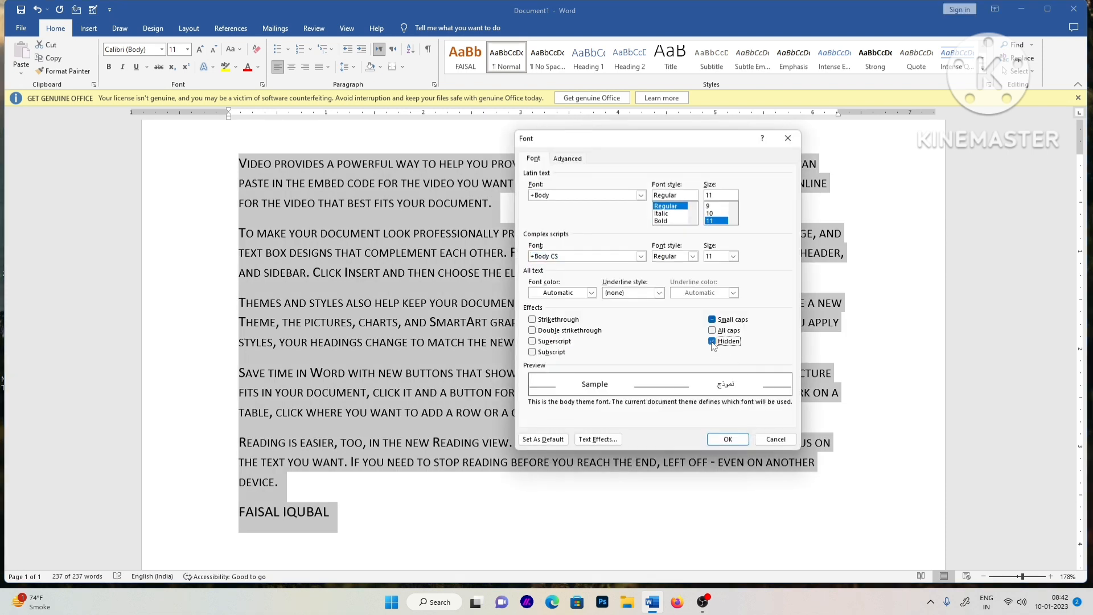
left_click(727, 440)
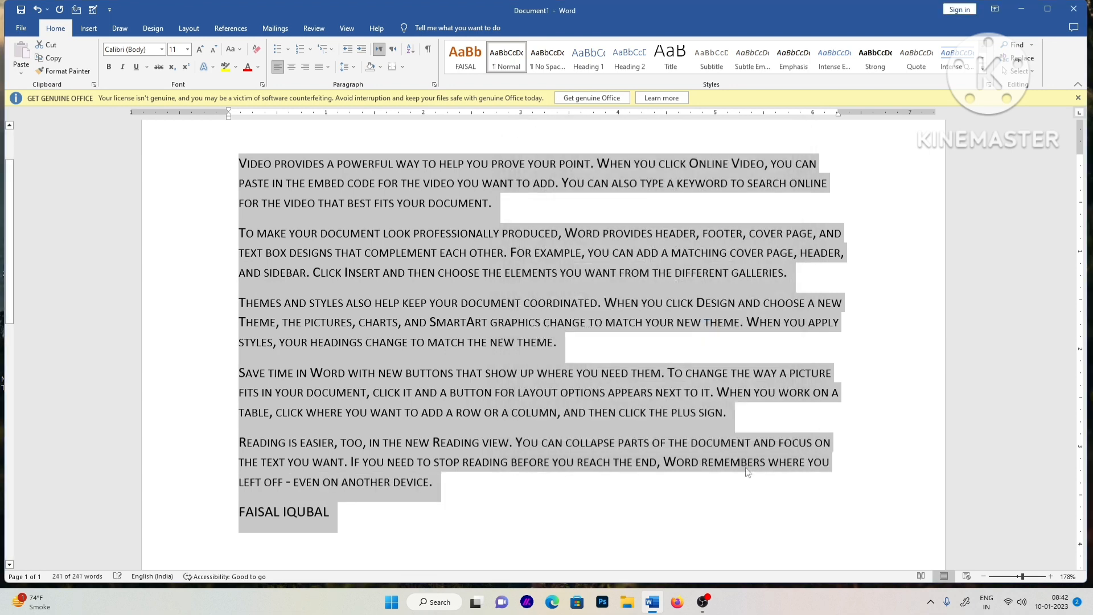
left_click(729, 411)
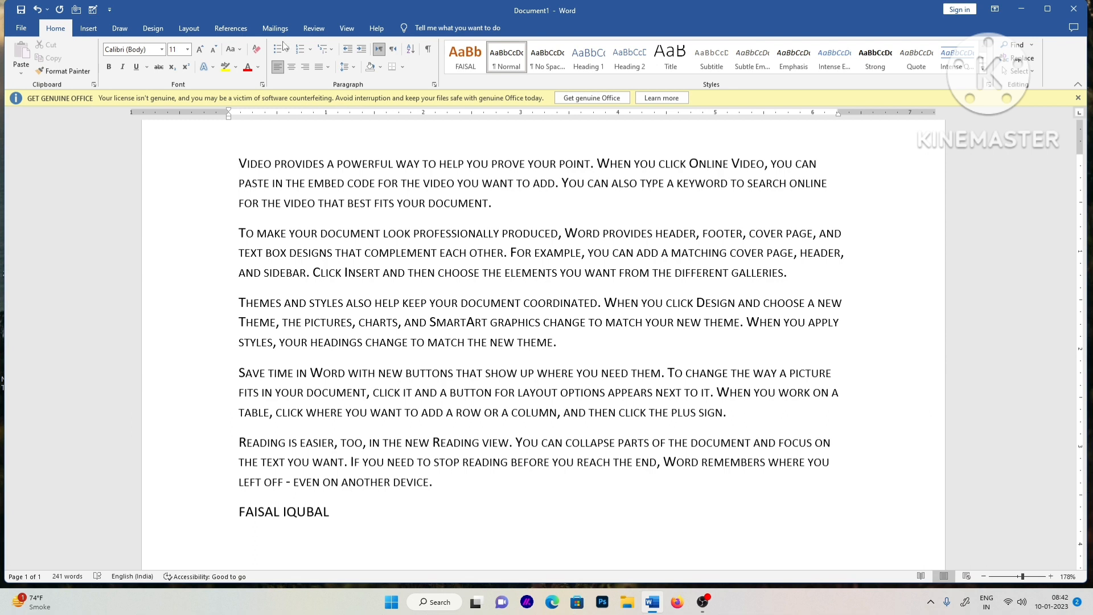
key("ctrl+a")
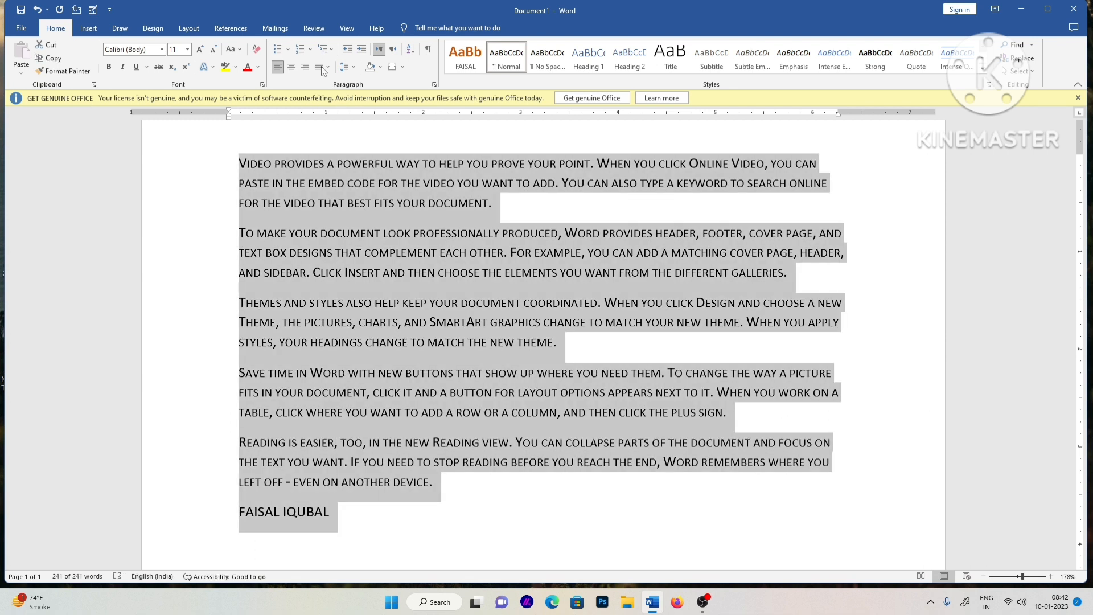
left_click(414, 231)
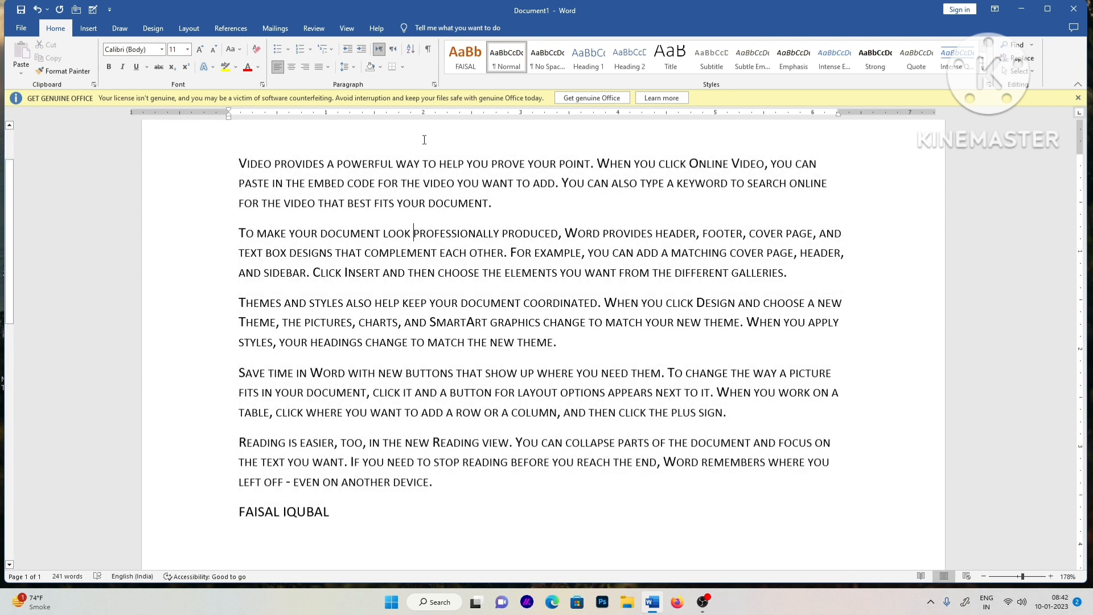
left_click(276, 67)
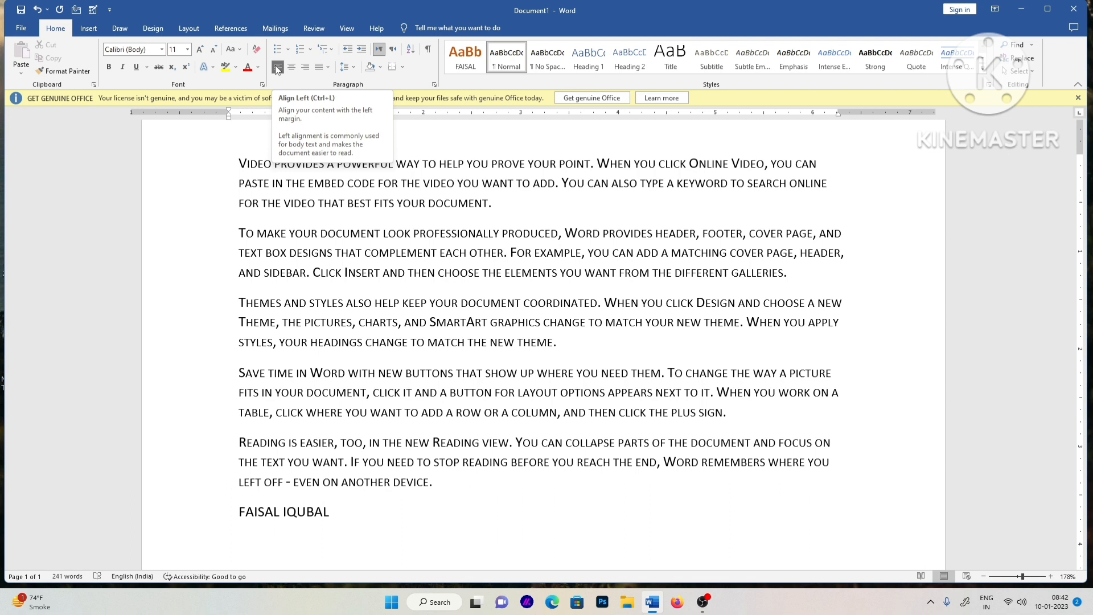
Right-align the name line below the last paragraph, and switch it to centered alignment
left_click_drag(336, 515, 261, 516)
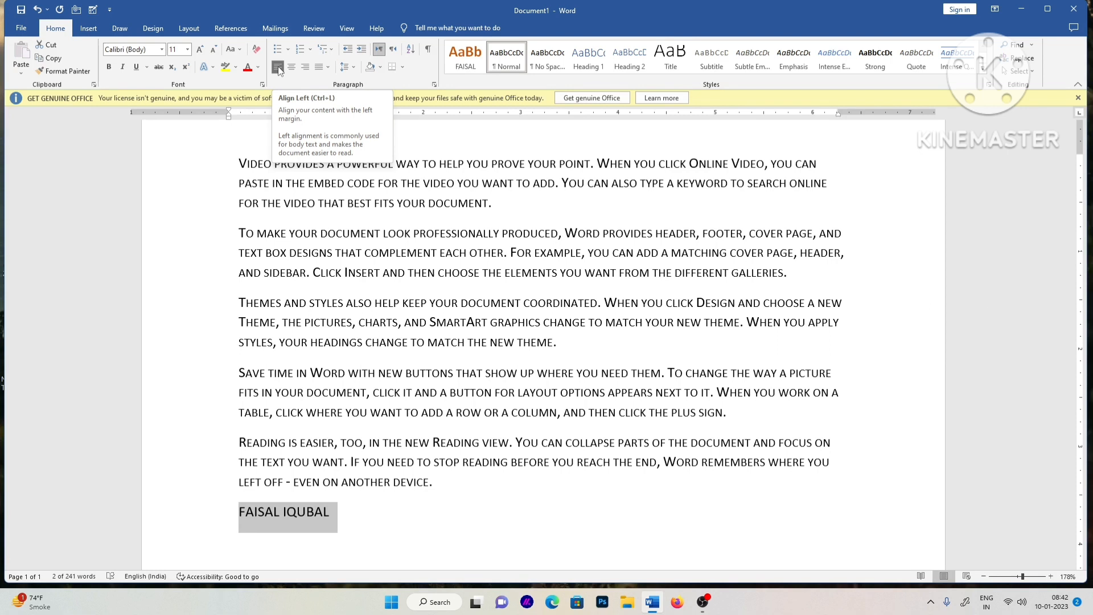
left_click(279, 68)
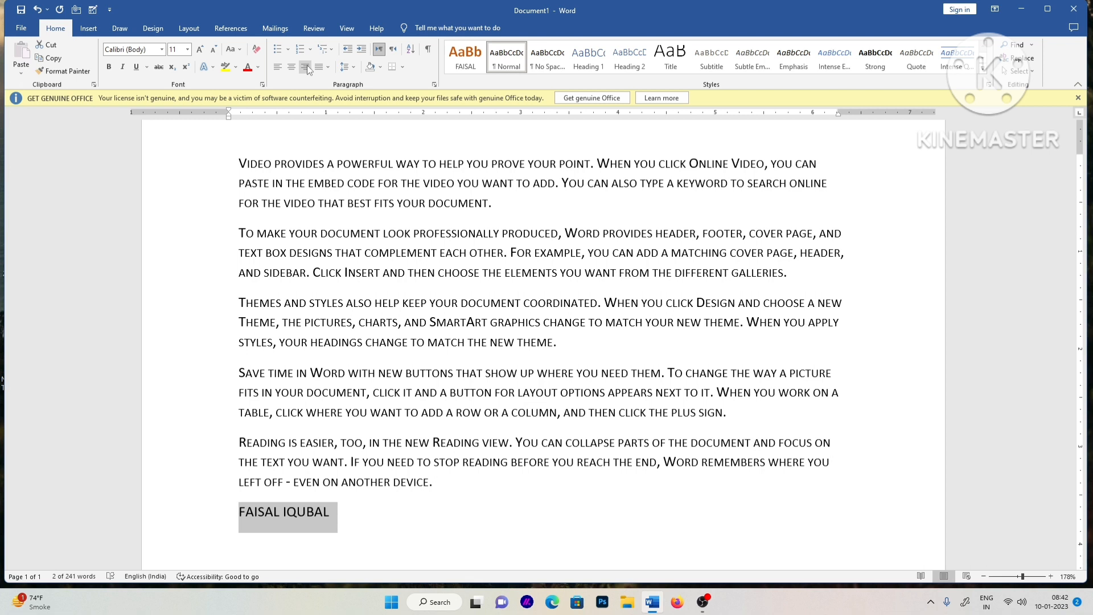
left_click(306, 66)
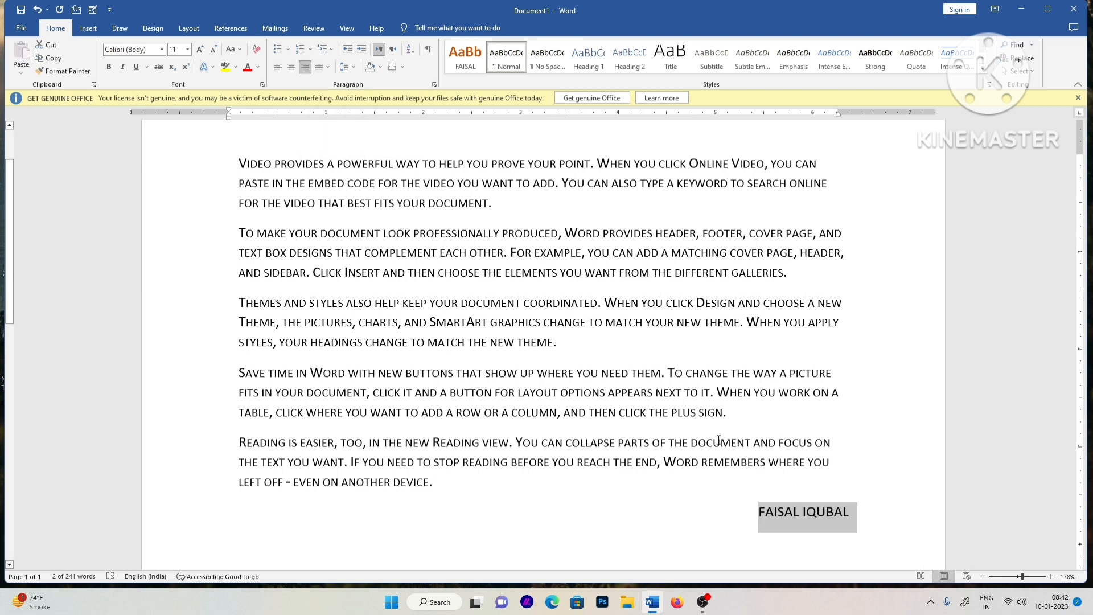
scroll(734, 376, "down", 4)
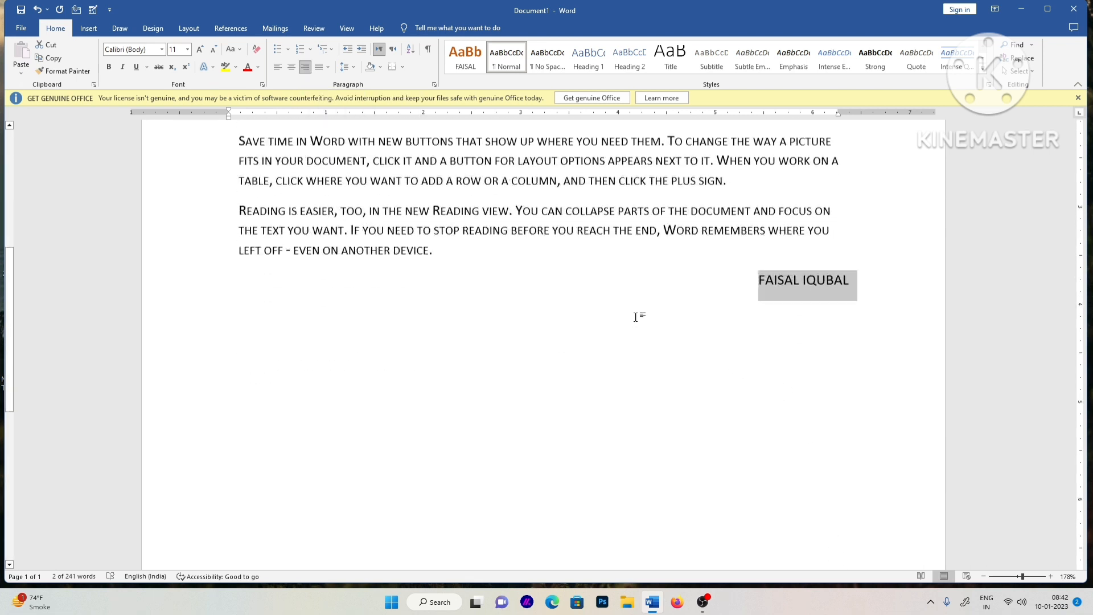
left_click(291, 68)
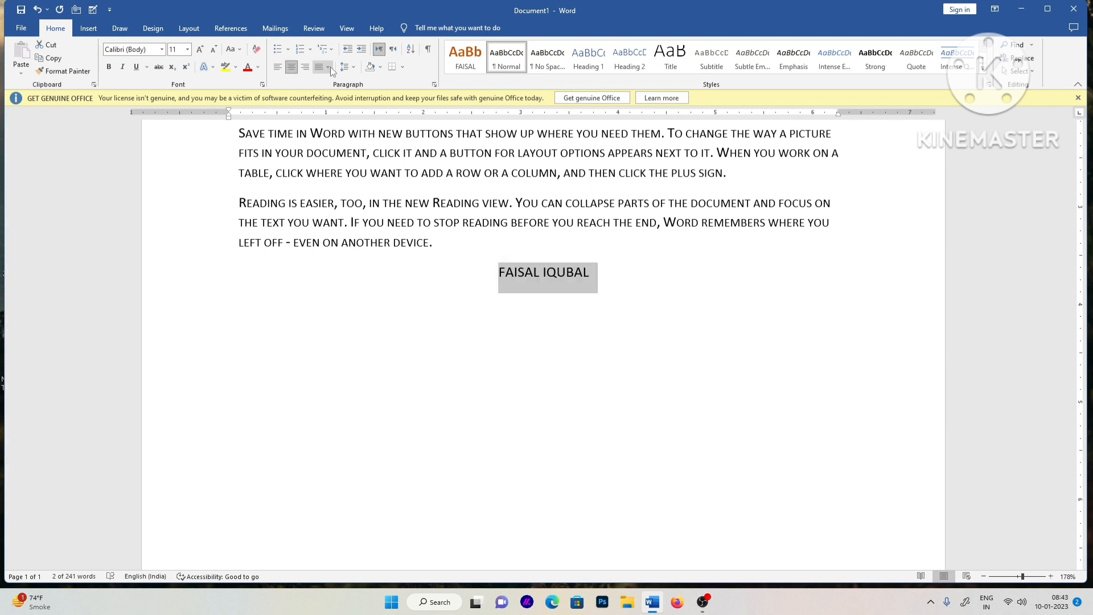
Apply Justify Low alignment to the entire document and replace it with plain Justify
scroll(457, 470, "up", 5)
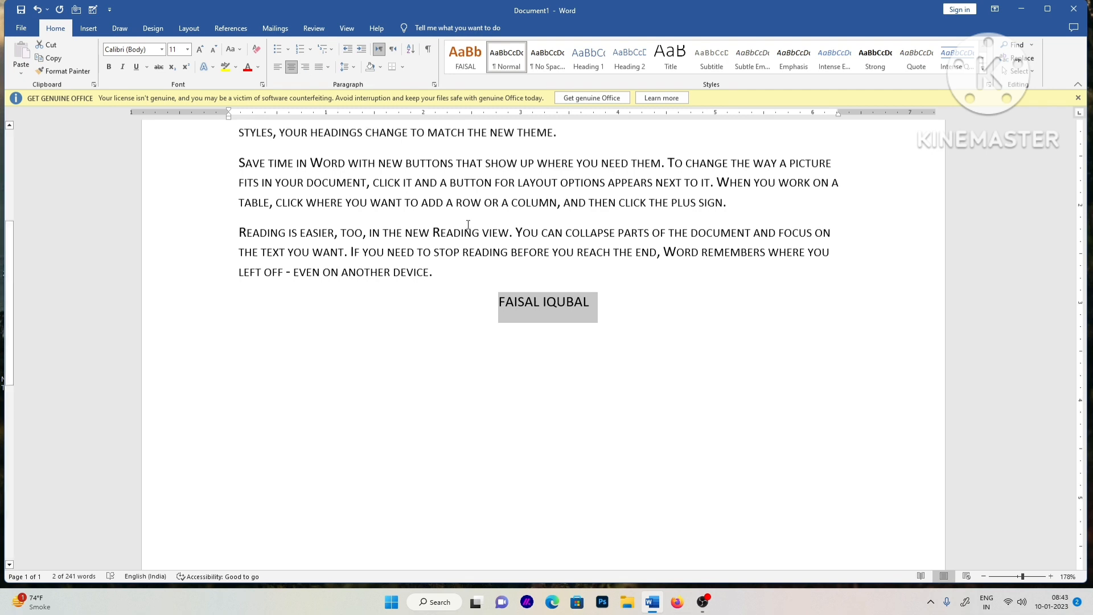
key("ctrl+a")
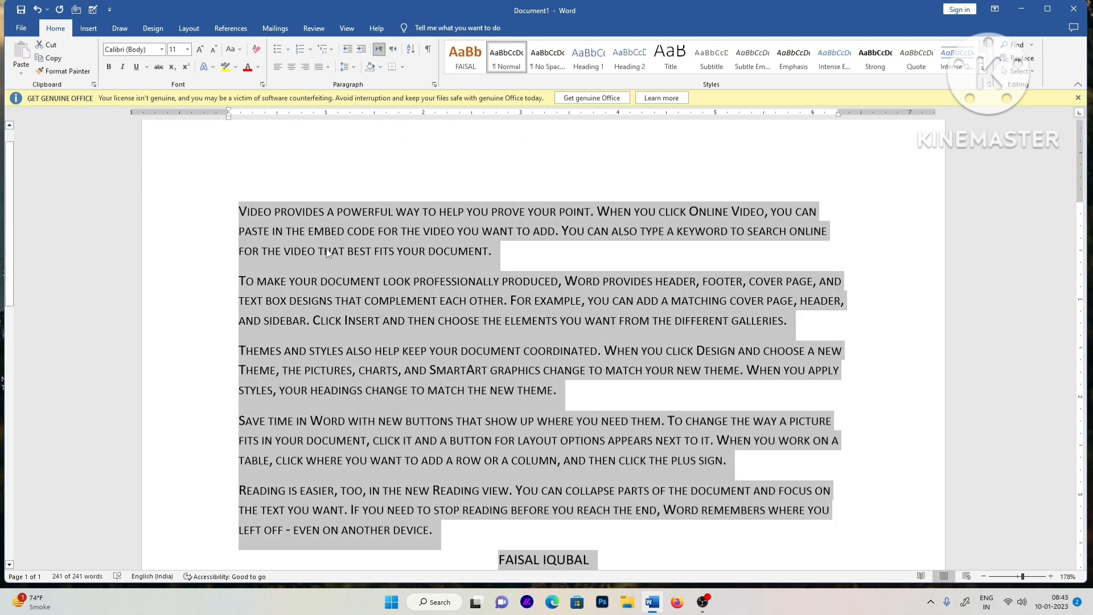
left_click(351, 66)
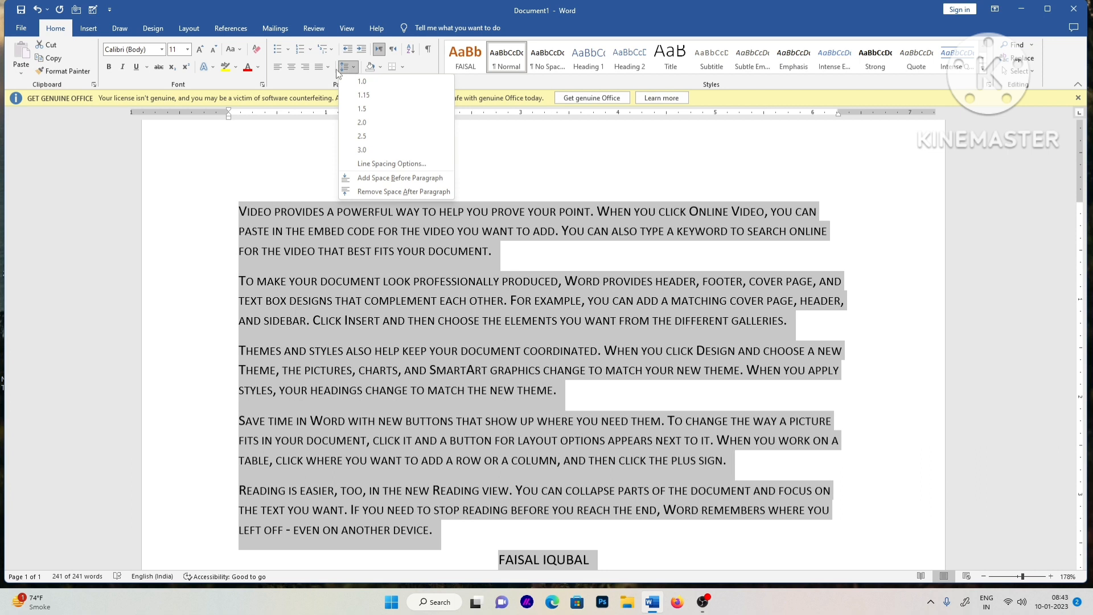
left_click(329, 67)
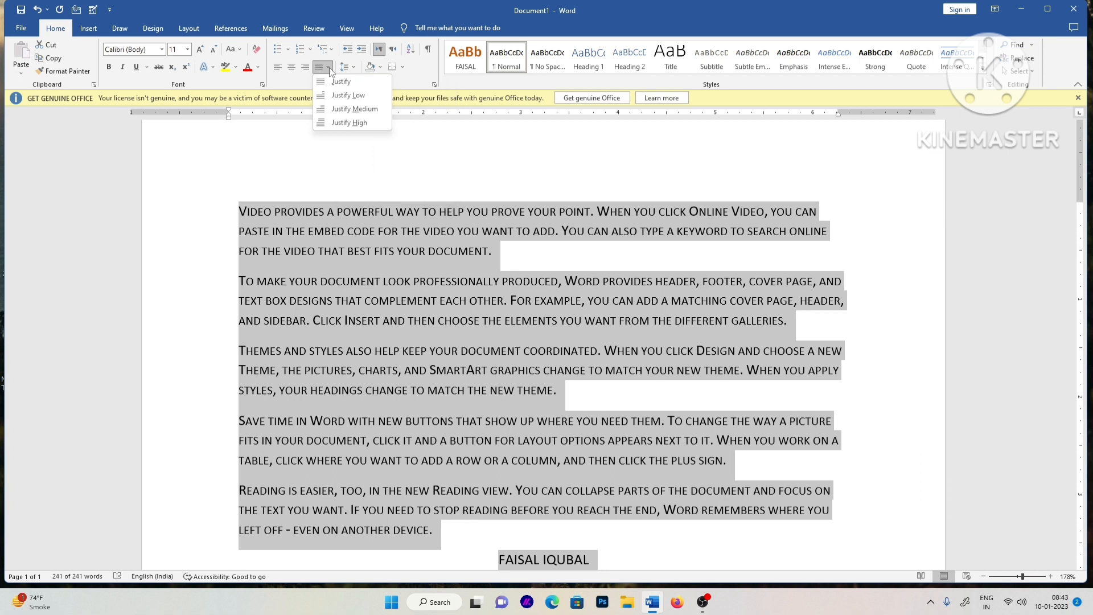
left_click(348, 96)
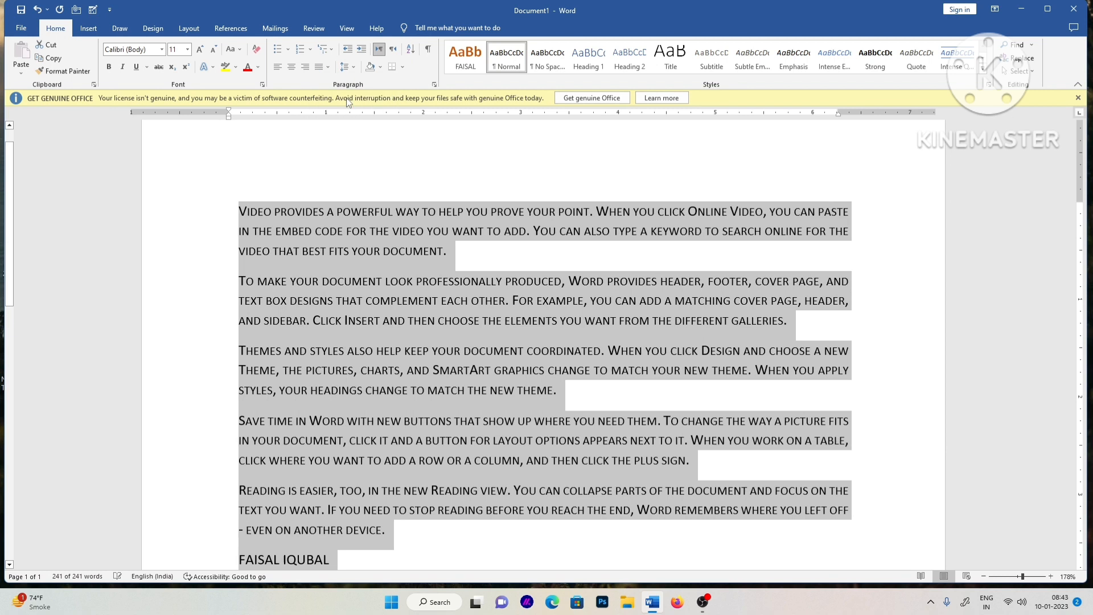
left_click(353, 67)
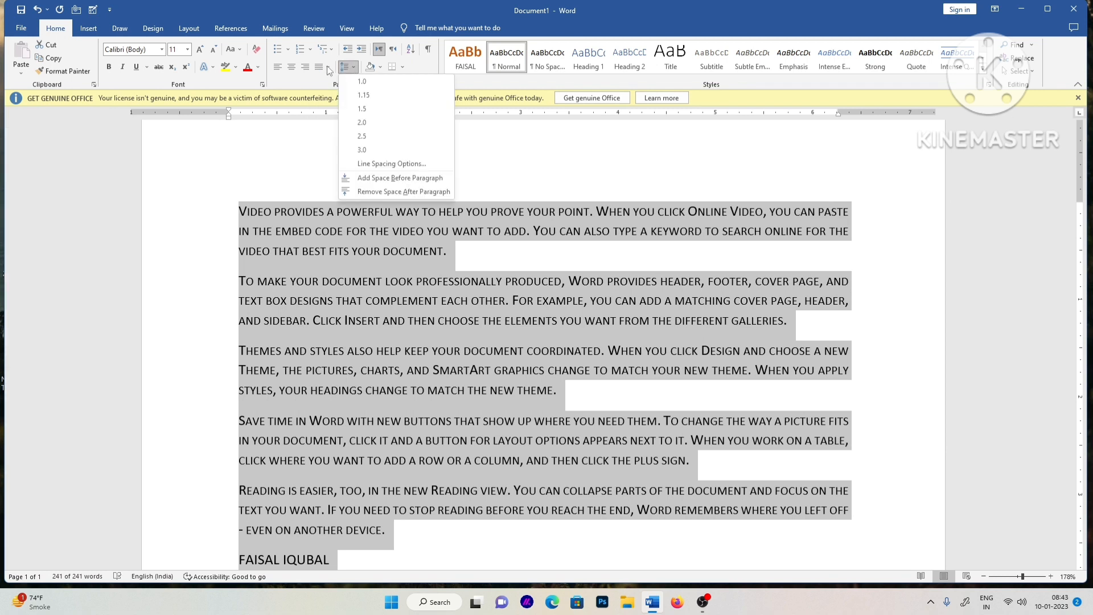
left_click(328, 68)
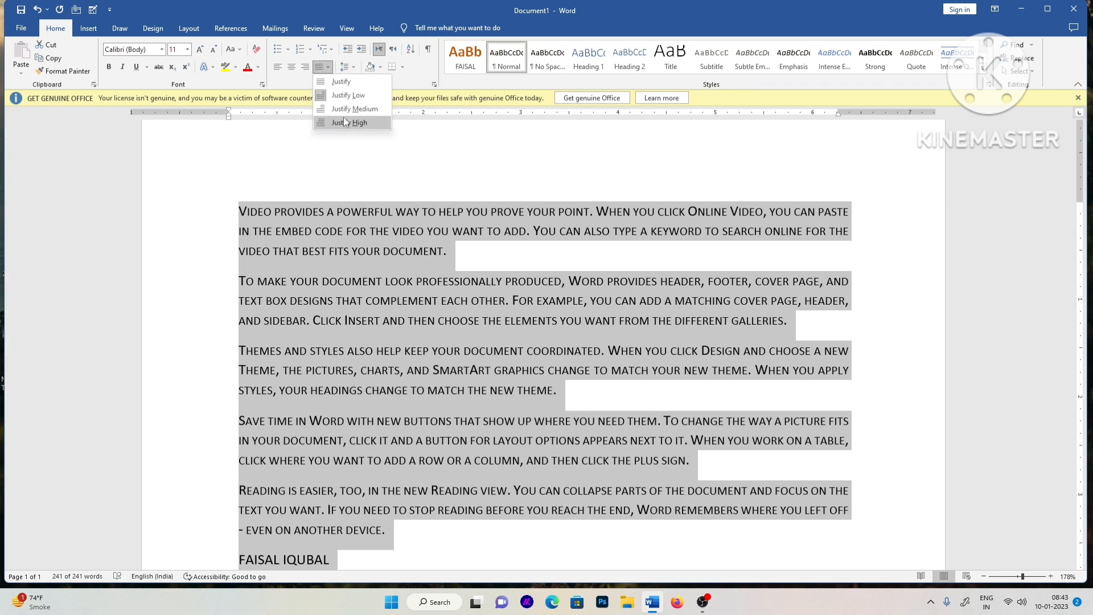
left_click(340, 82)
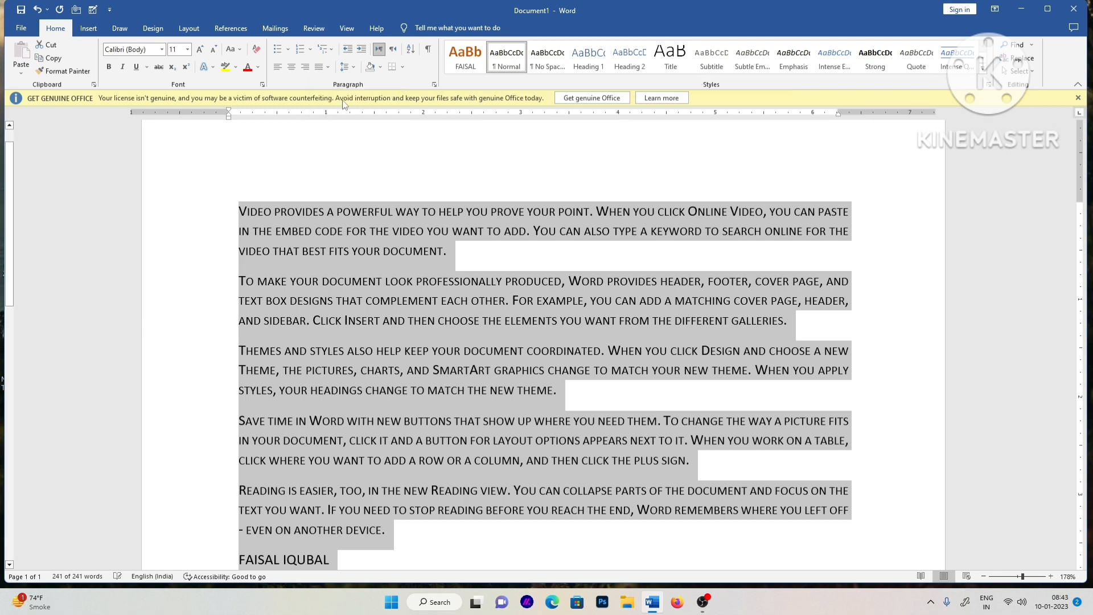
Try Justify High on the entire document and settle on Justify Medium alignment
left_click(327, 68)
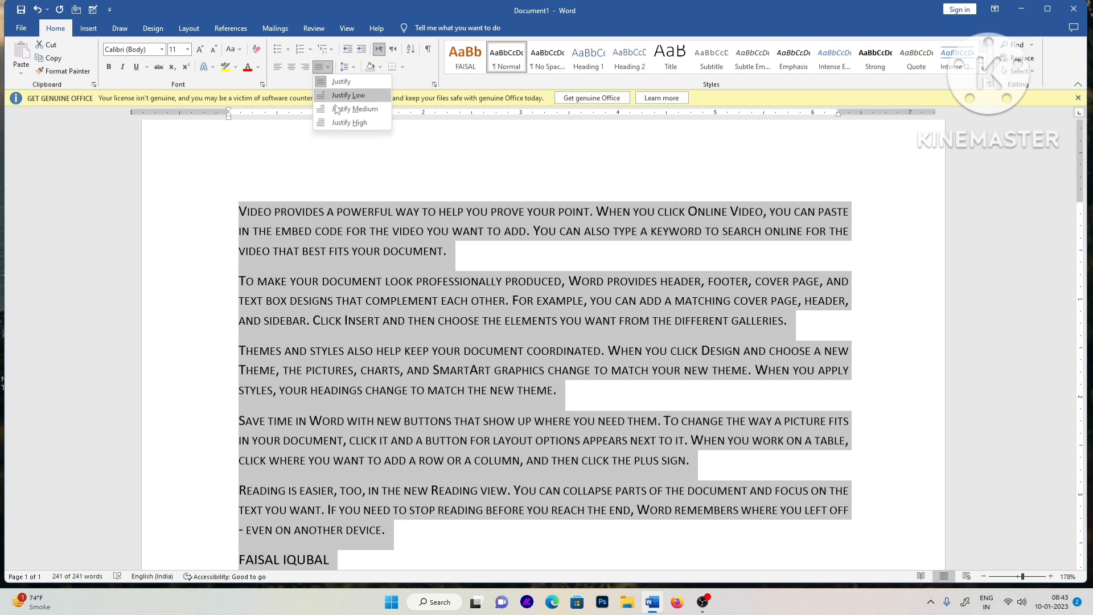
left_click(337, 122)
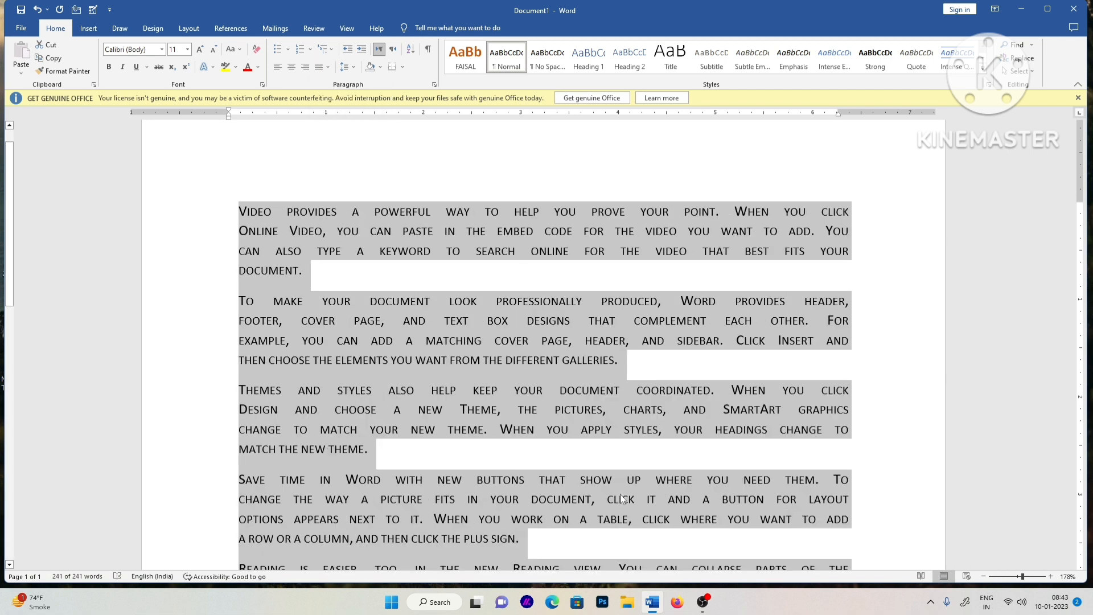
left_click(327, 67)
left_click(347, 112)
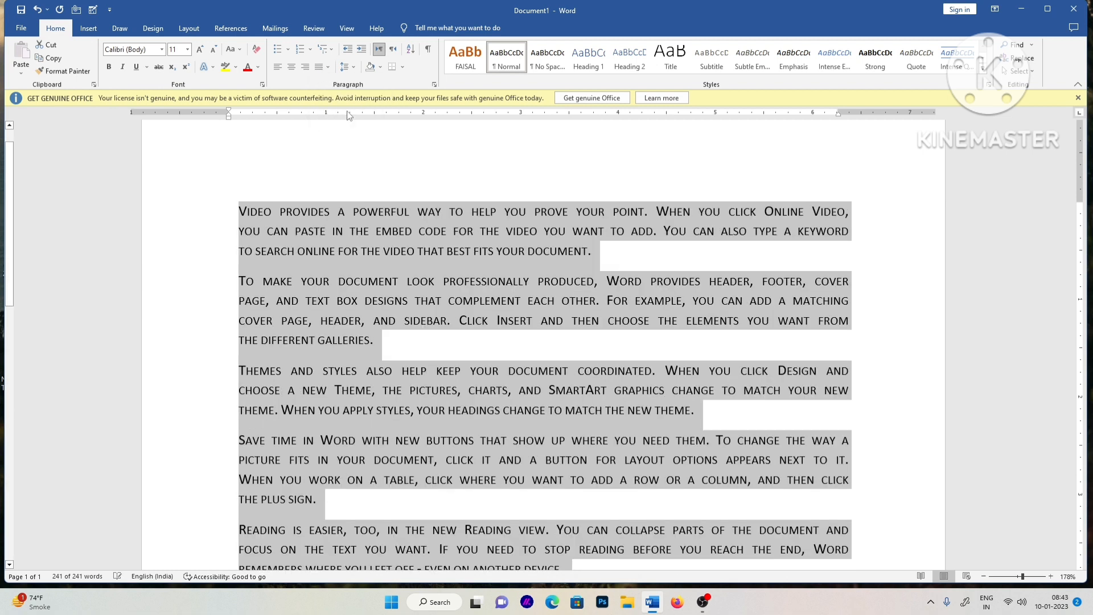
Set the spacing before every paragraph in the document to 2 pt through the line spacing options
left_click(355, 69)
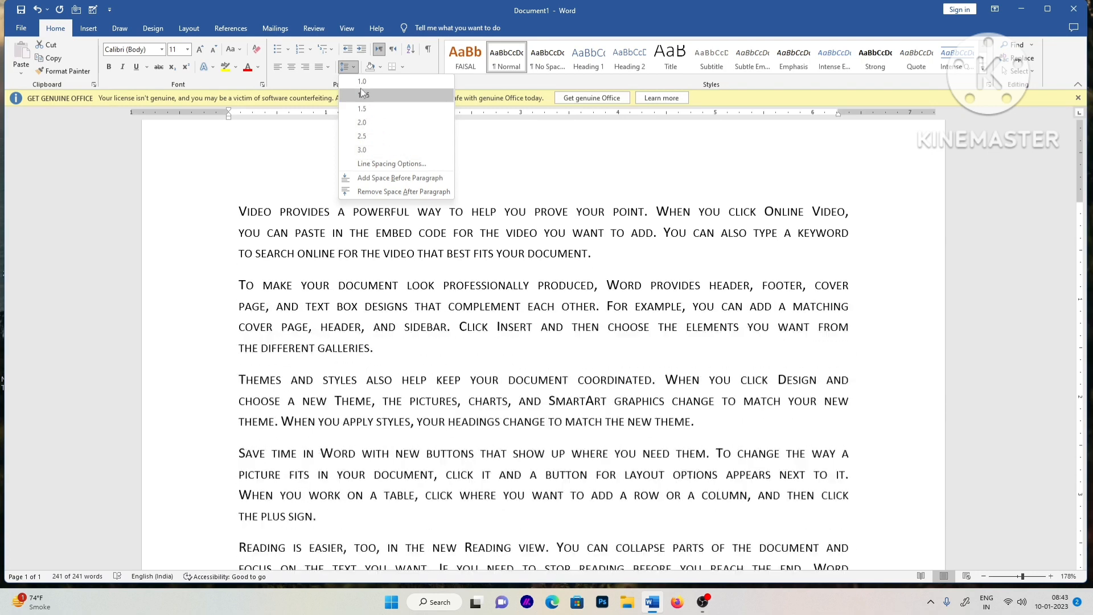
left_click(389, 165)
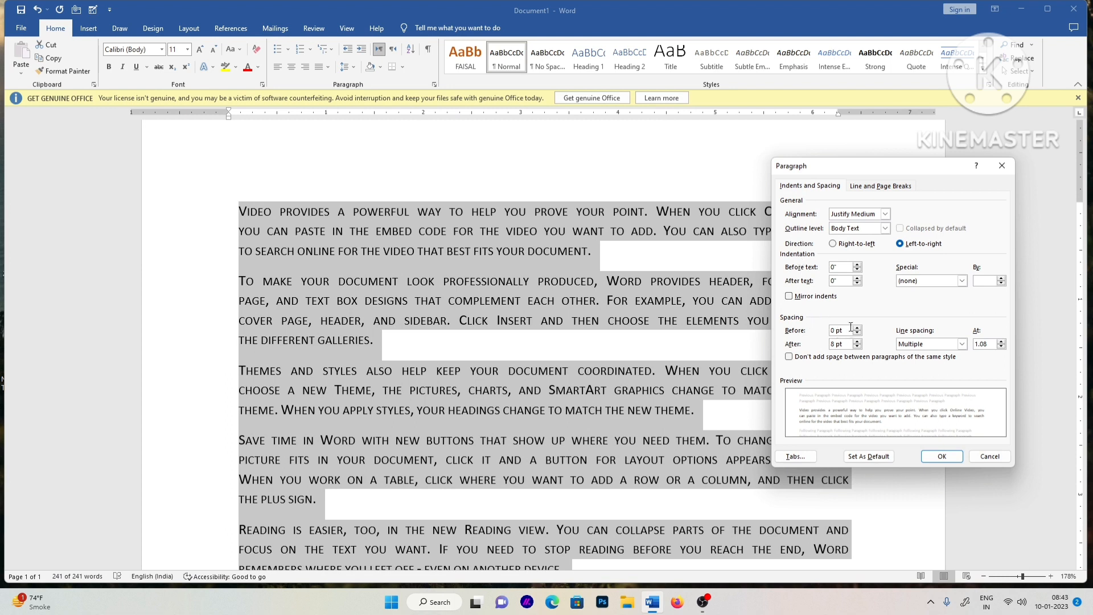
key("BackSpace")
type("2")
left_click(939, 457)
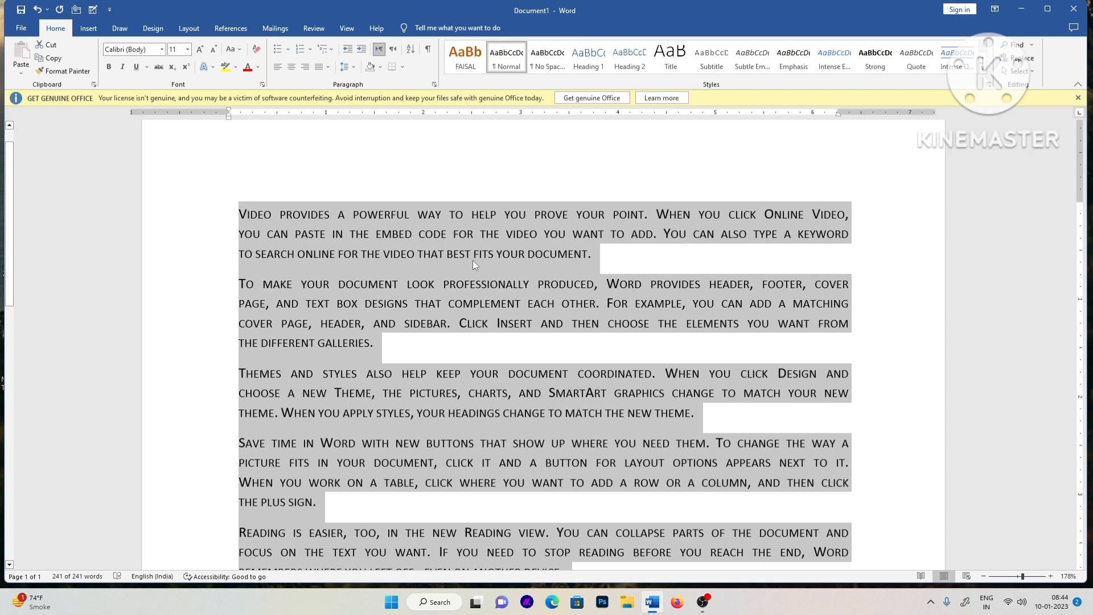
Define a new bullet with the © symbol and apply it to all paragraphs
left_click(288, 53)
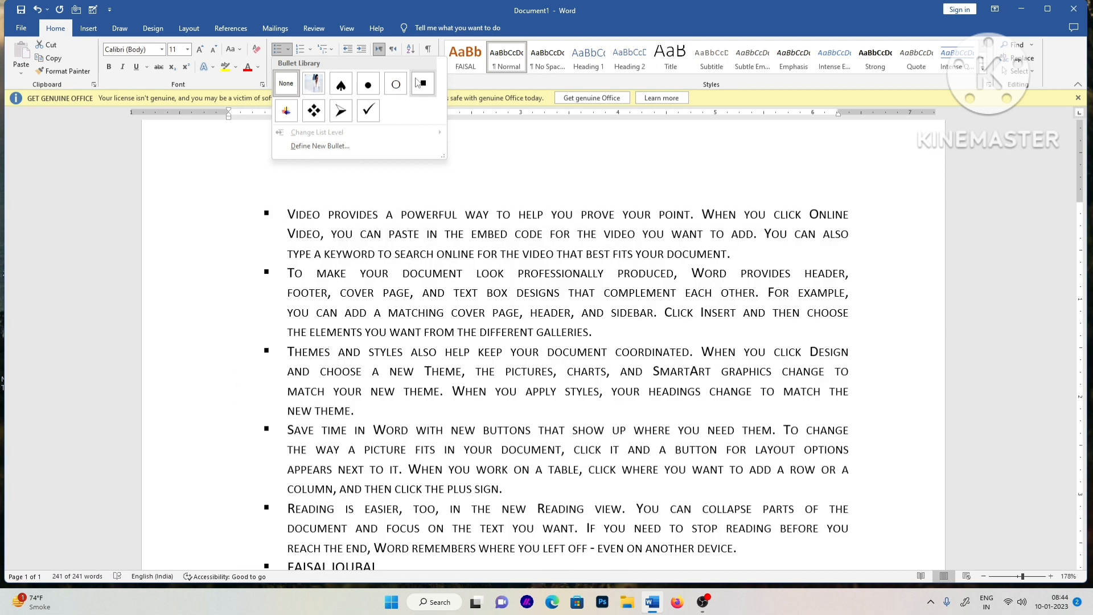
left_click(321, 147)
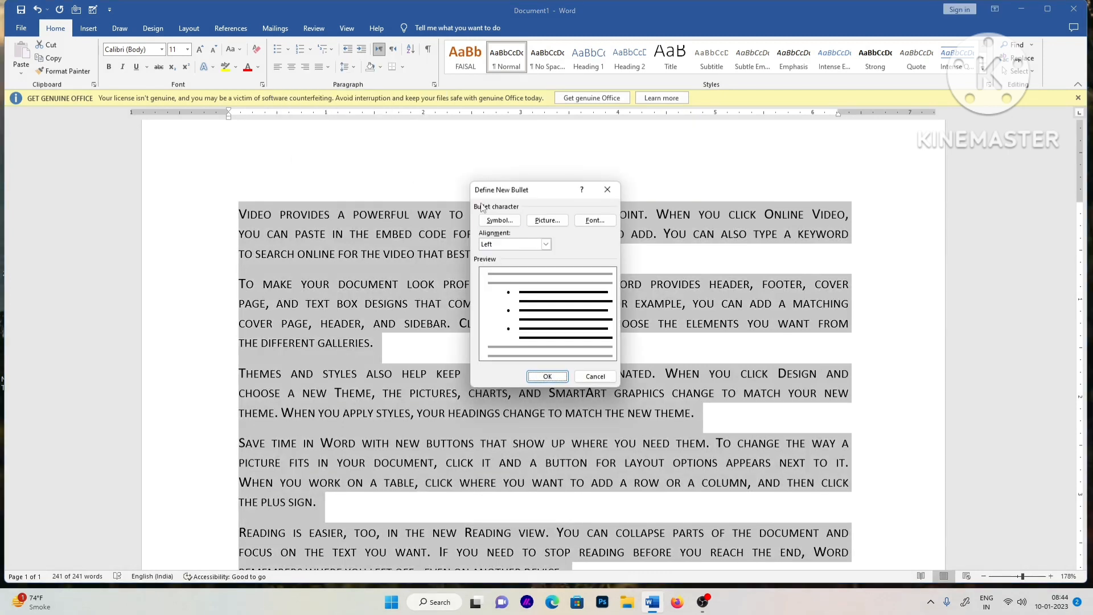
left_click(505, 223)
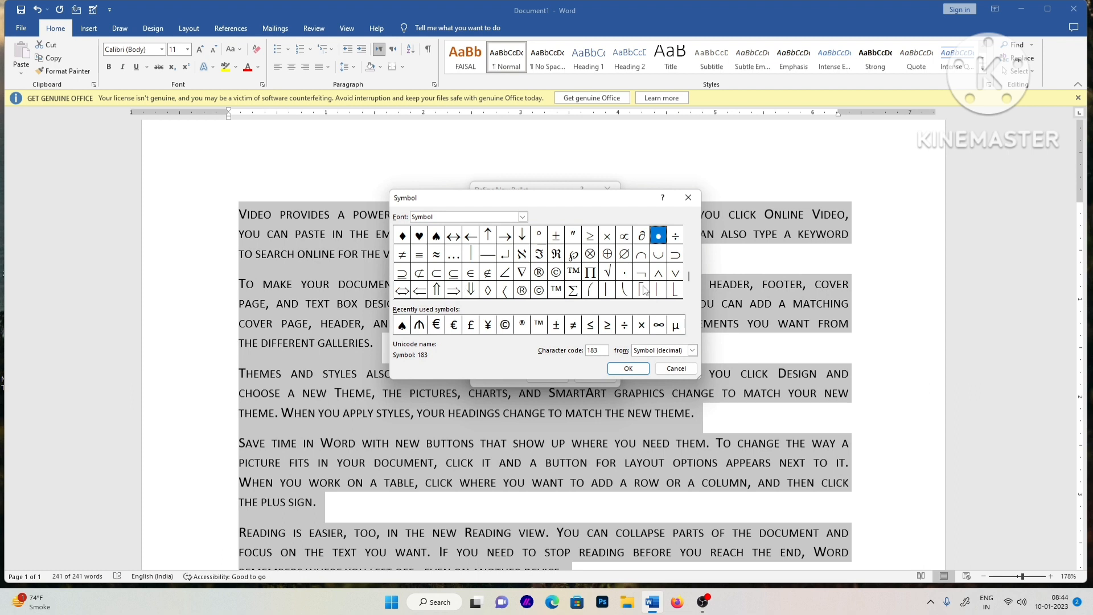
left_click(505, 325)
left_click(628, 368)
left_click(547, 377)
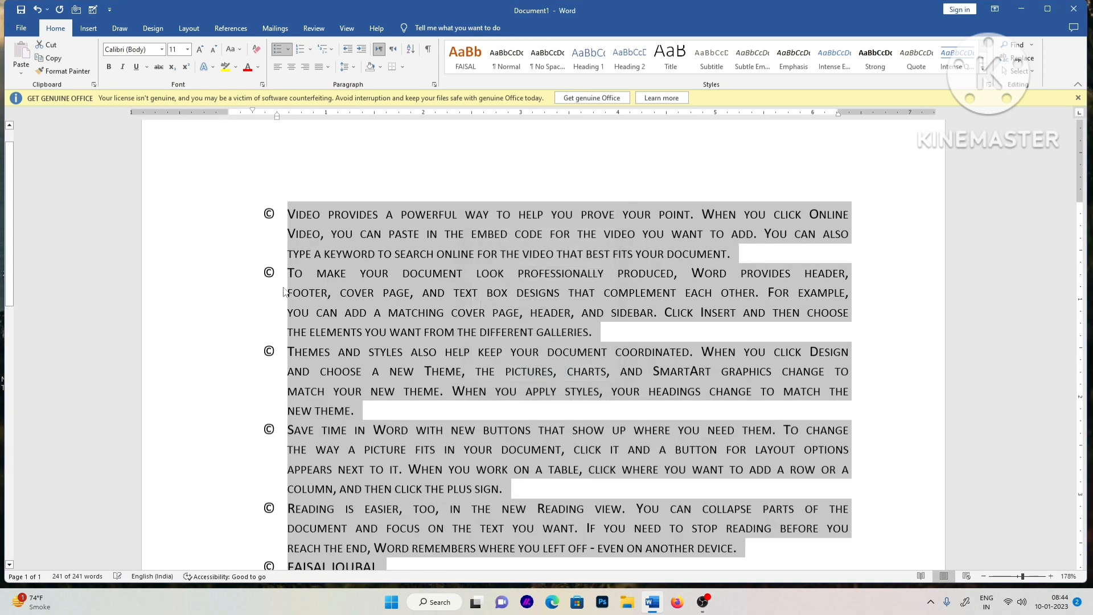
Try a new picture bullet from the shah image file on all paragraphs, and undo back to text without bullets
left_click(288, 49)
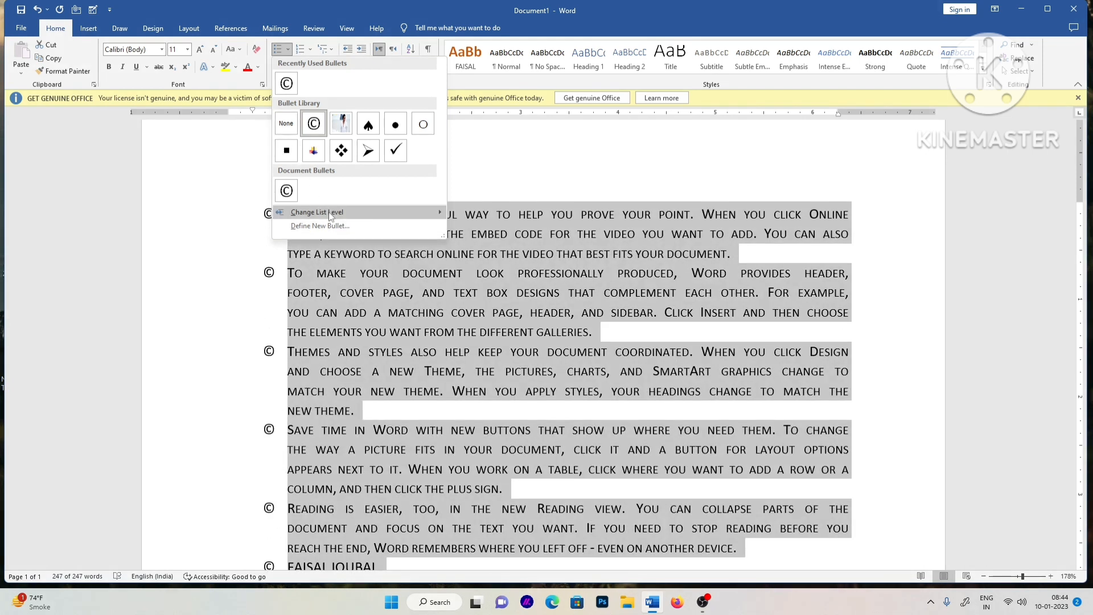
left_click(381, 230)
left_click(538, 226)
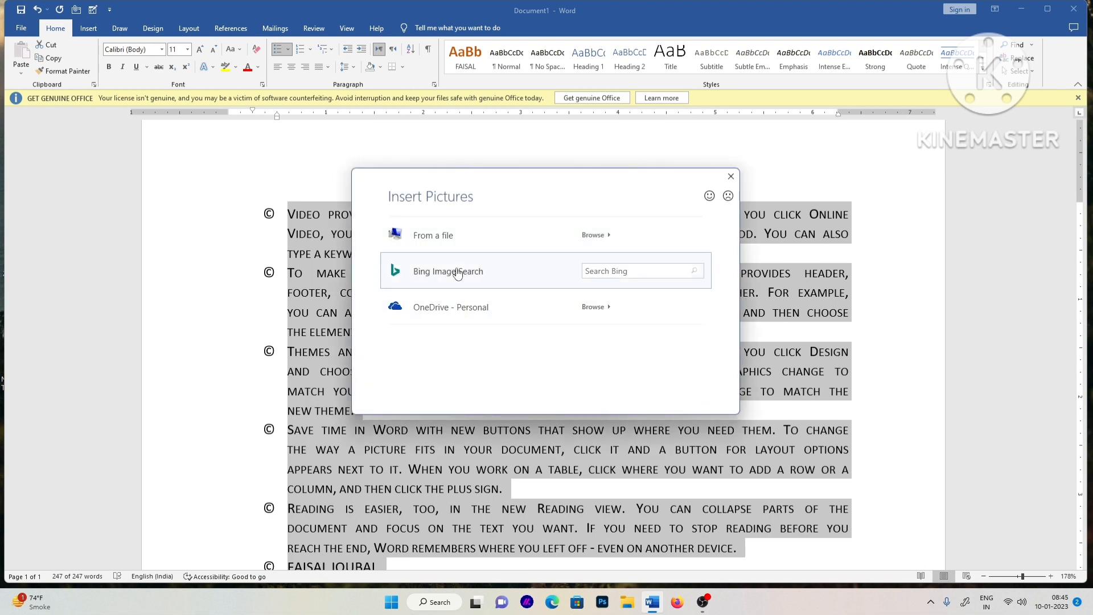
left_click(446, 237)
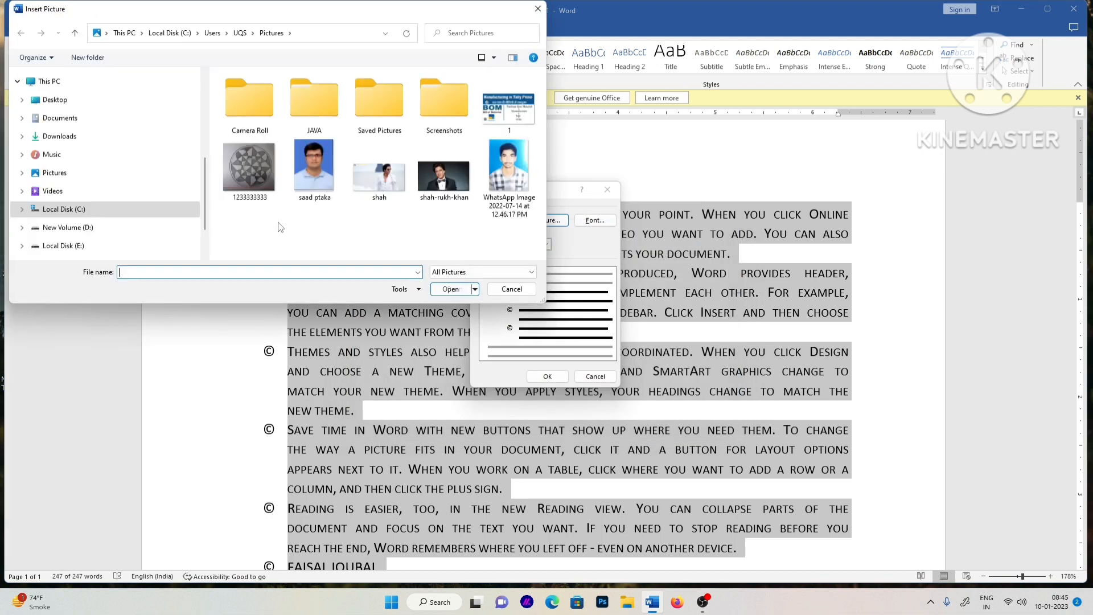
left_click(379, 173)
left_click(451, 290)
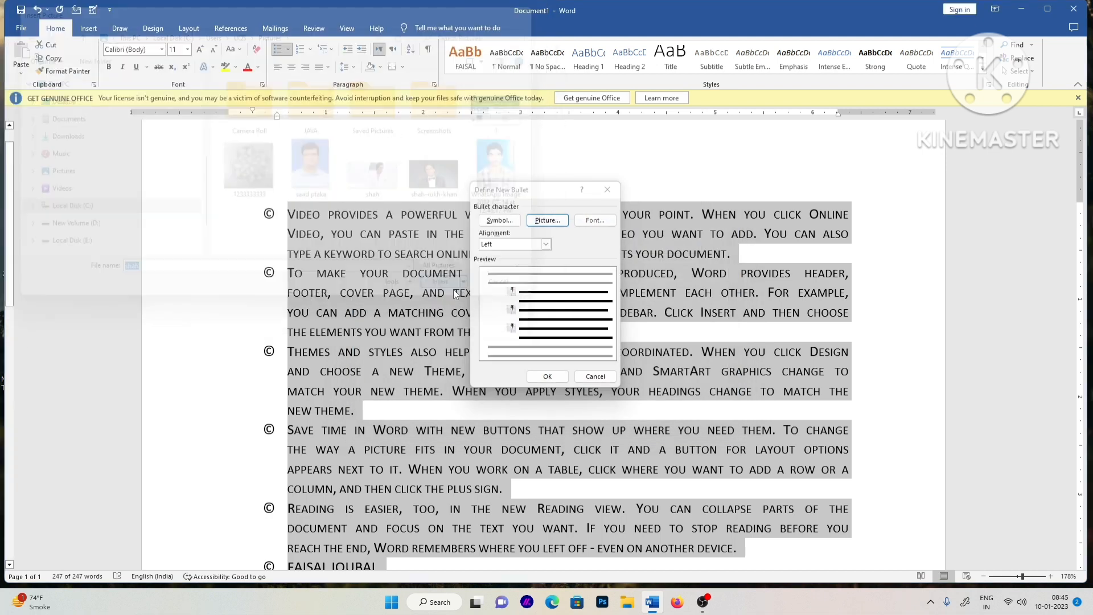
left_click(546, 377)
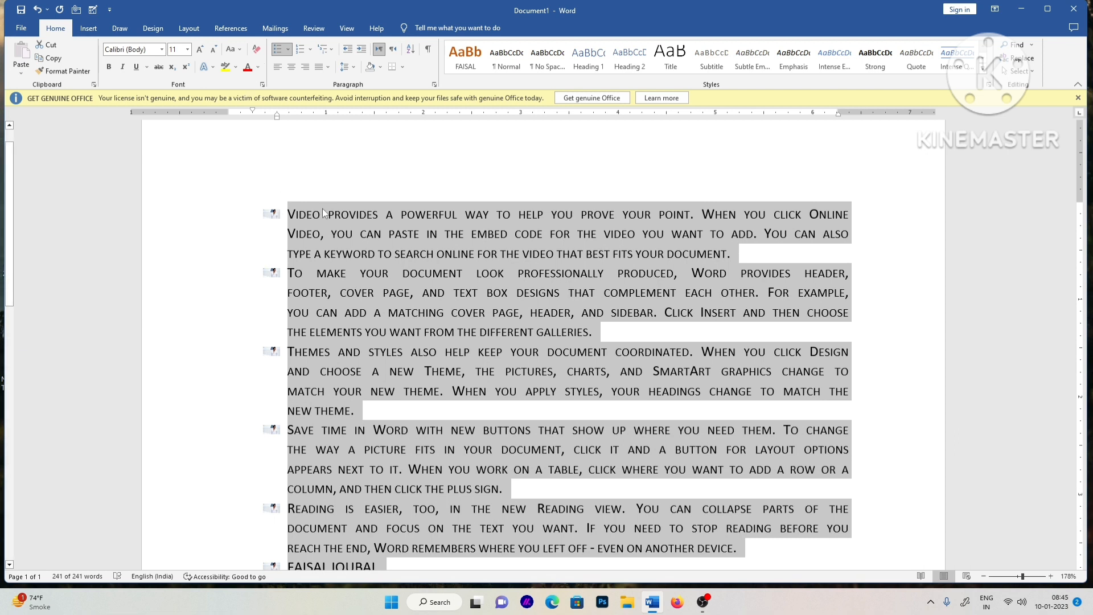
key("ctrl+z")
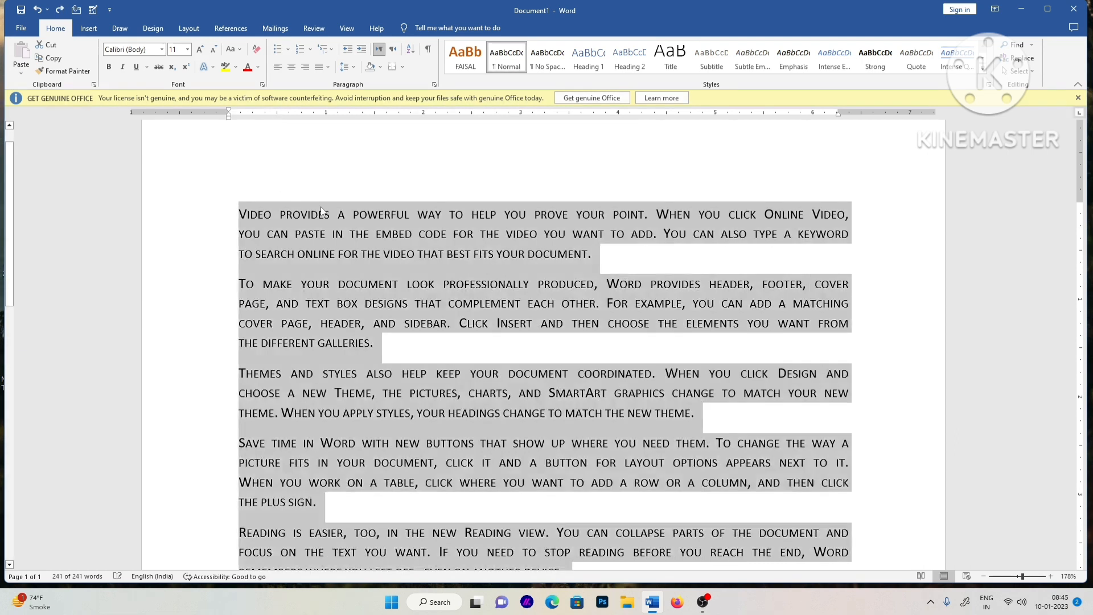
Define and apply an Arabic-letter number format to all paragraphs, and switch them to the 1) 2) 3) numbering format
left_click(311, 50)
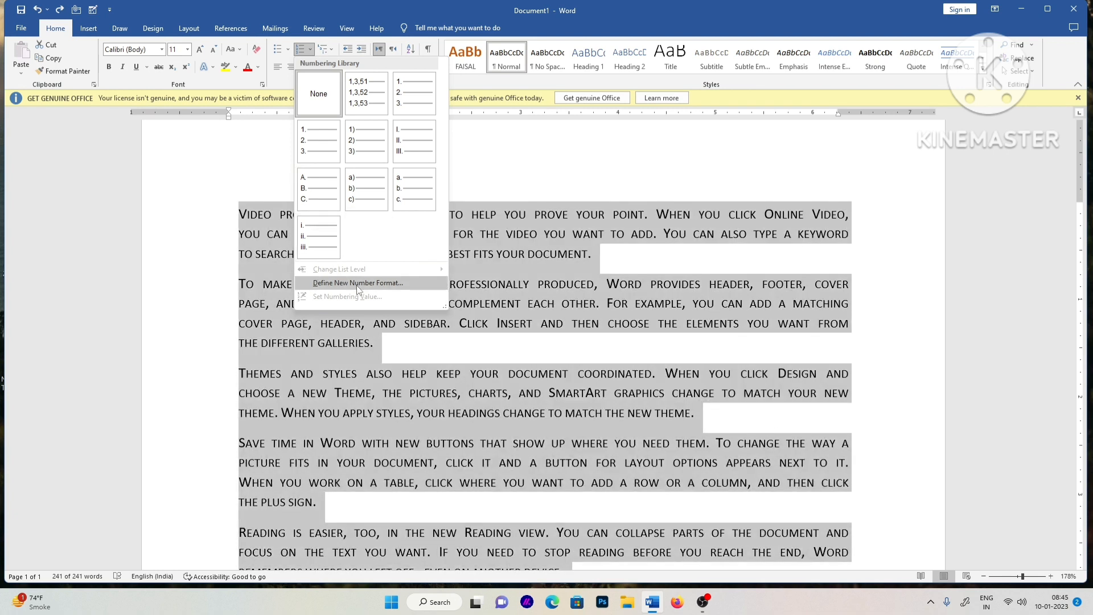
left_click(357, 283)
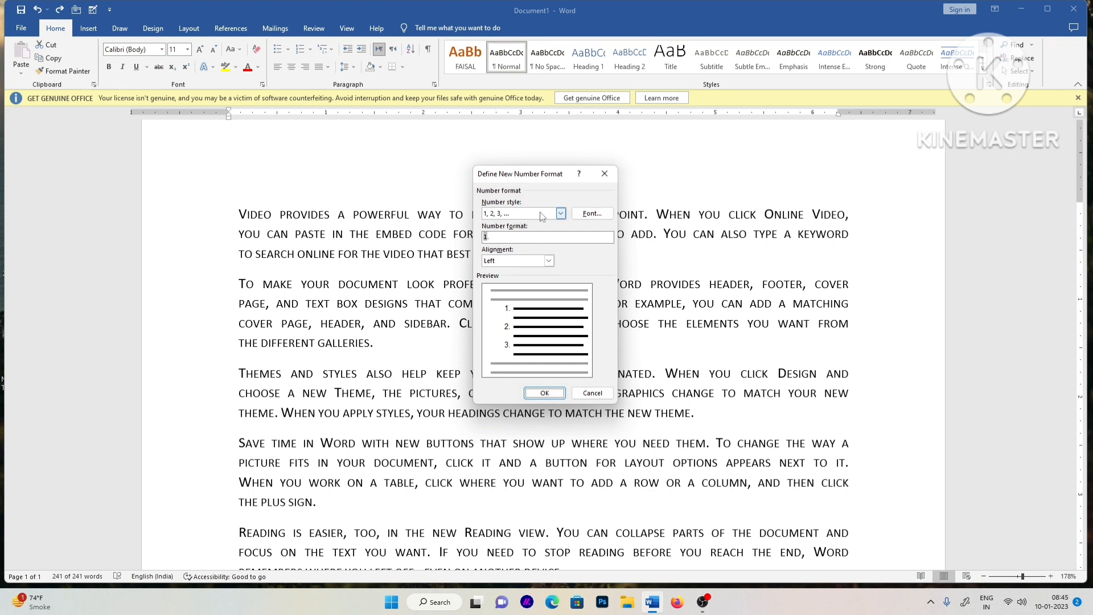
left_click(560, 214)
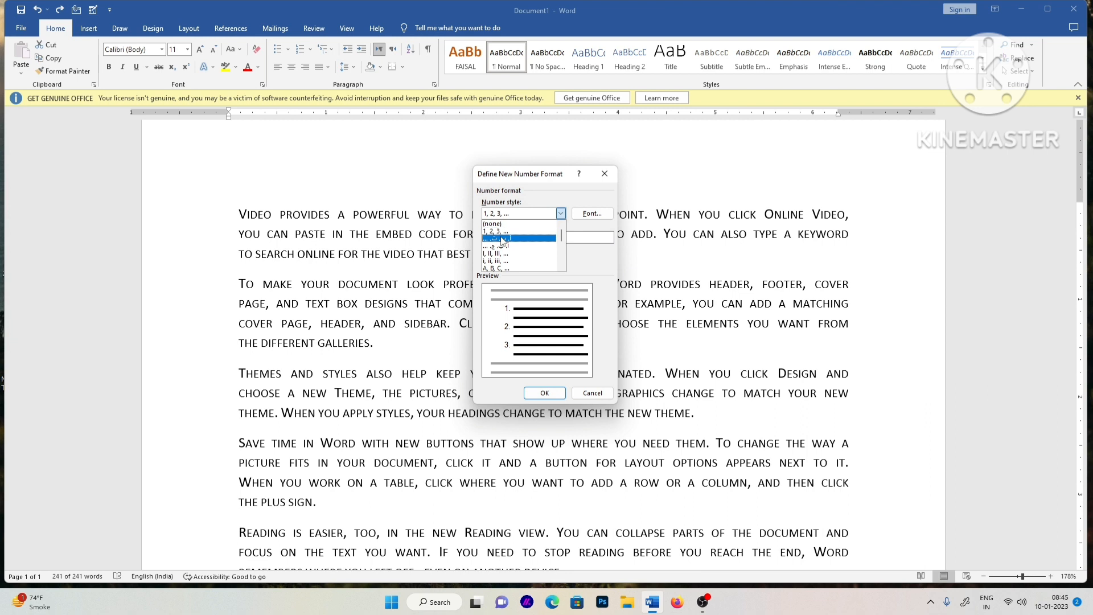
scroll(502, 257, "down", 2)
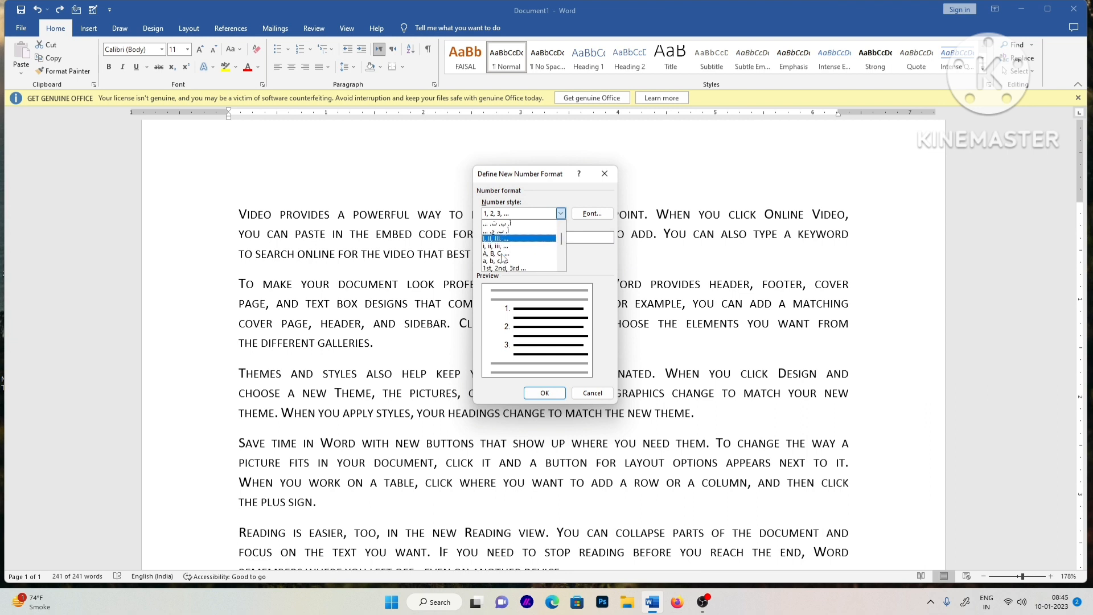
scroll(539, 246, "down", 2)
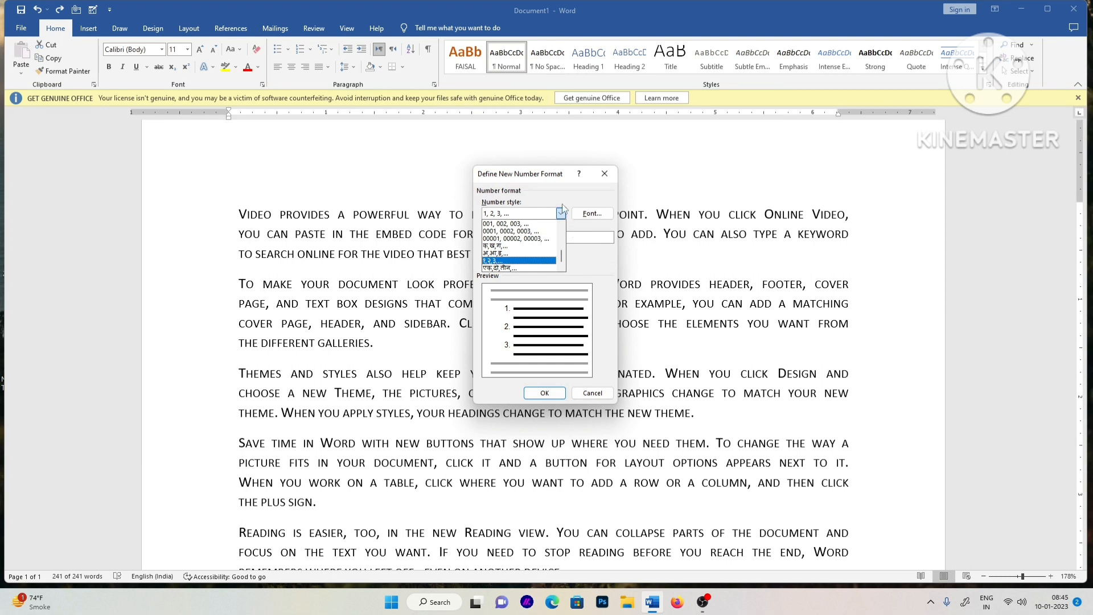
scroll(520, 227, "up", 3)
scroll(519, 227, "up", 2)
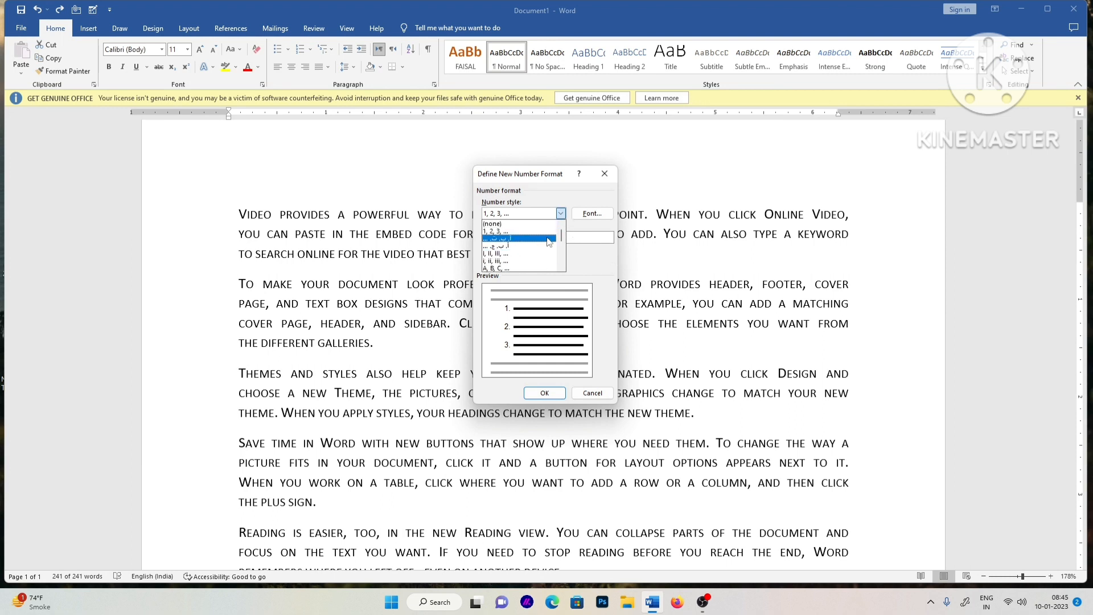
left_click(505, 247)
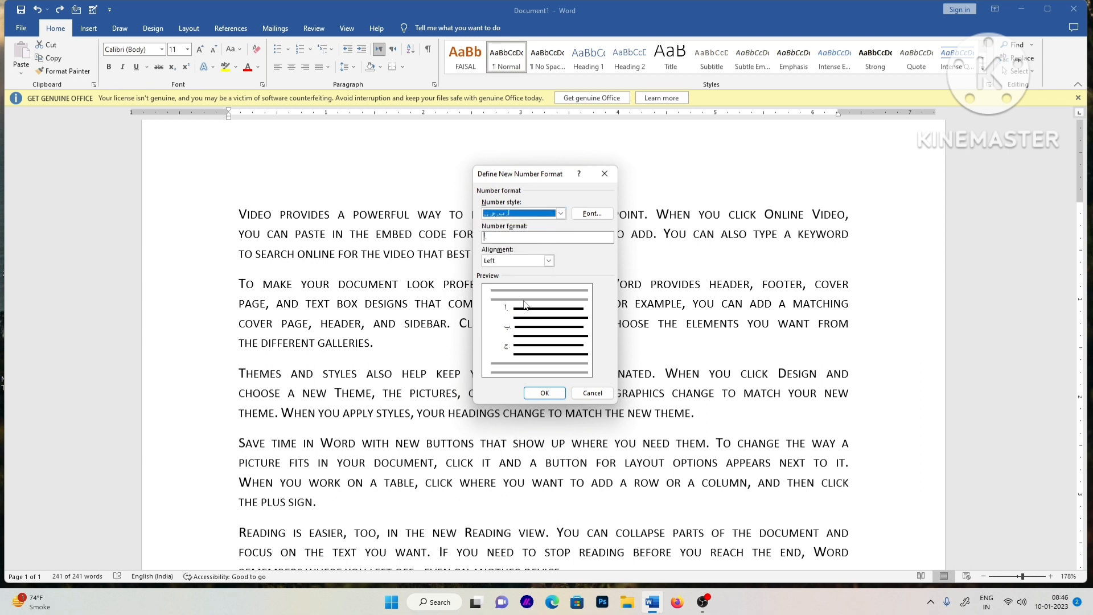
left_click(555, 392)
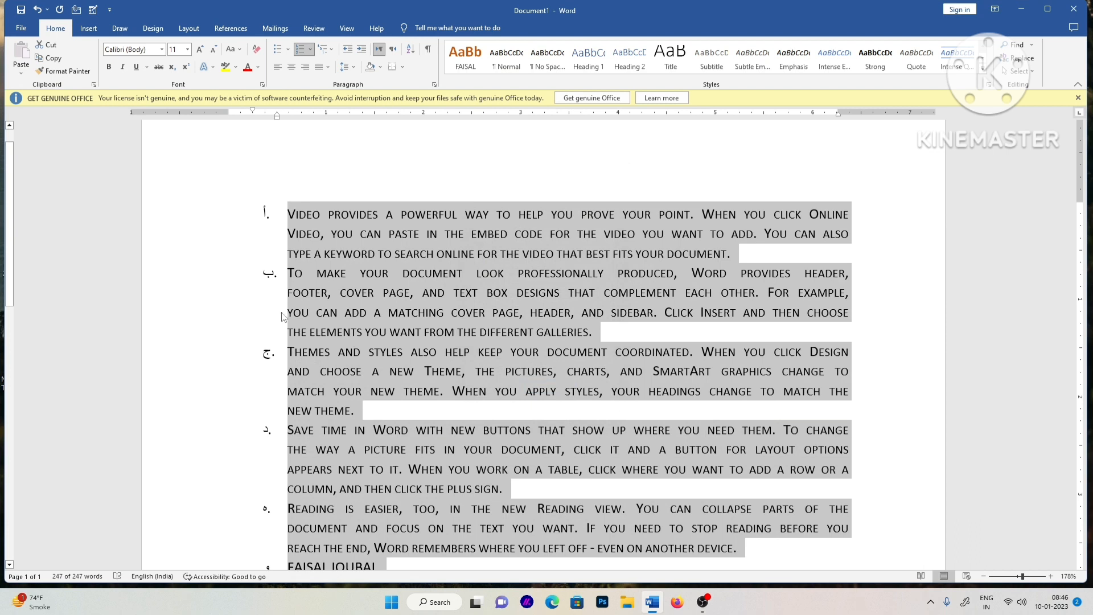
left_click(310, 50)
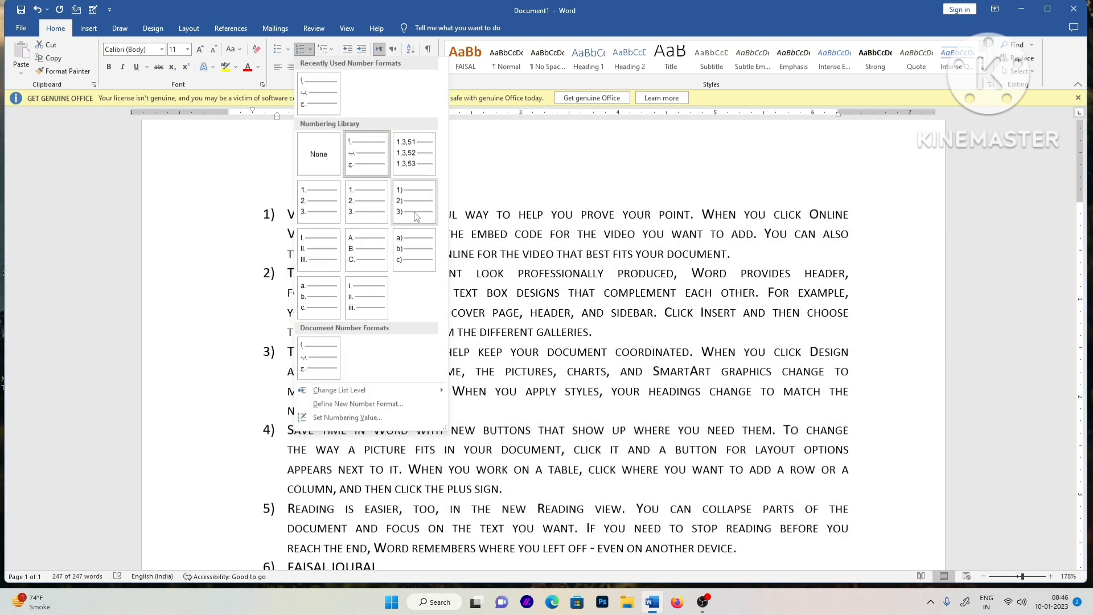
left_click(415, 215)
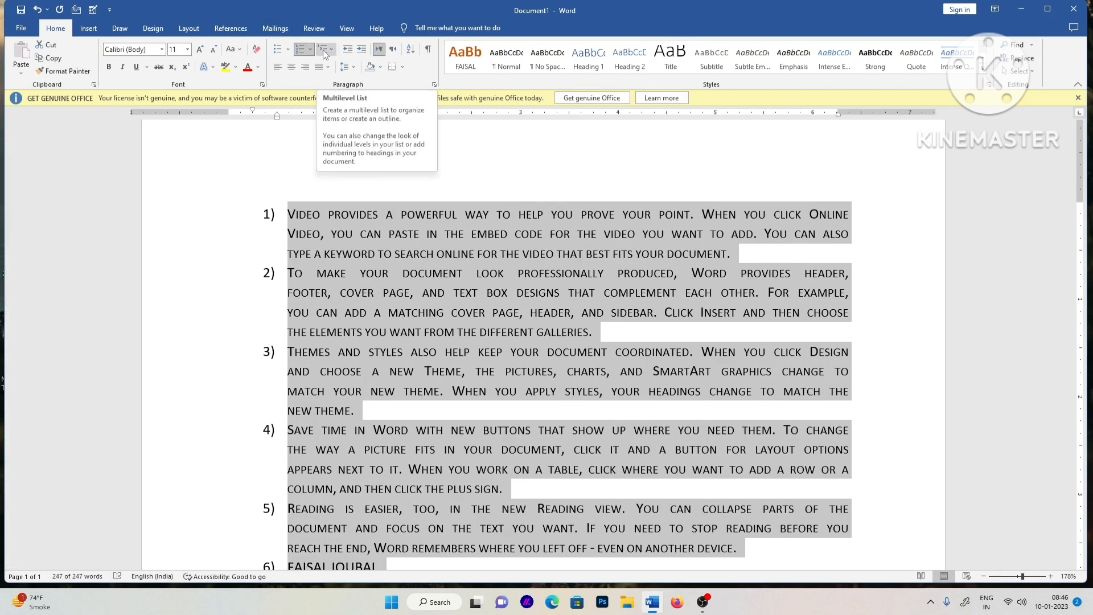
Delete all the text in the document and remove the leftover list number
left_click(519, 181)
key("ctrl+a")
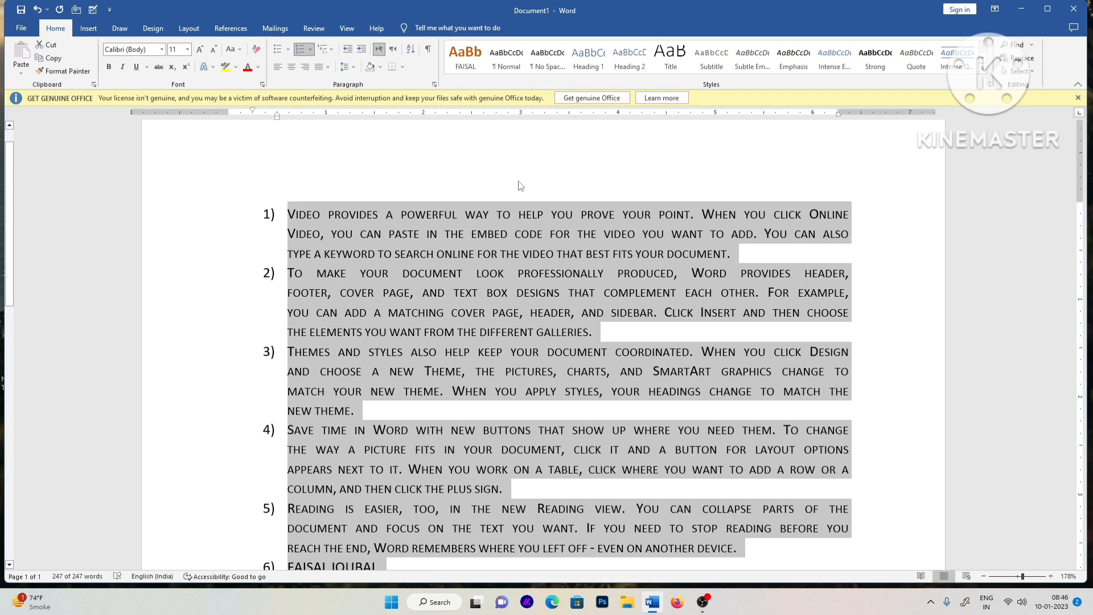
key("Delete")
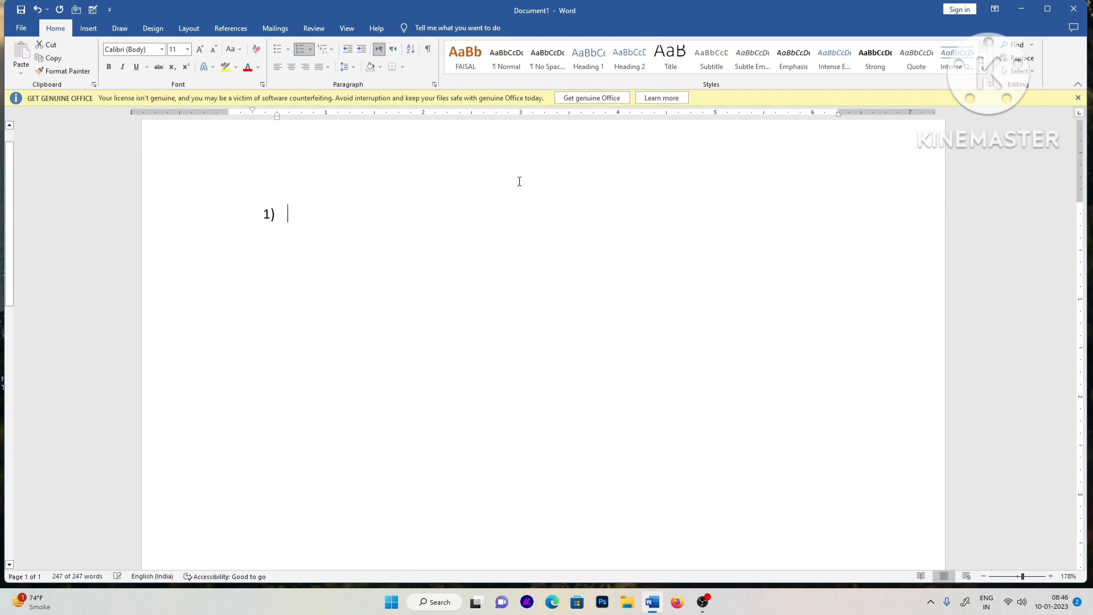
key("BackSpace")
key("BackSpace")
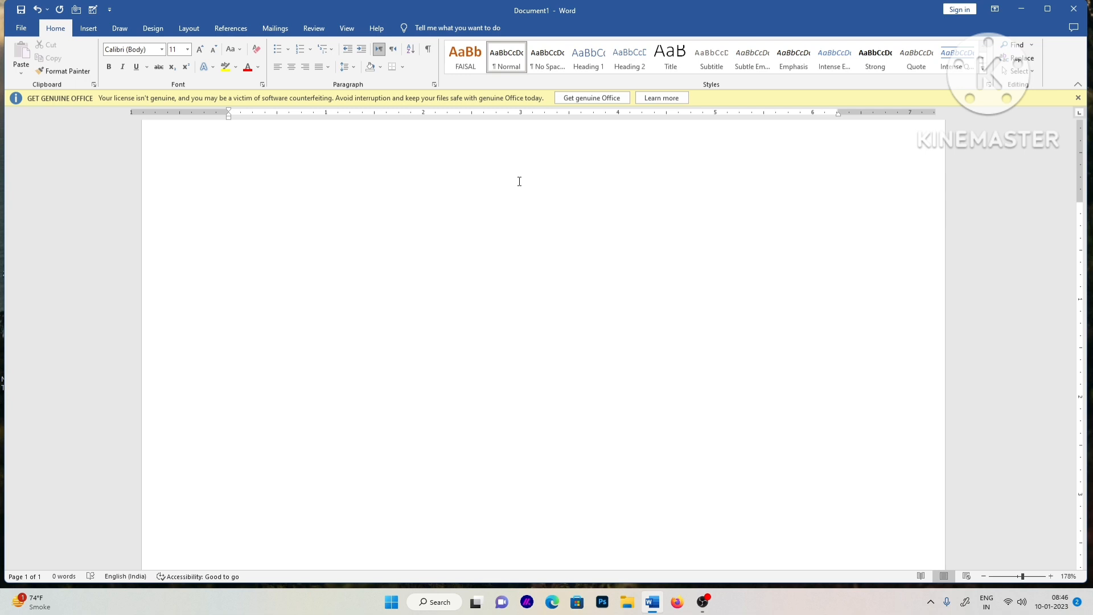
Enter MAHARASHTRA on the first line, with MUMBAI and PUNE on separate lines indented one tab below it
type("MAHARASTRA")
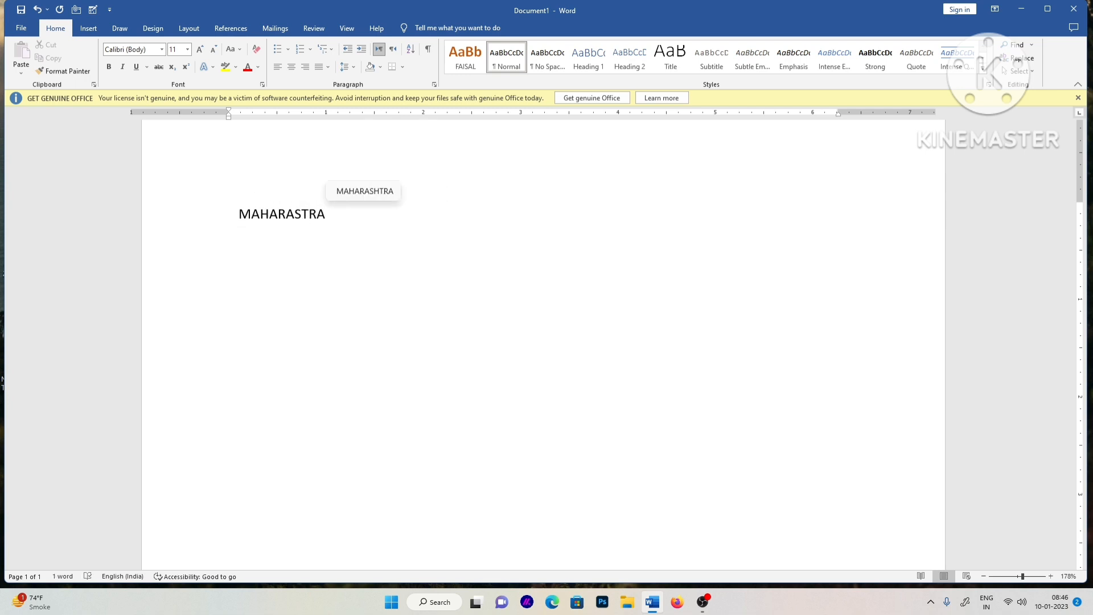
key("Up")
key("Return")
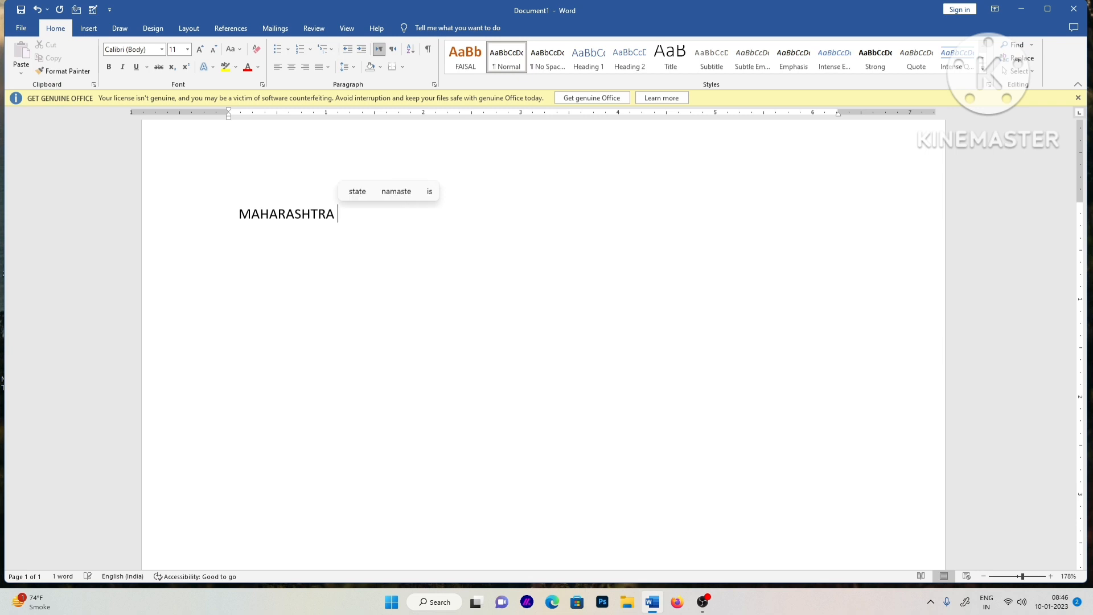
key("Return")
key("Tab")
type("MUMBAI")
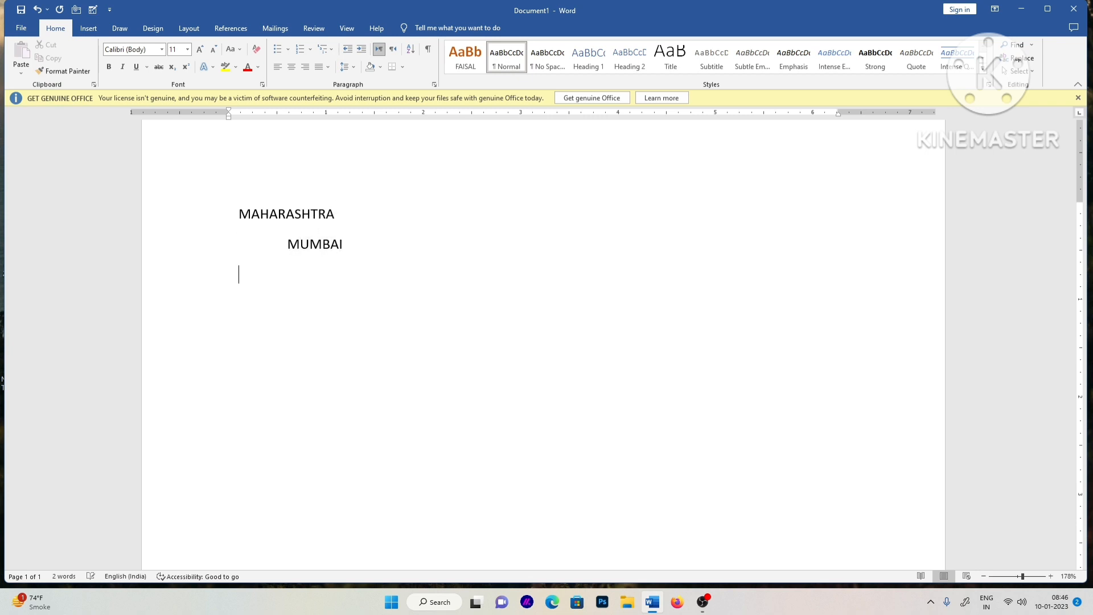
key("Return")
key("Tab")
type("PUNE")
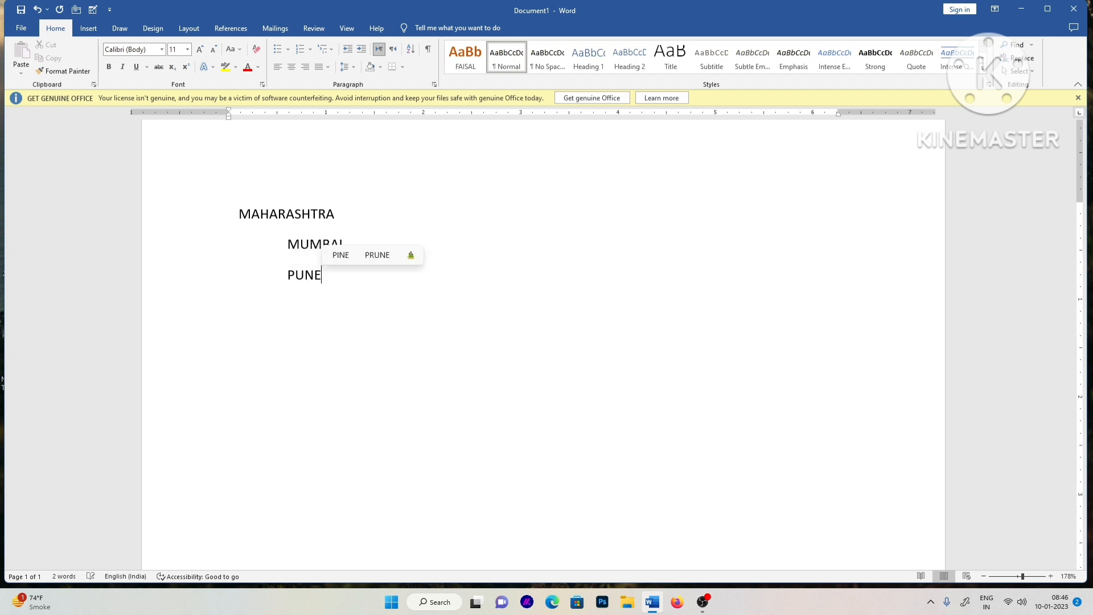
Add an unindented BIHAR line below PUNE, with PATNA and BEGUSARAI indented on separate lines beneath it
key("Return")
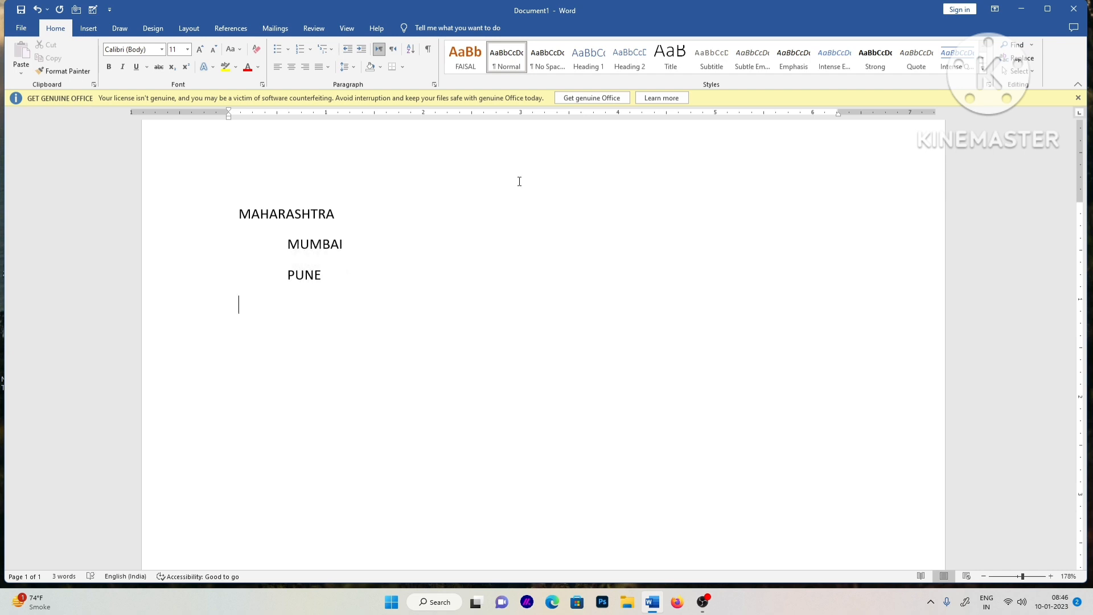
type("BIHAR")
key("Return")
key("Tab")
type("PATNA")
key("Return")
type("B")
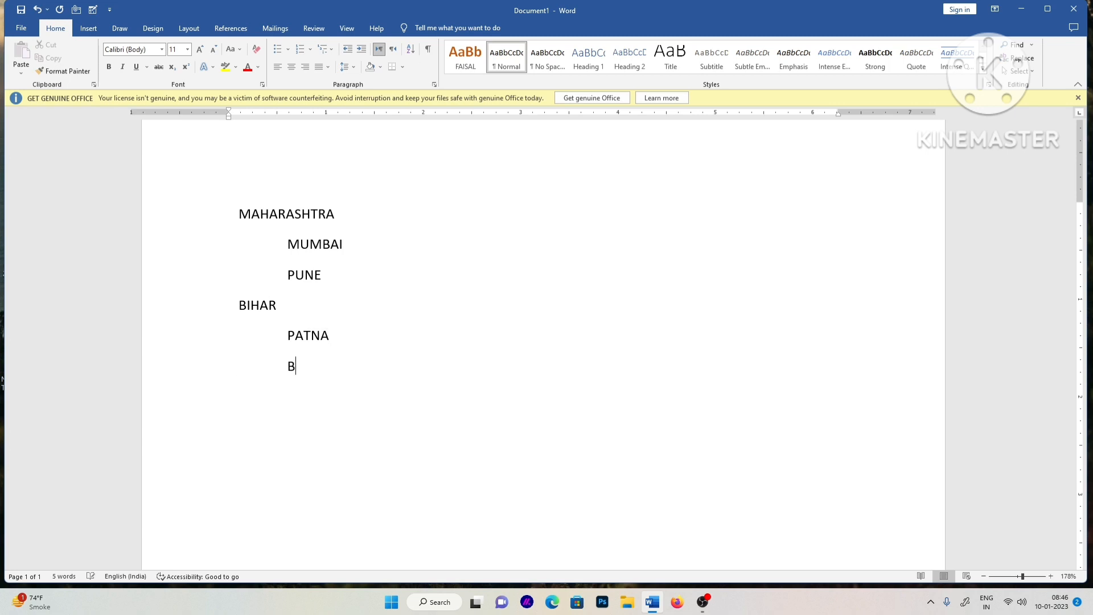
type("EGUSARAI")
Add an unindented UP line below BEGUSARAI, with LUCKNOW and KANPUR indented on separate lines beneath it
key("Return")
key("BackSpace")
type("UP")
key("Return")
key("Tab")
type("LUCKNOW")
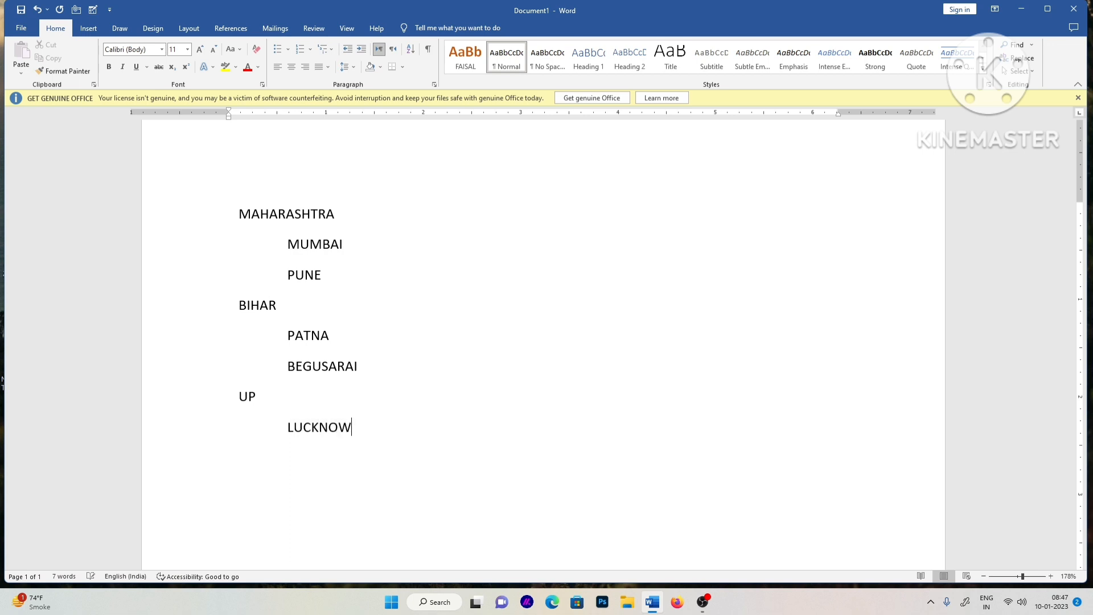
key("Return")
key("BackSpace")
type("KAN")
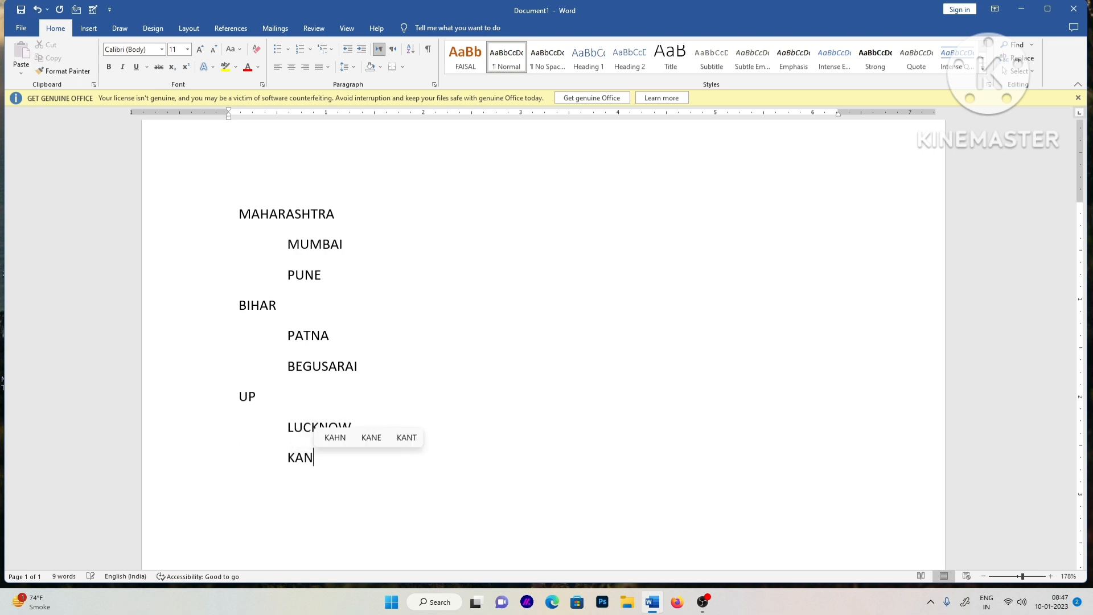
type("PUR")
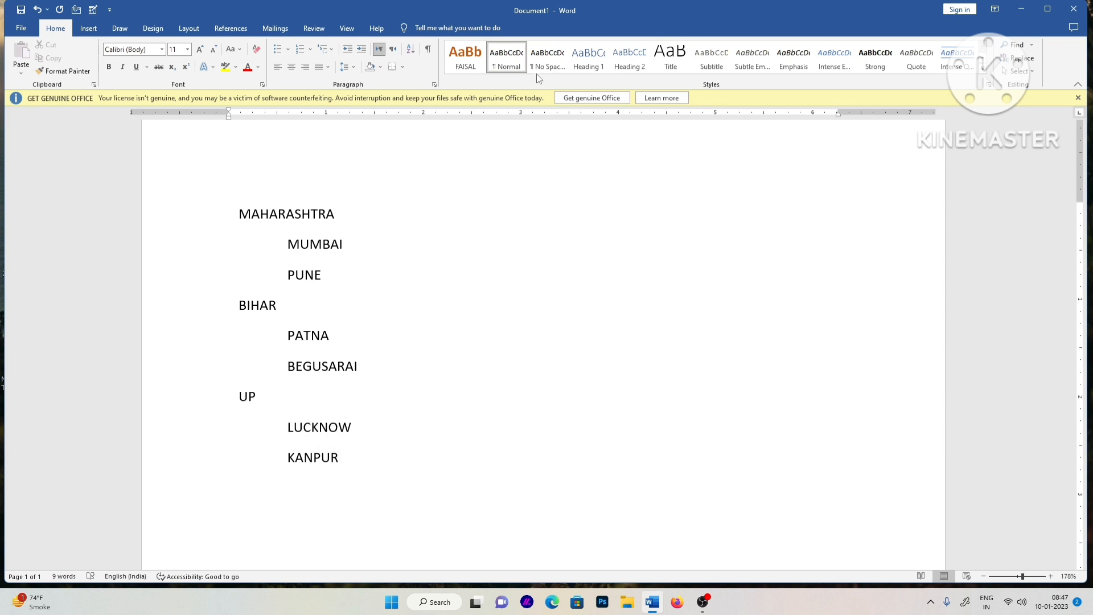
Apply the 1) a) i) multilevel list format to all the state and city lines, and deselect the text
key("ctrl+a")
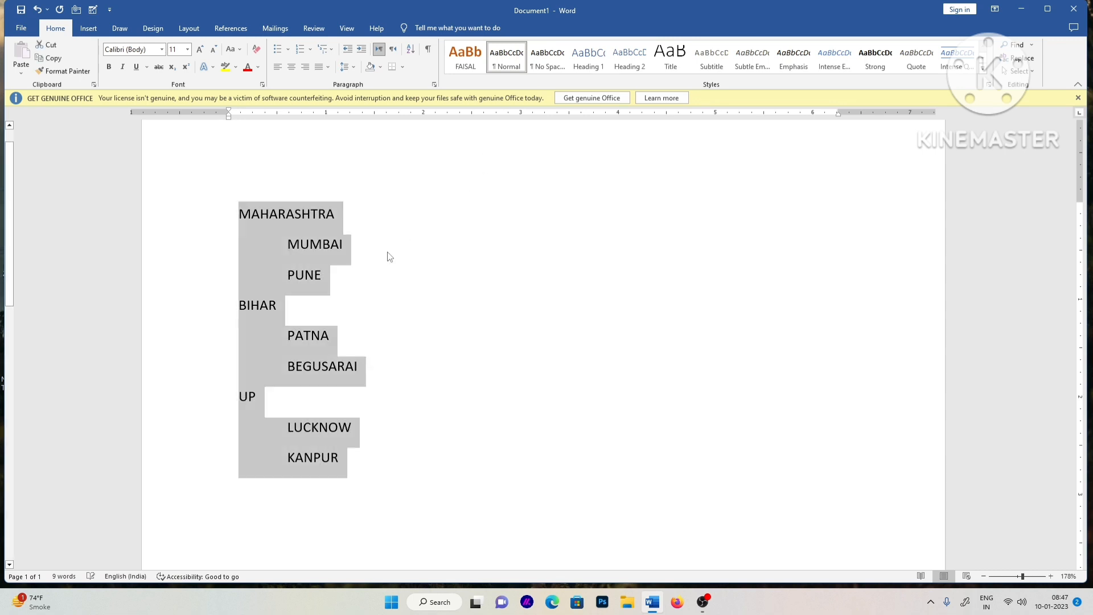
left_click(333, 52)
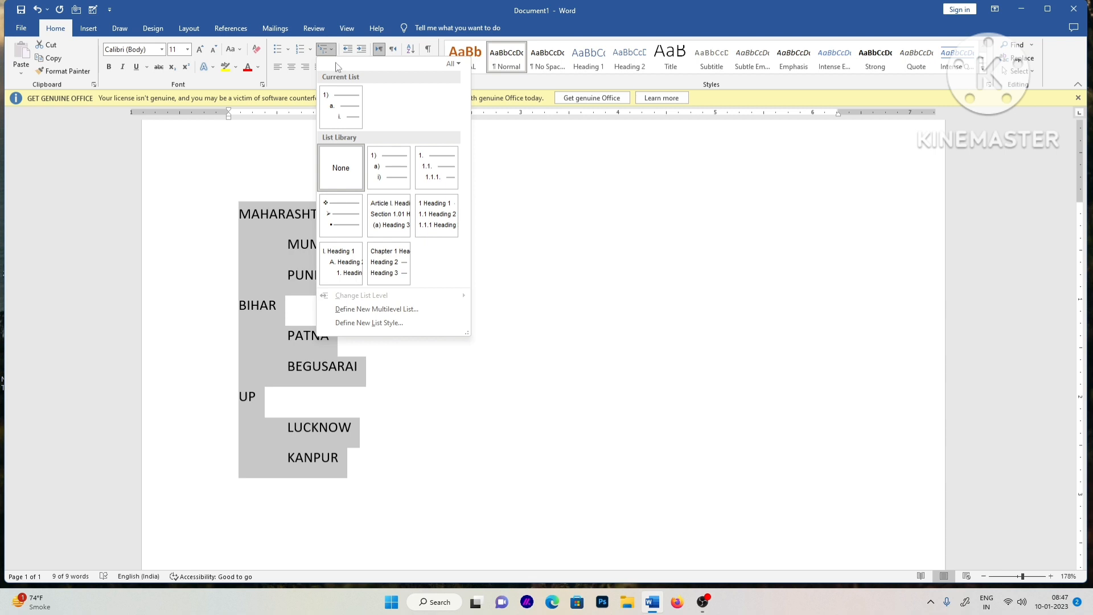
left_click(383, 184)
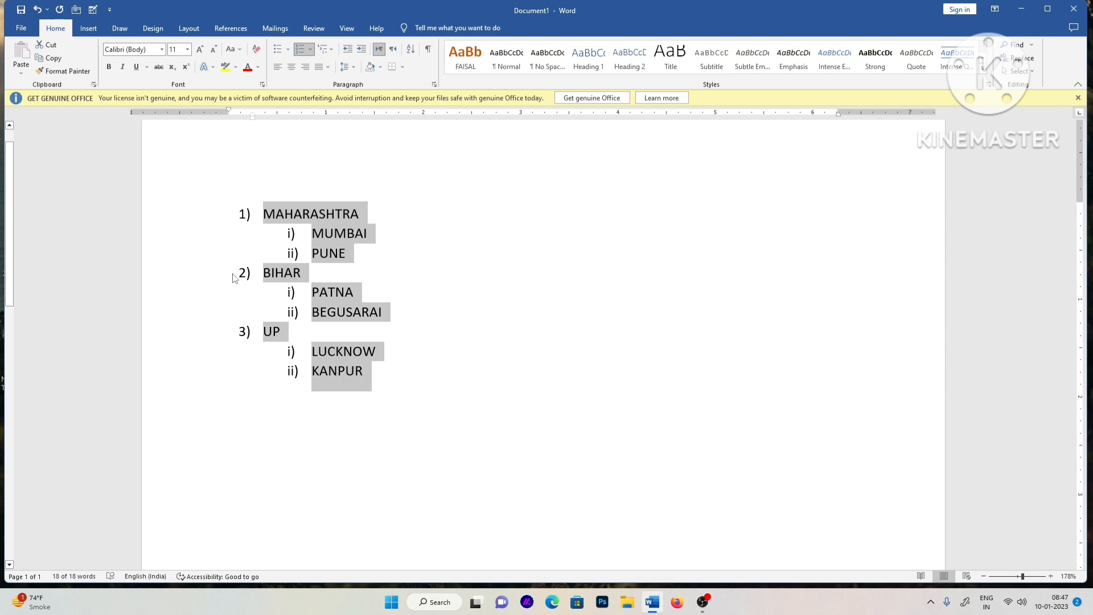
left_click(309, 220)
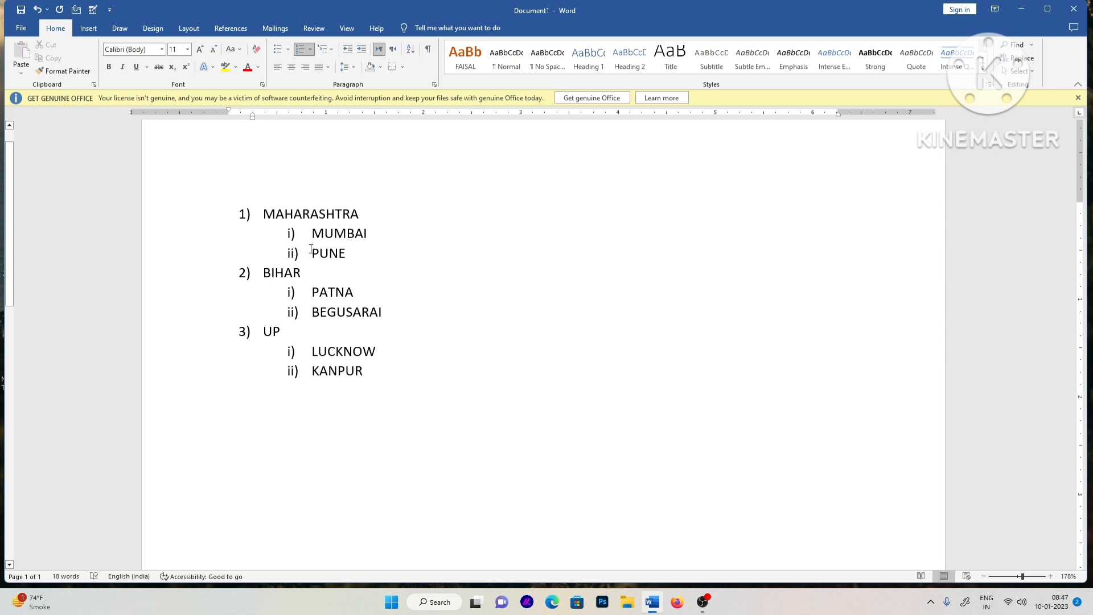
Insert an unnumbered SATARA line below MUMBAI, indented one level deeper than the cities
left_click(374, 230)
key("Return")
key("BackSpace")
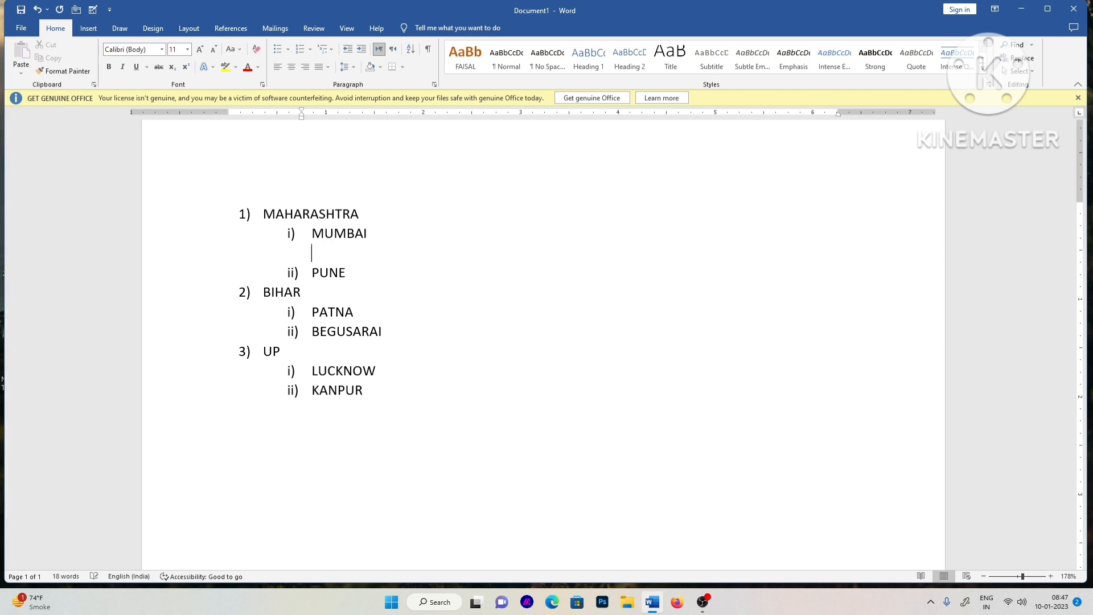
key("Tab")
type("SATARA")
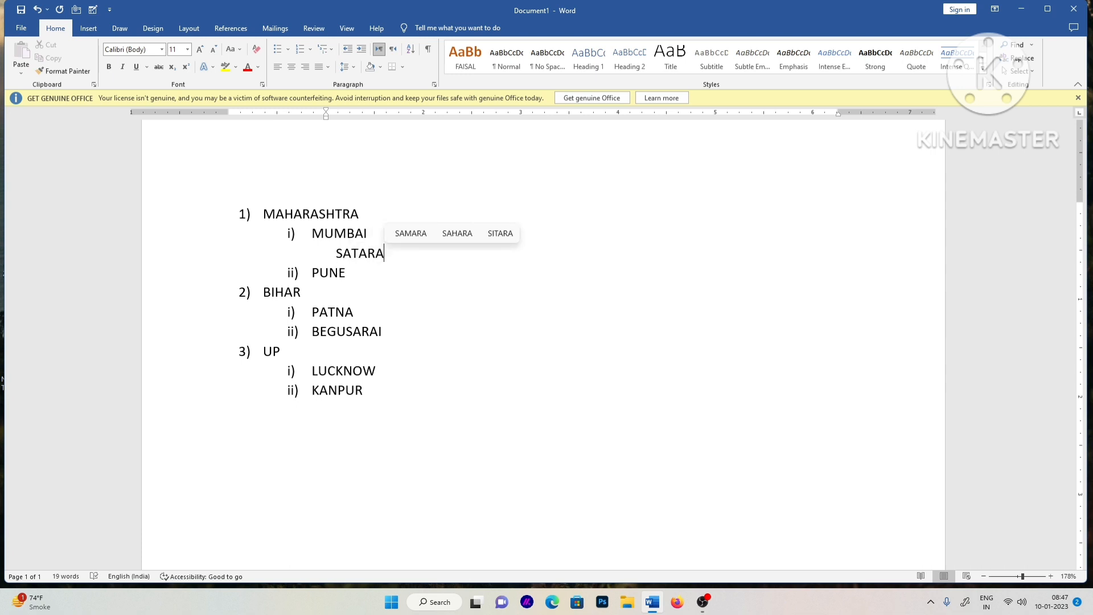
Try to apply the 1) a) i) multilevel list format to all lines, including the unnumbered SATARA line
key("ctrl+a")
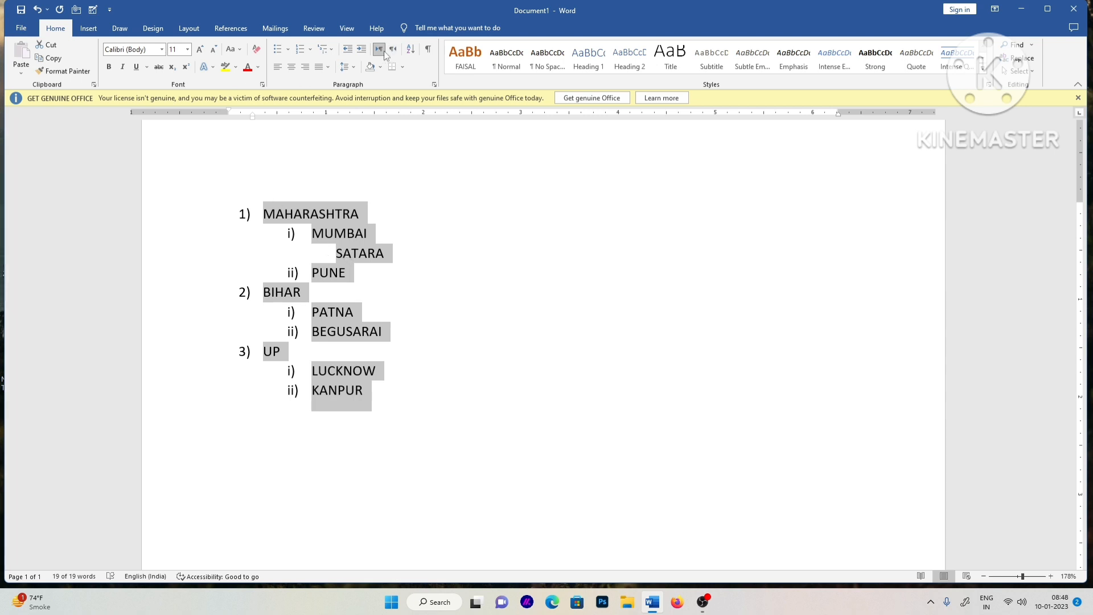
left_click(326, 50)
left_click(376, 178)
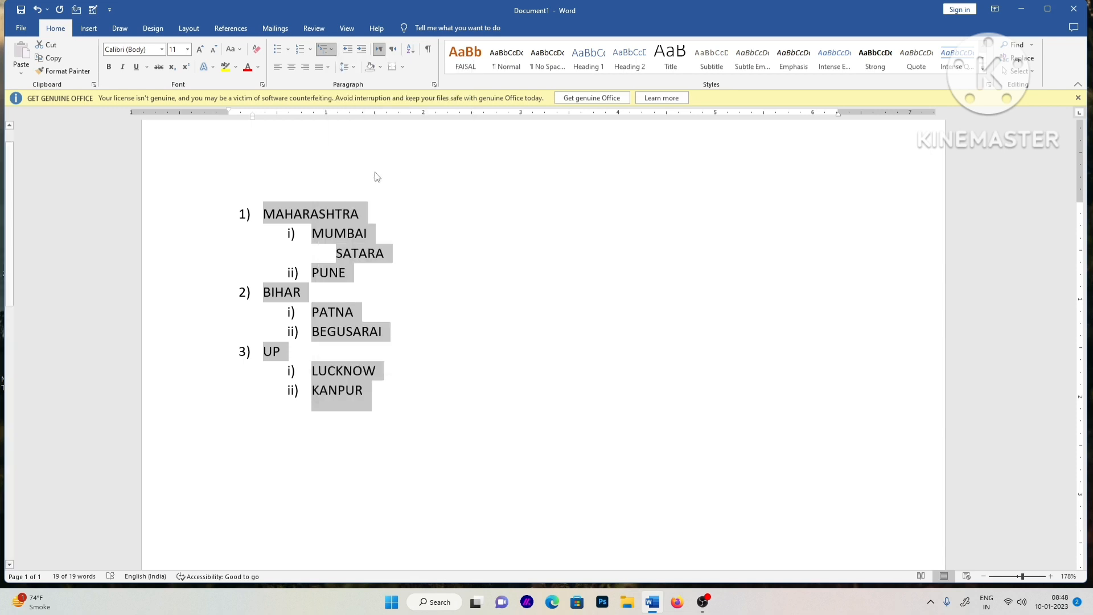
left_click(447, 256)
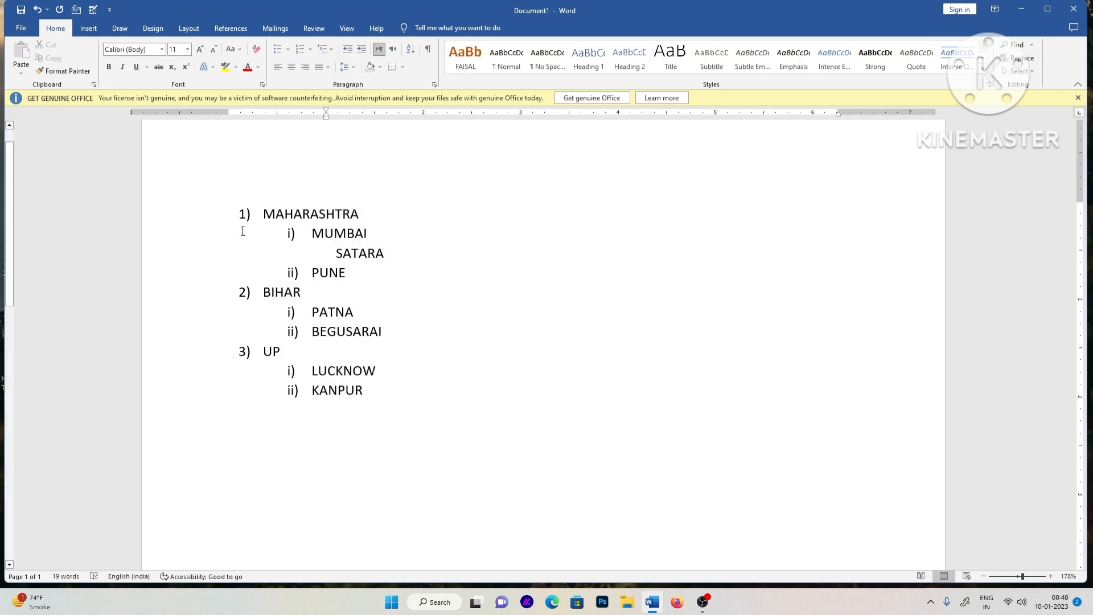
key("ctrl+a")
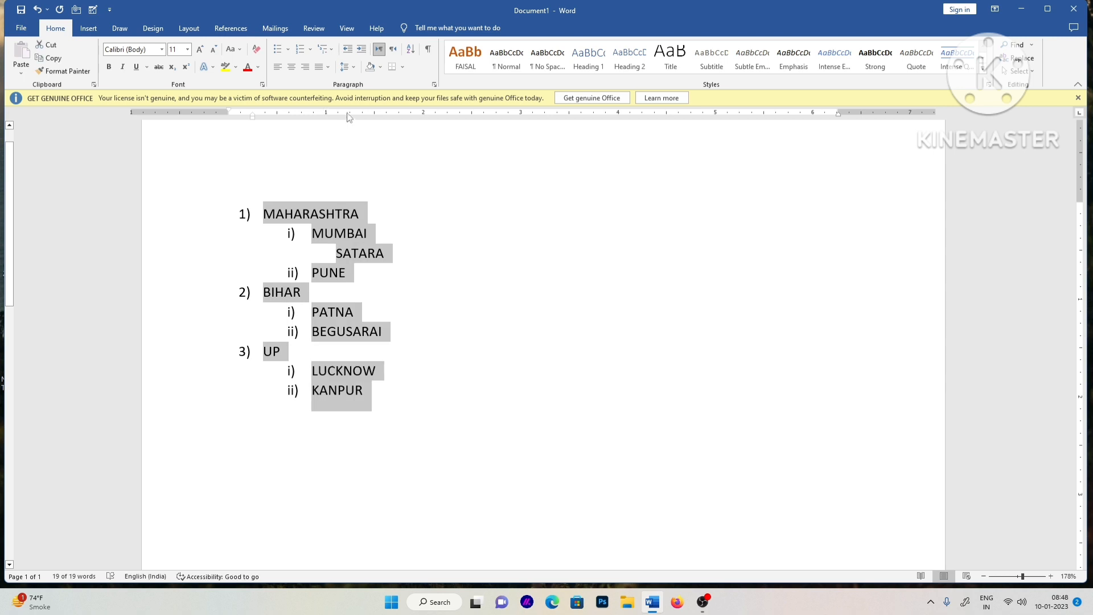
left_click(326, 50)
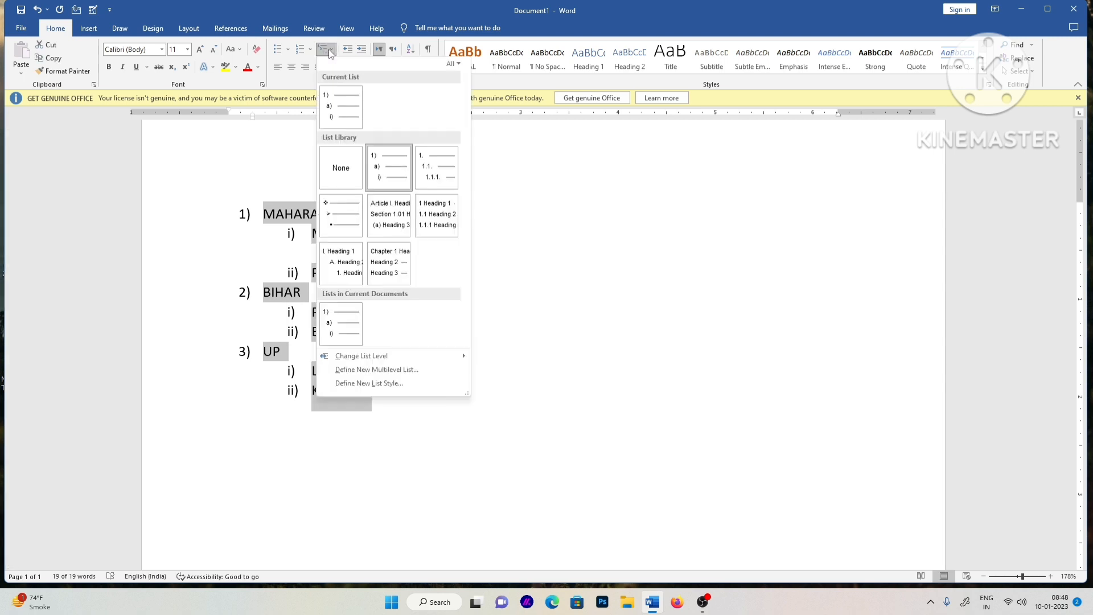
left_click(392, 180)
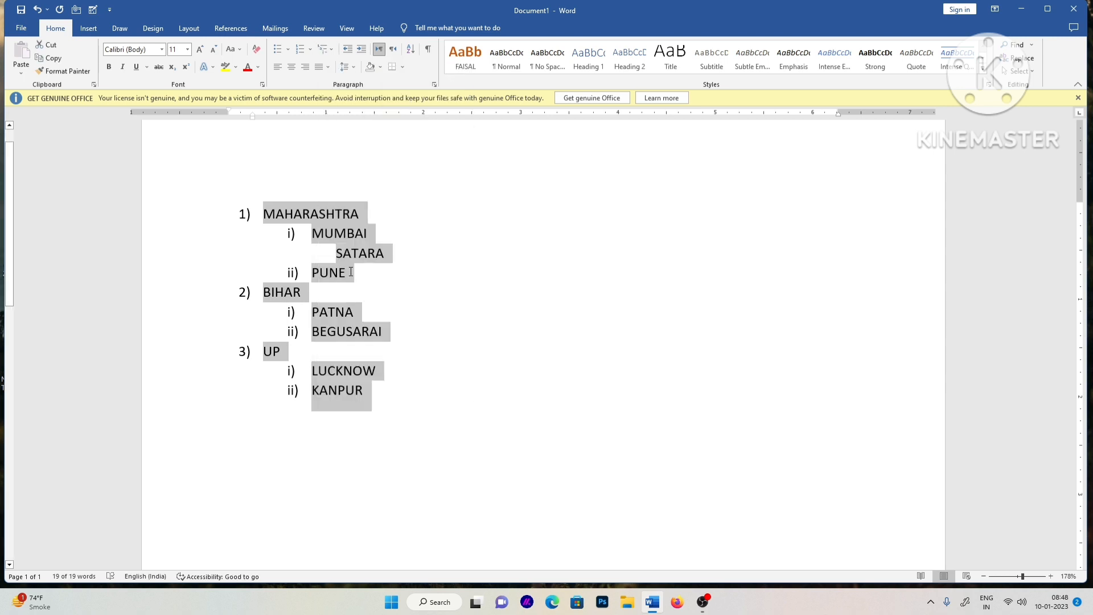
Remove the SATARA line's indentation and re-indent it to line up with the MUMBAI text above
left_click(336, 253)
key("BackSpace")
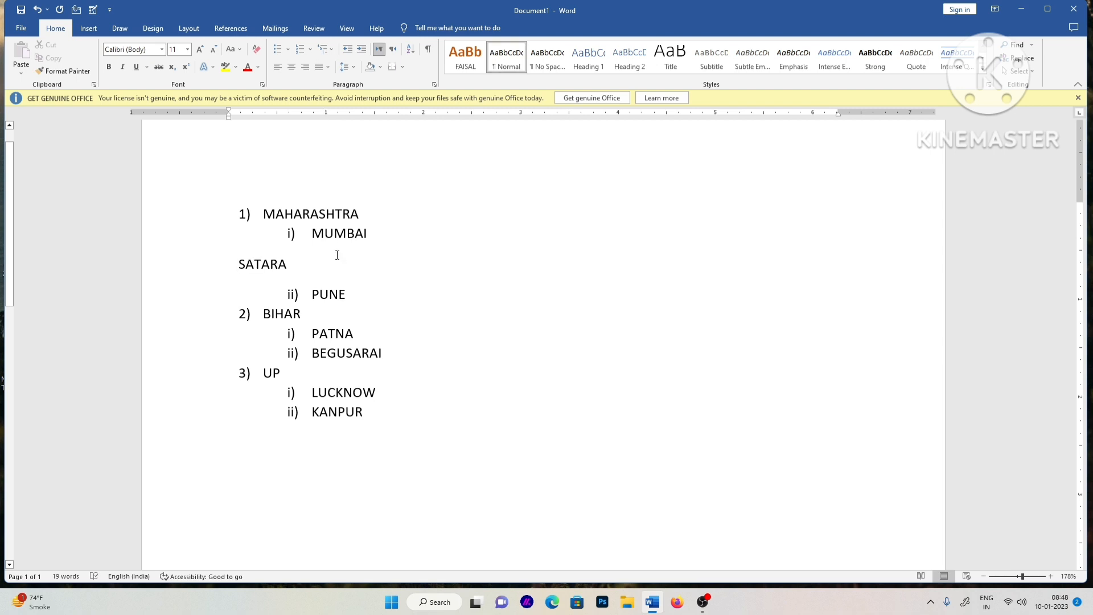
key("Tab")
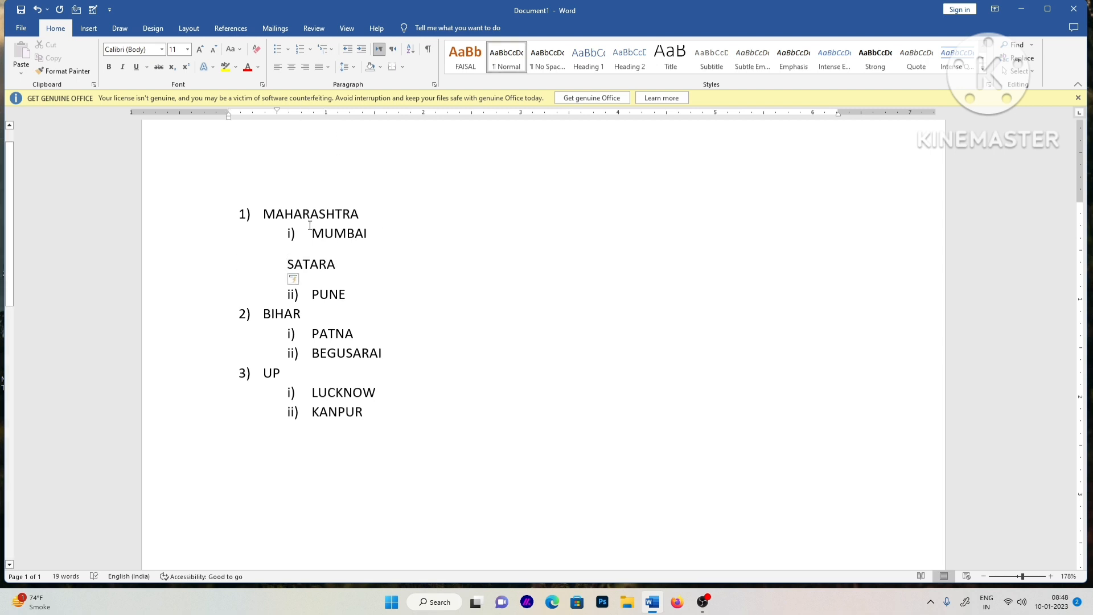
key("BackSpace")
key("Tab")
key("Tab")
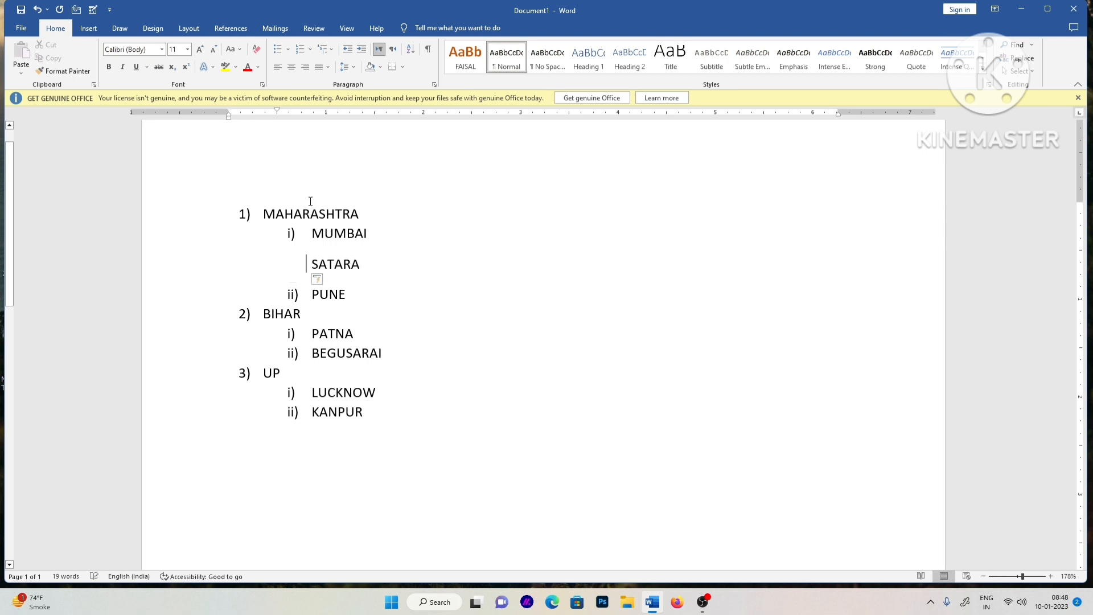
Delete the SATARA line, and clear all the remaining text and list numbering from the document
key("ctrl+a")
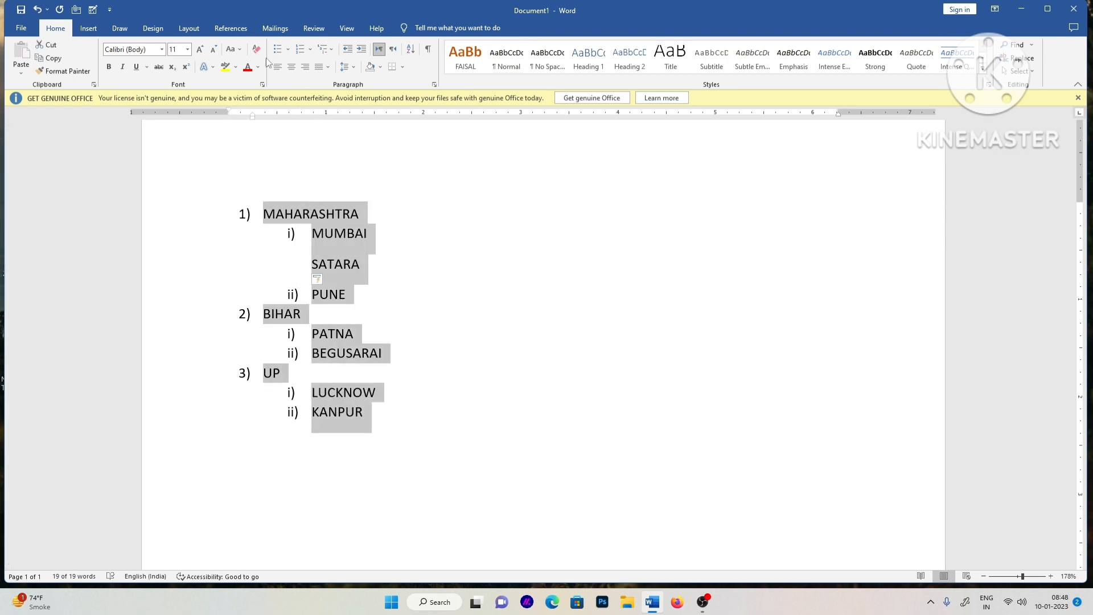
left_click(328, 264)
left_click_drag(372, 262, 313, 268)
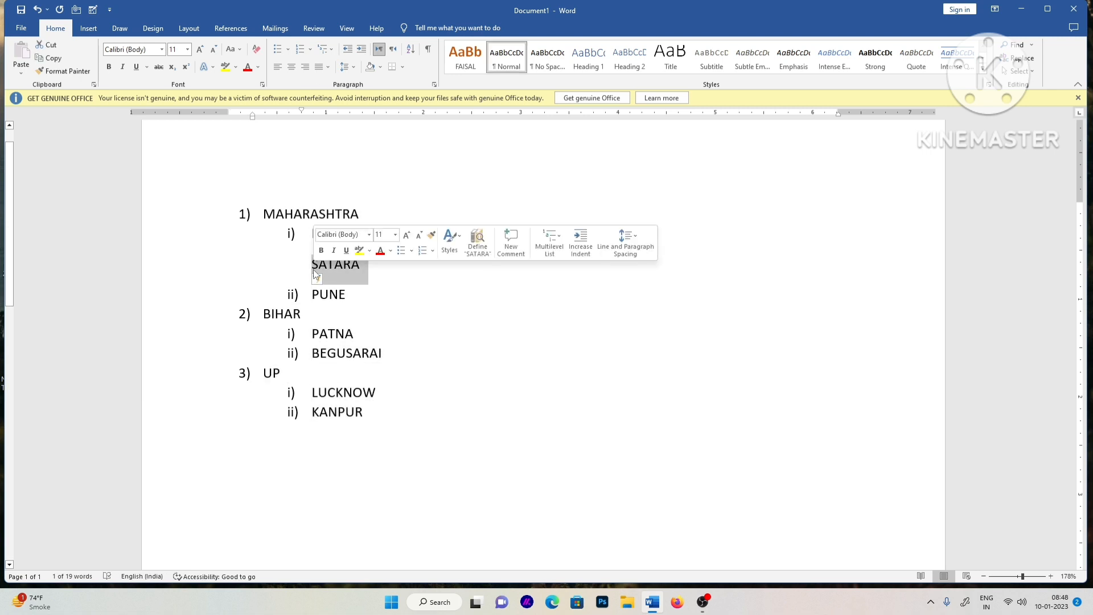
key("Delete")
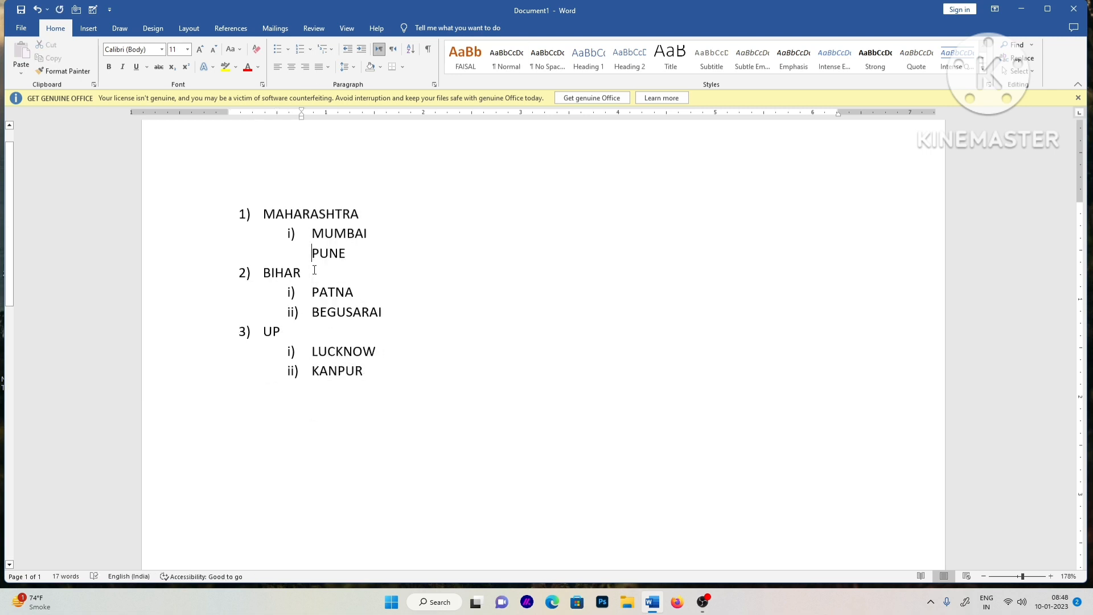
key("ctrl+a")
key("Delete")
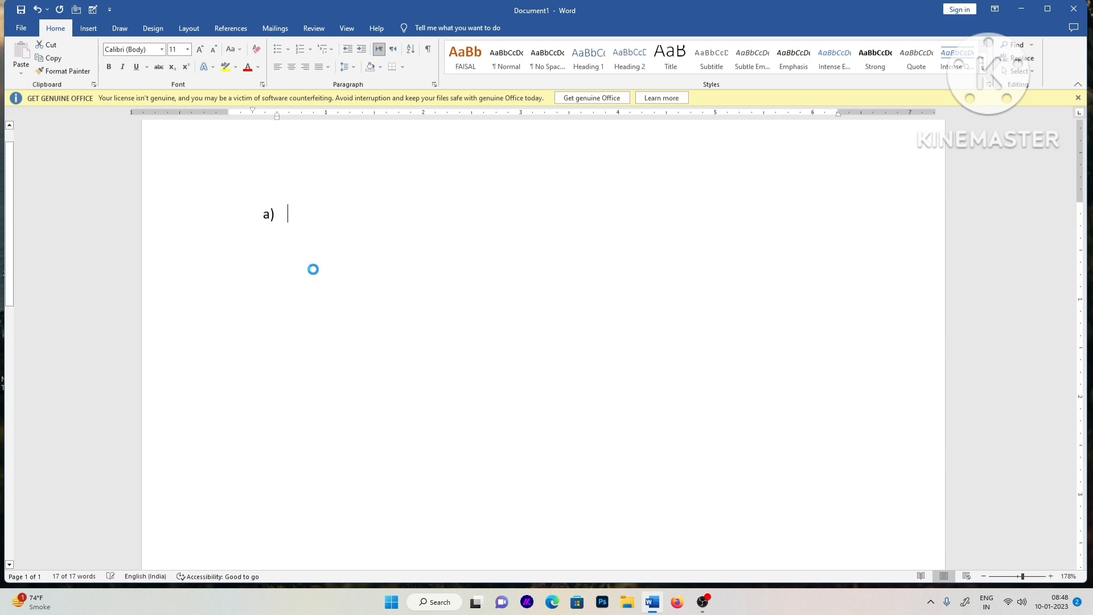
key("BackSpace")
Write MUMBAI, Andheri and veersova on three separate lines, each indented one level deeper than the line above
type(",M")
key("BackSpace")
type("MUMBAI")
key("Return")
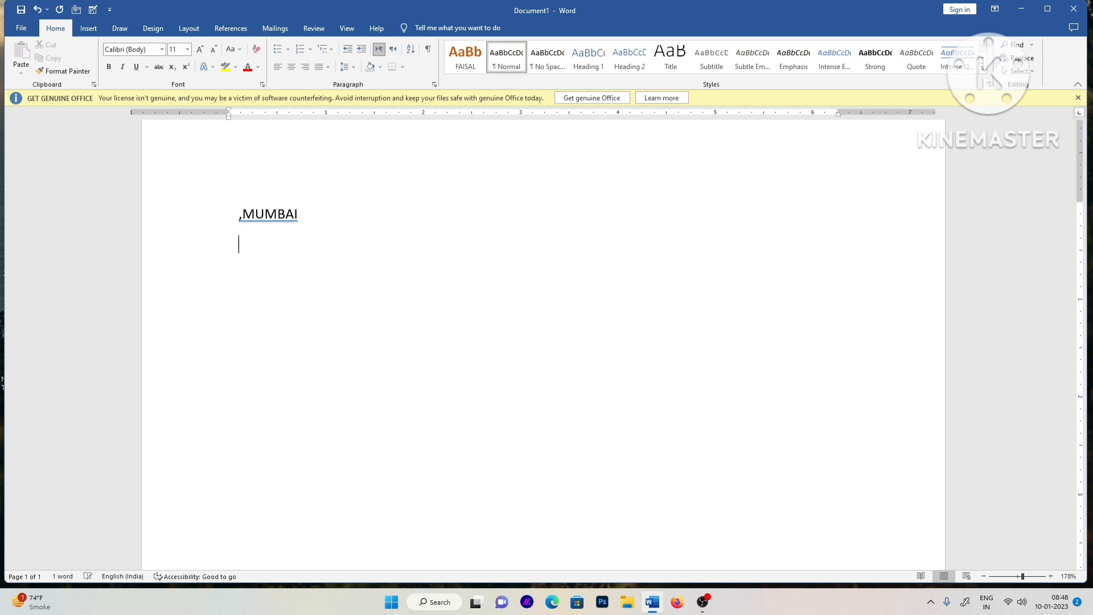
key("BackSpace")
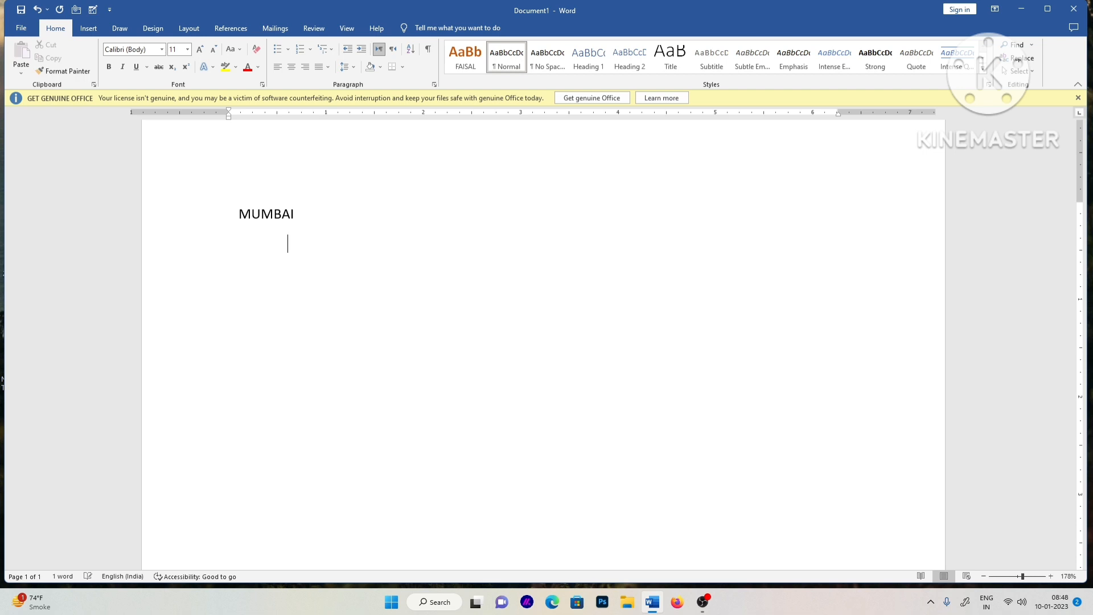
type("Andheri")
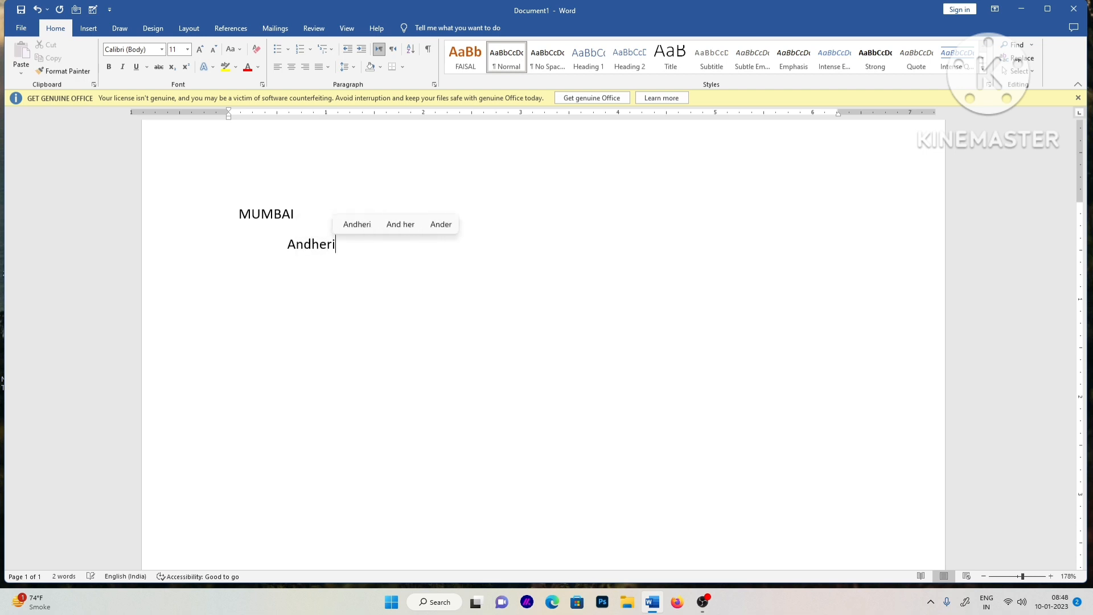
key("Return")
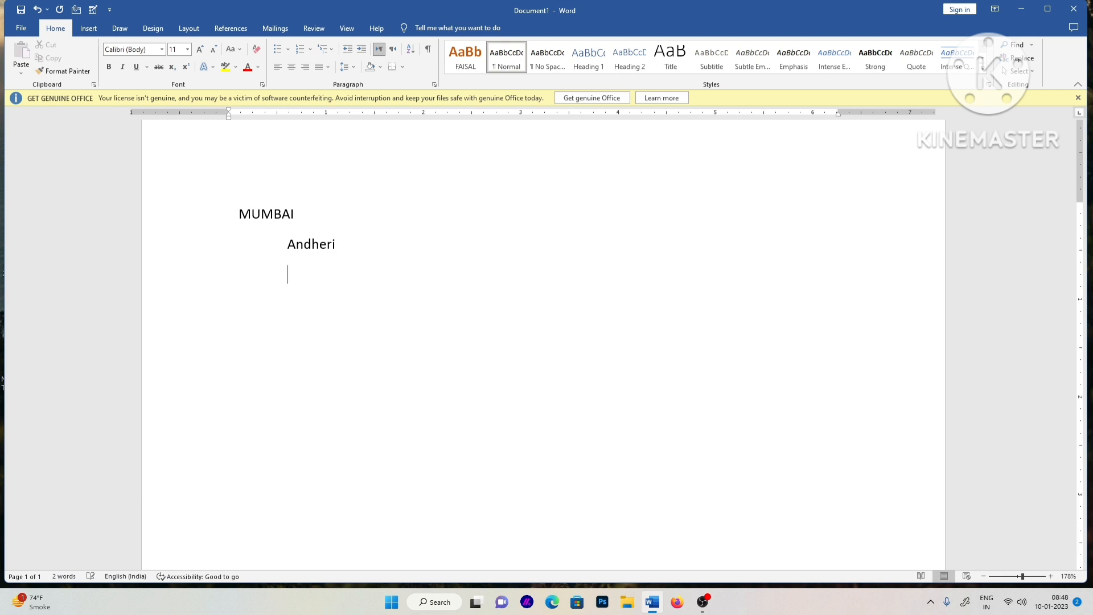
type("veersova")
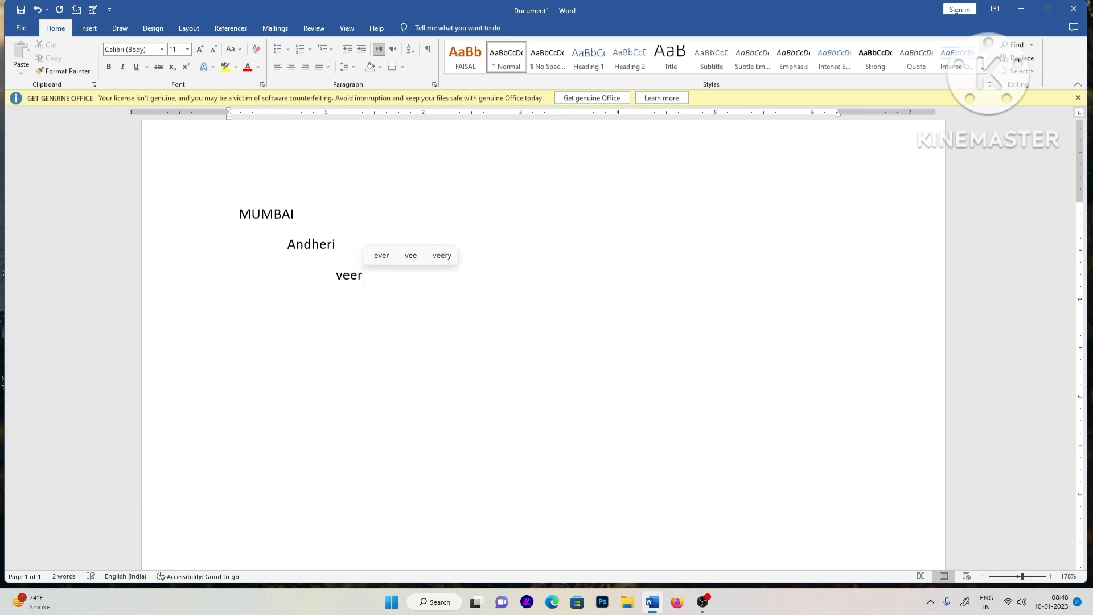
Apply the 1) a) i) multilevel list format to all three lines, and correct the spelling of the third to versova
key("ctrl+a")
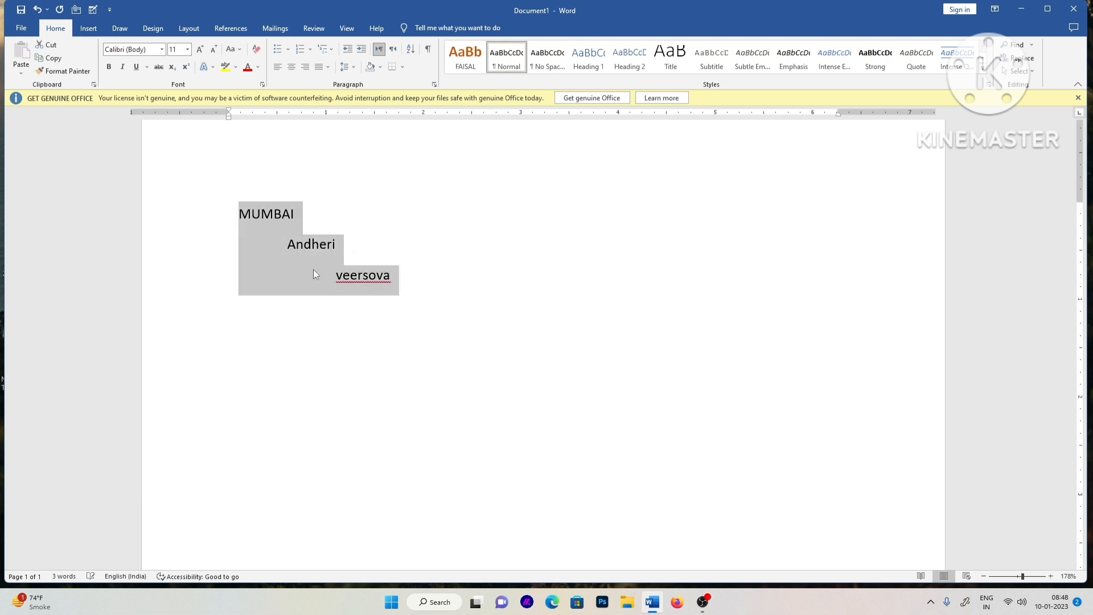
left_click(325, 49)
left_click(396, 156)
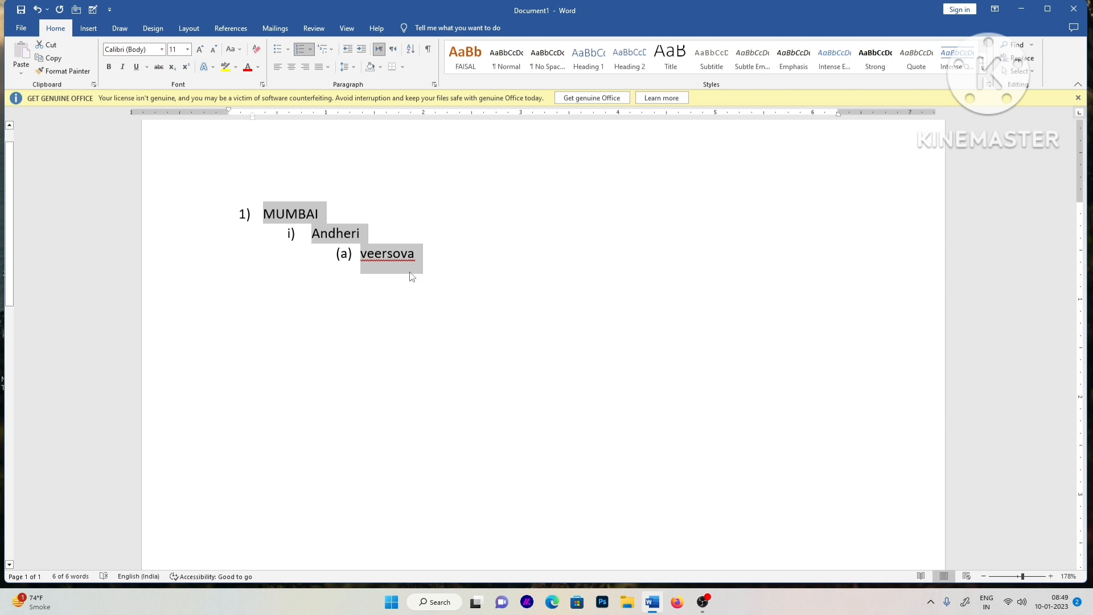
left_click(382, 259)
key("BackSpace")
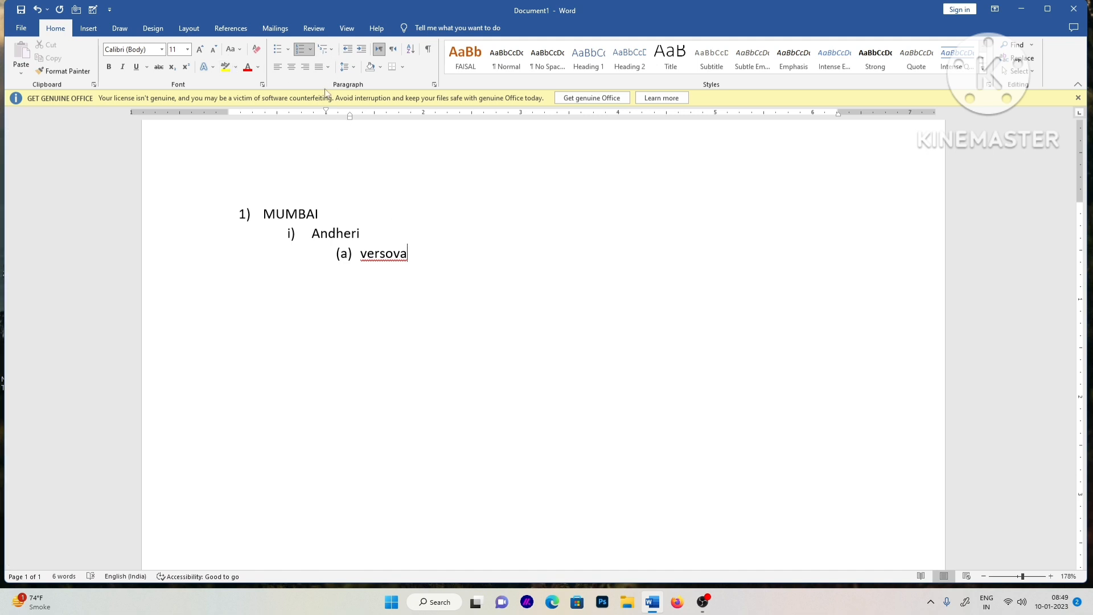
Clear the multilevel list from the document and generate sample paragraphs with =rand()
key("ctrl+a")
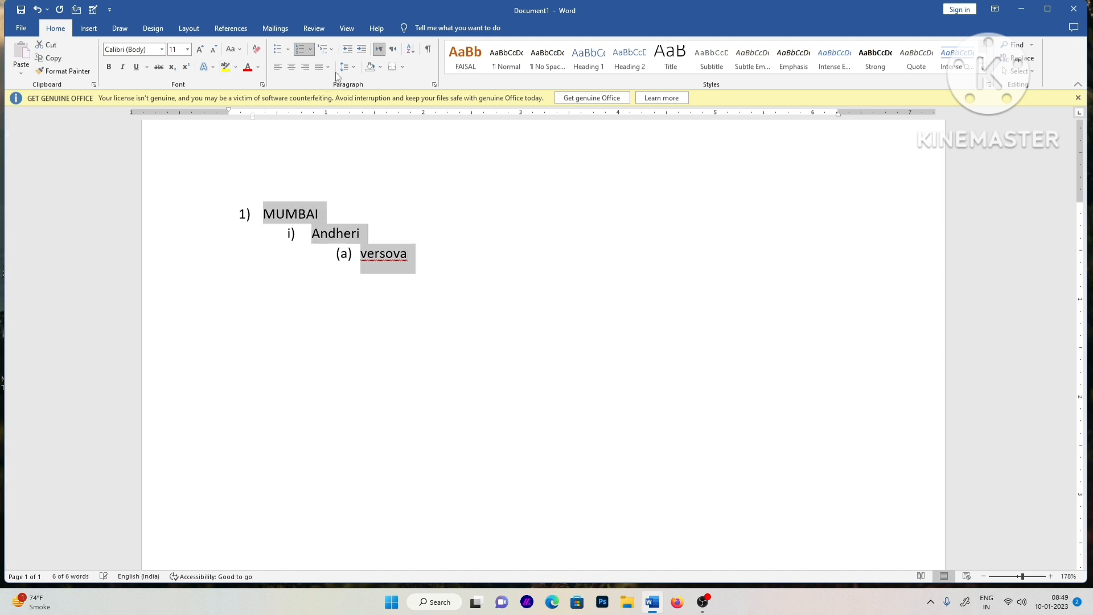
key("BackSpace")
key("BackSpace")
key("BackSpace")
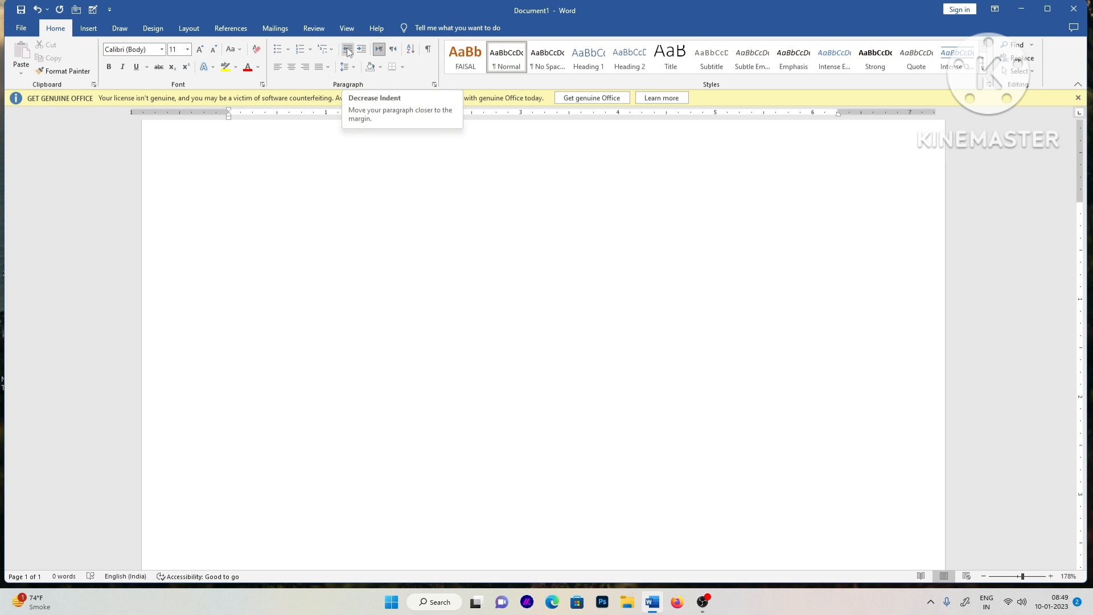
type("=r")
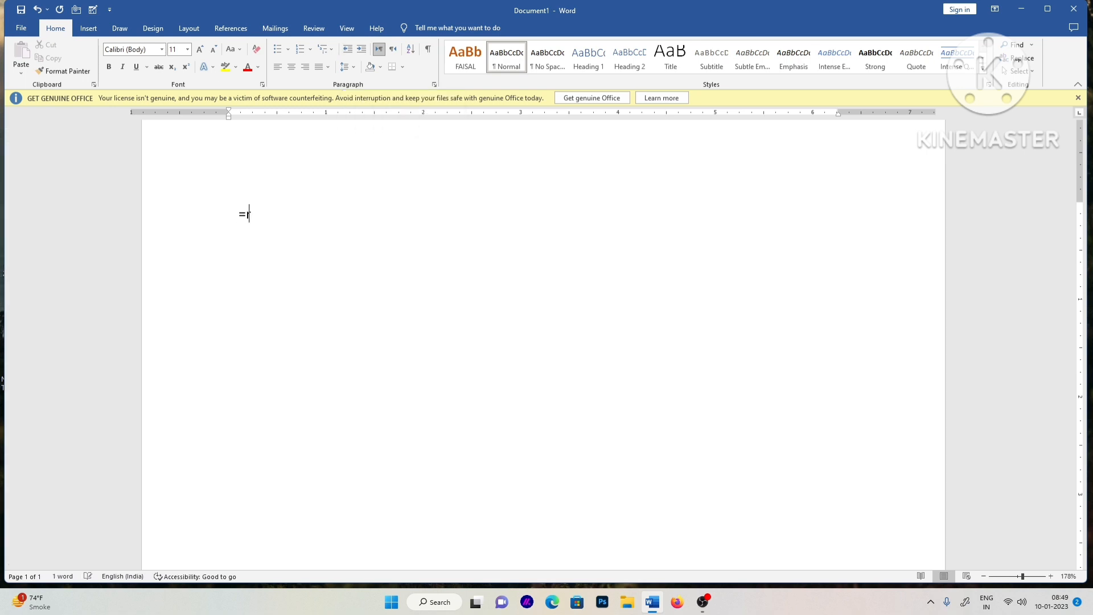
type("and()")
key("Return")
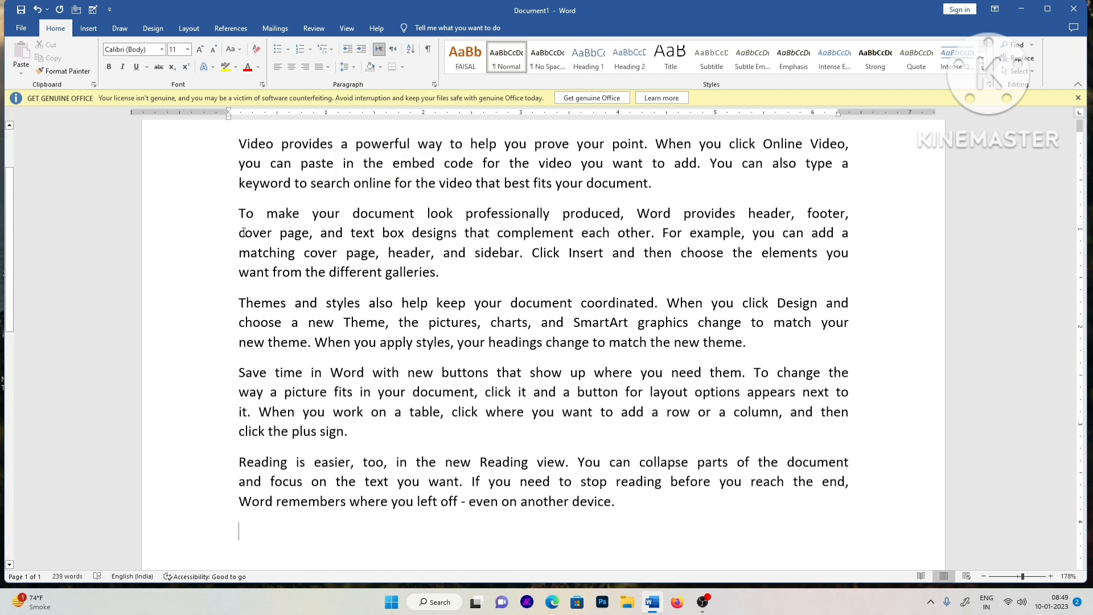
Increase the indent of the paragraph starting "To make your document look" several levels, and reduce it back to 1 inch
left_click(236, 214)
left_click_drag(238, 214, 431, 270)
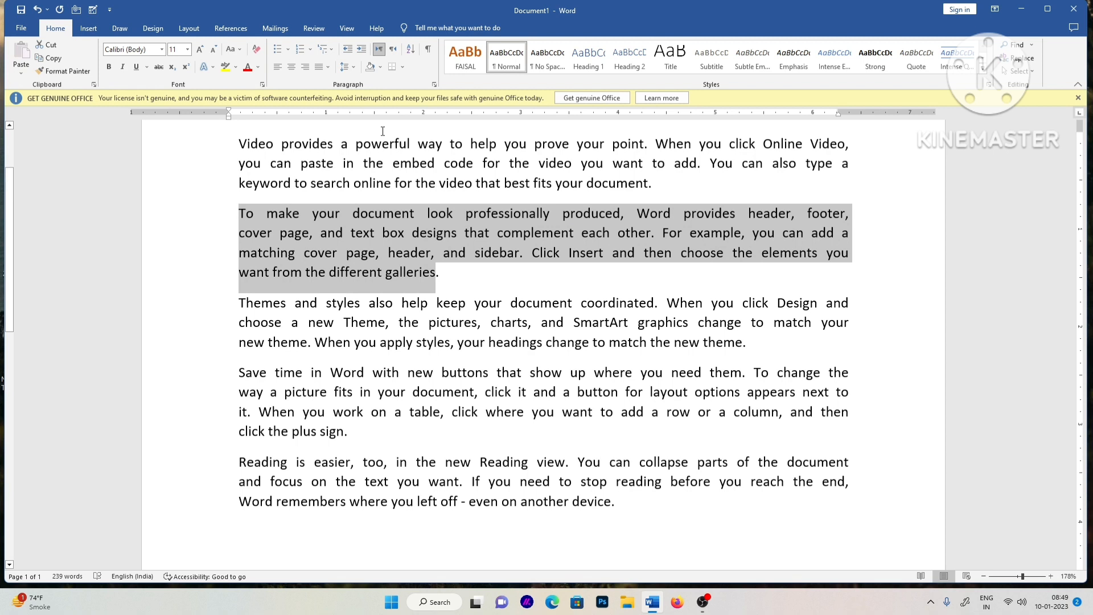
left_click(361, 51)
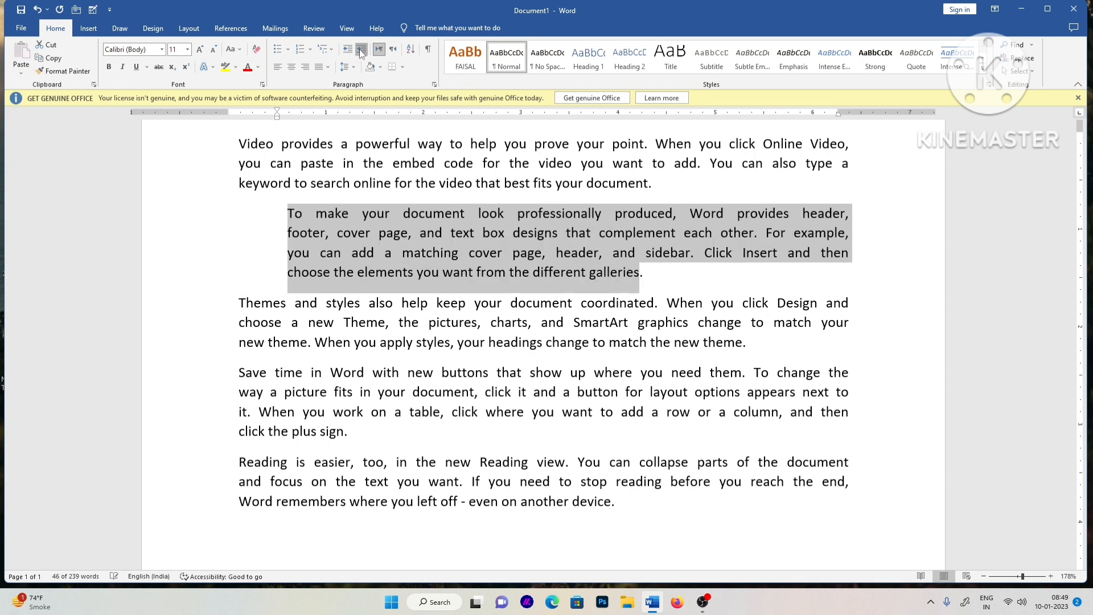
left_click(361, 50)
left_click(361, 50)
left_click(362, 50)
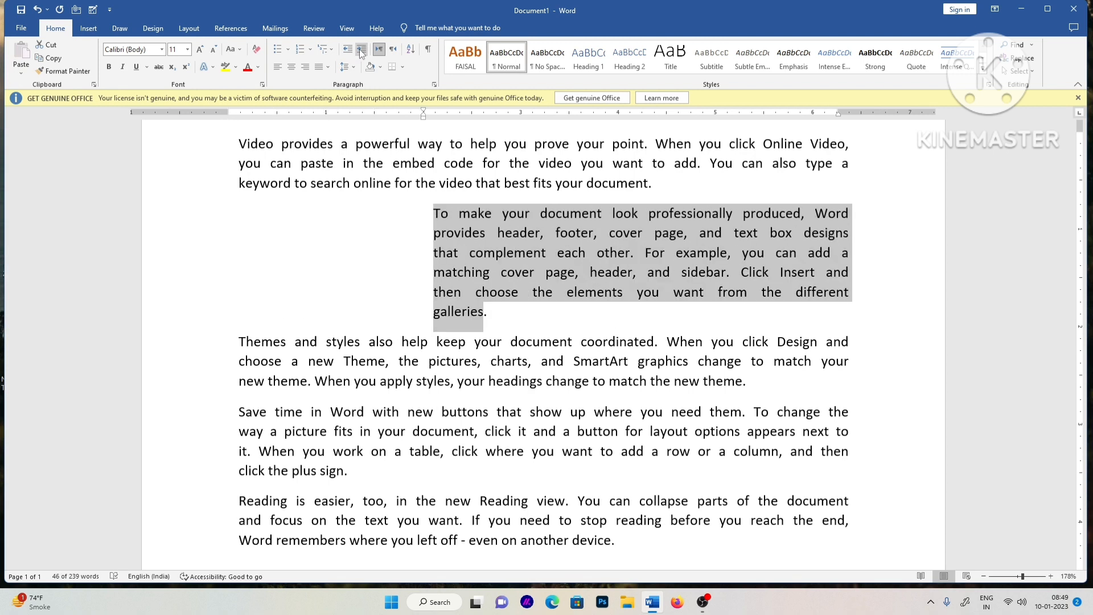
left_click(362, 50)
left_click(347, 51)
left_click(347, 51)
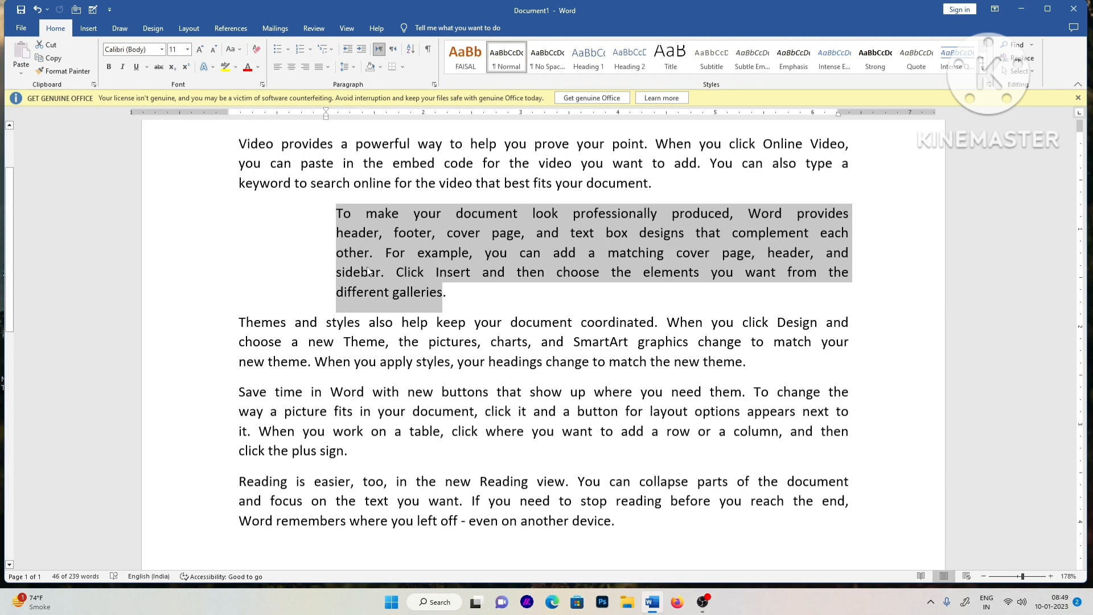
Increase the selected paragraph's left indent to 3 inches
left_click(362, 48)
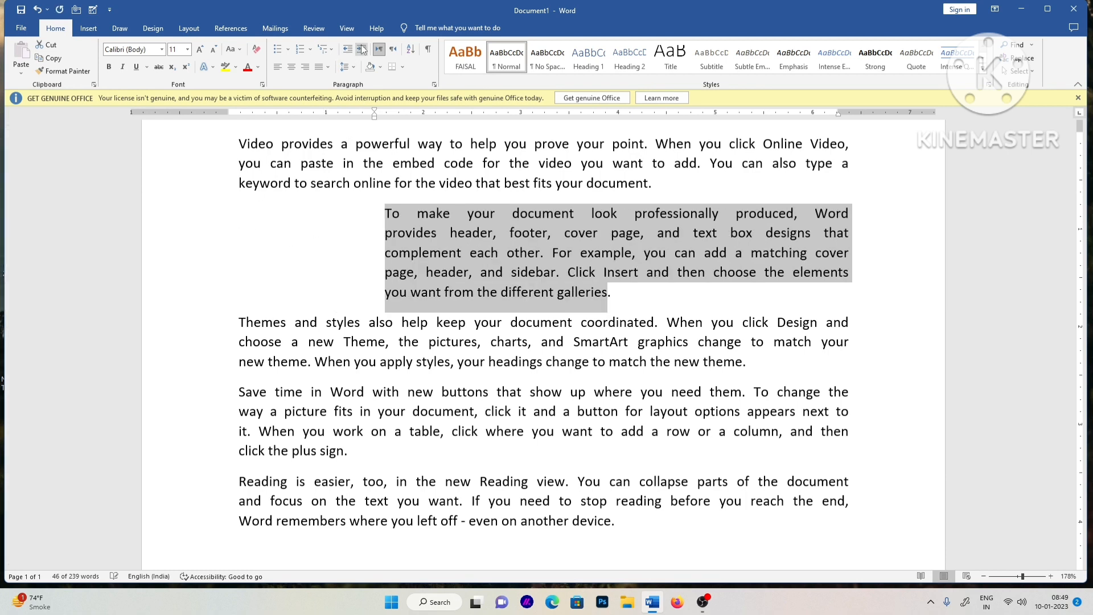
left_click(362, 49)
left_click(362, 49)
left_click(362, 49)
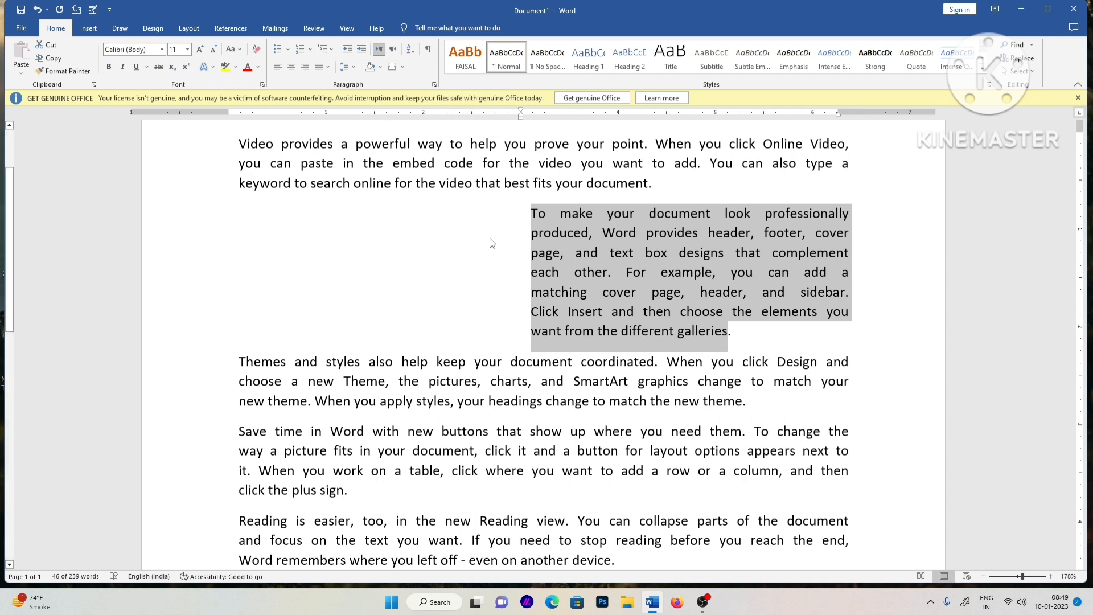
Delete all the sample text and set the empty paragraph's text direction to right-to-left
key("ctrl+a")
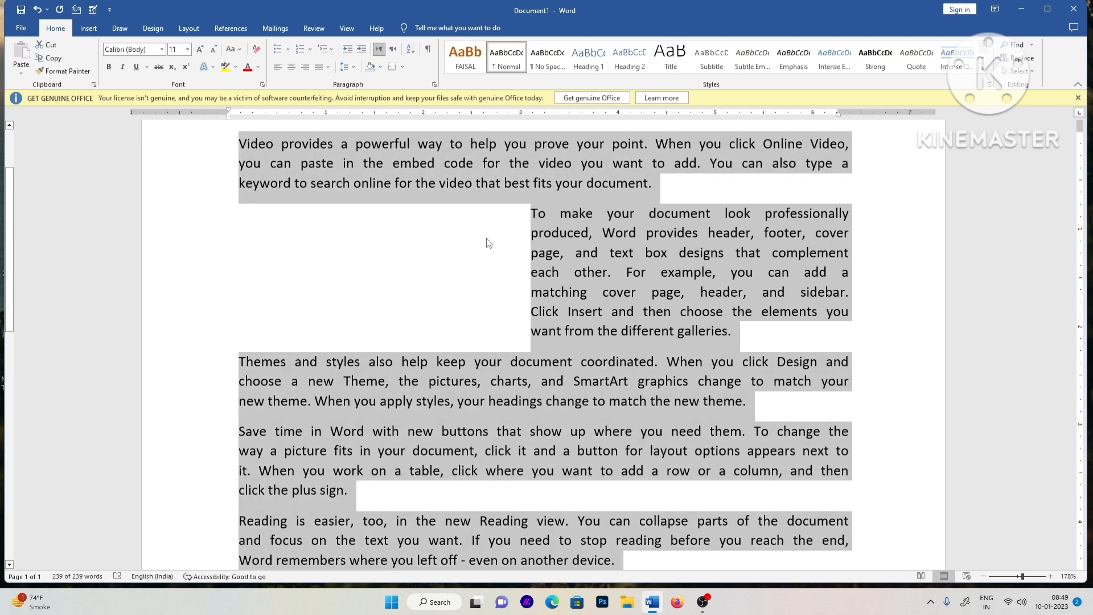
key("Delete")
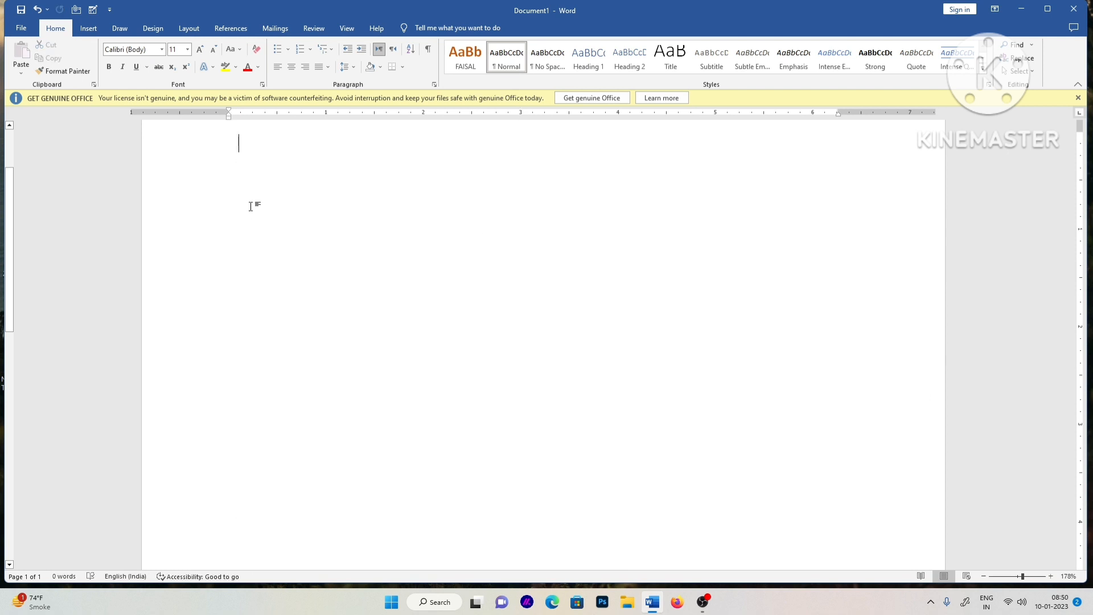
left_click(381, 54)
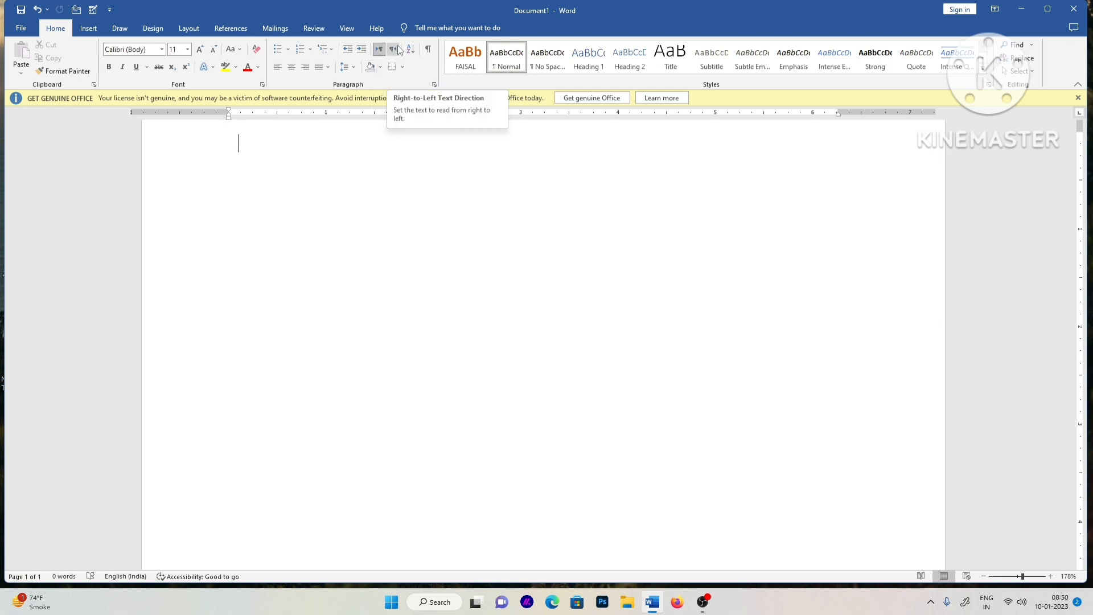
left_click(397, 50)
Enter the test text njdgfndjg in the right-to-left paragraph and erase it
type("njdgfndjg")
key("BackSpace")
key("BackSpace")
key("BackSpace")
key("BackSpace")
key("BackSpace")
key("BackSpace")
key("BackSpace")
key("BackSpace")
key("BackSpace")
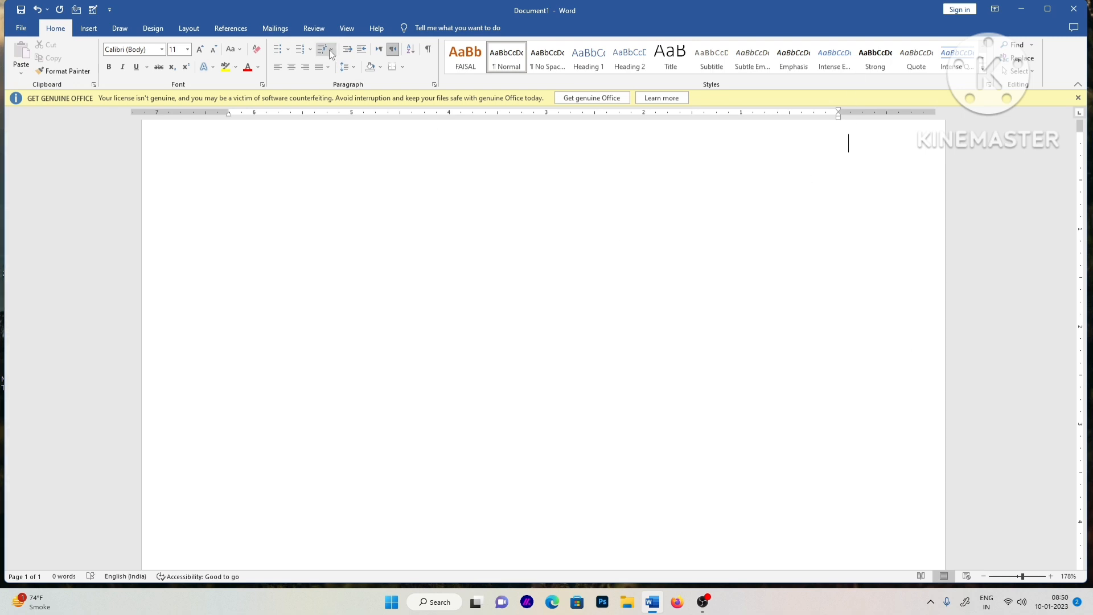
Set the paragraph's direction to left-to-right and enter unsorted letters on separate lines: A, S, D, F, G, H, J, continuing through M
left_click(380, 52)
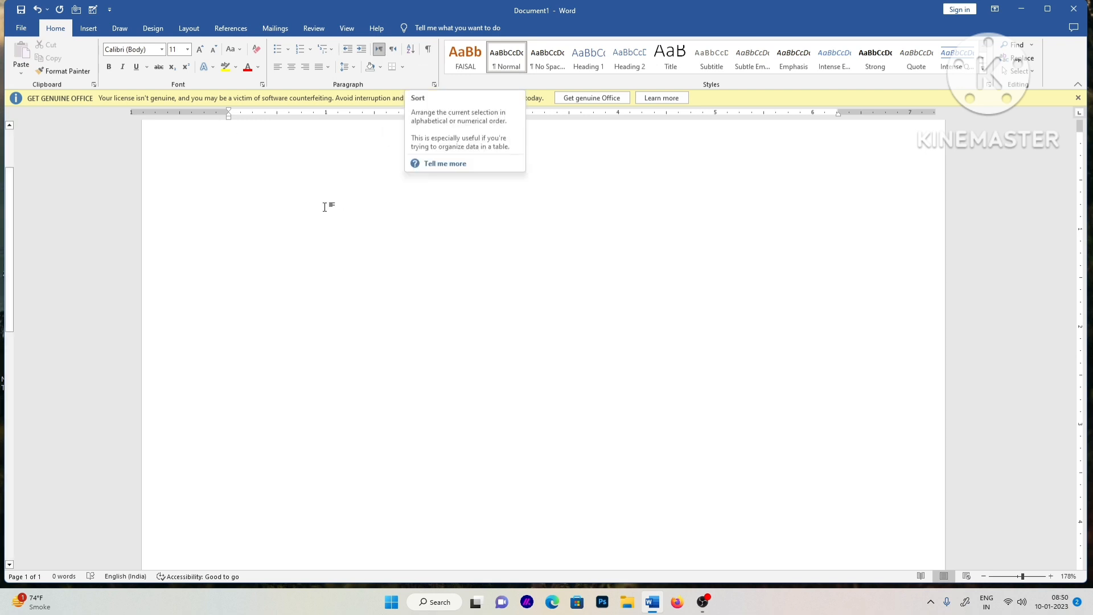
type("A S D F G H J ")
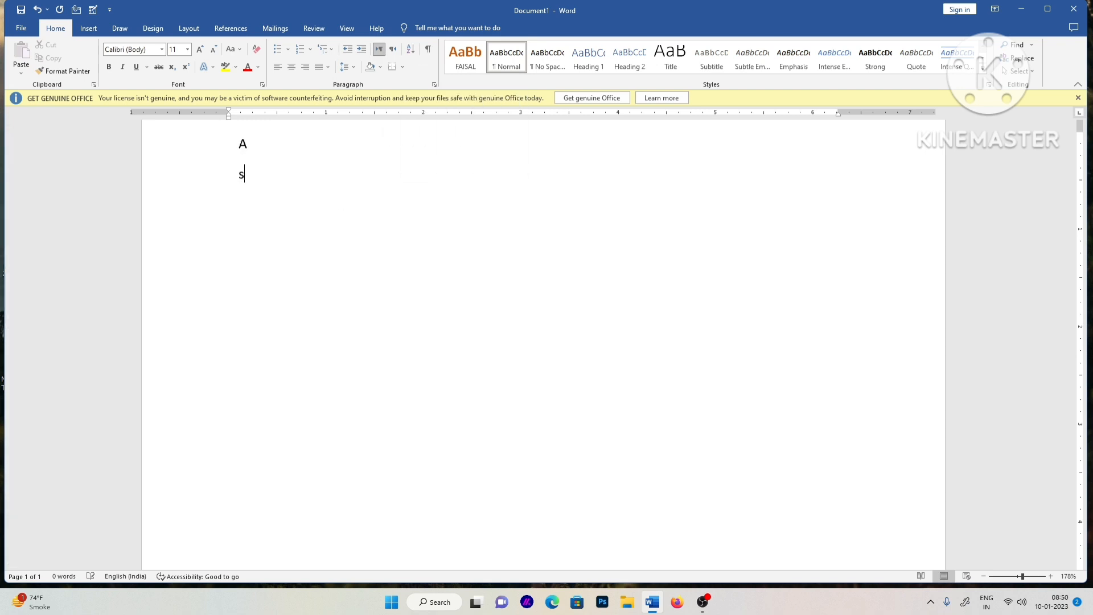
type("K L P O  iu Y T R  Ew ")
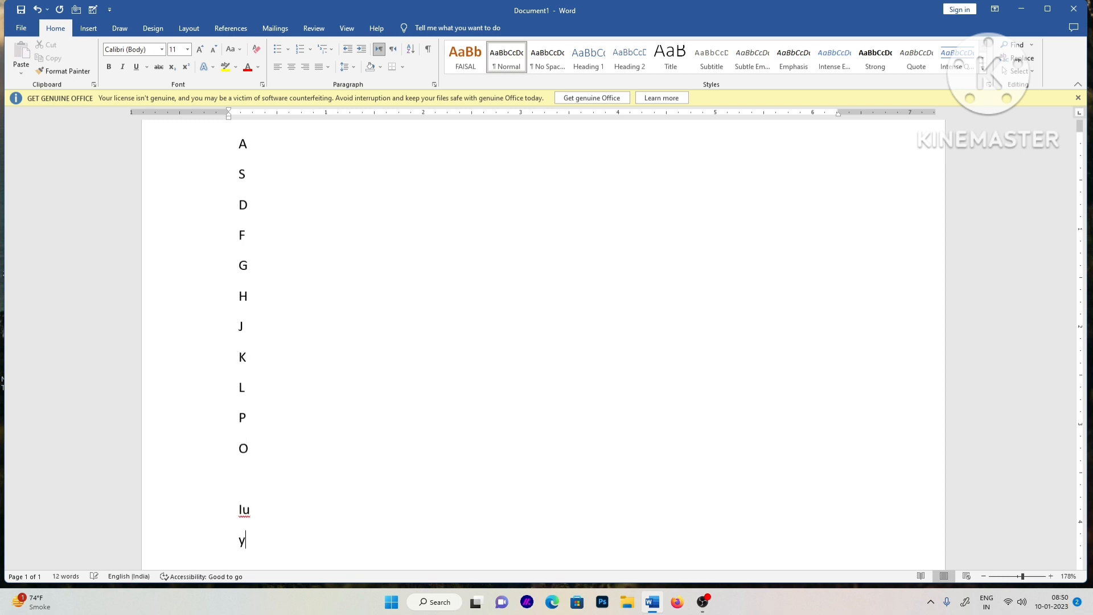
type("Q")
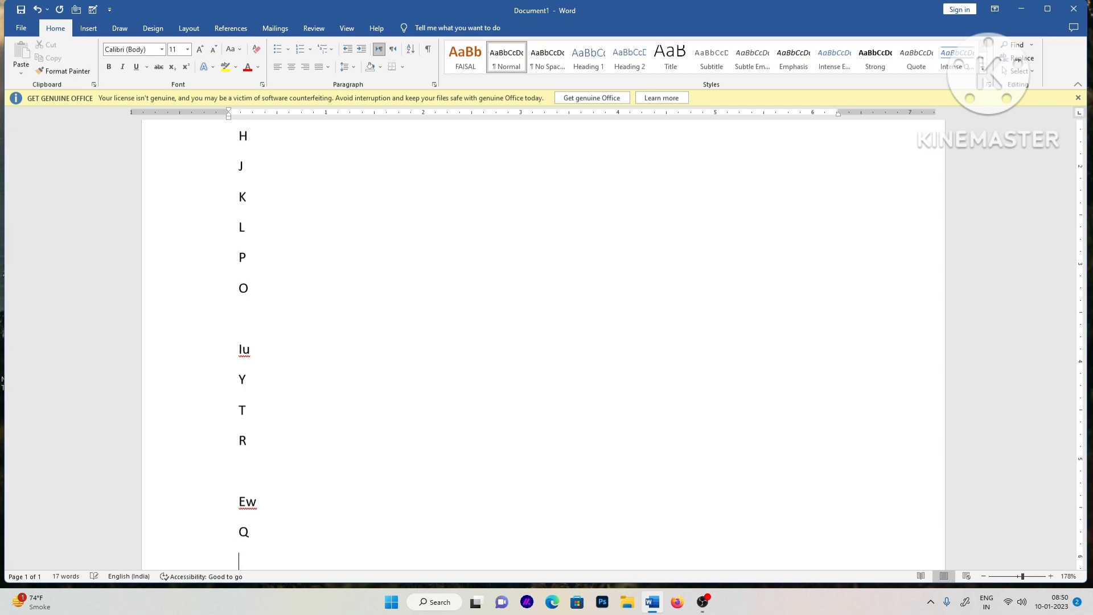
type(" Z X C V  bn  m")
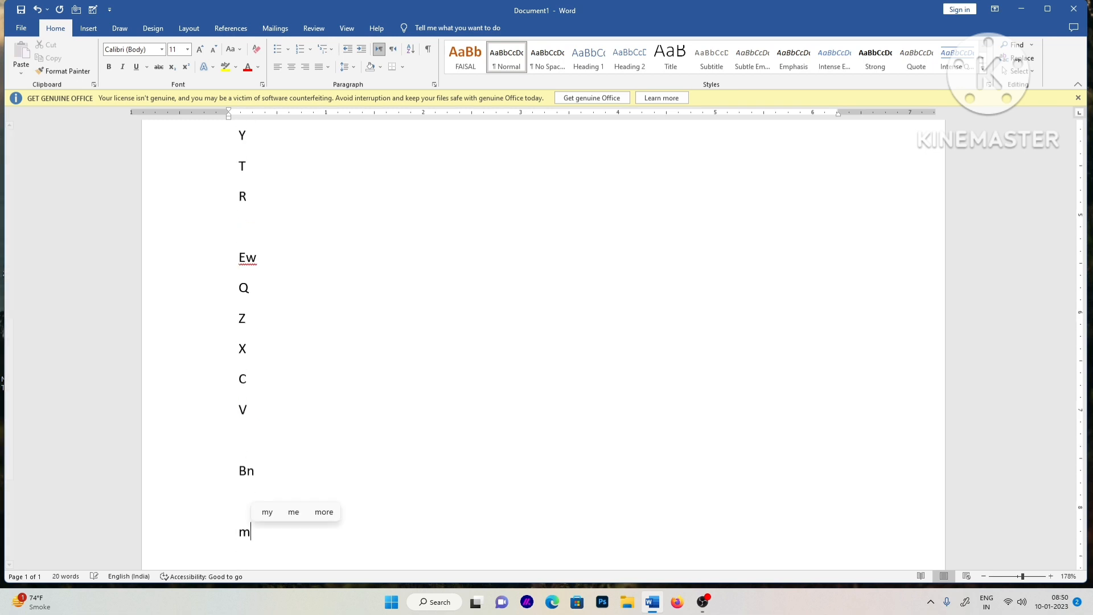
Remove the extra second letter from the lines Ew, Bn and Iu so they read E, B and I
left_click(262, 266)
key("BackSpace")
left_click(254, 472)
key("BackSpace")
scroll(281, 403, "up", 5)
scroll(283, 401, "down", 4)
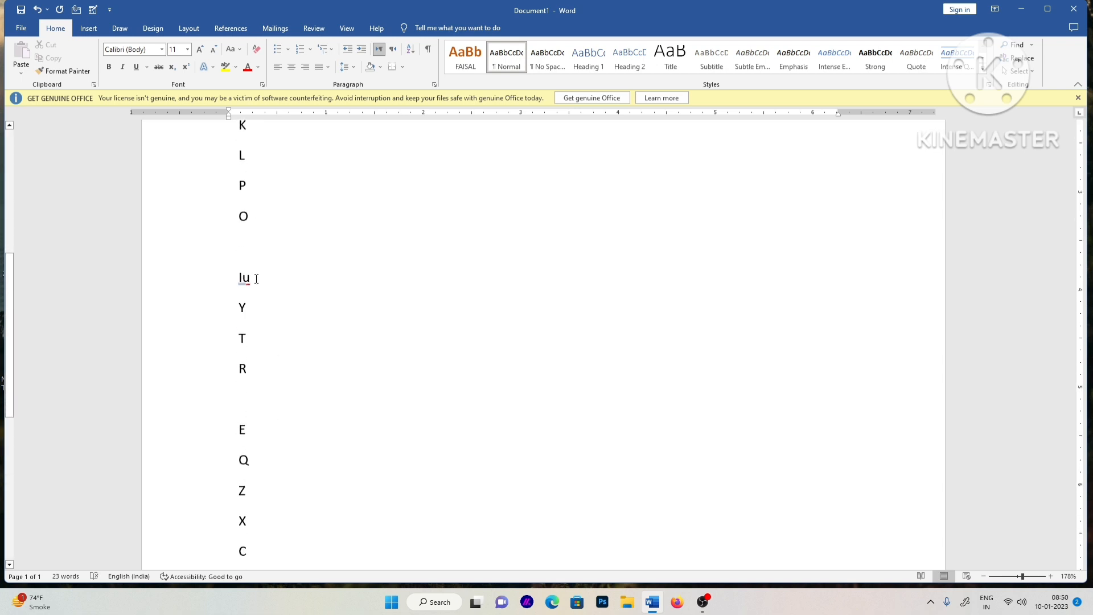
left_click(257, 278)
key("BackSpace")
Sort the whole letter list by paragraphs as text in ascending order and review the sorted lines
key("ctrl+a")
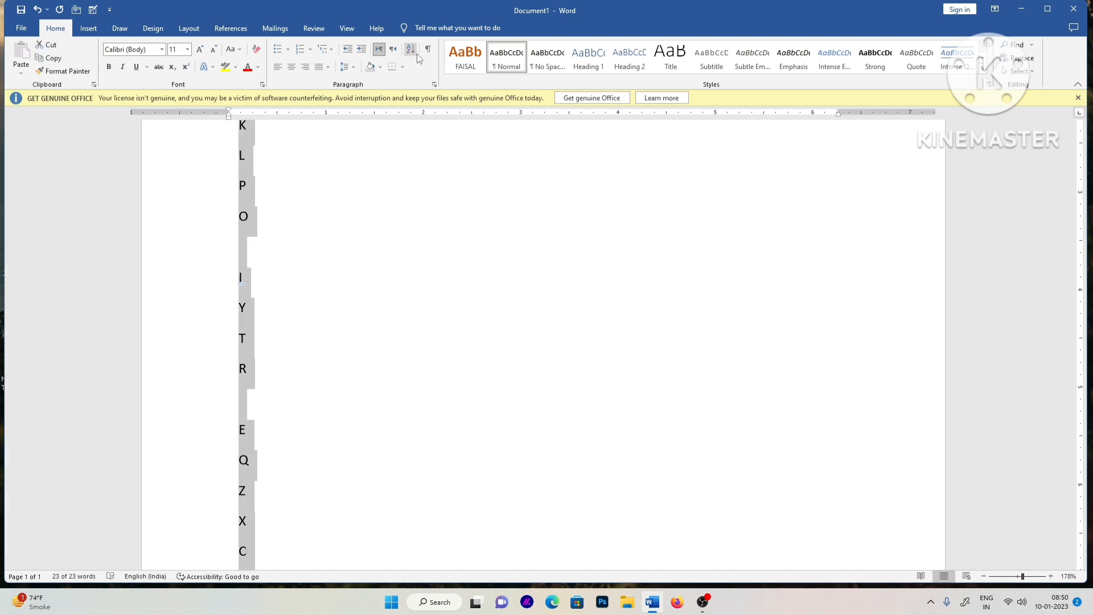
left_click(411, 50)
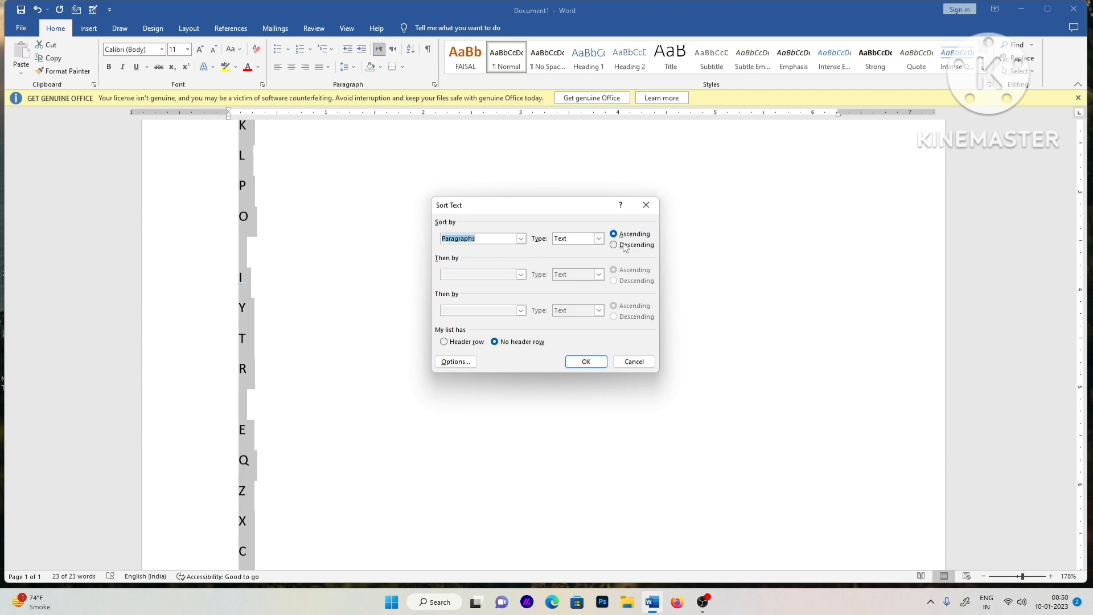
left_click(585, 362)
scroll(371, 296, "up", 4)
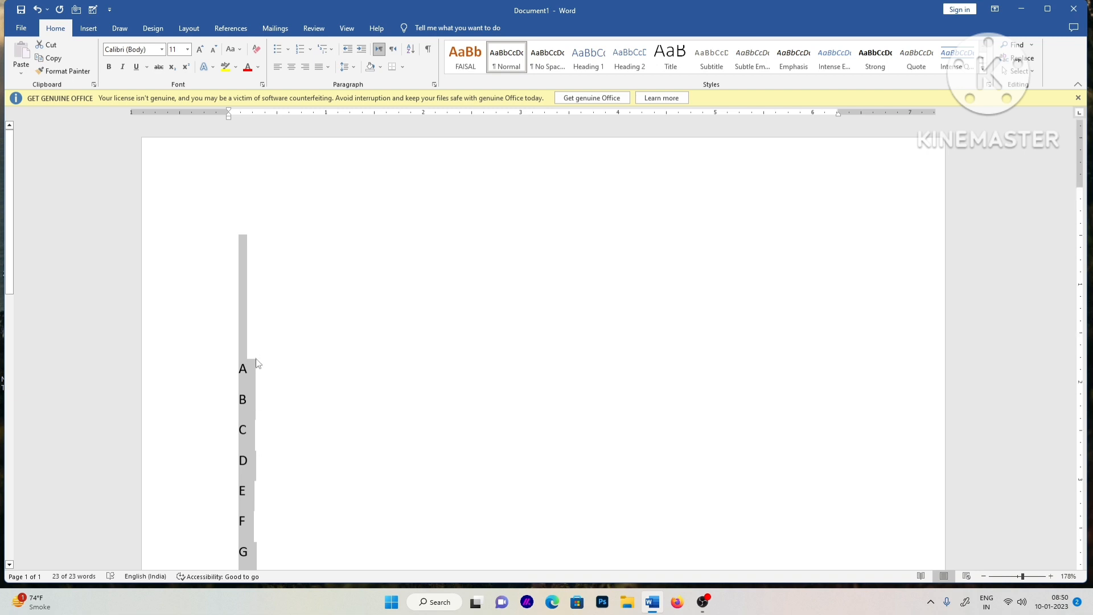
scroll(255, 362, "down", 5)
scroll(257, 362, "up", 3)
Replace the letter list with the numbers 1, 3, 5, 2, 4, 6, 9, 8, 7 and 10 on separate lines
key("Delete")
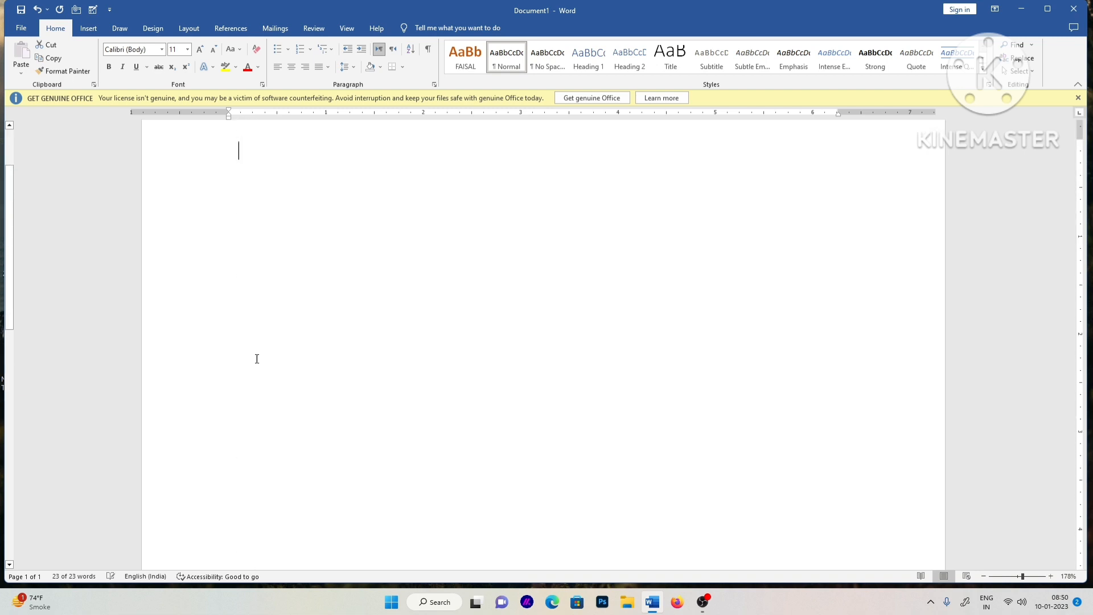
type("1")
key("Return")
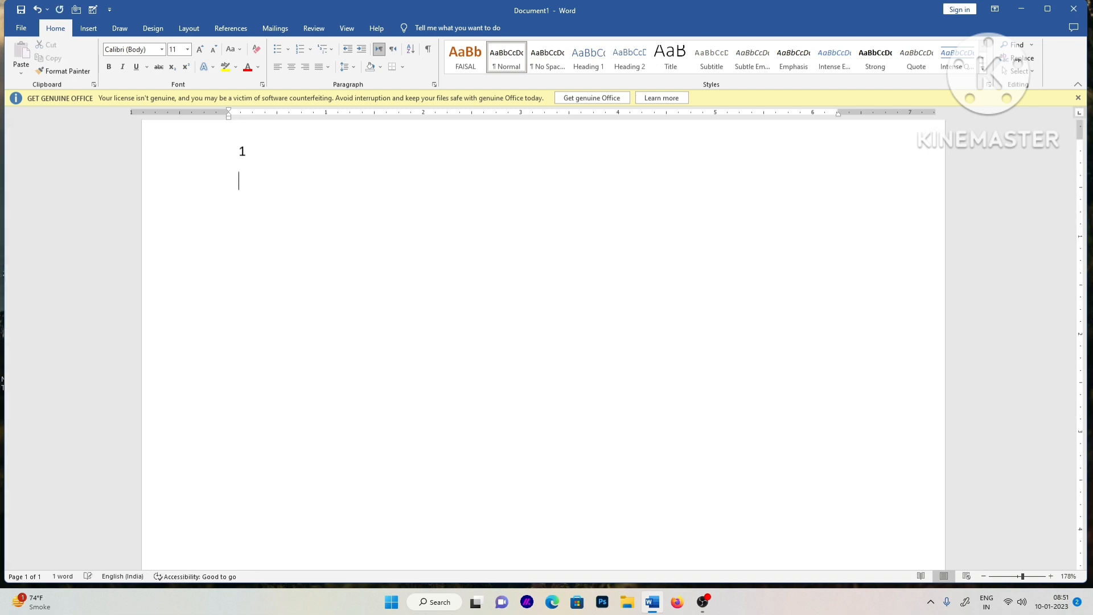
type("3")
key("Return")
type("5")
key("Return")
type("2")
key("Return")
type("4")
key("Return")
type("6")
key("Return")
type("9")
key("Return")
type("8")
key("Return")
type("7")
key("Return")
type("10")
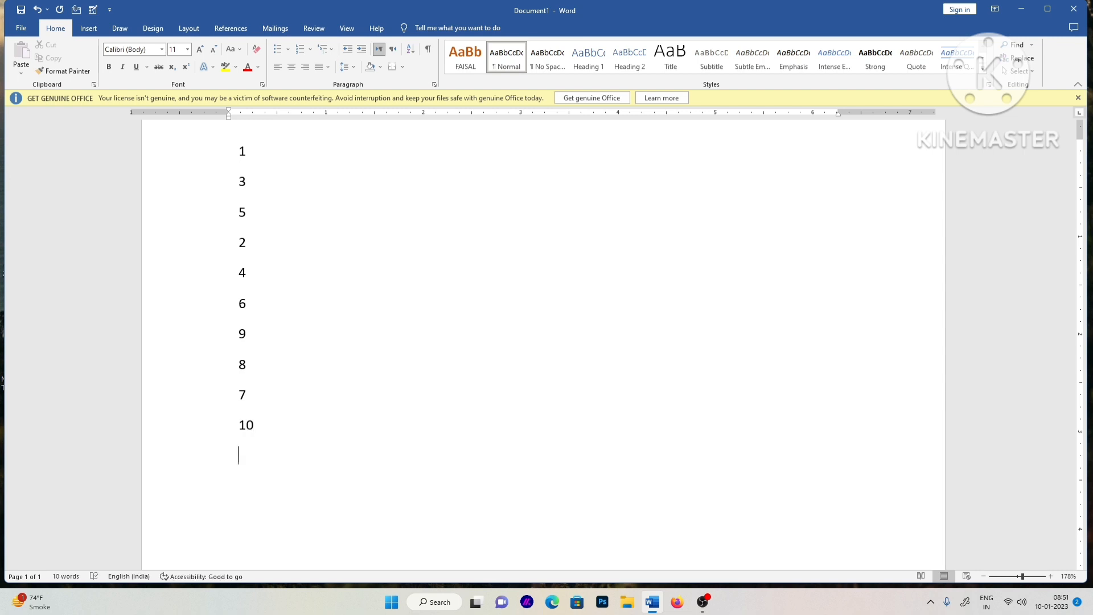
Sort the whole number list in ascending order, and undo that sort
key("ctrl+a")
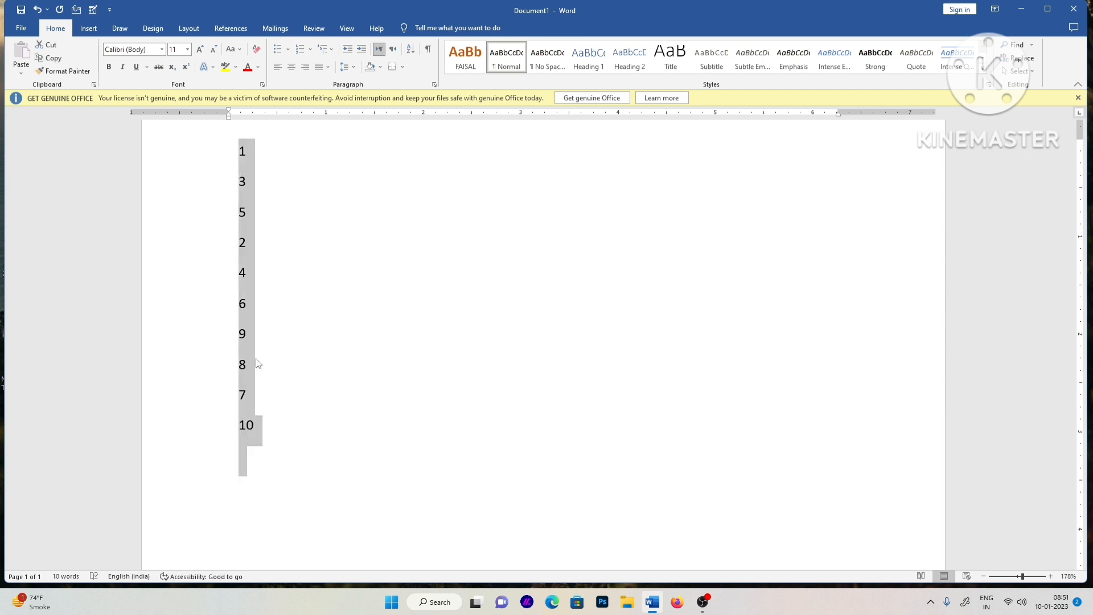
left_click(410, 49)
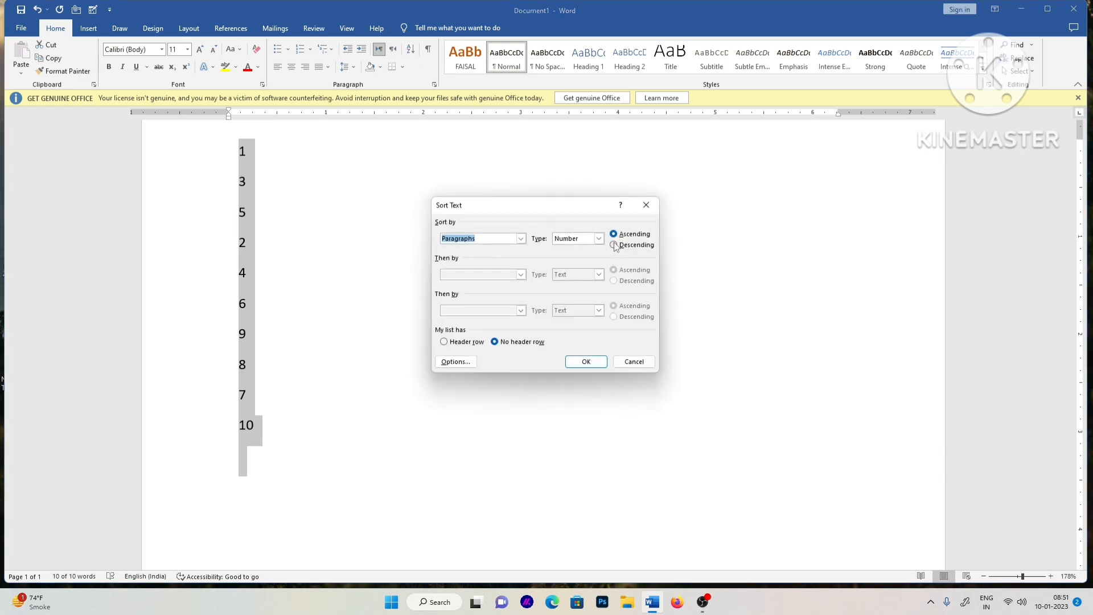
left_click(593, 364)
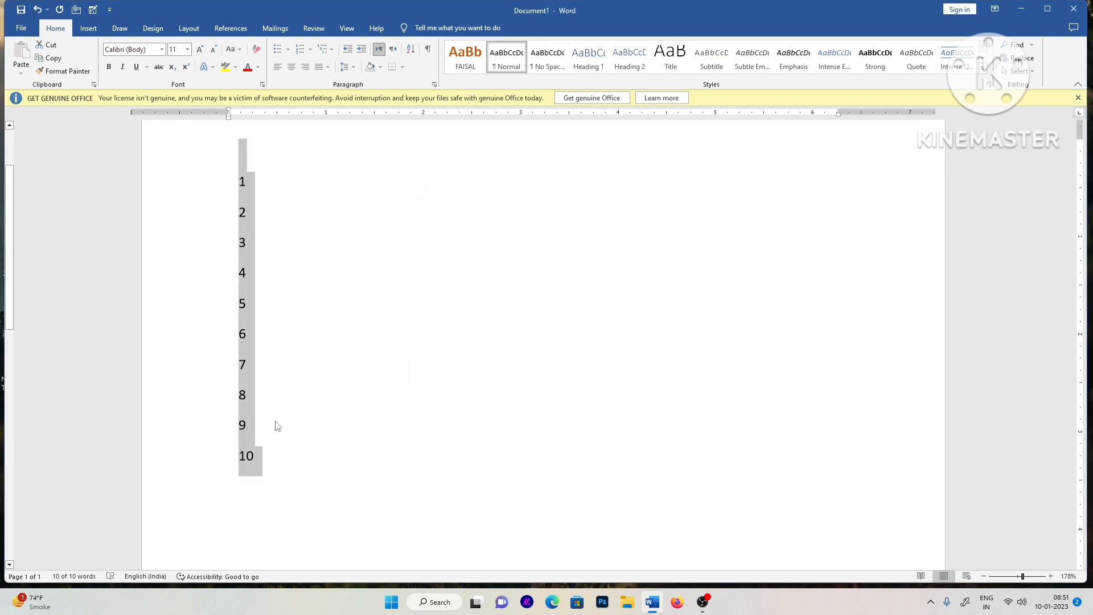
key("ctrl+z")
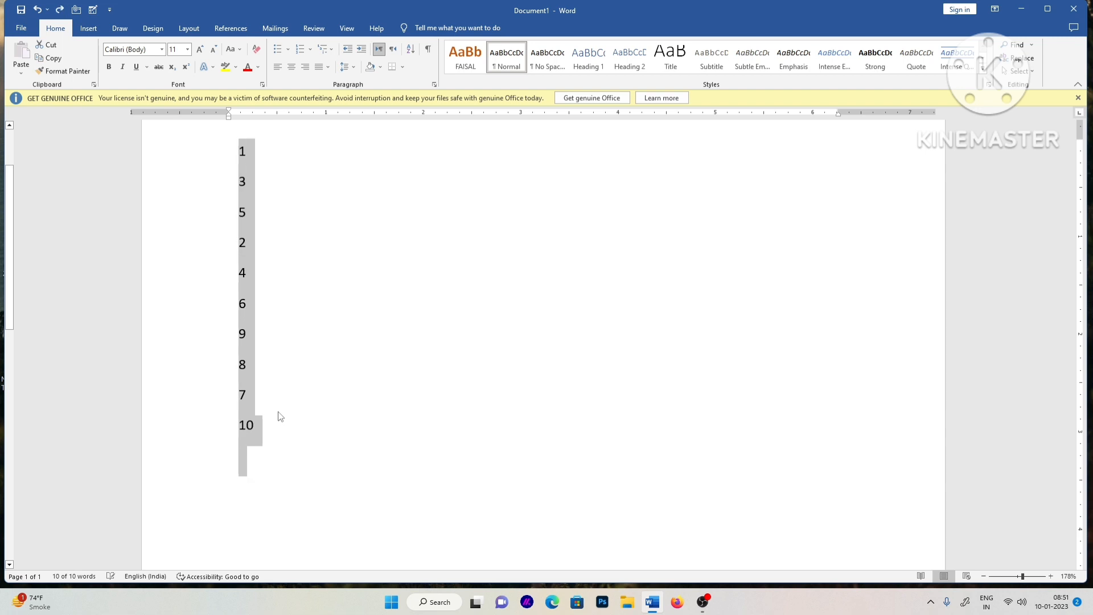
Sort the selected number list by paragraphs as numbers in descending order
left_click(406, 50)
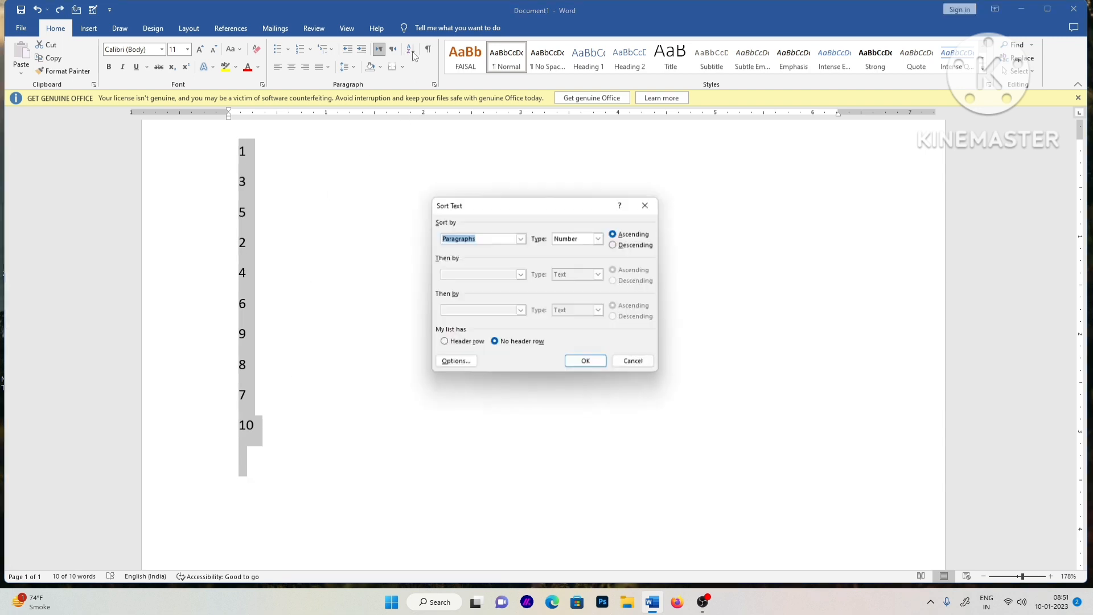
left_click(615, 245)
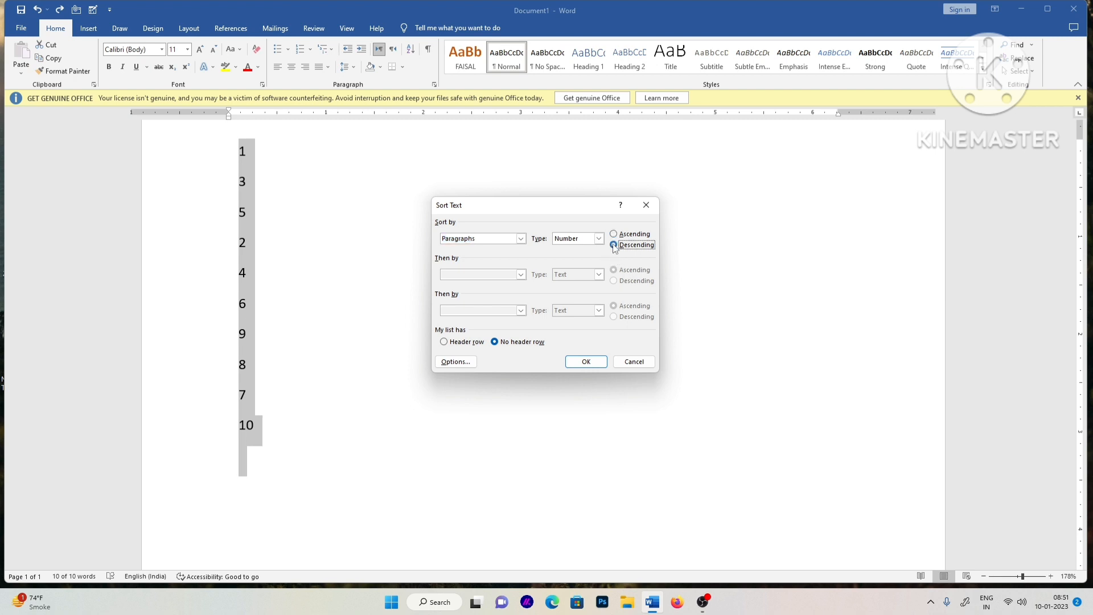
left_click(586, 362)
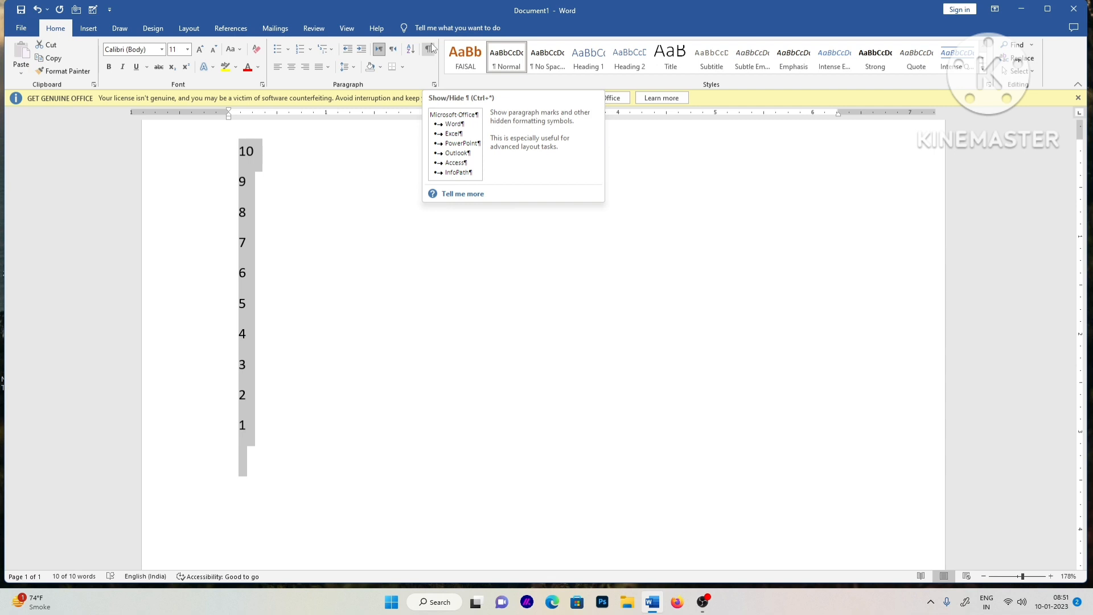
Replace the number list with sample paragraphs generated by =rand()
key("Delete")
type("=")
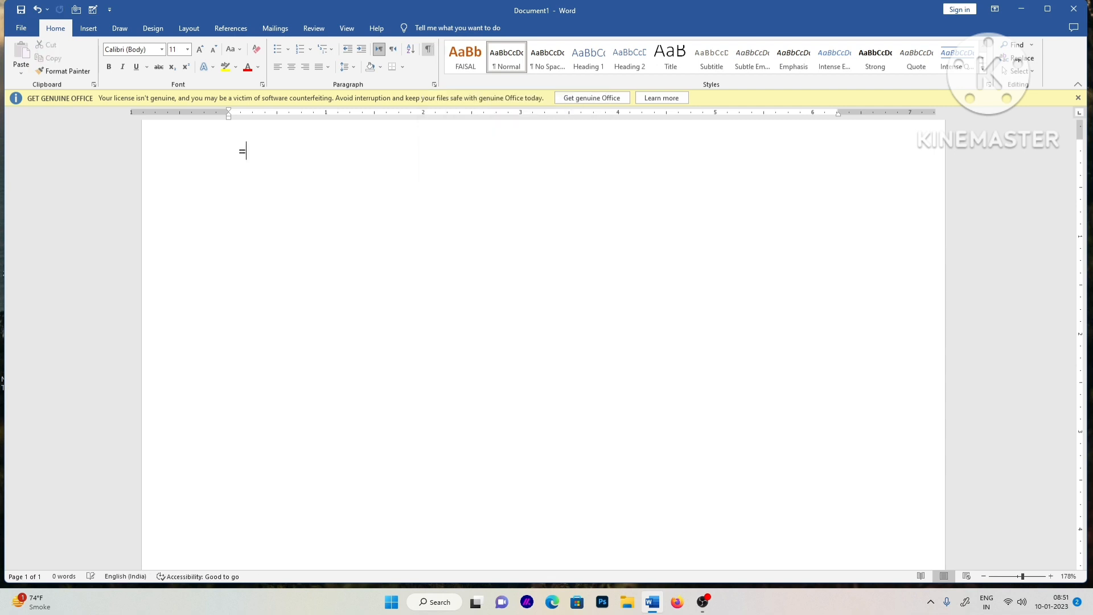
type("rand()")
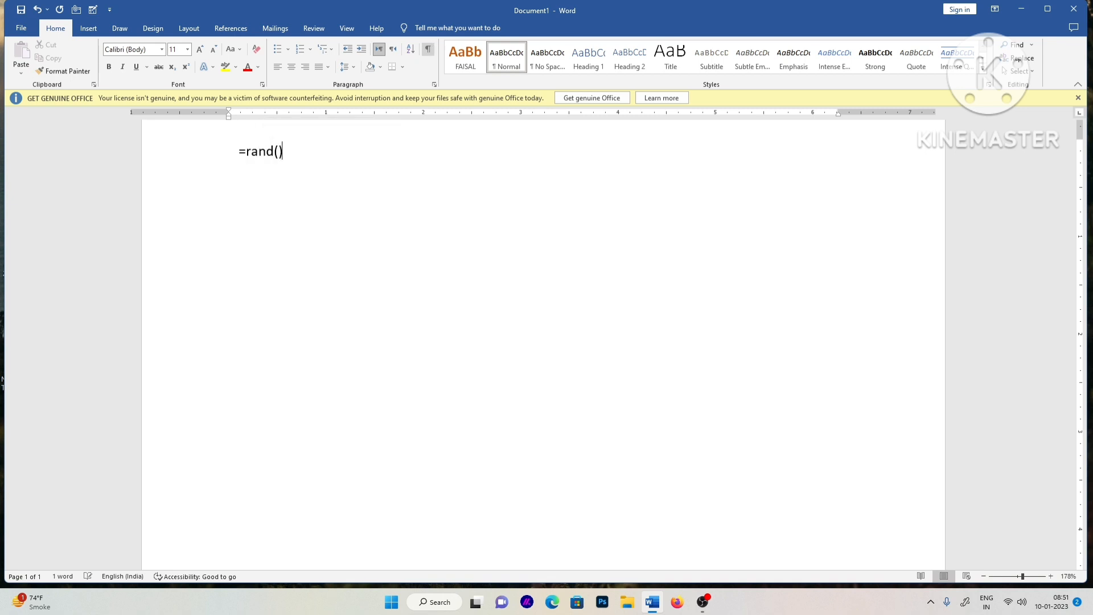
key("Return")
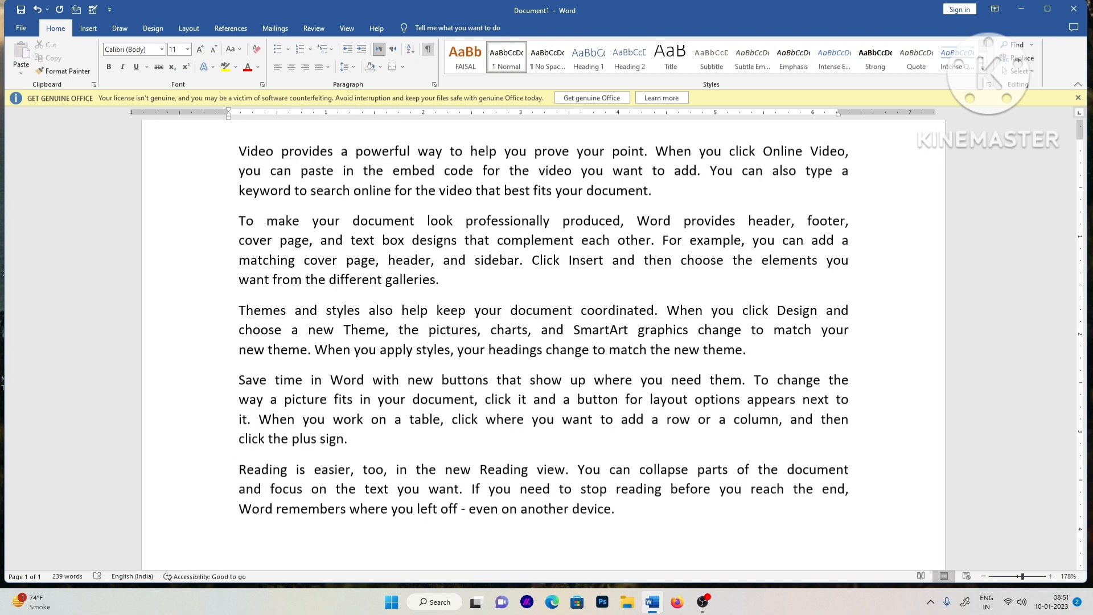
Show the formatting marks throughout the sample text and point out the paragraph marks at the paragraph ends
key("ctrl+a")
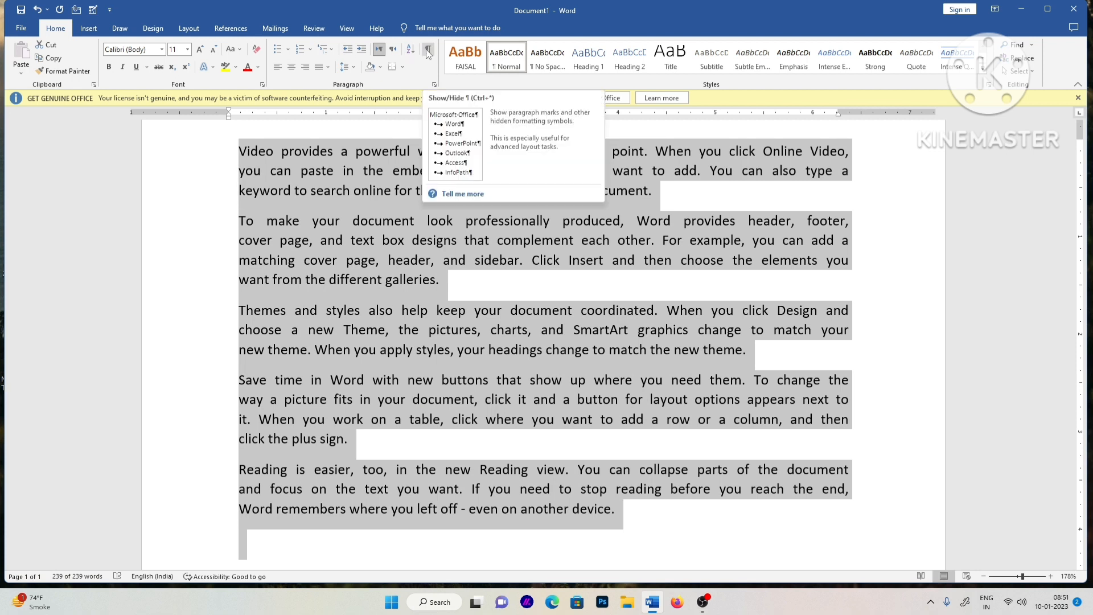
left_click(428, 51)
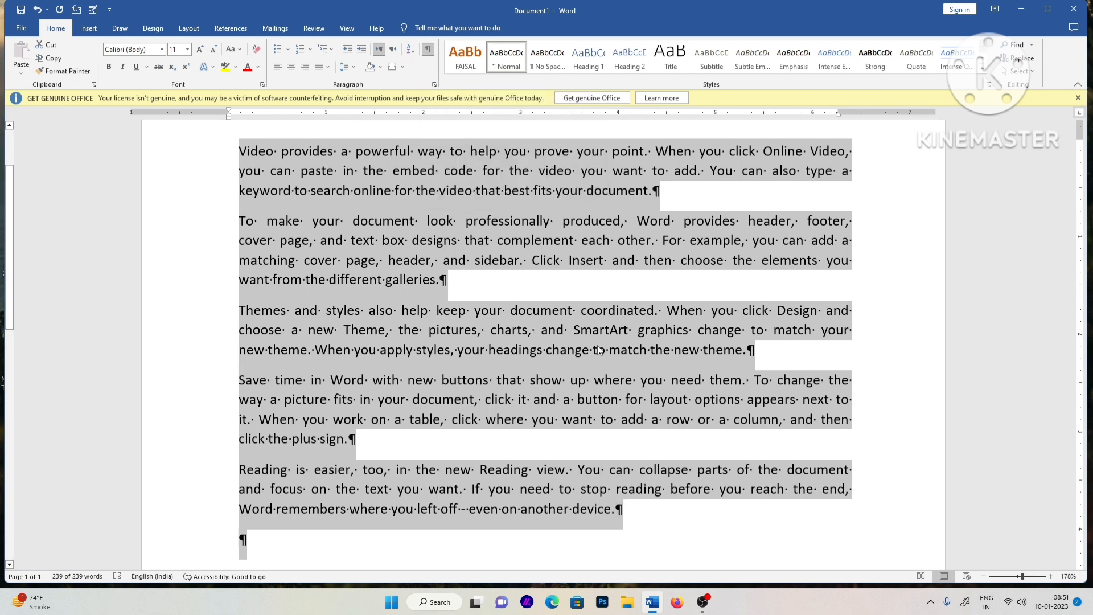
left_click(472, 289)
left_click(671, 194)
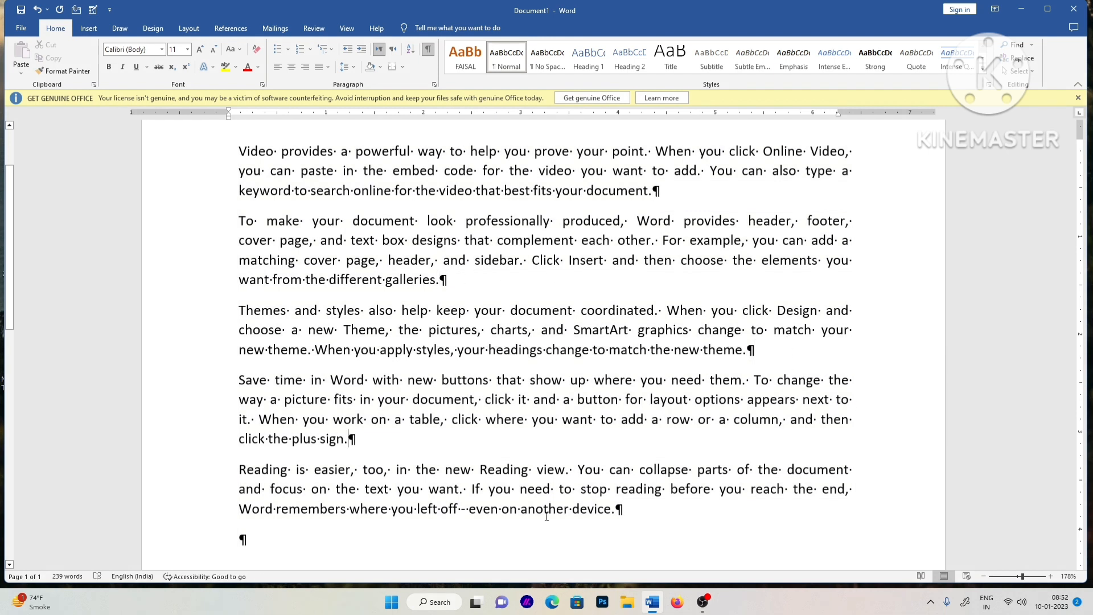
left_click(639, 502)
Examine the space dots between the words up close, and hide the formatting marks again
scroll(654, 295, "up", 3)
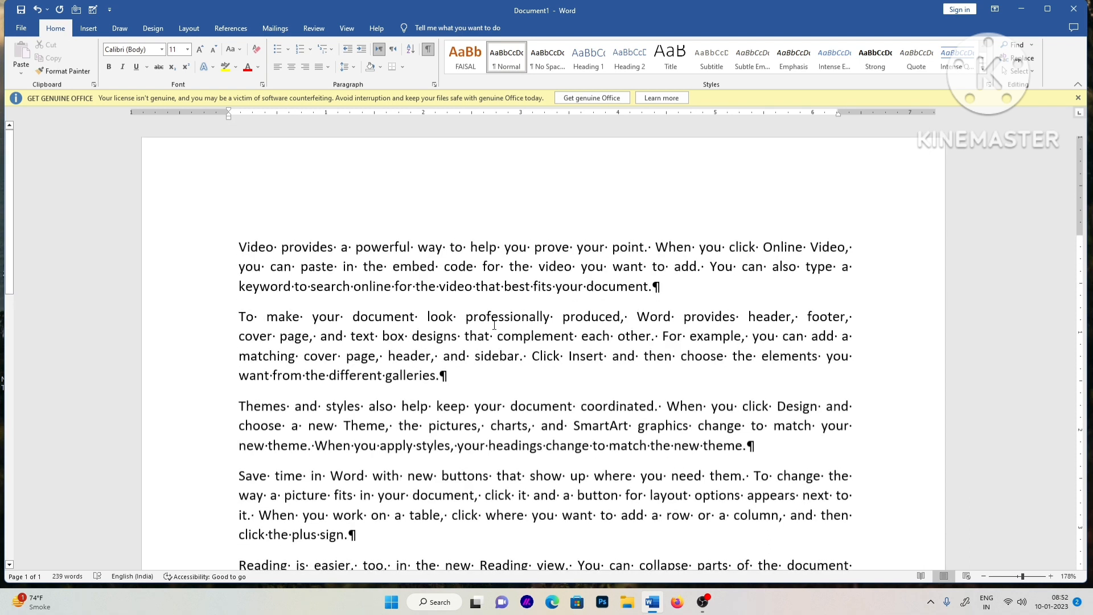
scroll(348, 356, "up", 20)
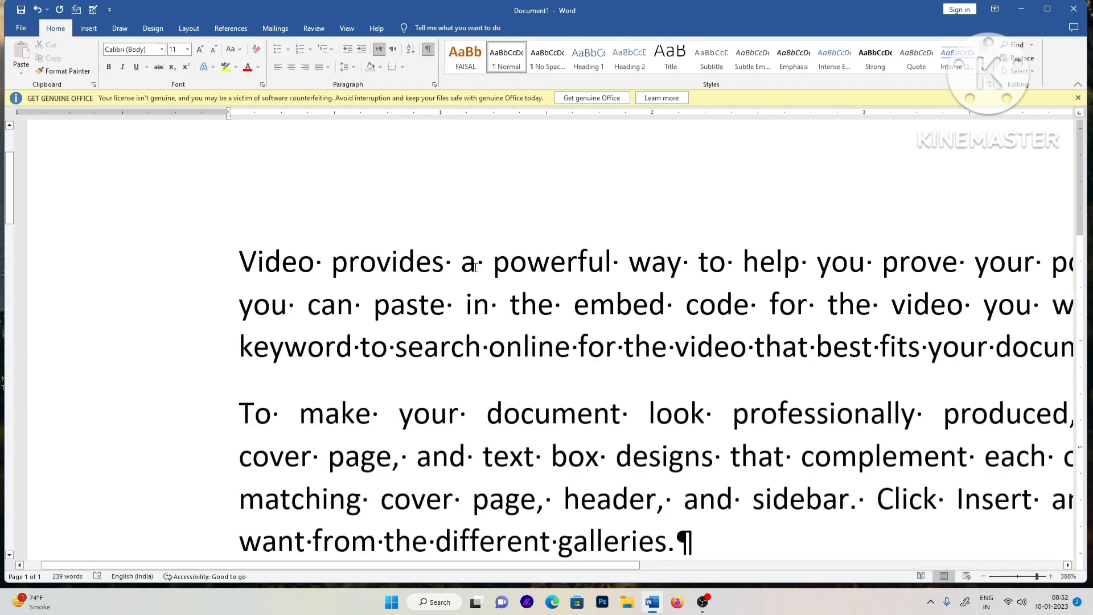
scroll(475, 262, "down", 20)
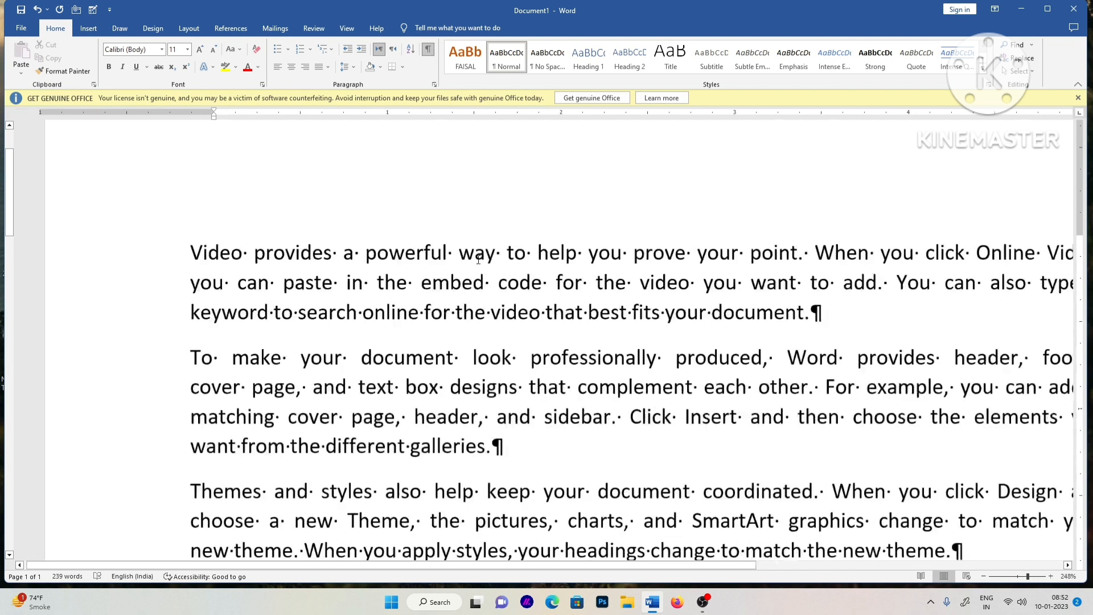
scroll(479, 259, "down", 5)
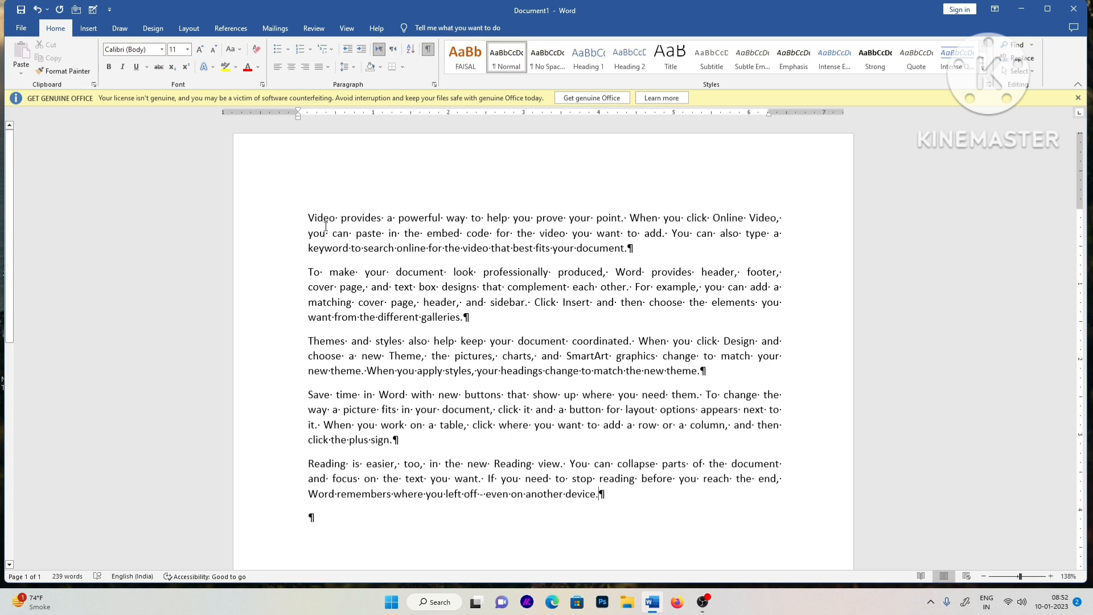
left_click(425, 54)
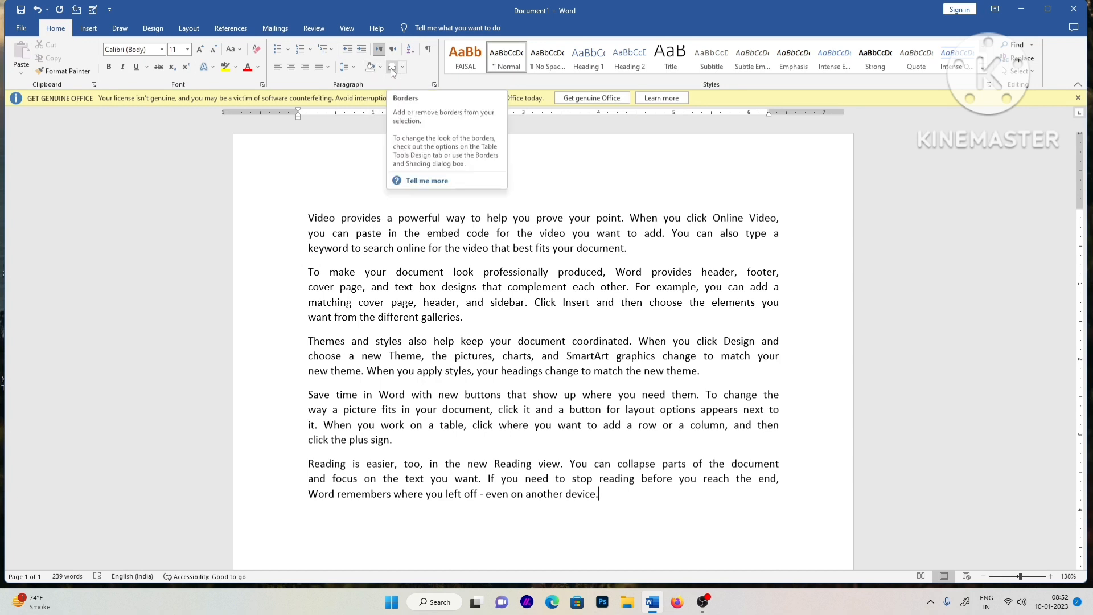
Apply light orange shading to all the sample paragraphs
left_click(380, 68)
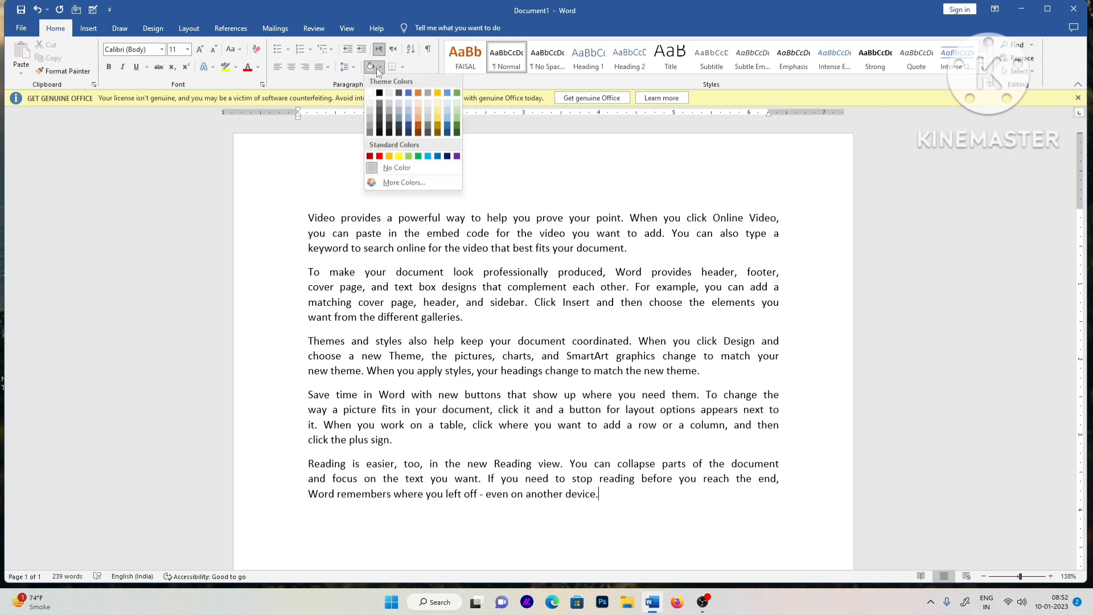
left_click(467, 402)
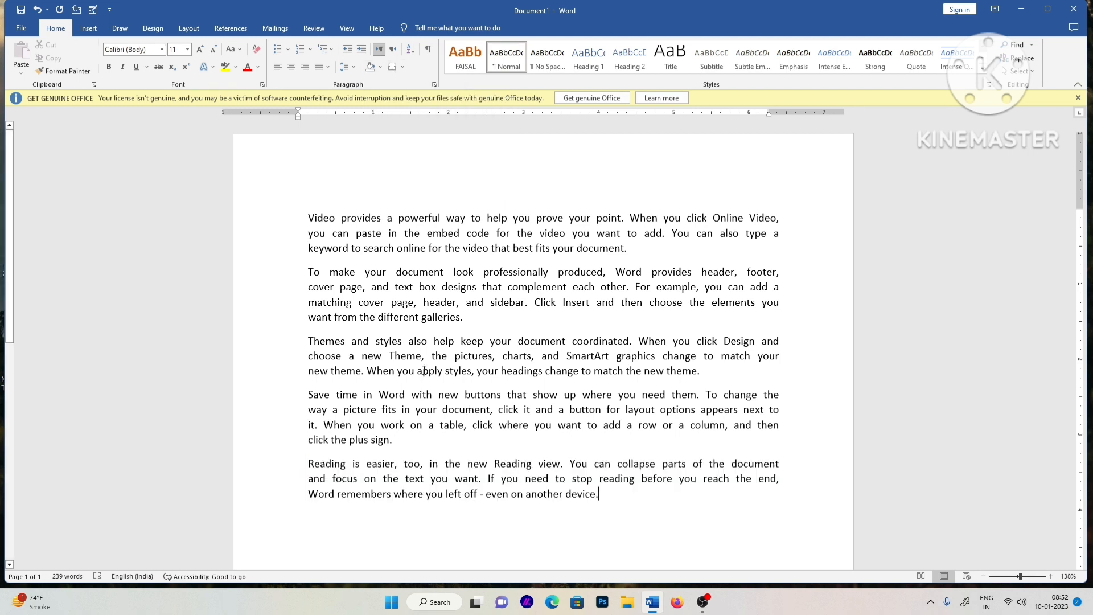
left_click_drag(311, 234, 316, 524)
scroll(450, 329, "down", 4)
scroll(419, 188, "up", 4)
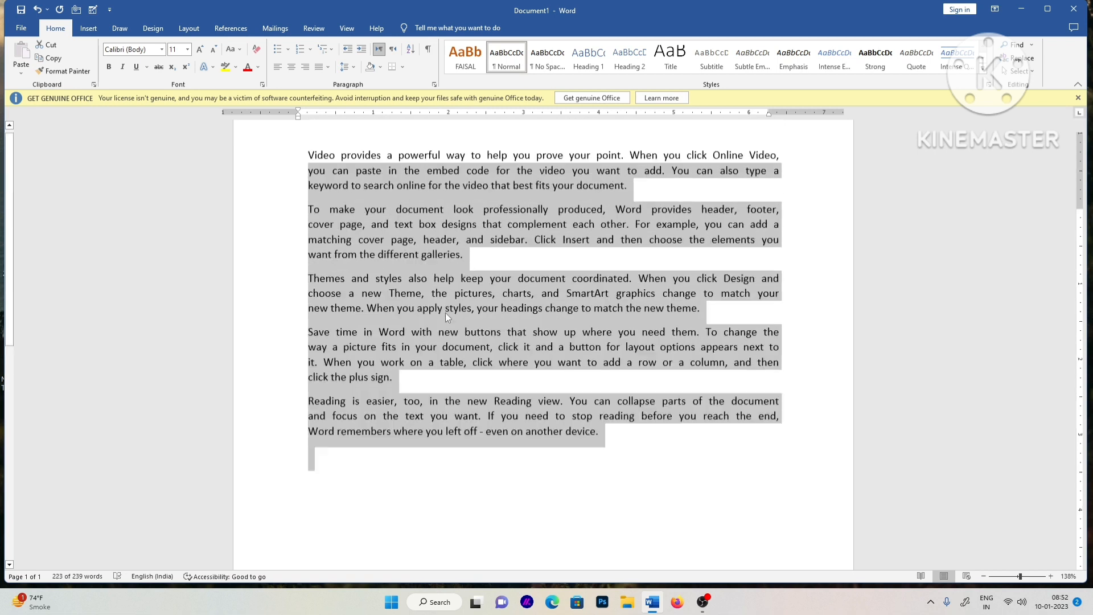
left_click(379, 67)
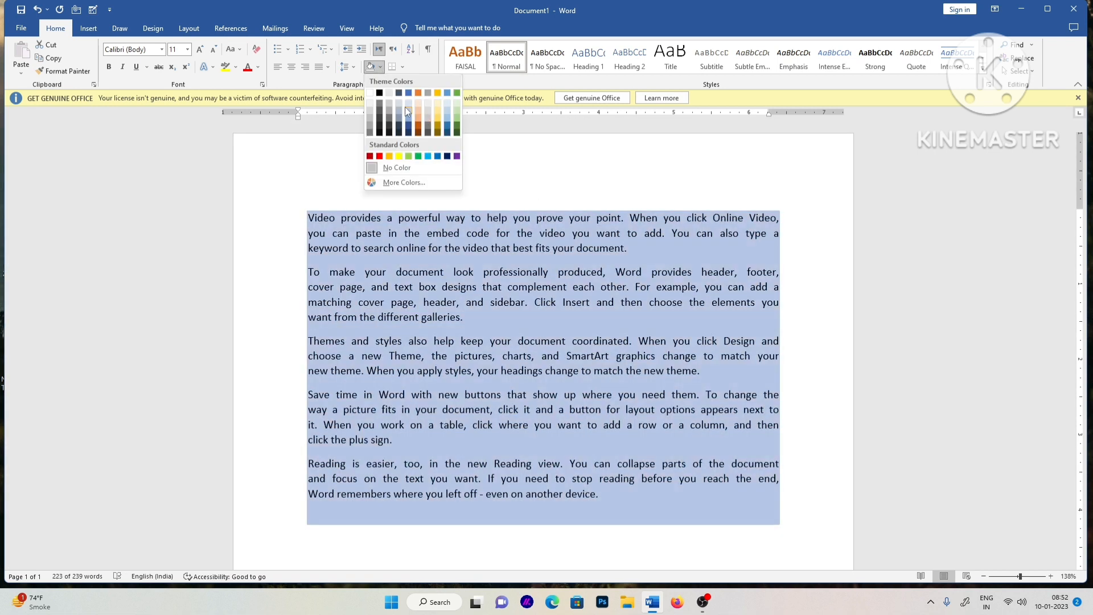
left_click(419, 119)
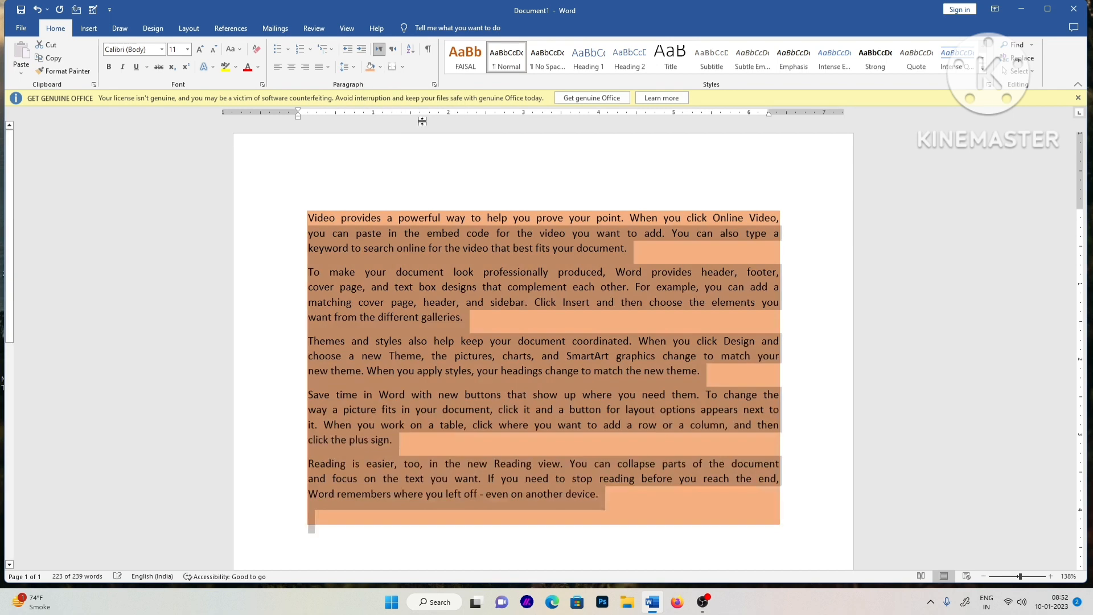
Preview the border options, including inside borders, on the selected shaded paragraphs without applying any
left_click(403, 67)
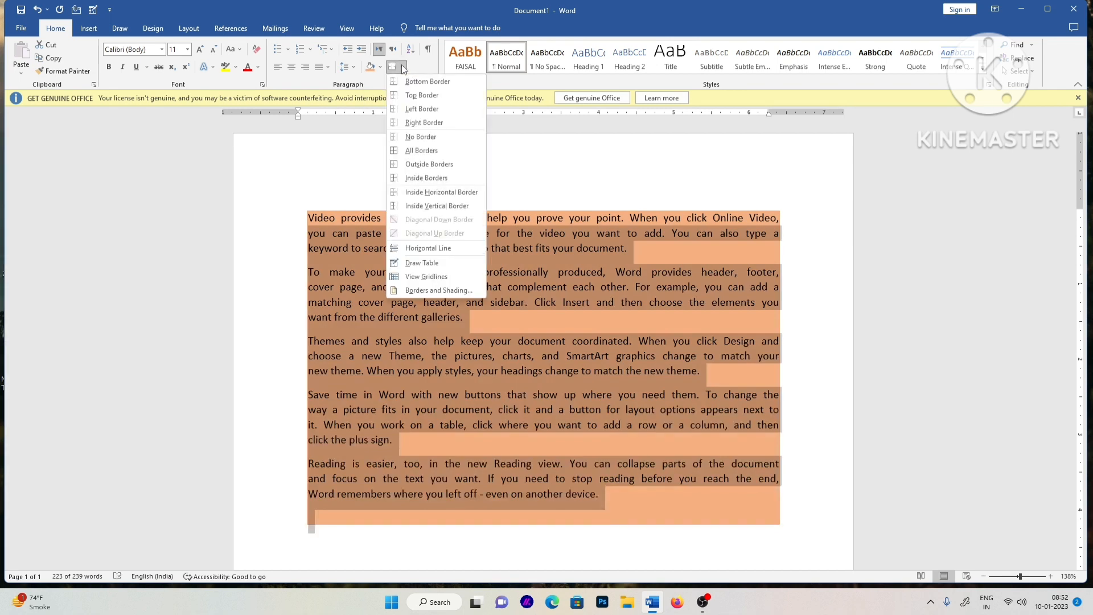
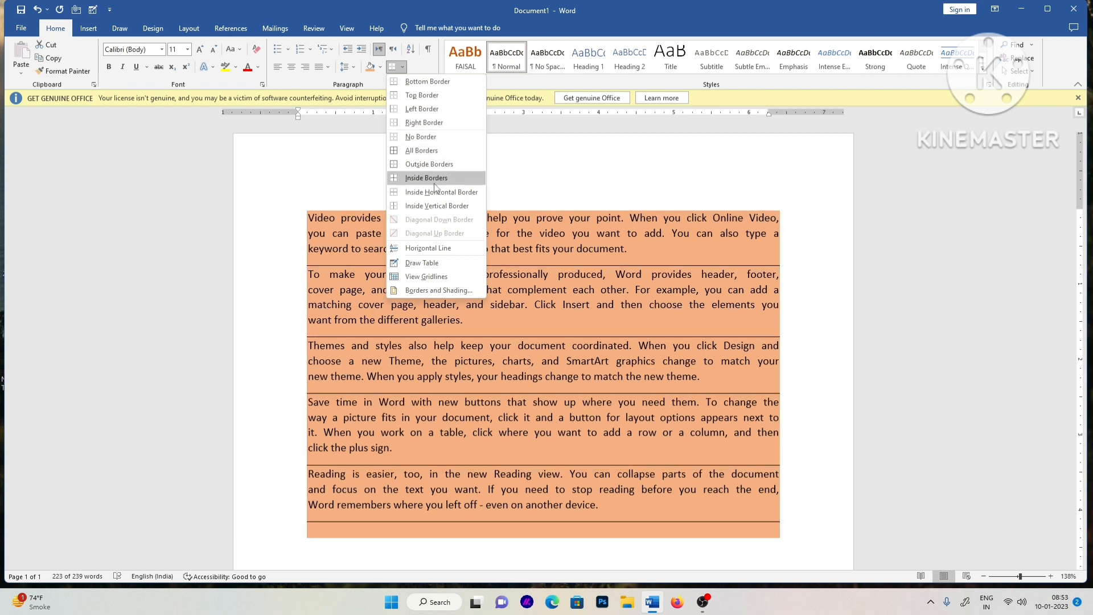
left_click(544, 157)
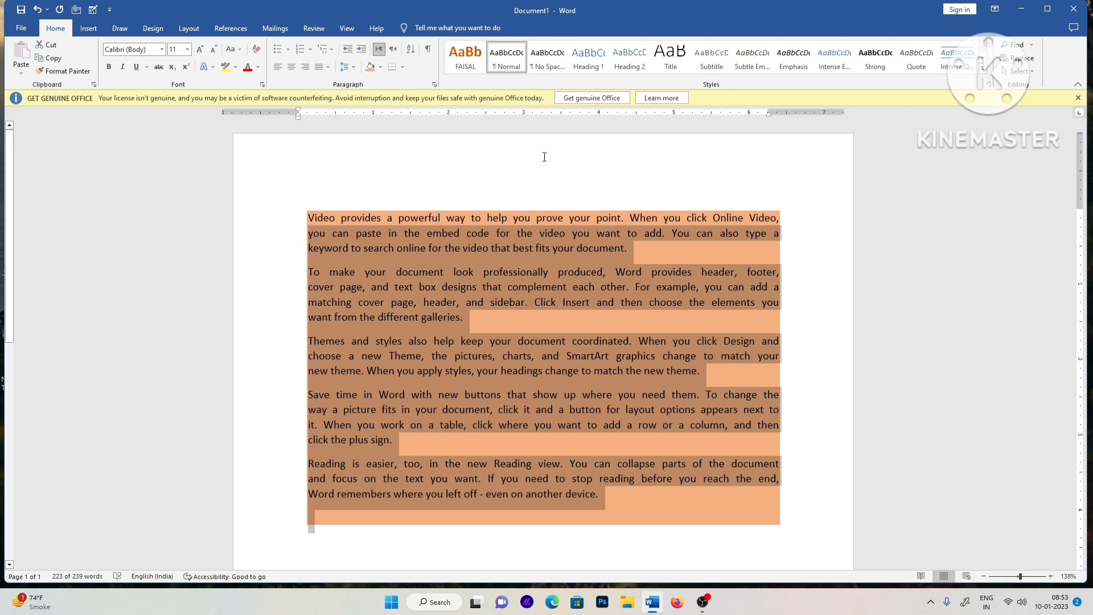
left_click(813, 253)
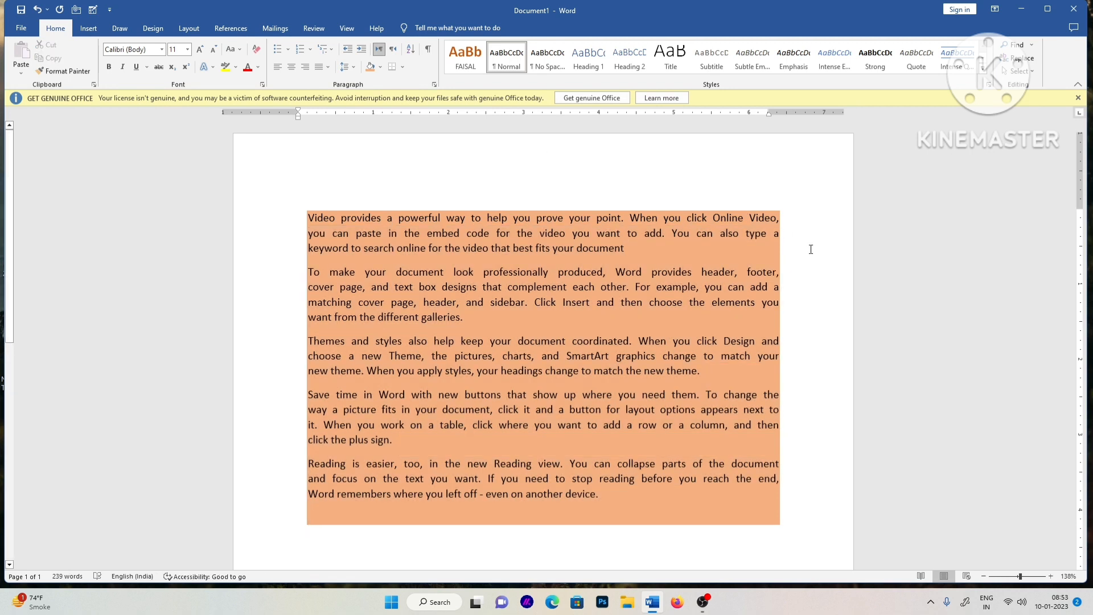
Remove the shading from all the sample paragraphs and place the cursor in the first paragraph
key("ctrl+a")
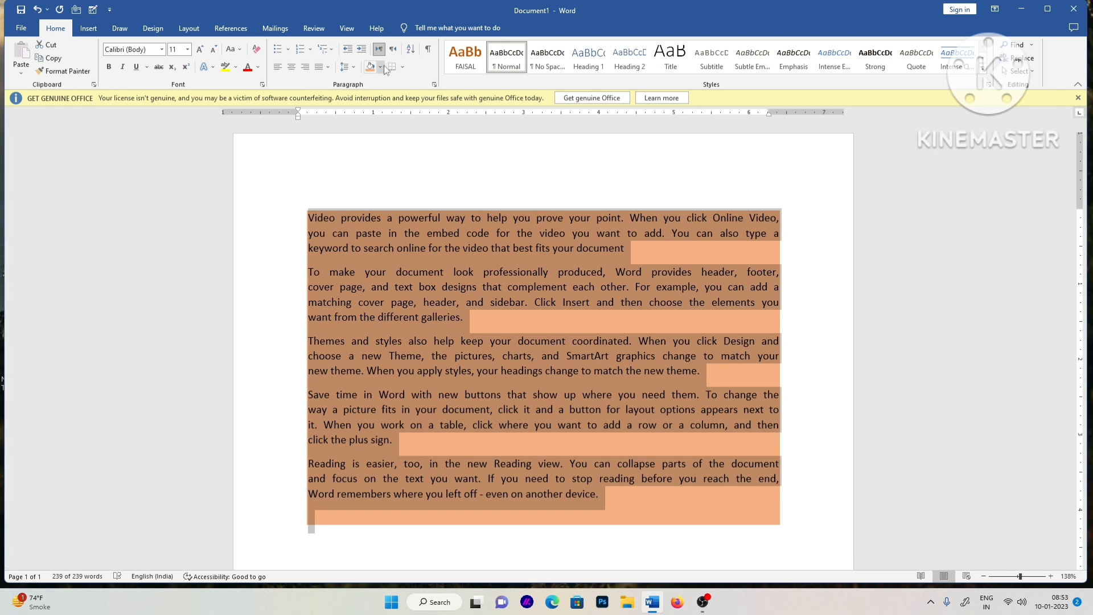
left_click(381, 67)
left_click(397, 168)
left_click(480, 209)
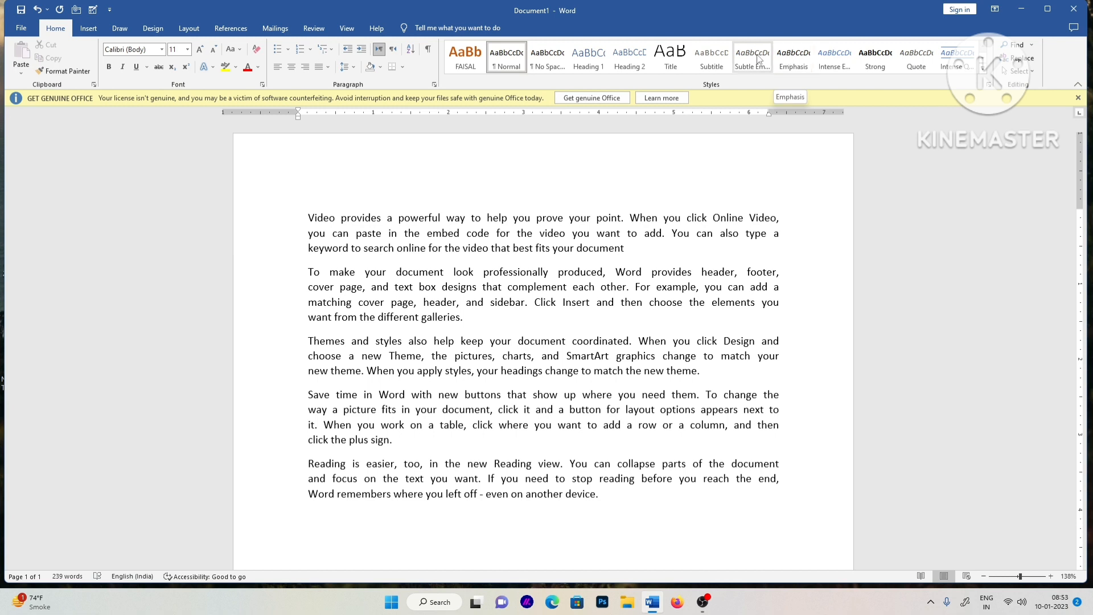
Apply the Title style to the first paragraph and start a new style from it named "sryle 4" with its full formatting options open
left_click(671, 57)
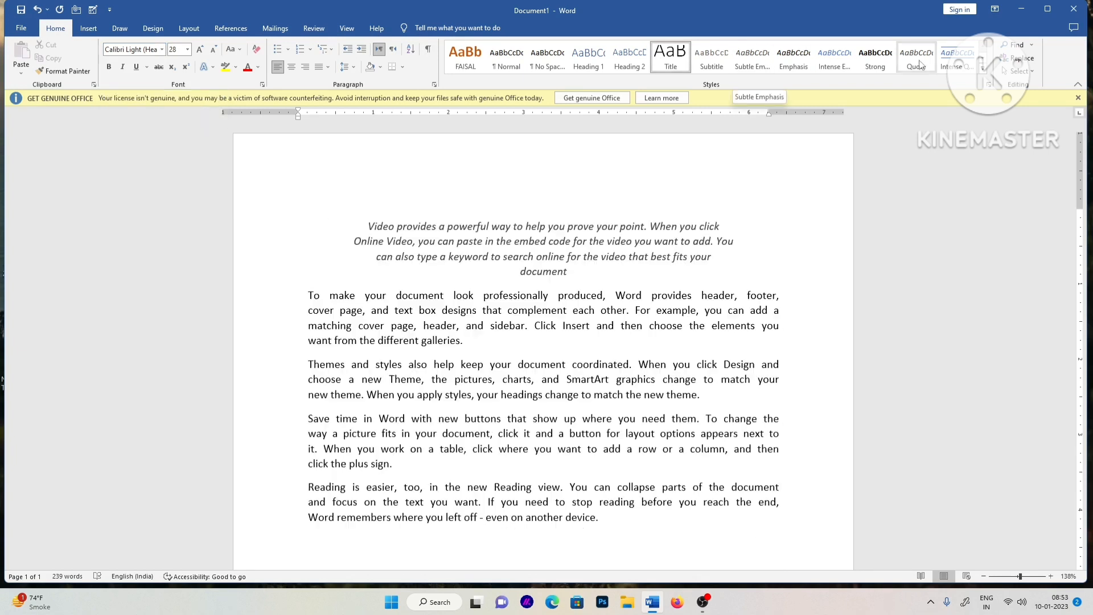
left_click(983, 68)
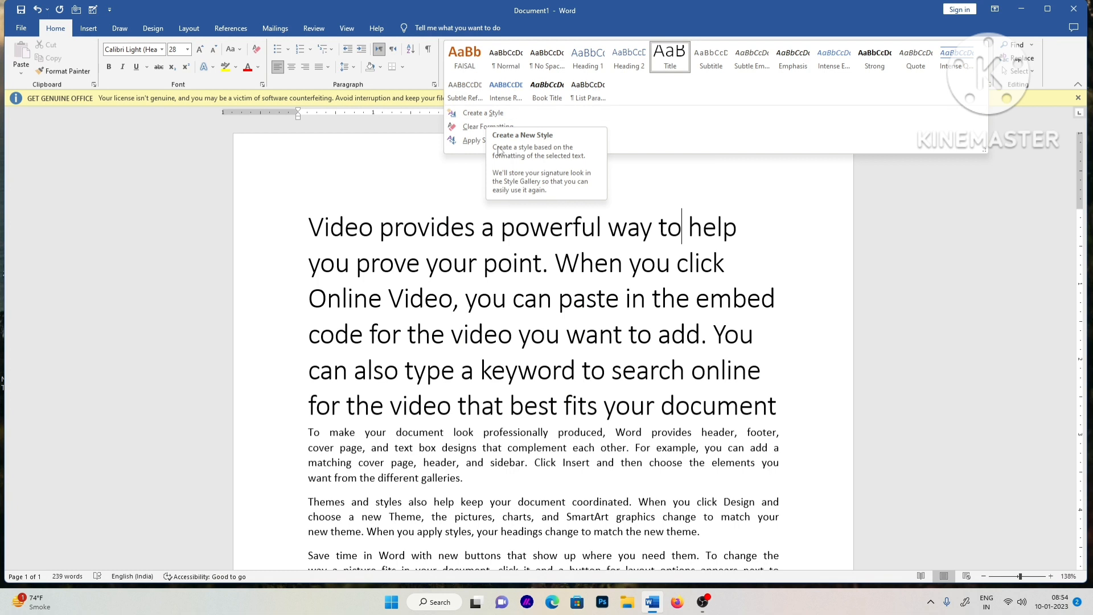
left_click(486, 112)
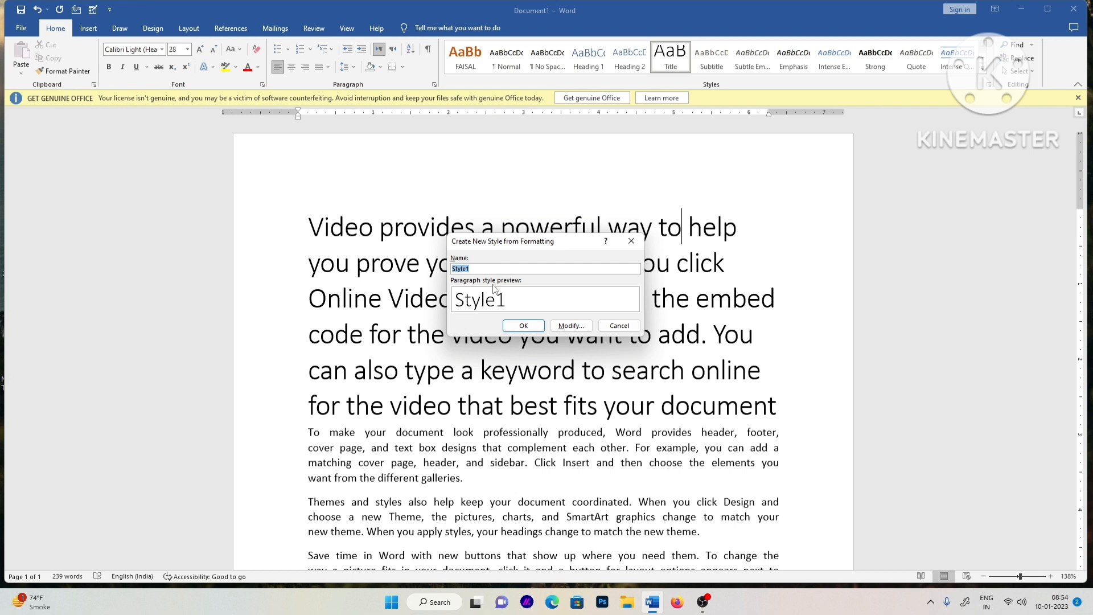
type("sryle")
left_click(571, 325)
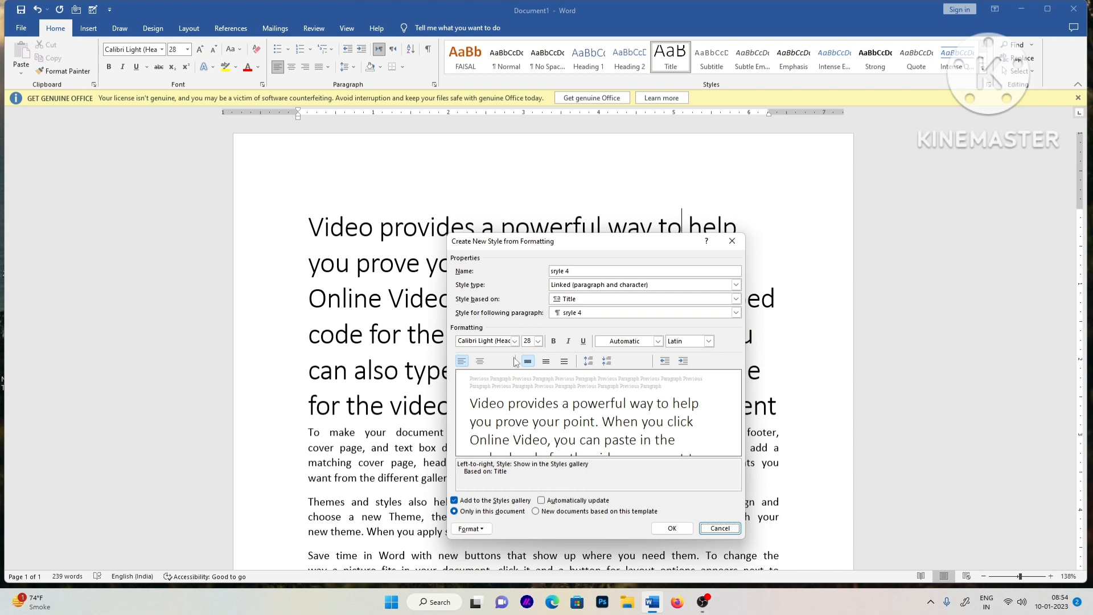
Format the new style as Algerian, 36 pt, bold, italic and underlined, and save it
left_click(554, 340)
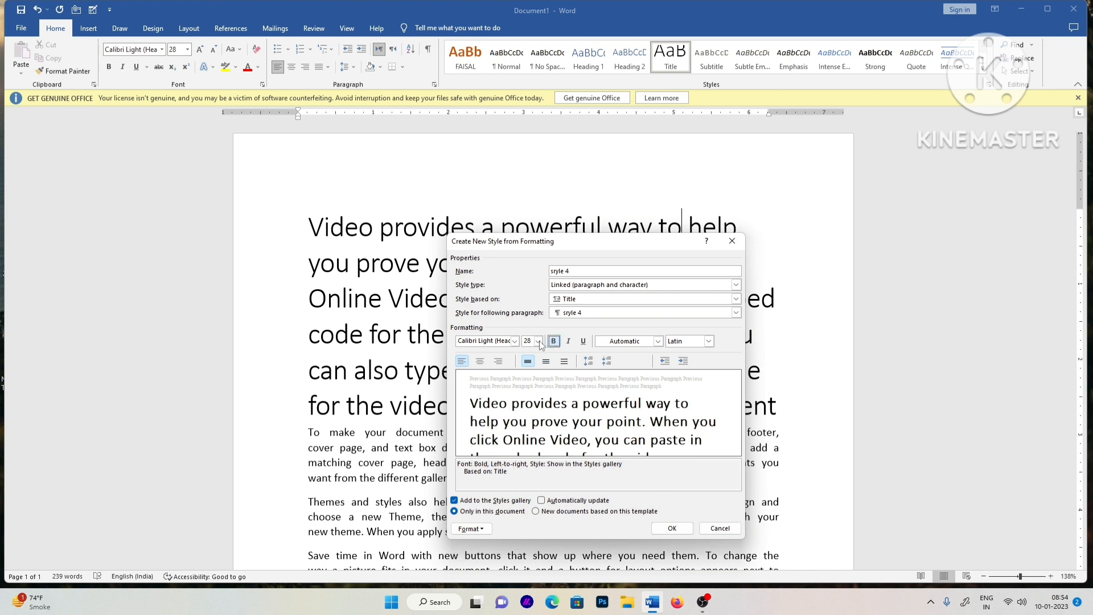
left_click(538, 341)
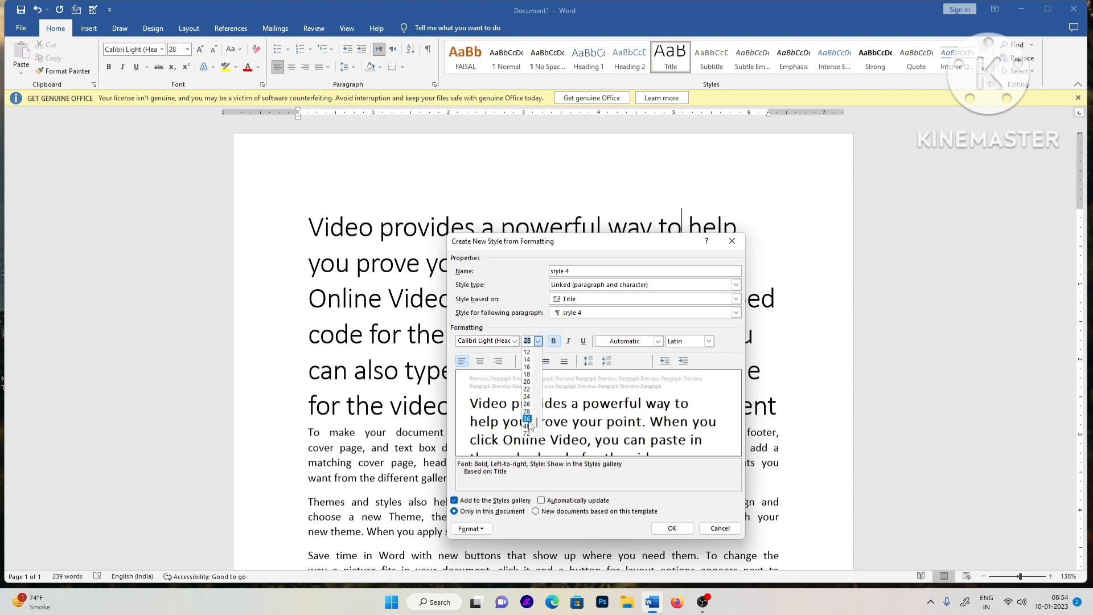
left_click(526, 419)
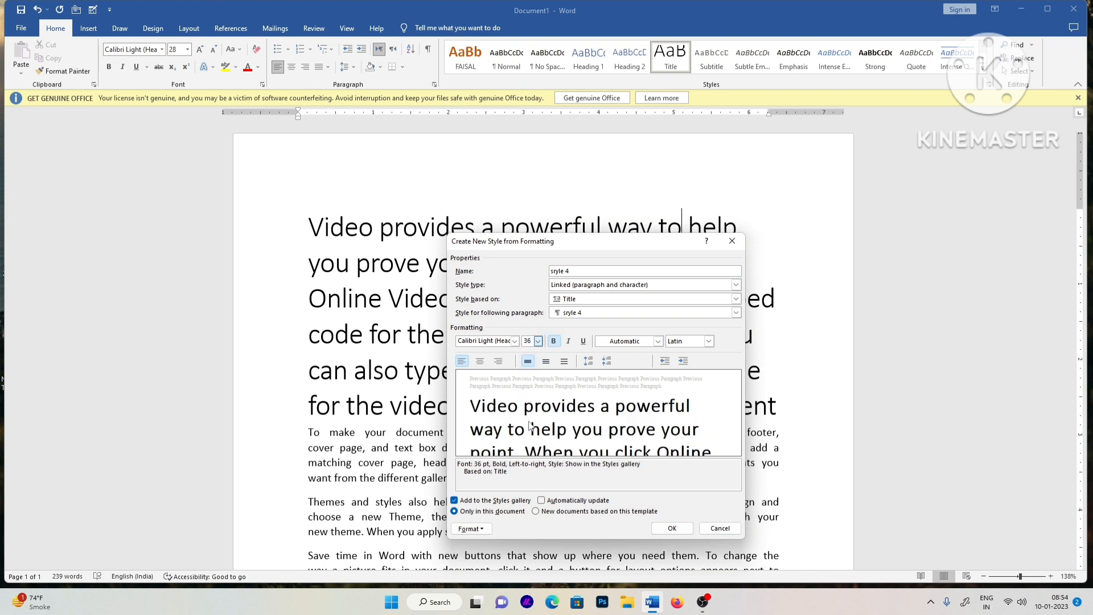
left_click(514, 341)
left_click(489, 404)
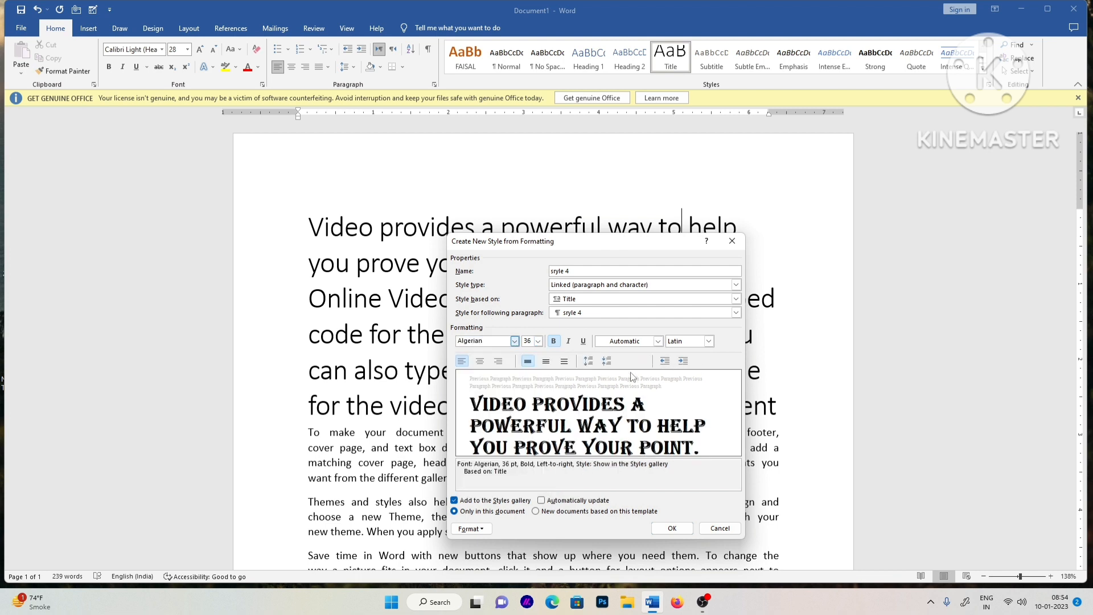
left_click(583, 341)
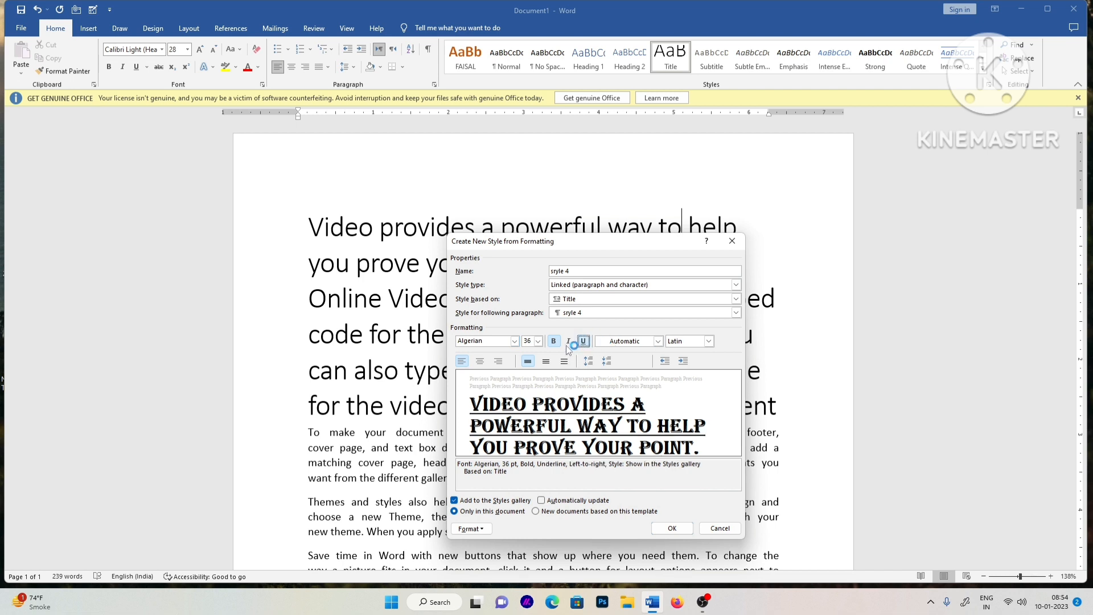
left_click(568, 341)
left_click(583, 341)
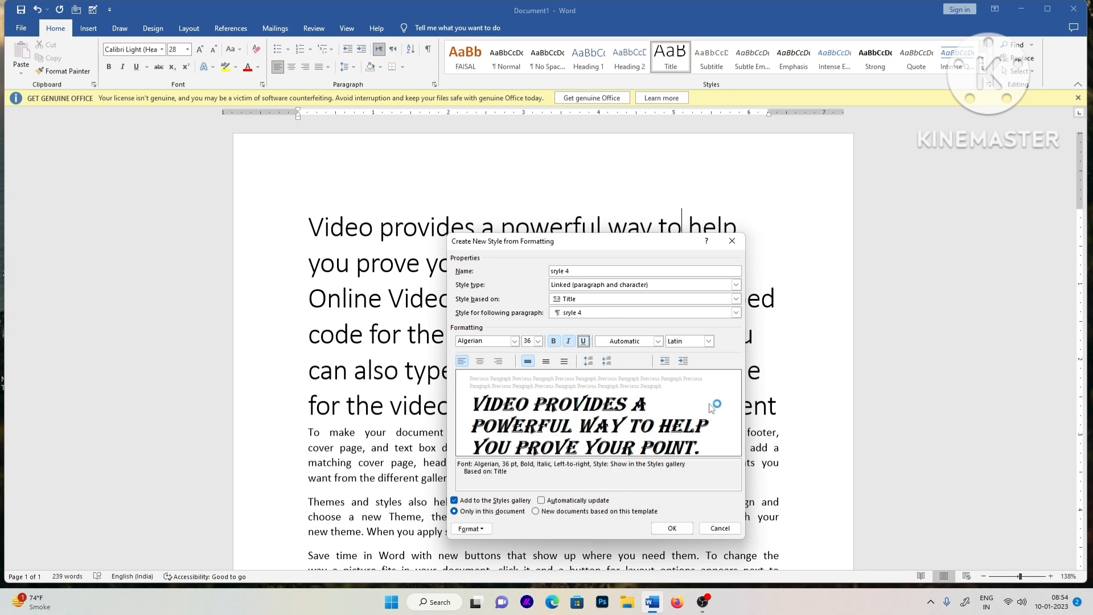
left_click(582, 341)
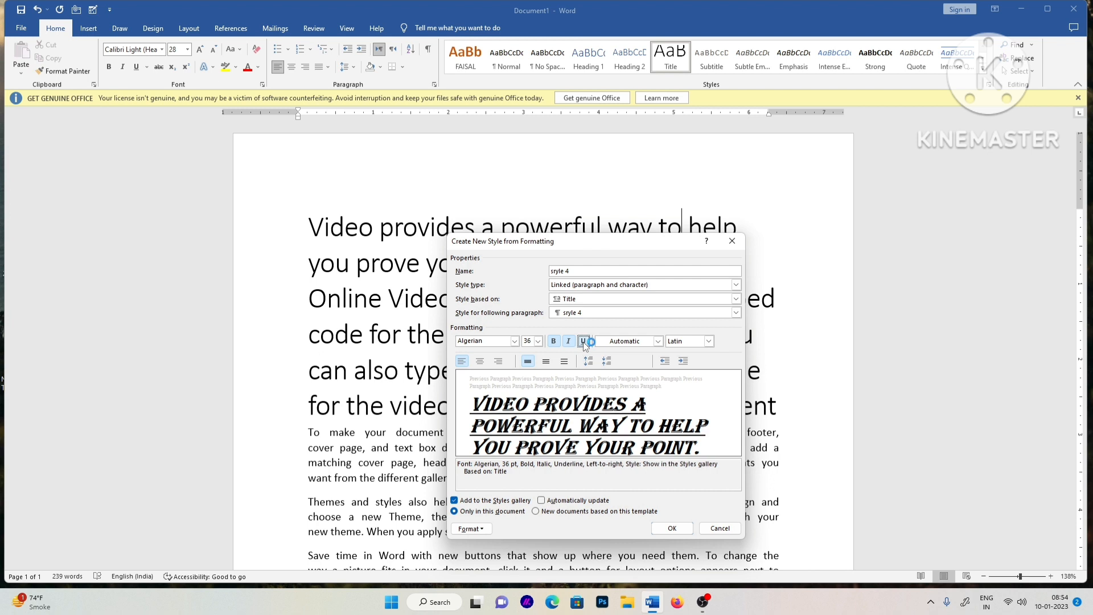
left_click(680, 528)
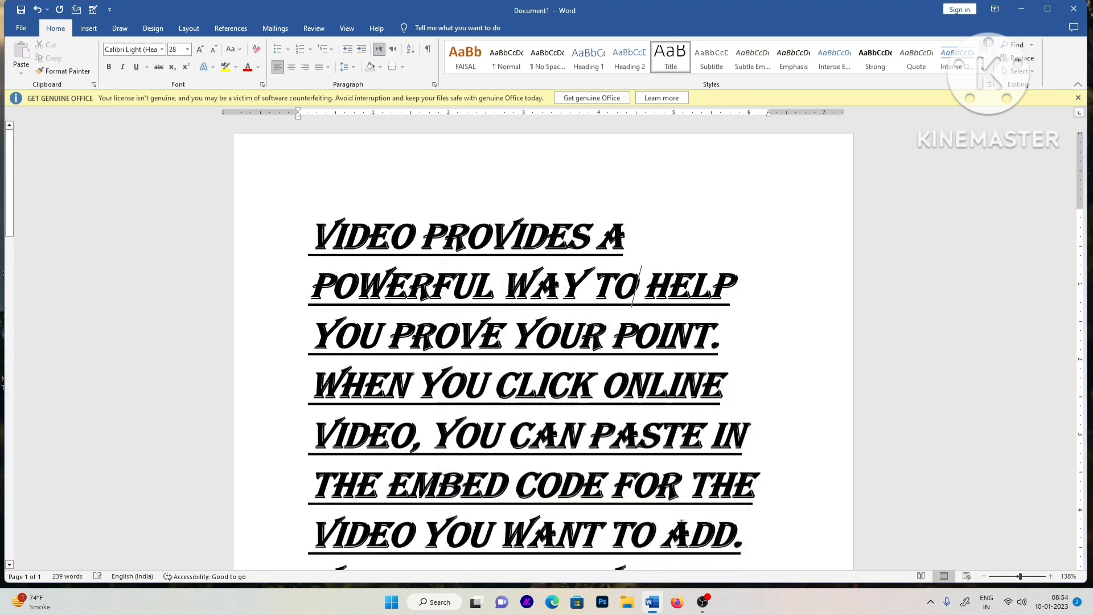
Replace the sample paragraphs with "yasf", apply the sryle 4 style to it, and continue with about three lines of dummy text
scroll(586, 335, "down", 3)
scroll(586, 334, "down", 5)
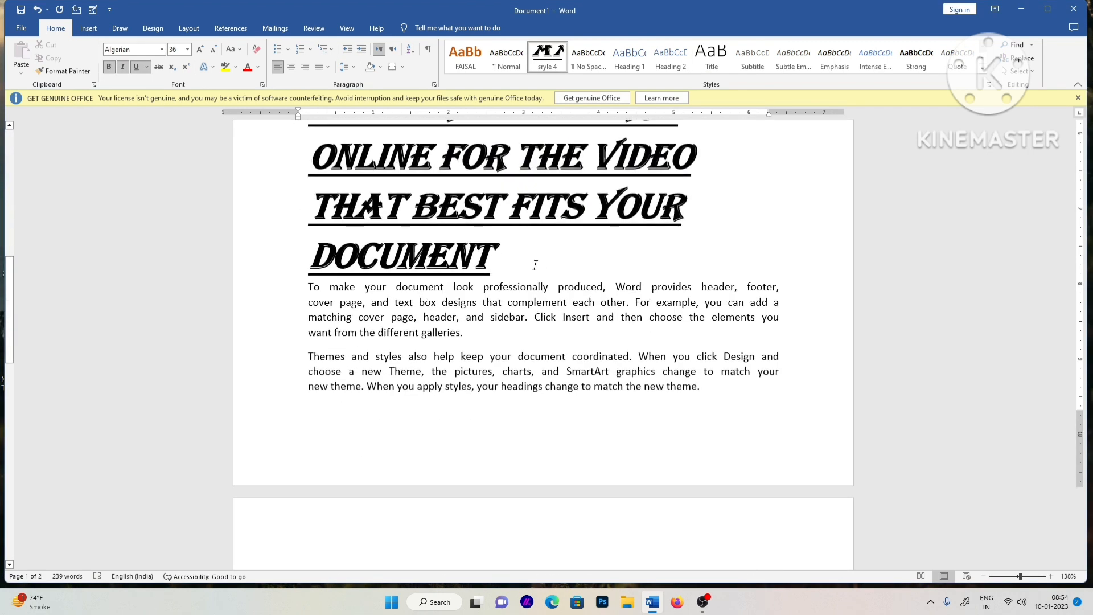
scroll(526, 258, "up", 6)
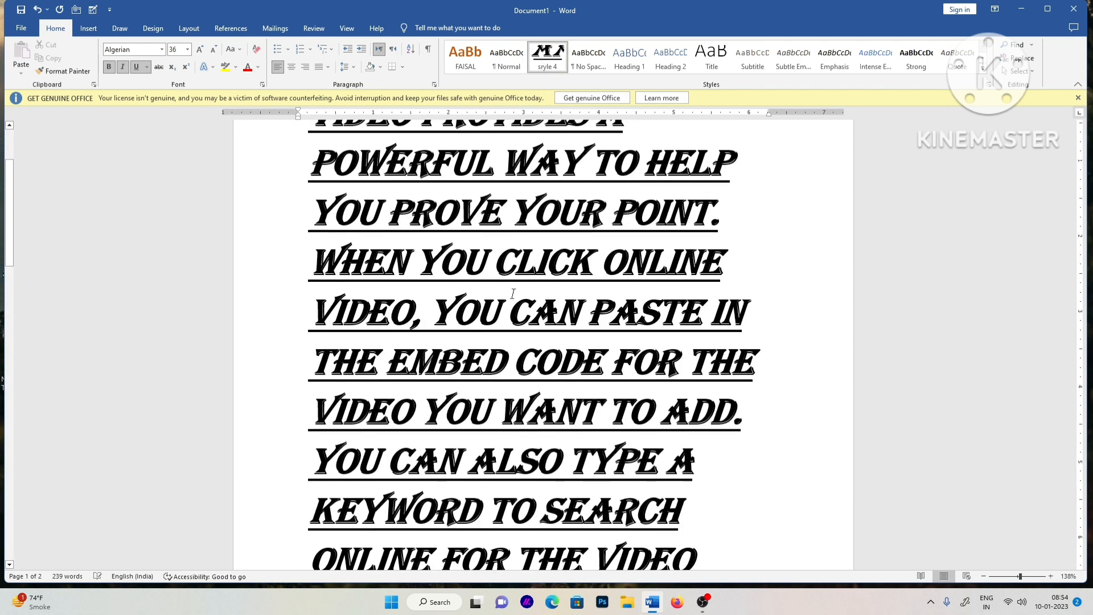
key("ctrl+a")
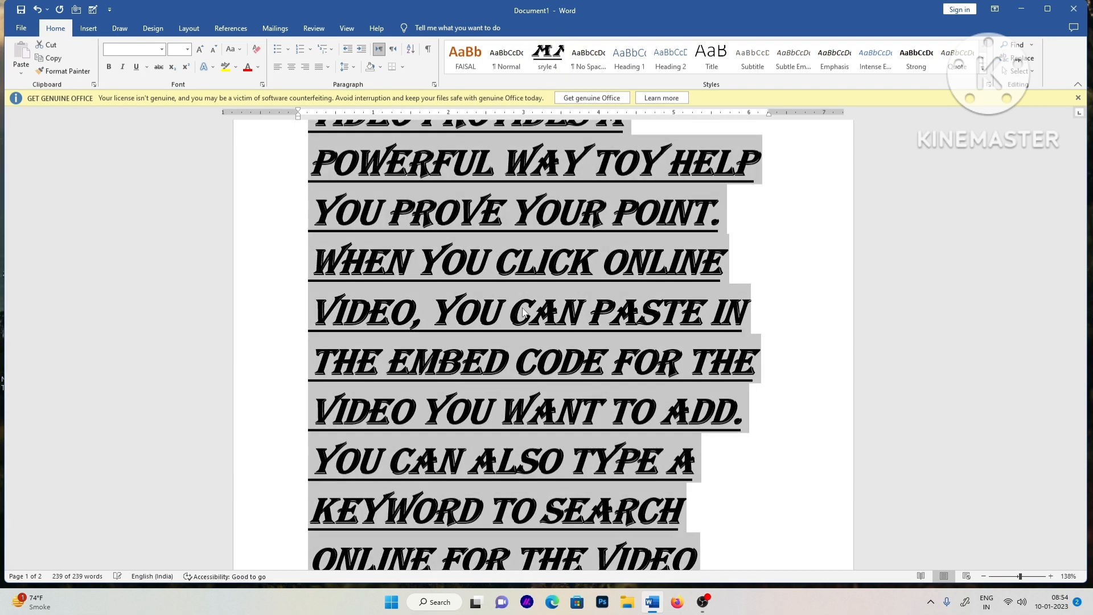
key("Delete")
type("yasf")
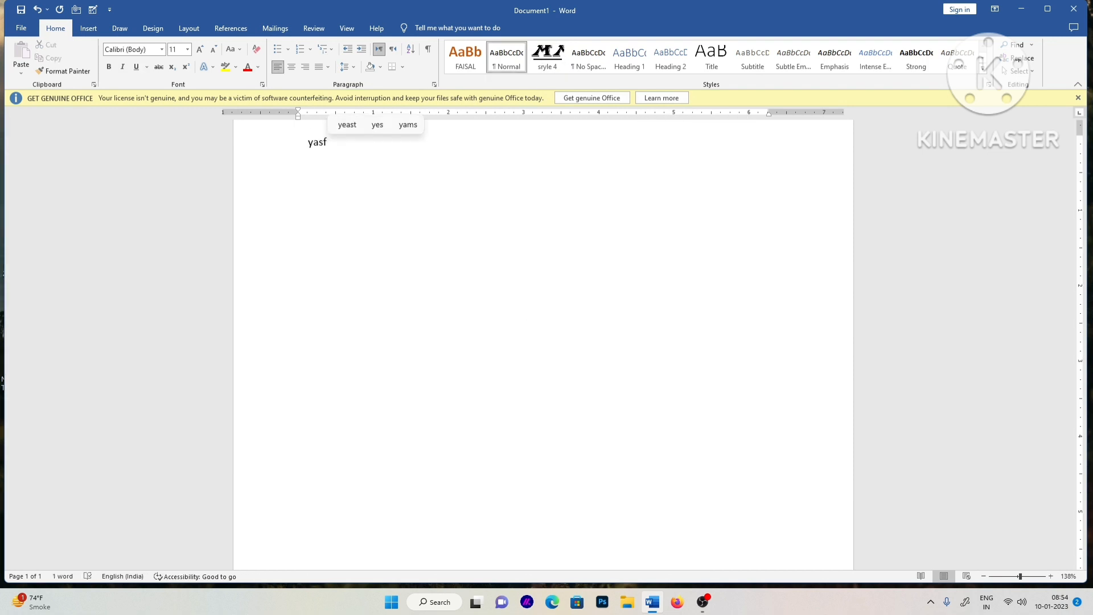
left_click(555, 63)
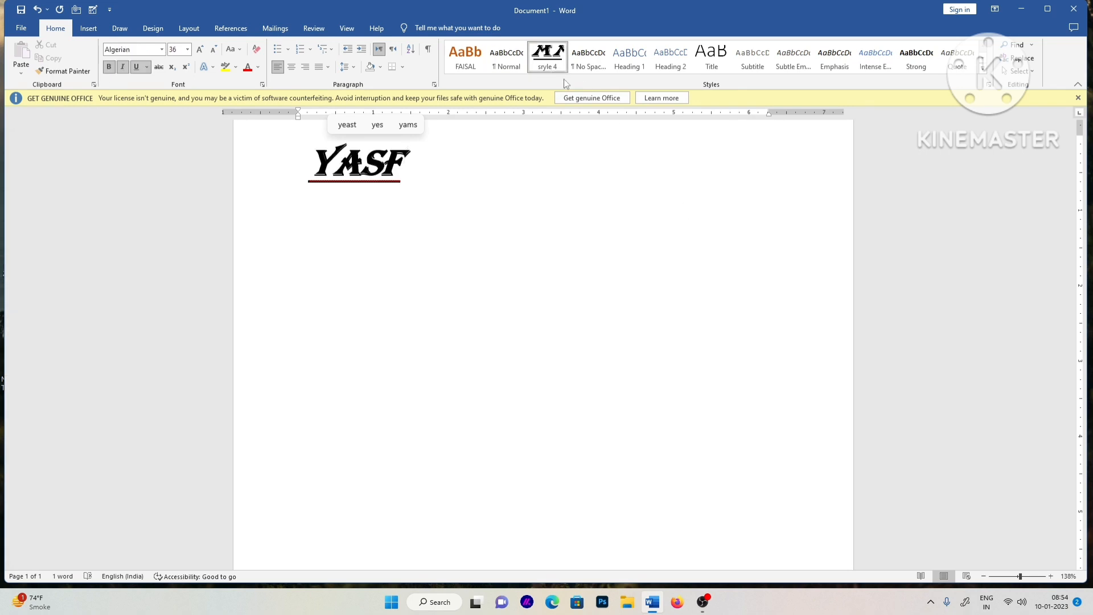
type("hasifyiudgfo ugfudsgoiudfgoui")
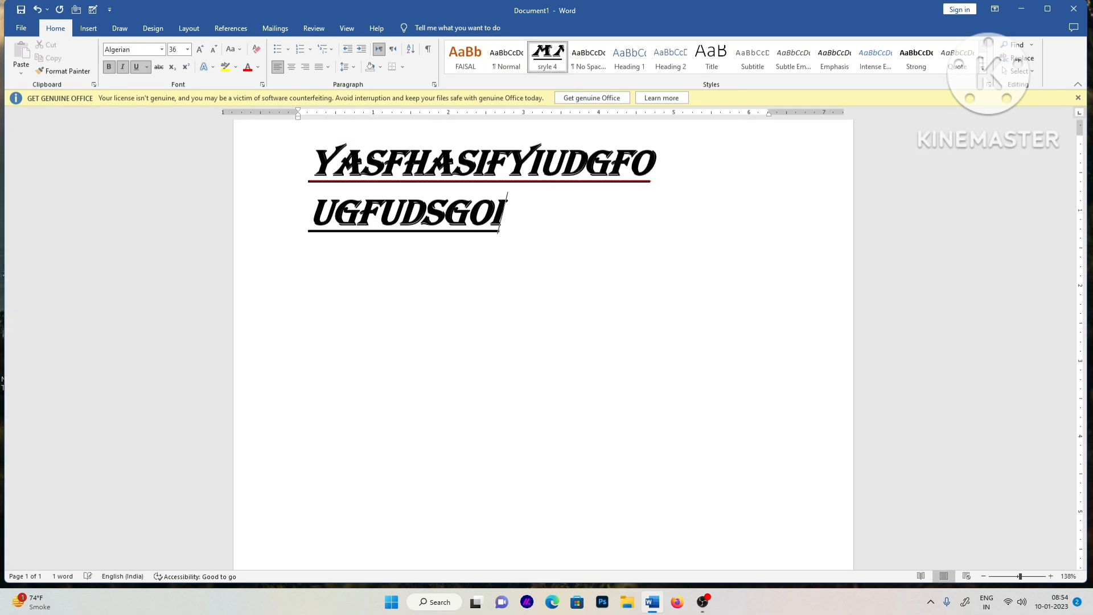
type(" iuffhgsduioahf isfhgiao")
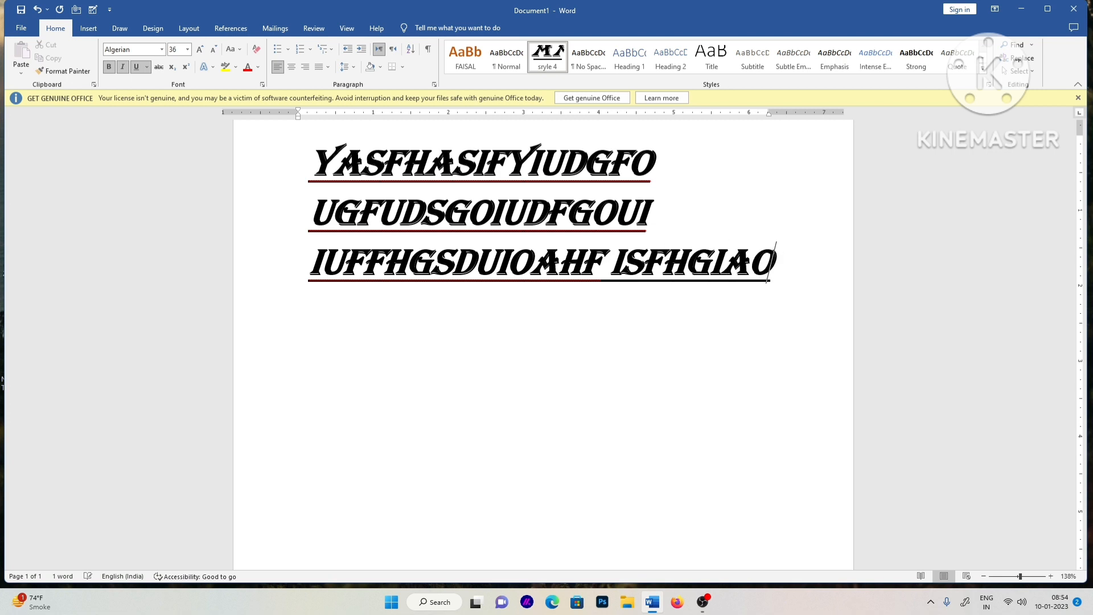
Clear the dummy text, return to the Normal style and generate new sample paragraphs with =rand()
key("ctrl+a")
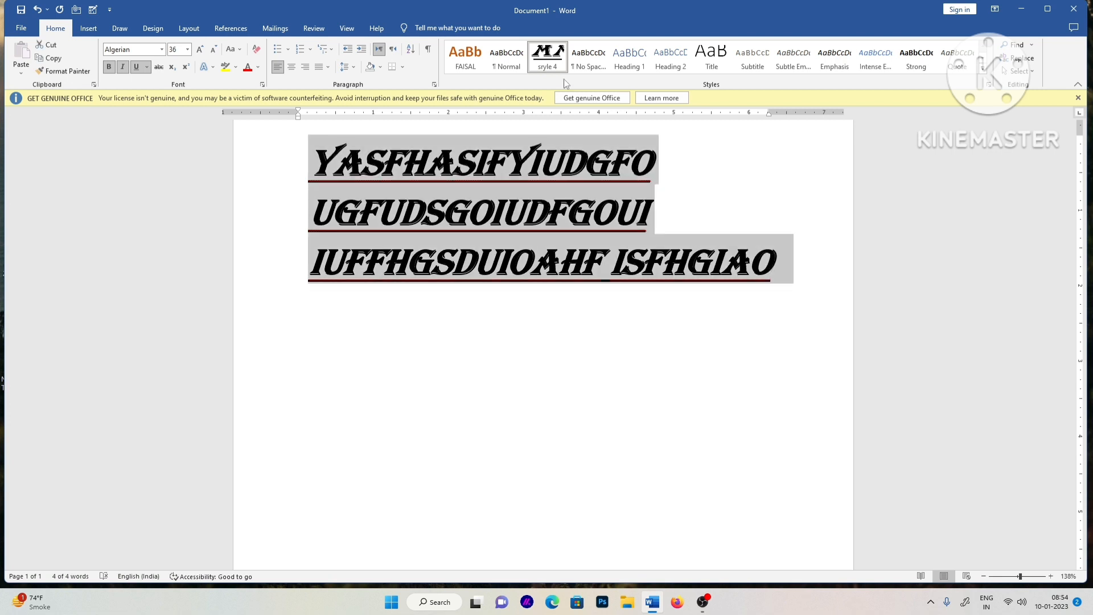
key("BackSpace")
left_click(518, 56)
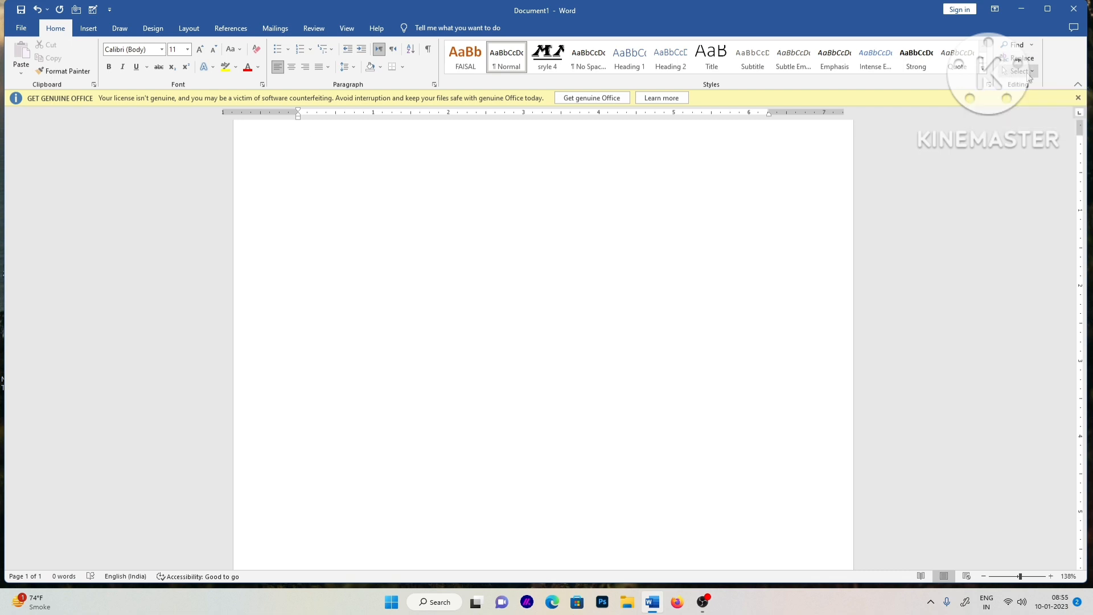
type("=rand()")
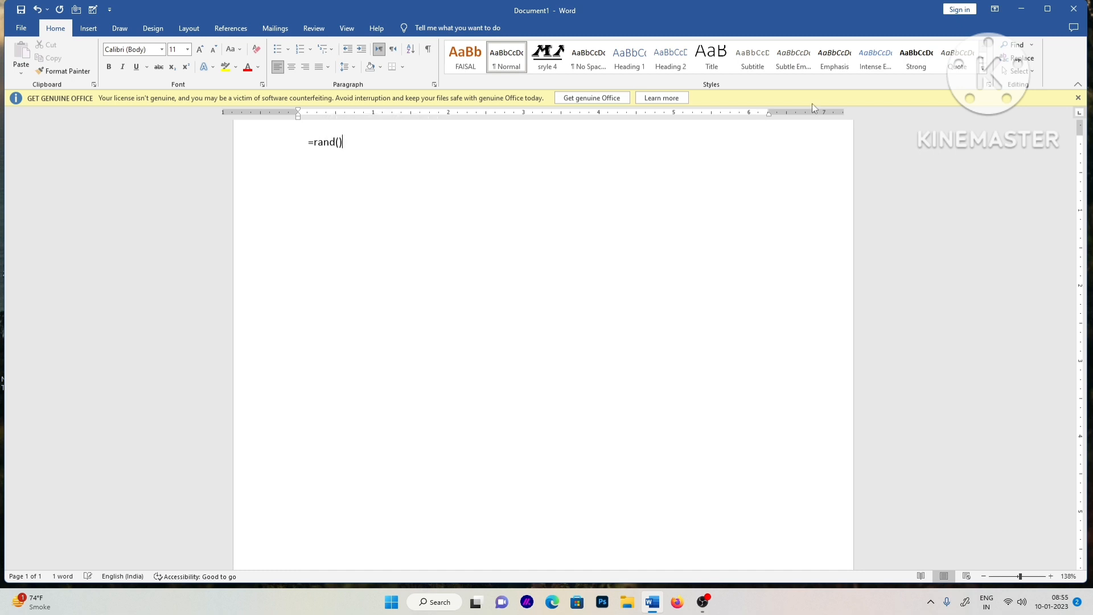
key("Return")
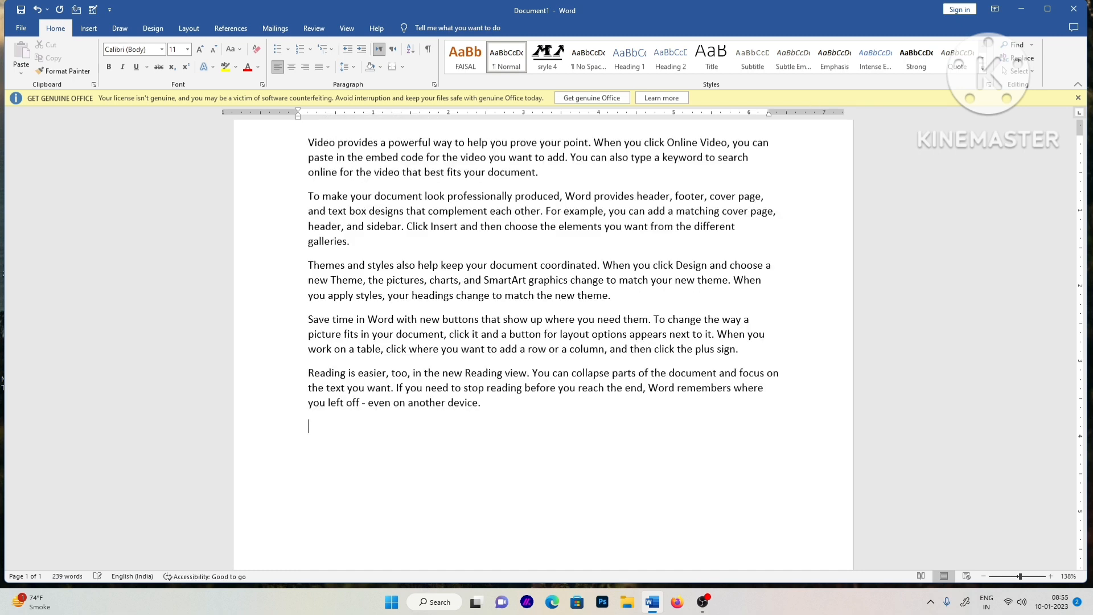
Search the document for "video" and look through the remaining Find options, including Go To
left_click(1032, 45)
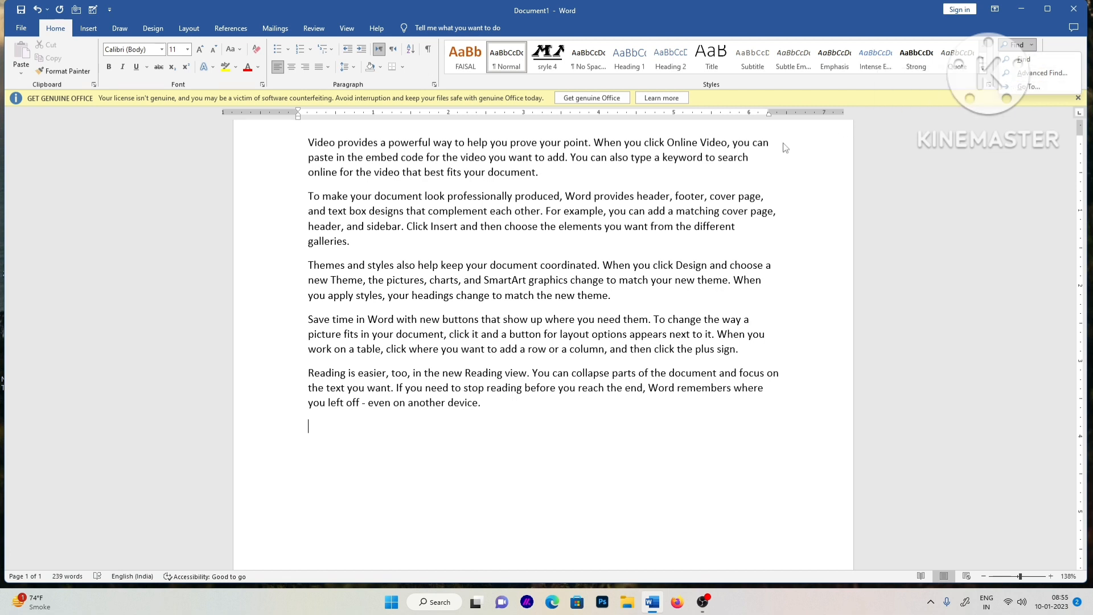
left_click(1038, 60)
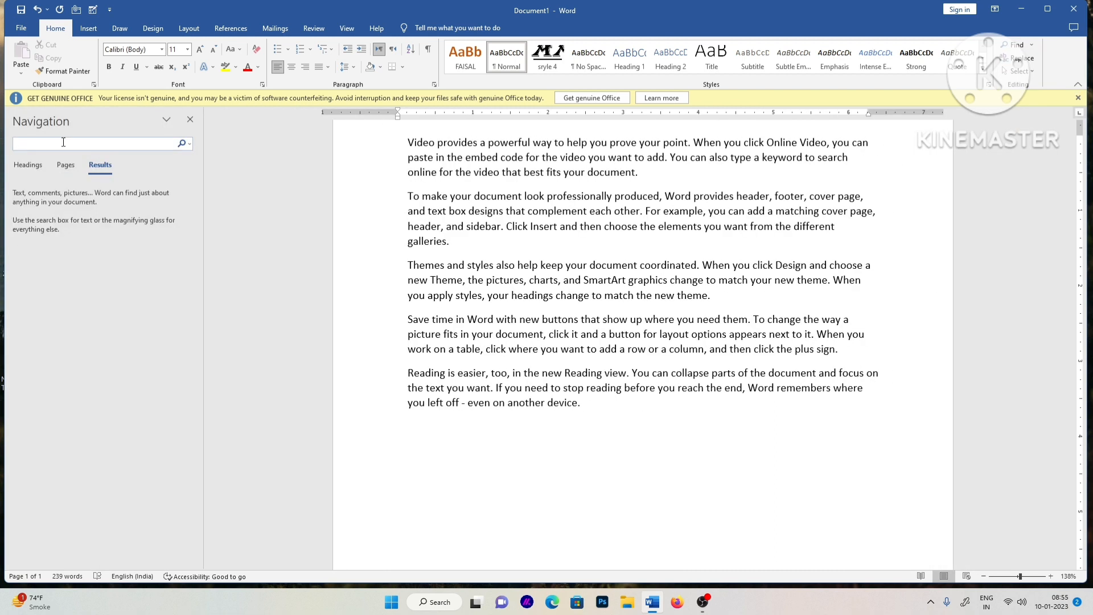
type("video")
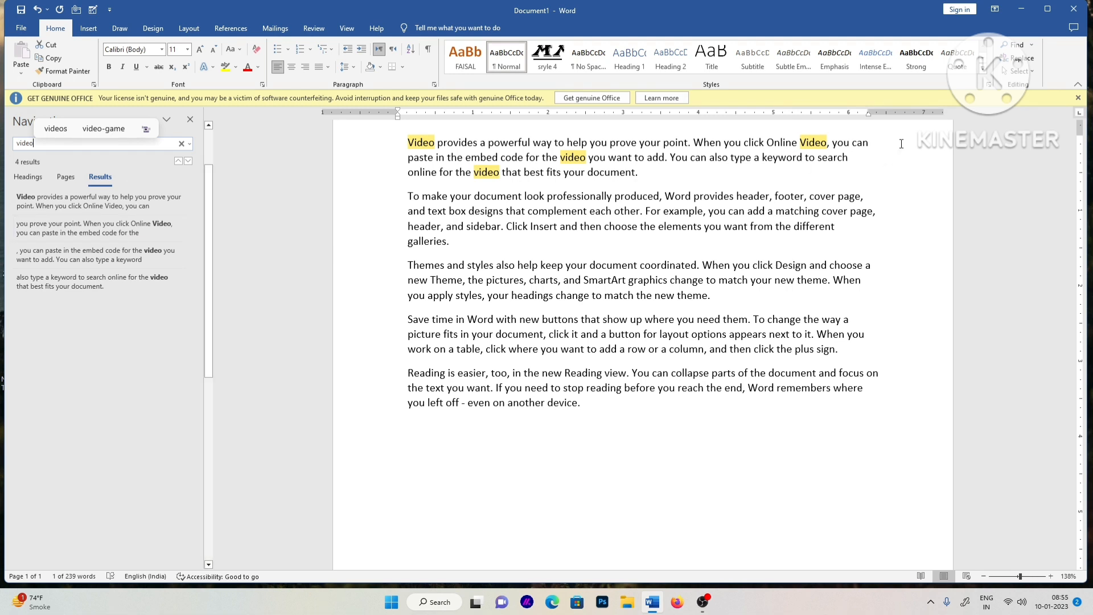
left_click(1025, 48)
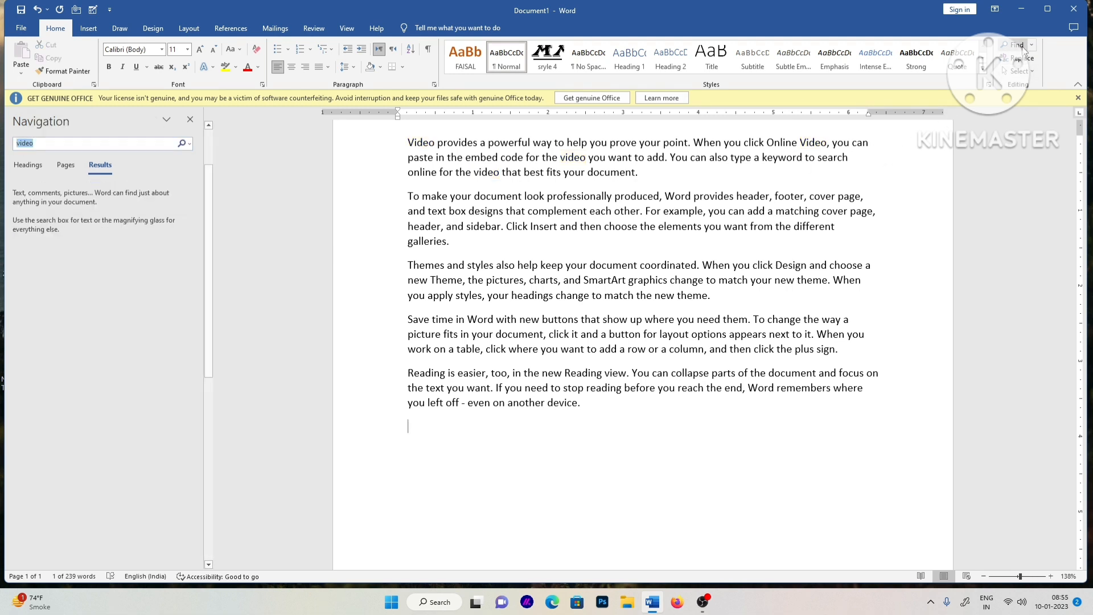
left_click(1029, 46)
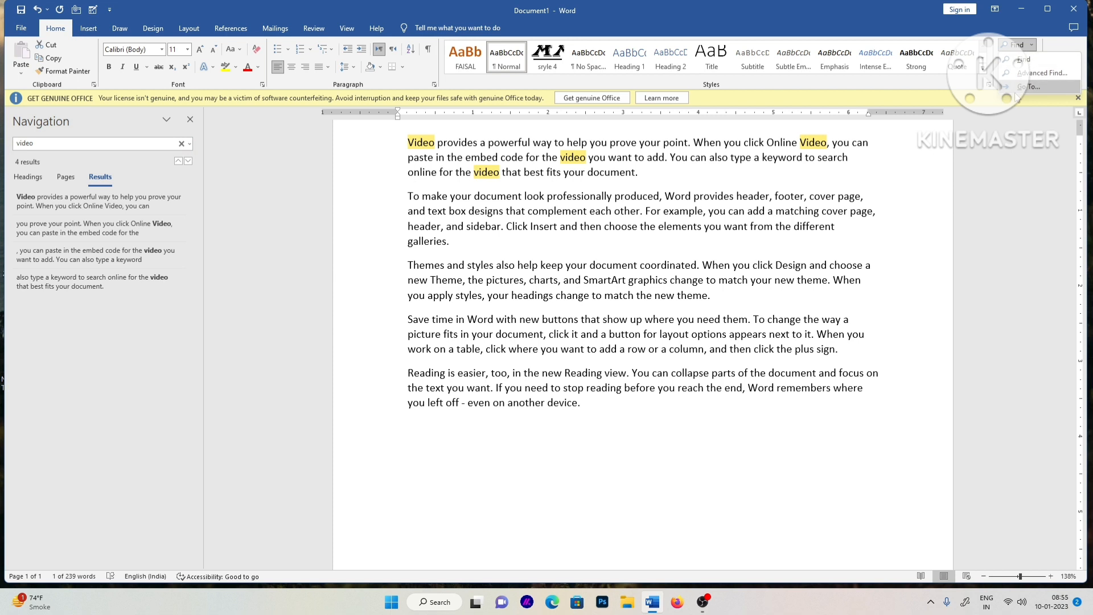
Add page breaks after the last paragraph up to page 6 and enter "mnxgkjfhsejikgj" on that page
left_click(580, 416)
left_click(596, 408)
key("ctrl+Return")
type("mnxgkjfhsejikgj")
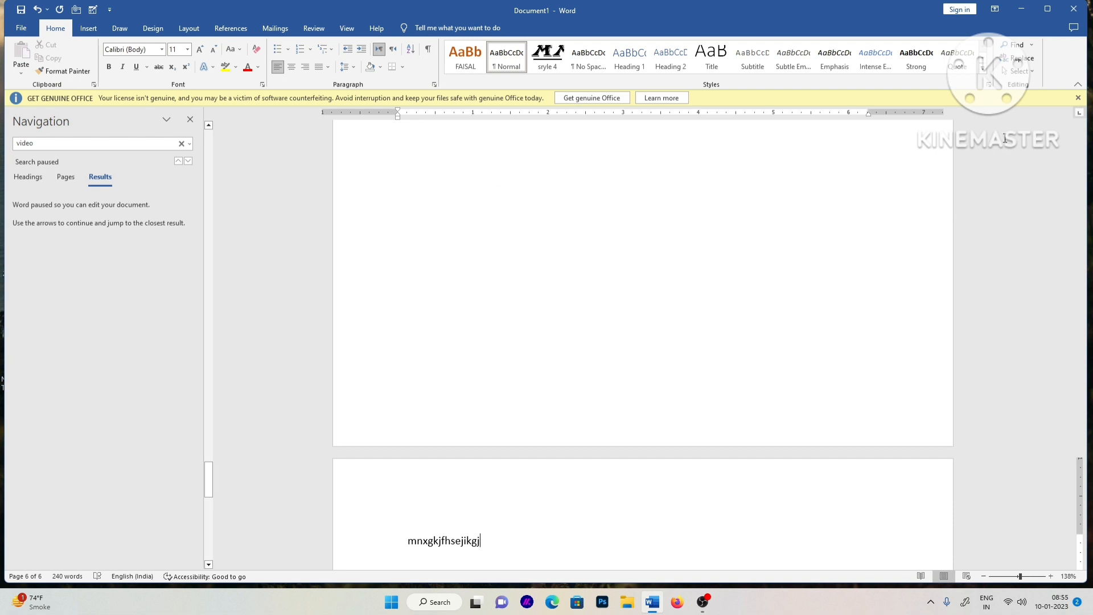
Use Go To to jump to page 4 of the document
left_click(1031, 45)
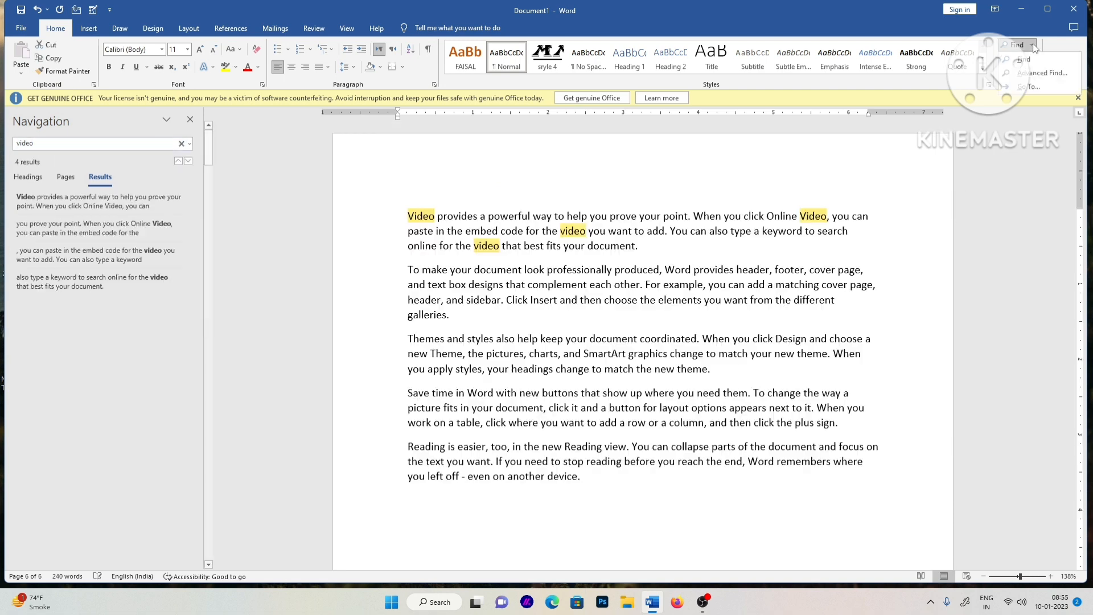
left_click(1028, 86)
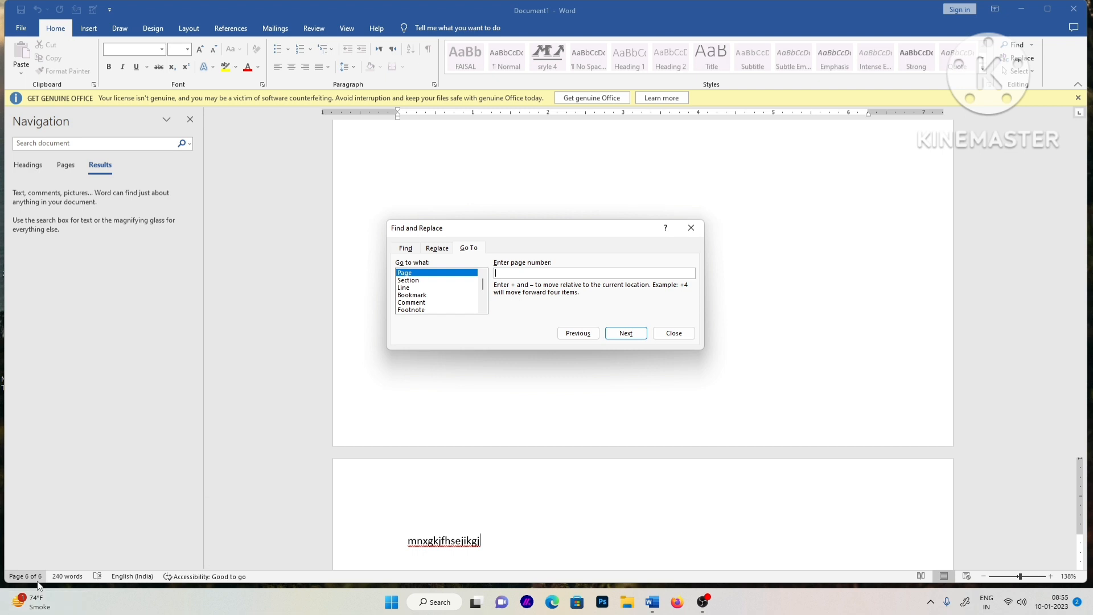
type("4")
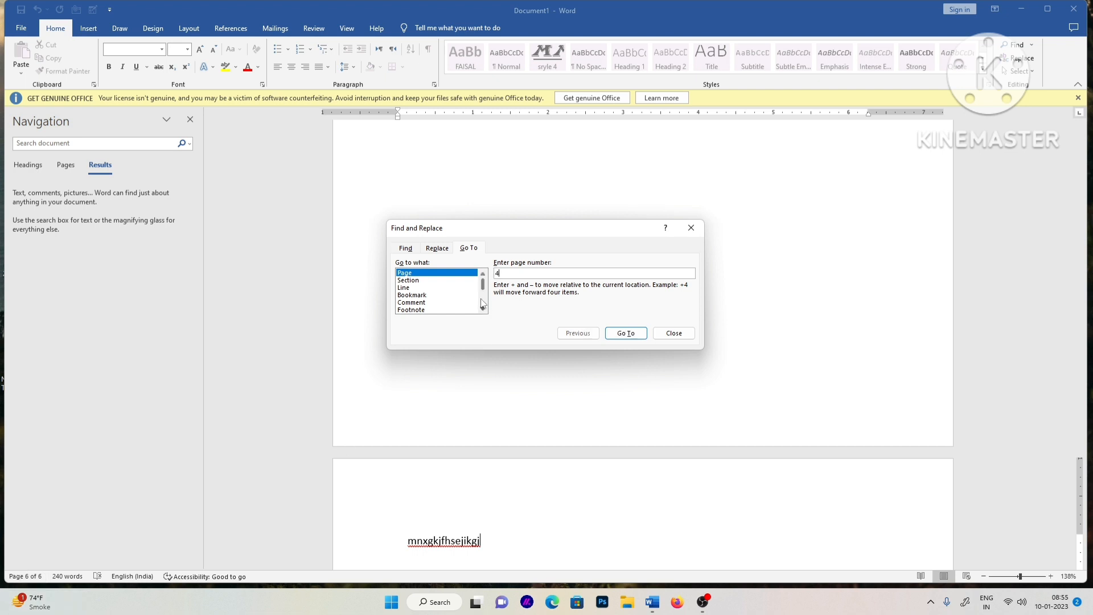
left_click(632, 335)
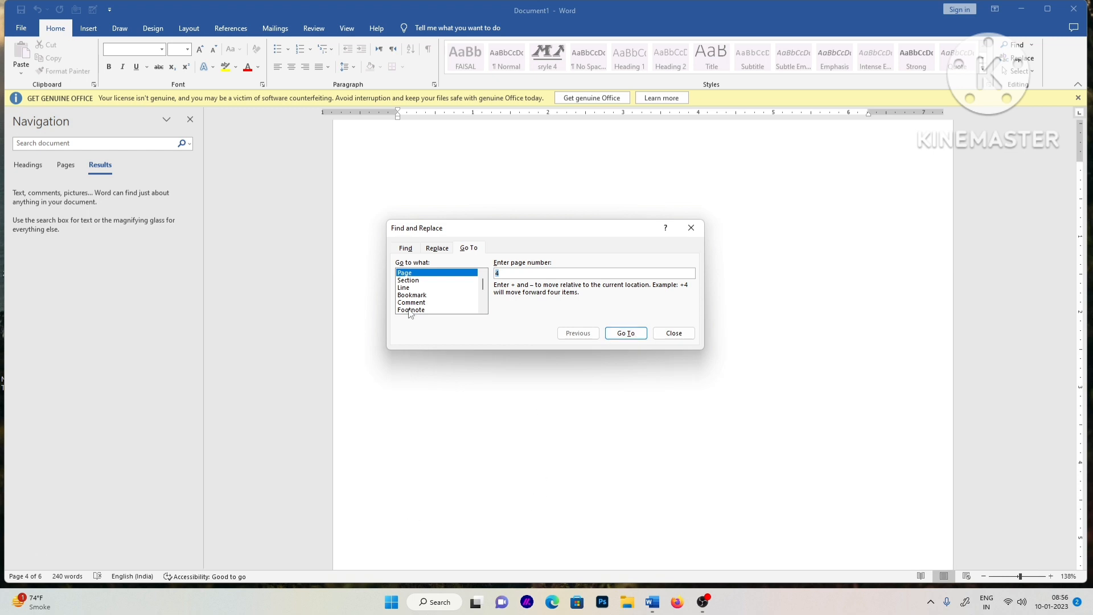
Use Go To to jump to line 4 of the document, and close the Find and Replace dialog
left_click(409, 288)
left_click(504, 274)
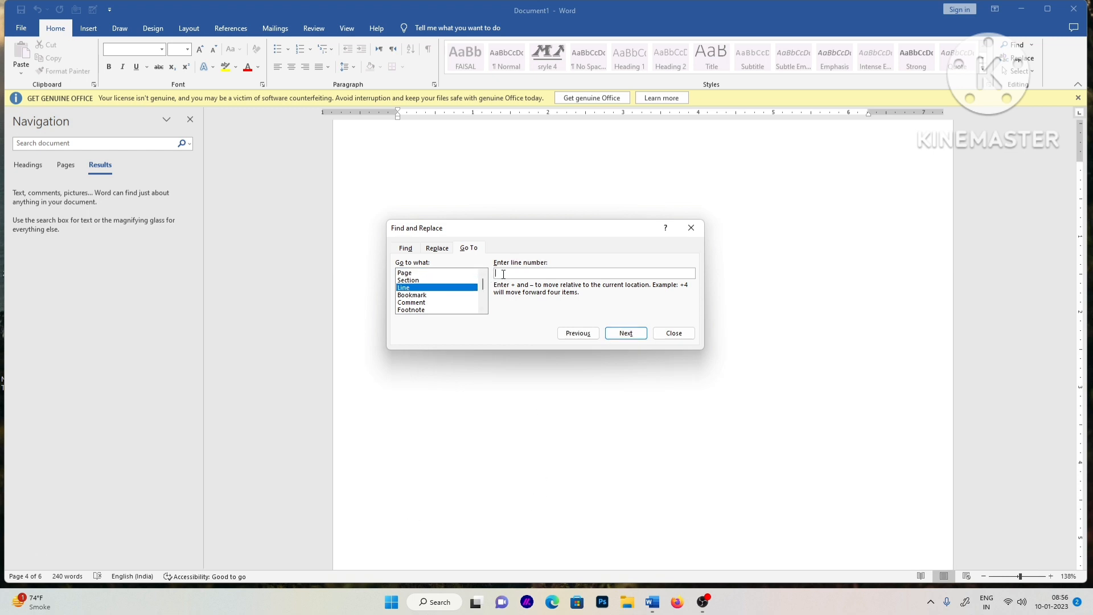
type("4")
left_click(624, 333)
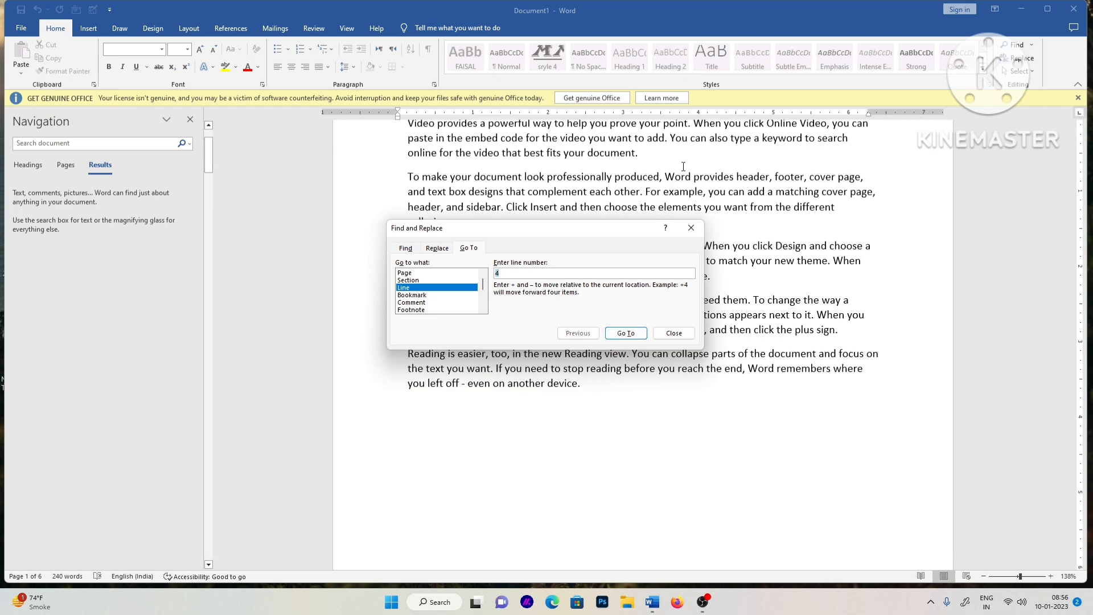
scroll(675, 157, "up", 2)
key("Escape")
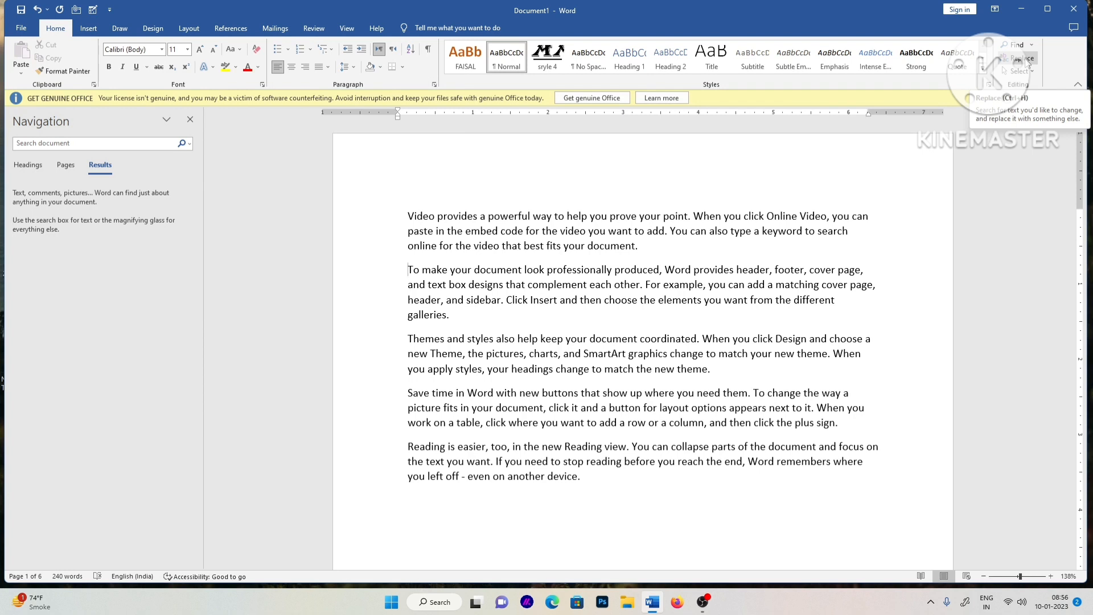
Replace every "video" in the document with "audio", check for another occurrence of "video", and close the dialog
left_click(1023, 59)
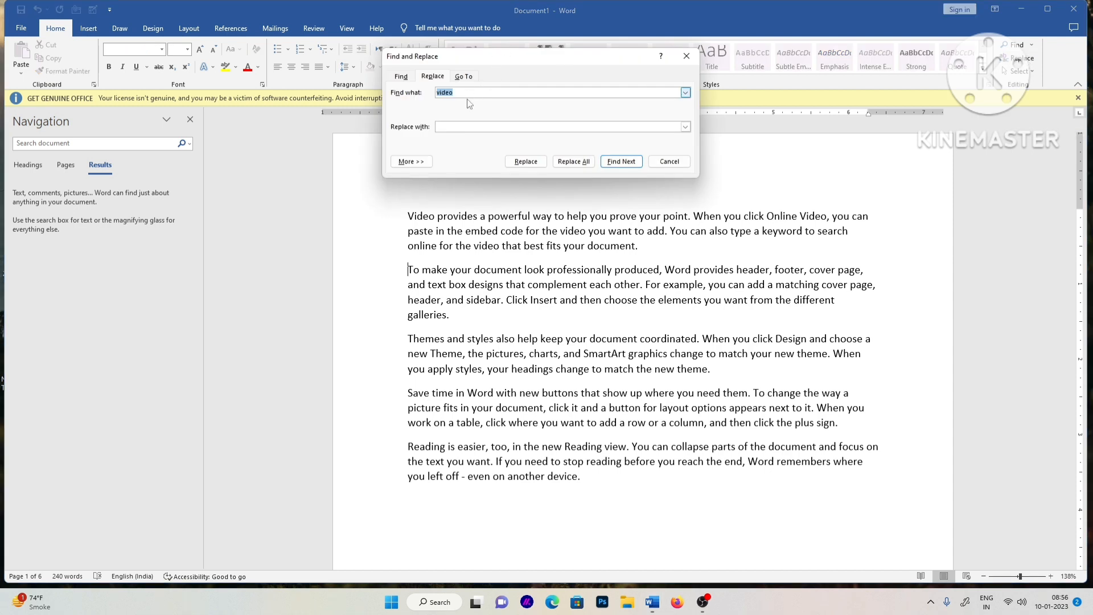
left_click(465, 126)
type("audio")
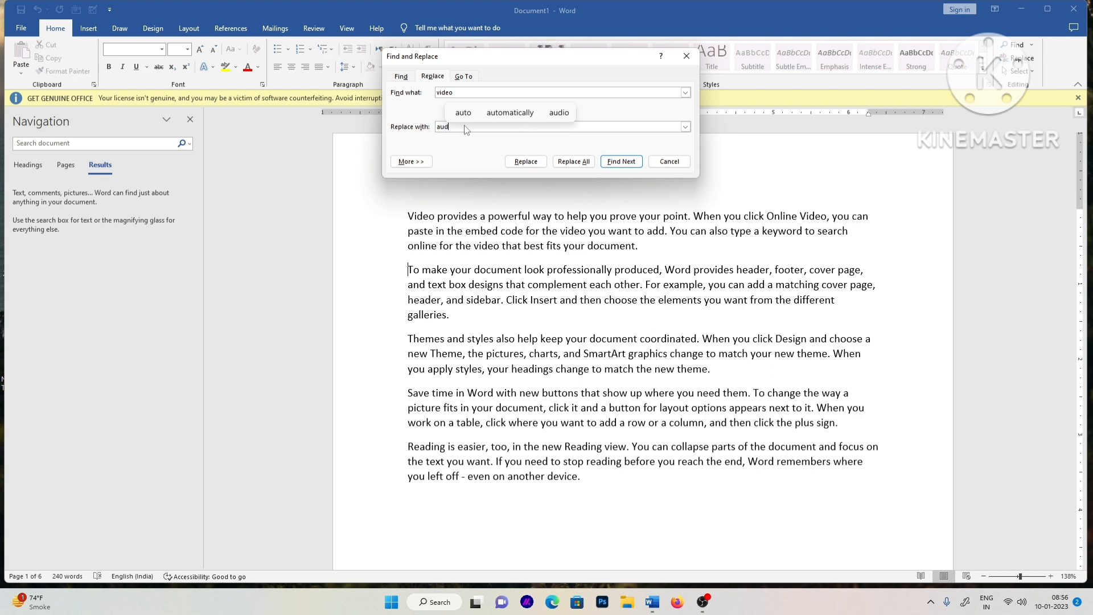
left_click(574, 162)
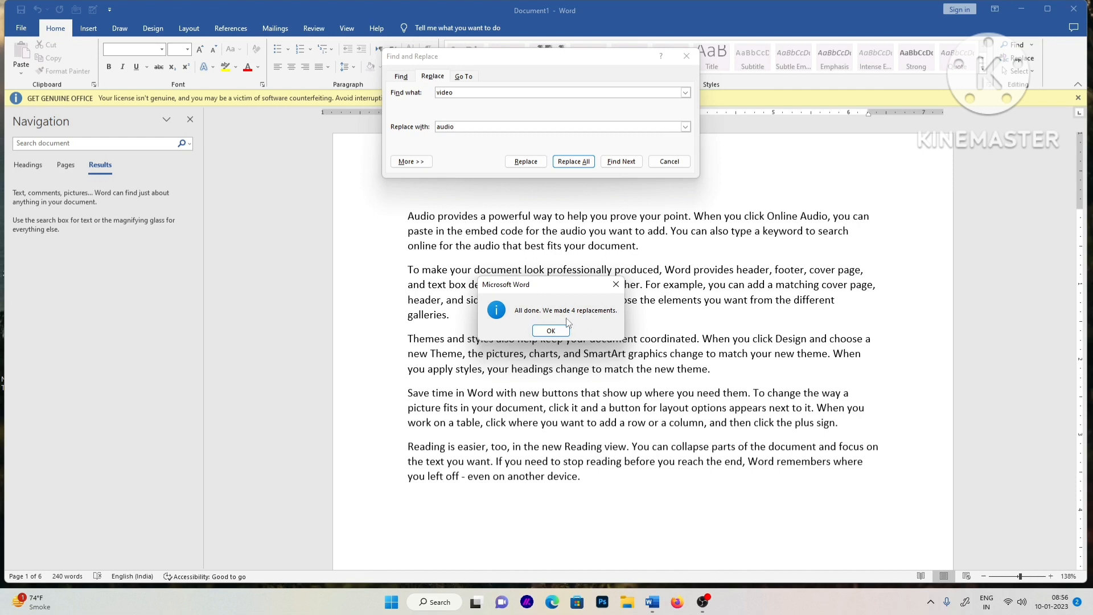
left_click(555, 330)
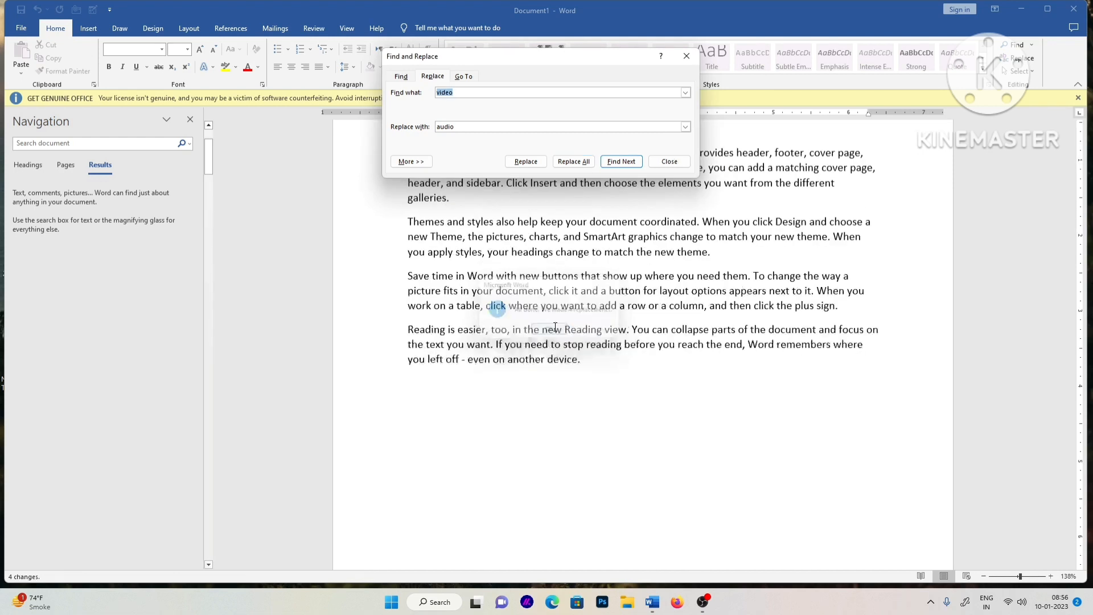
left_click(621, 161)
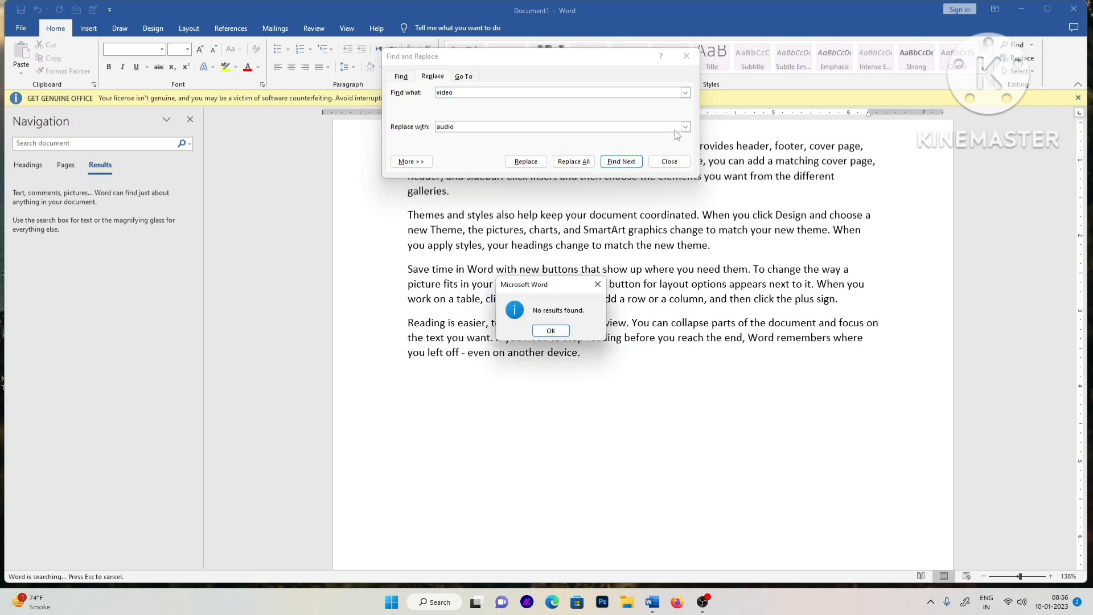
left_click(556, 334)
left_click(686, 56)
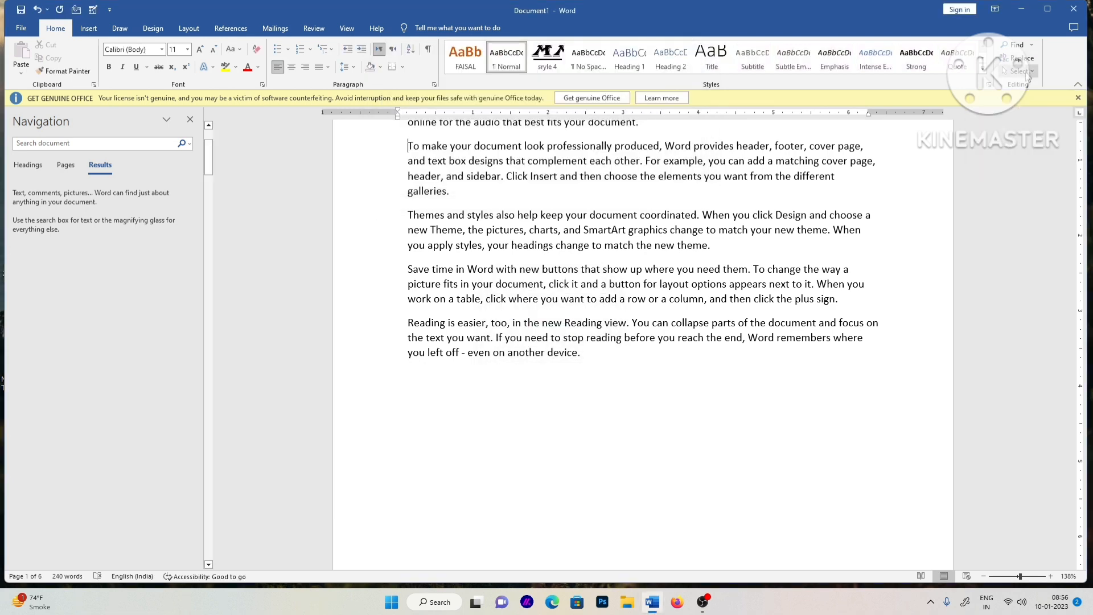
Close the Navigation pane and delete all the document's content
left_click(1030, 72)
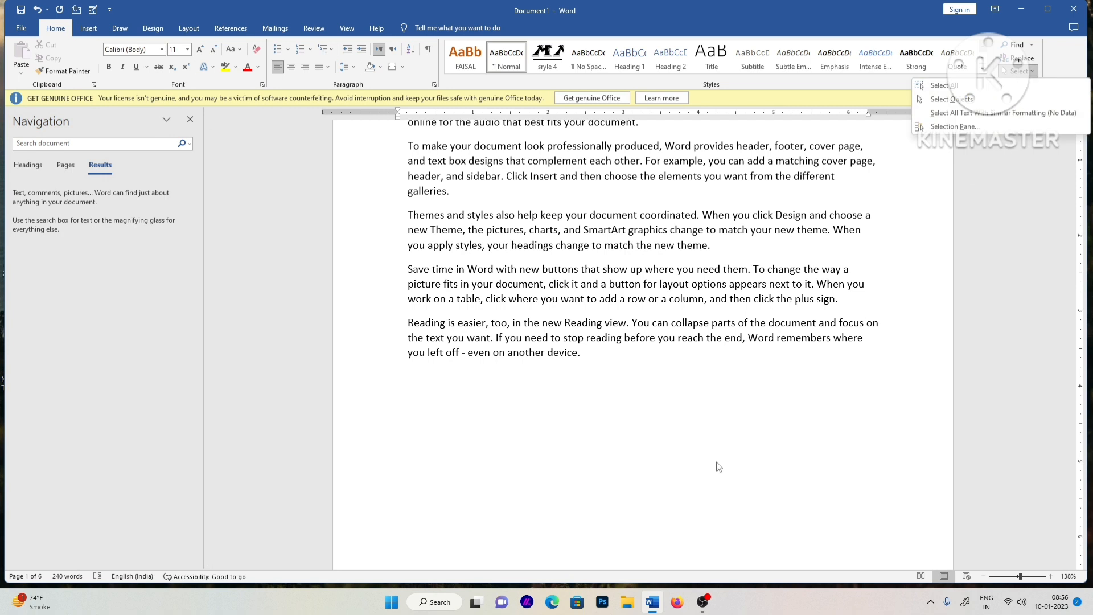
left_click(910, 266)
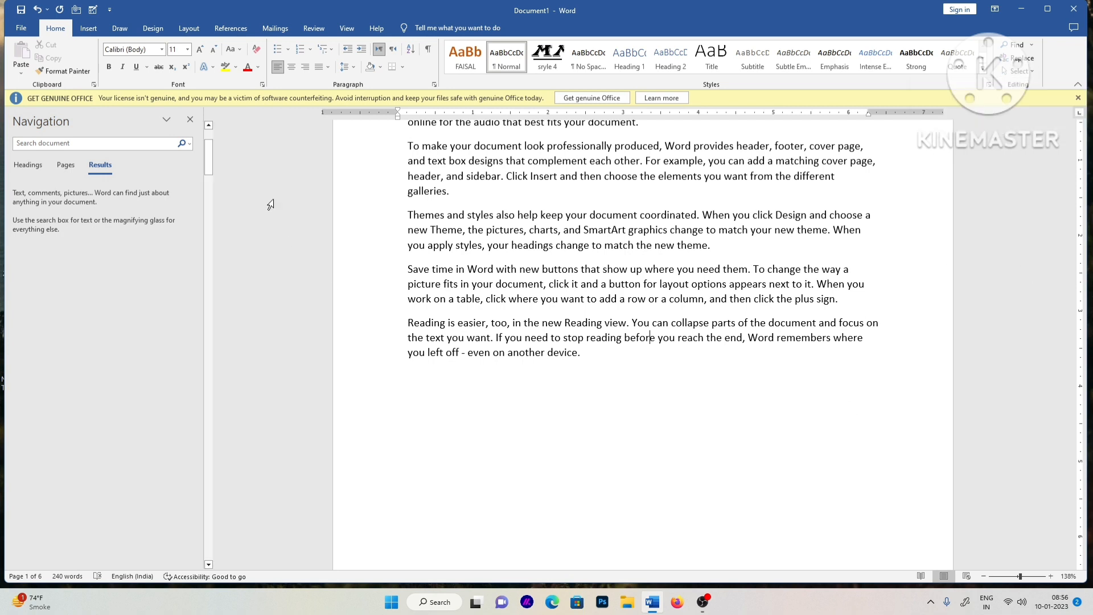
left_click(190, 119)
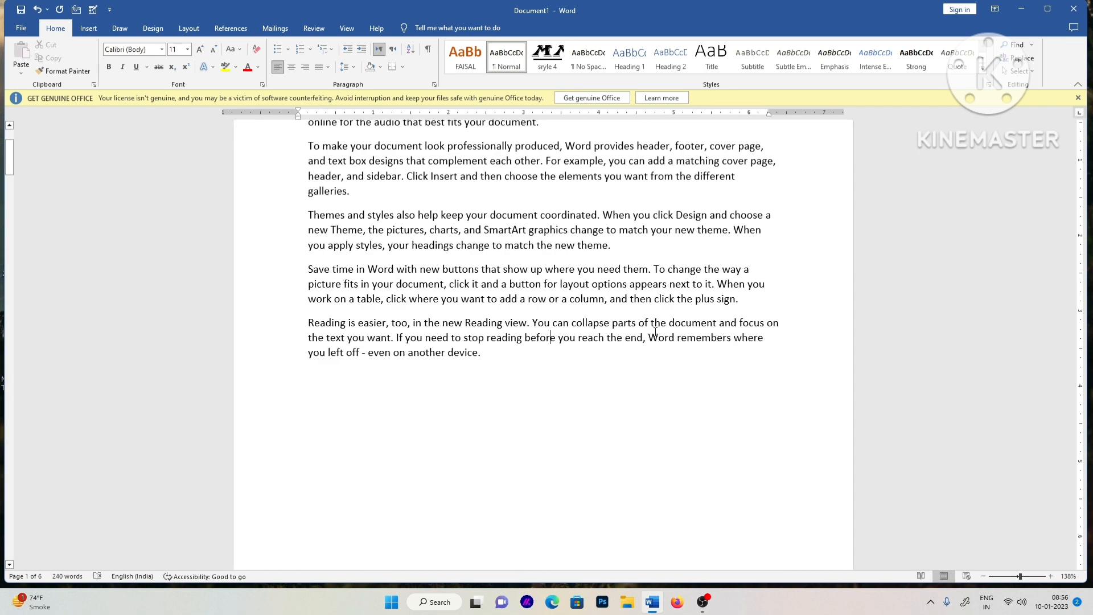
key("ctrl+a")
key("BackSpace")
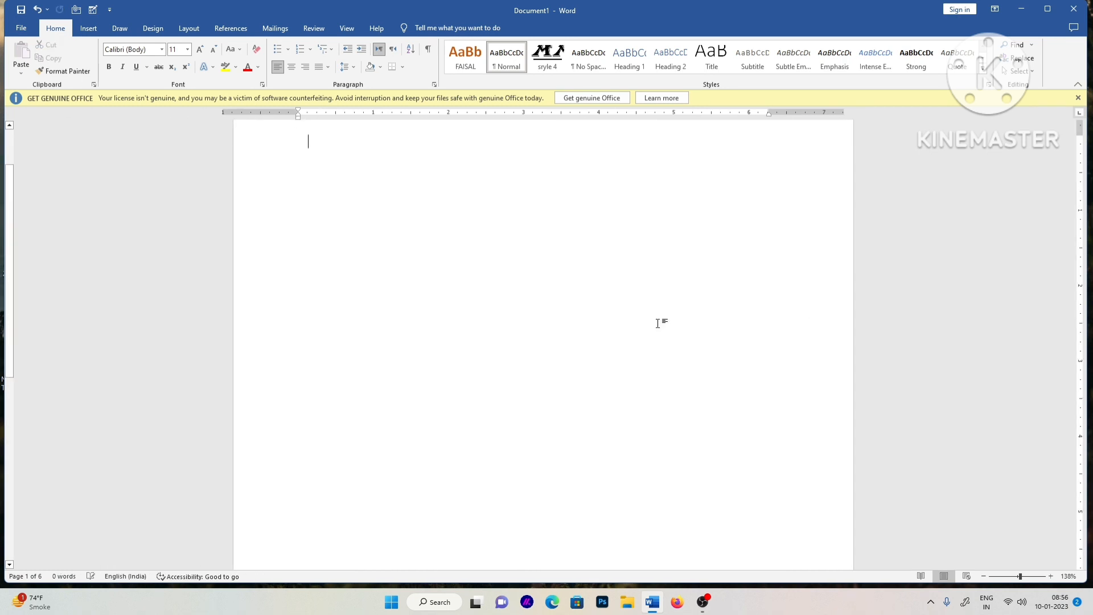
Draw a rectangle, a rounded rectangle about 1.46" wide and 1.43" high beside it, and an oval about 2.13" by 1.55" below
left_click(88, 28)
left_click(162, 57)
left_click(190, 97)
left_click_drag(295, 150, 487, 315)
left_click(73, 45)
left_click_drag(544, 196, 655, 304)
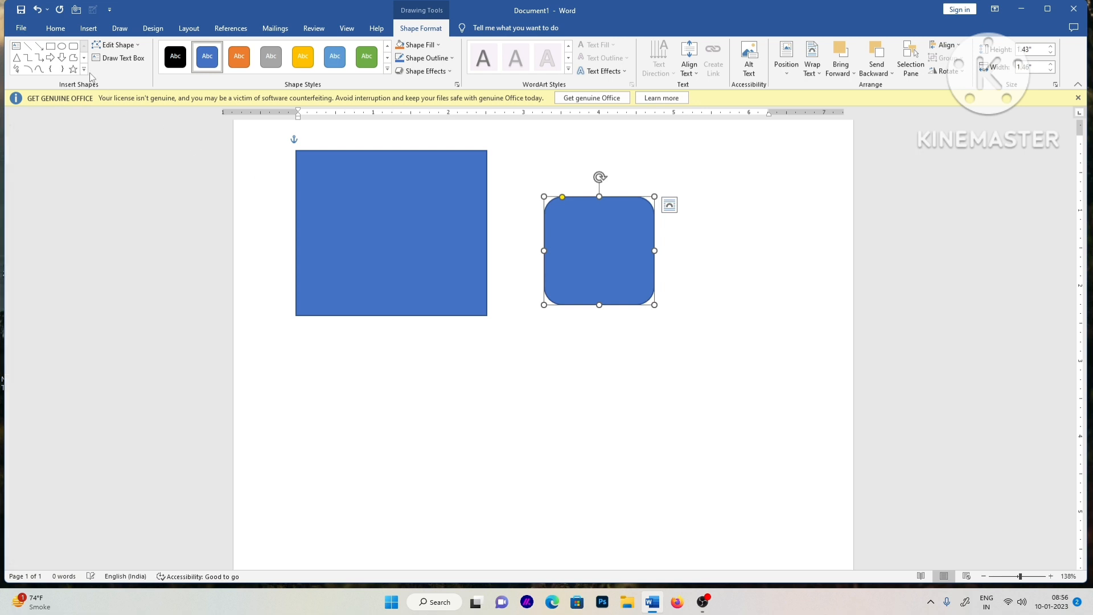
left_click_drag(476, 385, 637, 503)
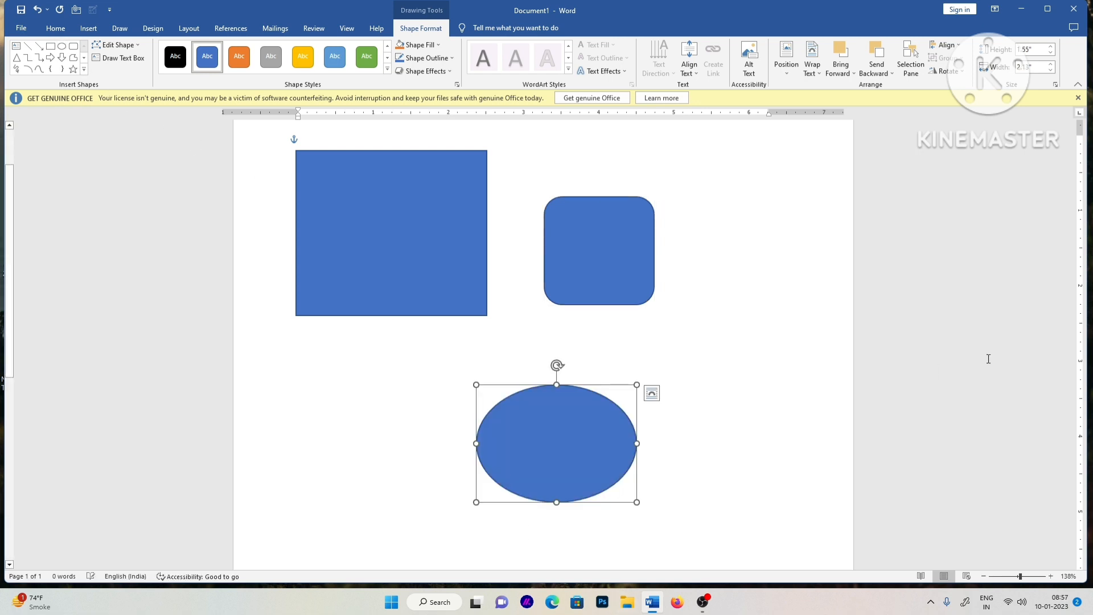
left_click(737, 341)
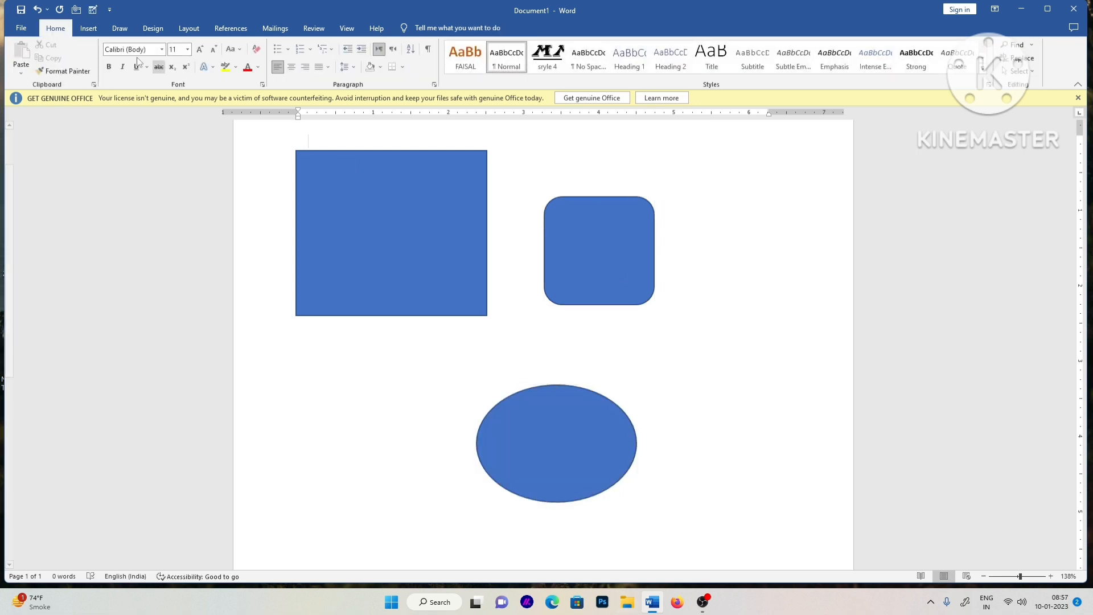
Turn on Select Objects and select the rounded rectangle, the rectangle, the oval and again the rounded rectangle in turn
left_click(1021, 70)
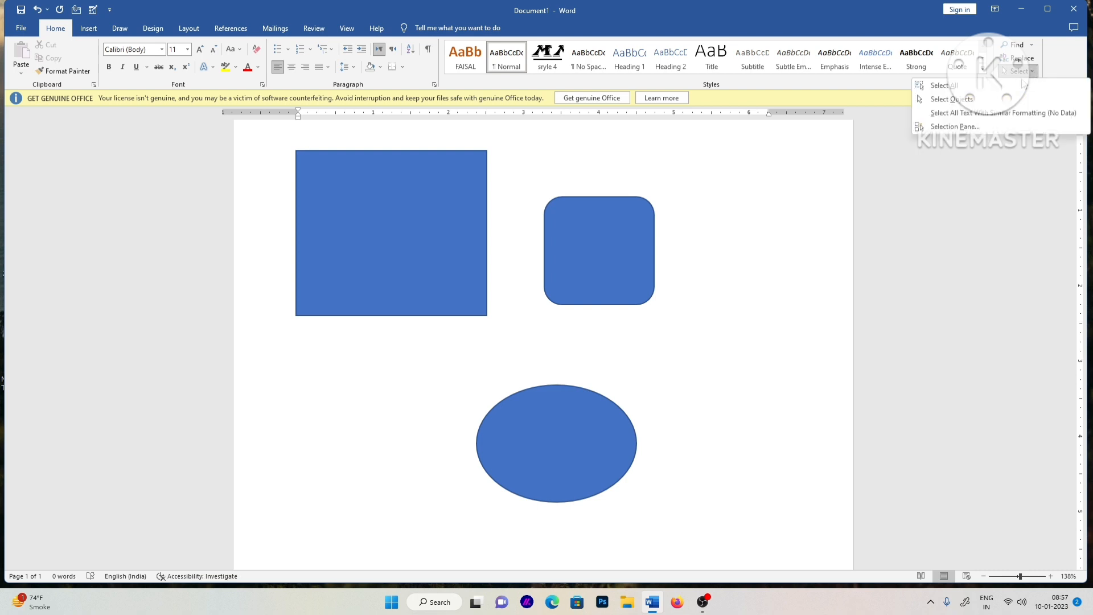
left_click(968, 100)
left_click(598, 245)
left_click(310, 232)
left_click(540, 444)
left_click(613, 285)
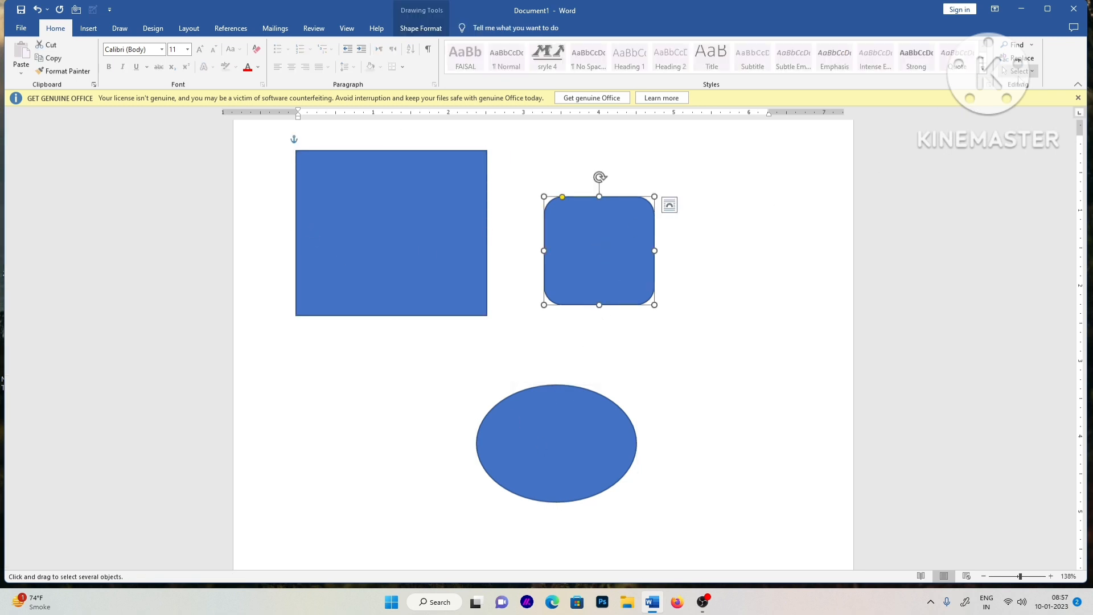
Show the Selection Pane and use it to hide the rectangle, the rounded rectangle and the oval
left_click(1022, 71)
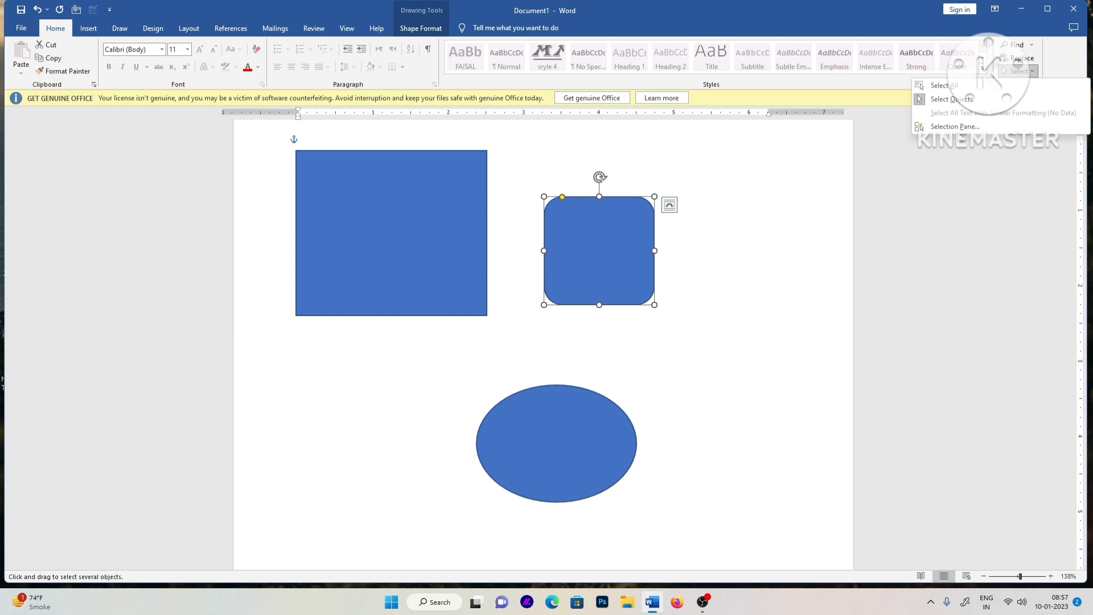
left_click(956, 128)
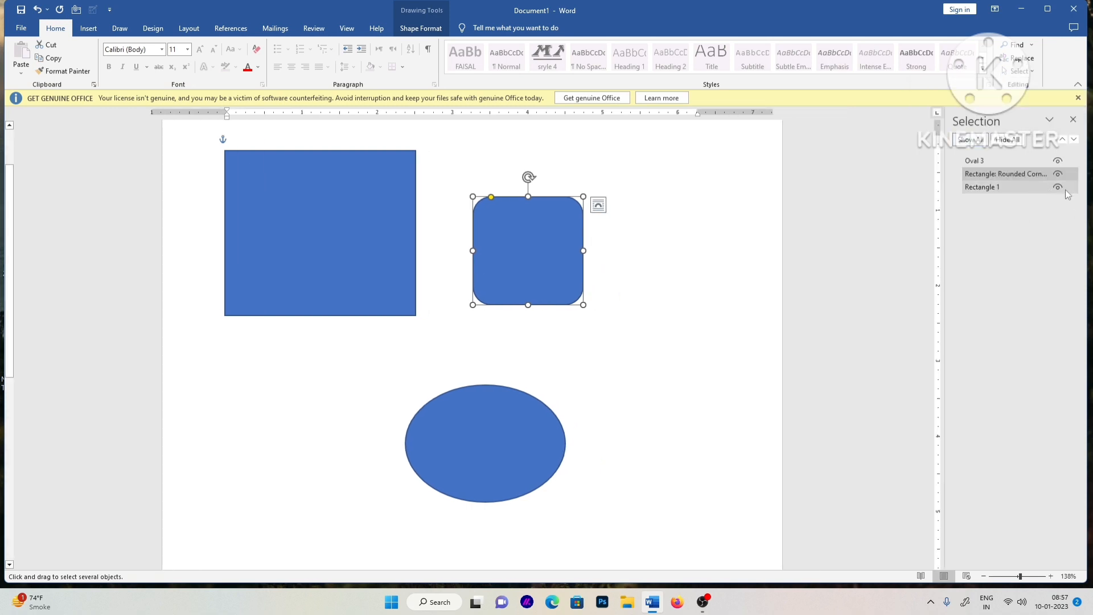
left_click(1058, 188)
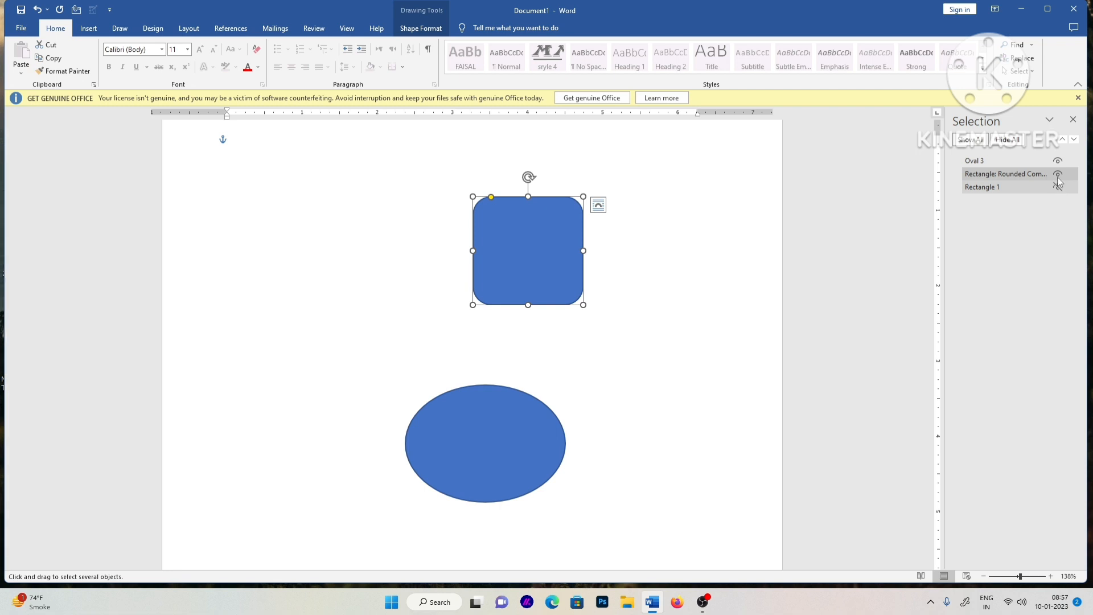
left_click(1057, 174)
left_click(1058, 162)
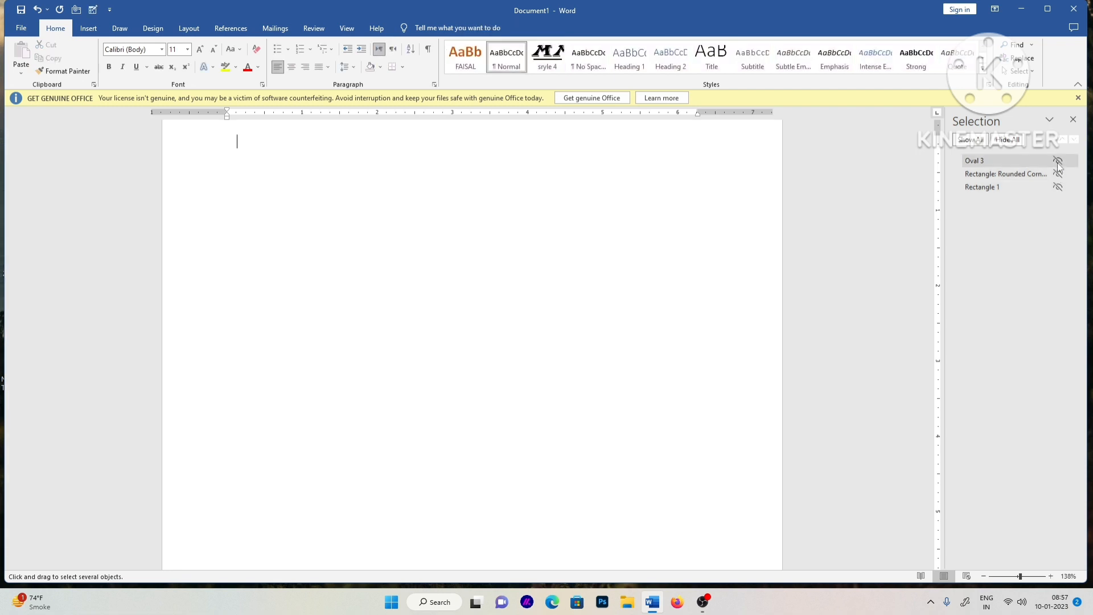
Make the hidden oval, rounded rectangle and rectangle visible again
left_click(1058, 163)
left_click(1058, 174)
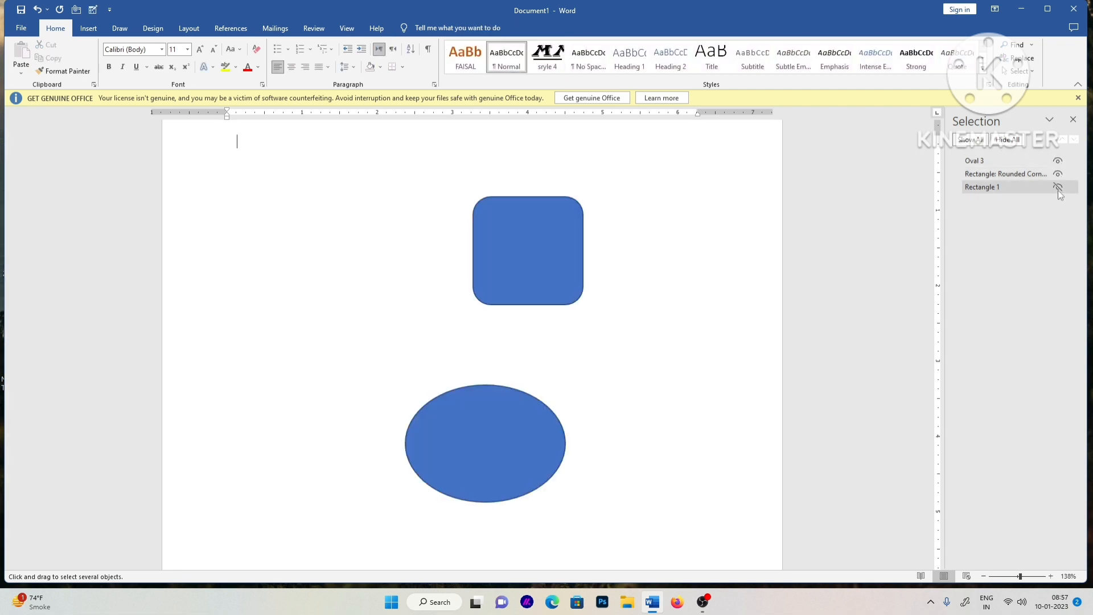
left_click(1058, 187)
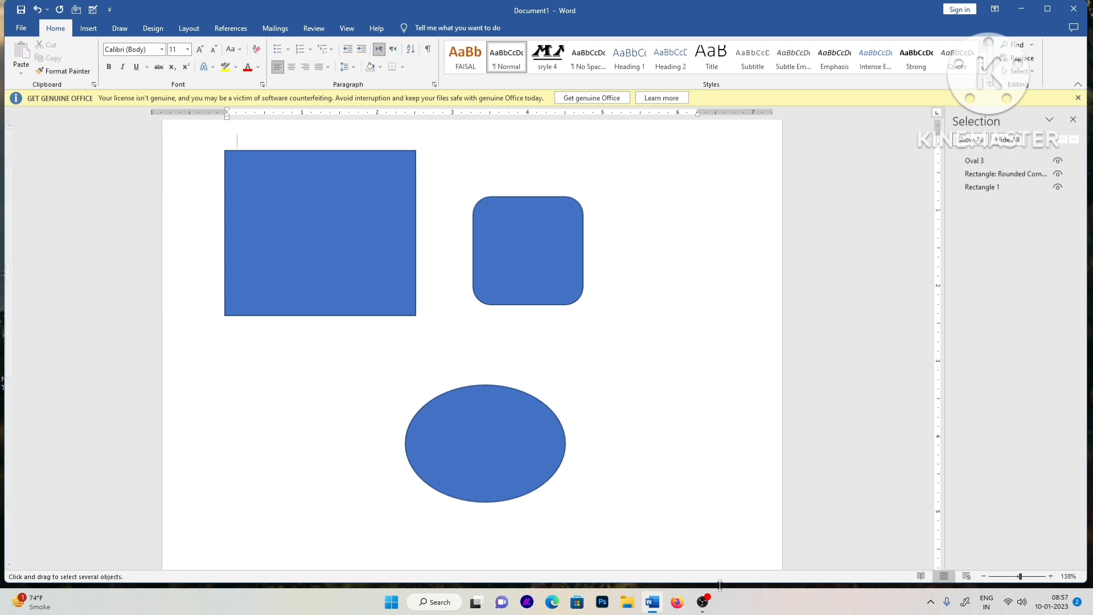
left_click(702, 605)
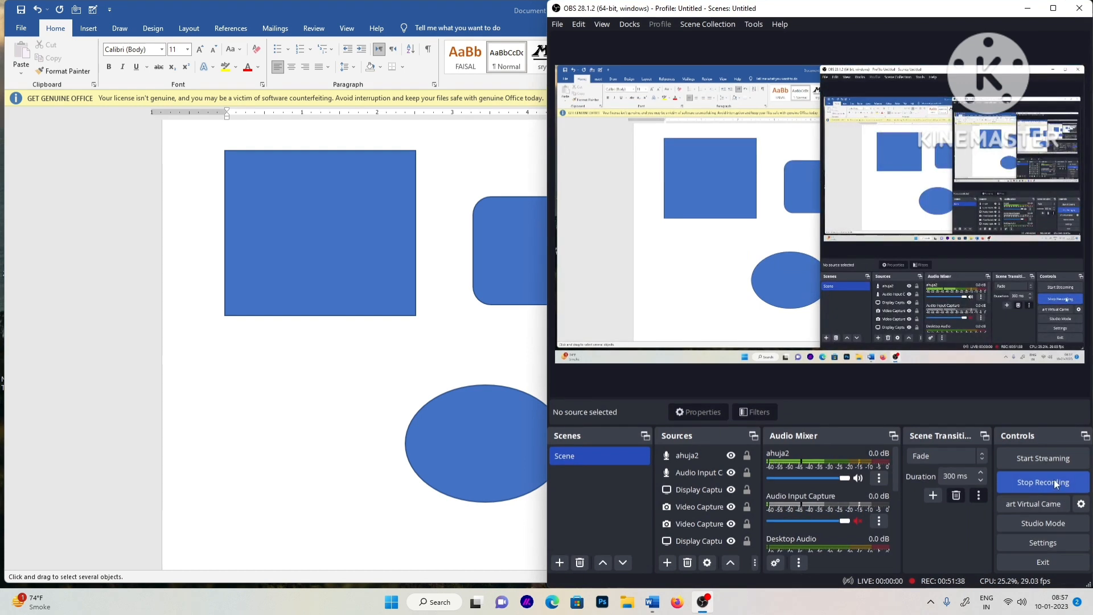